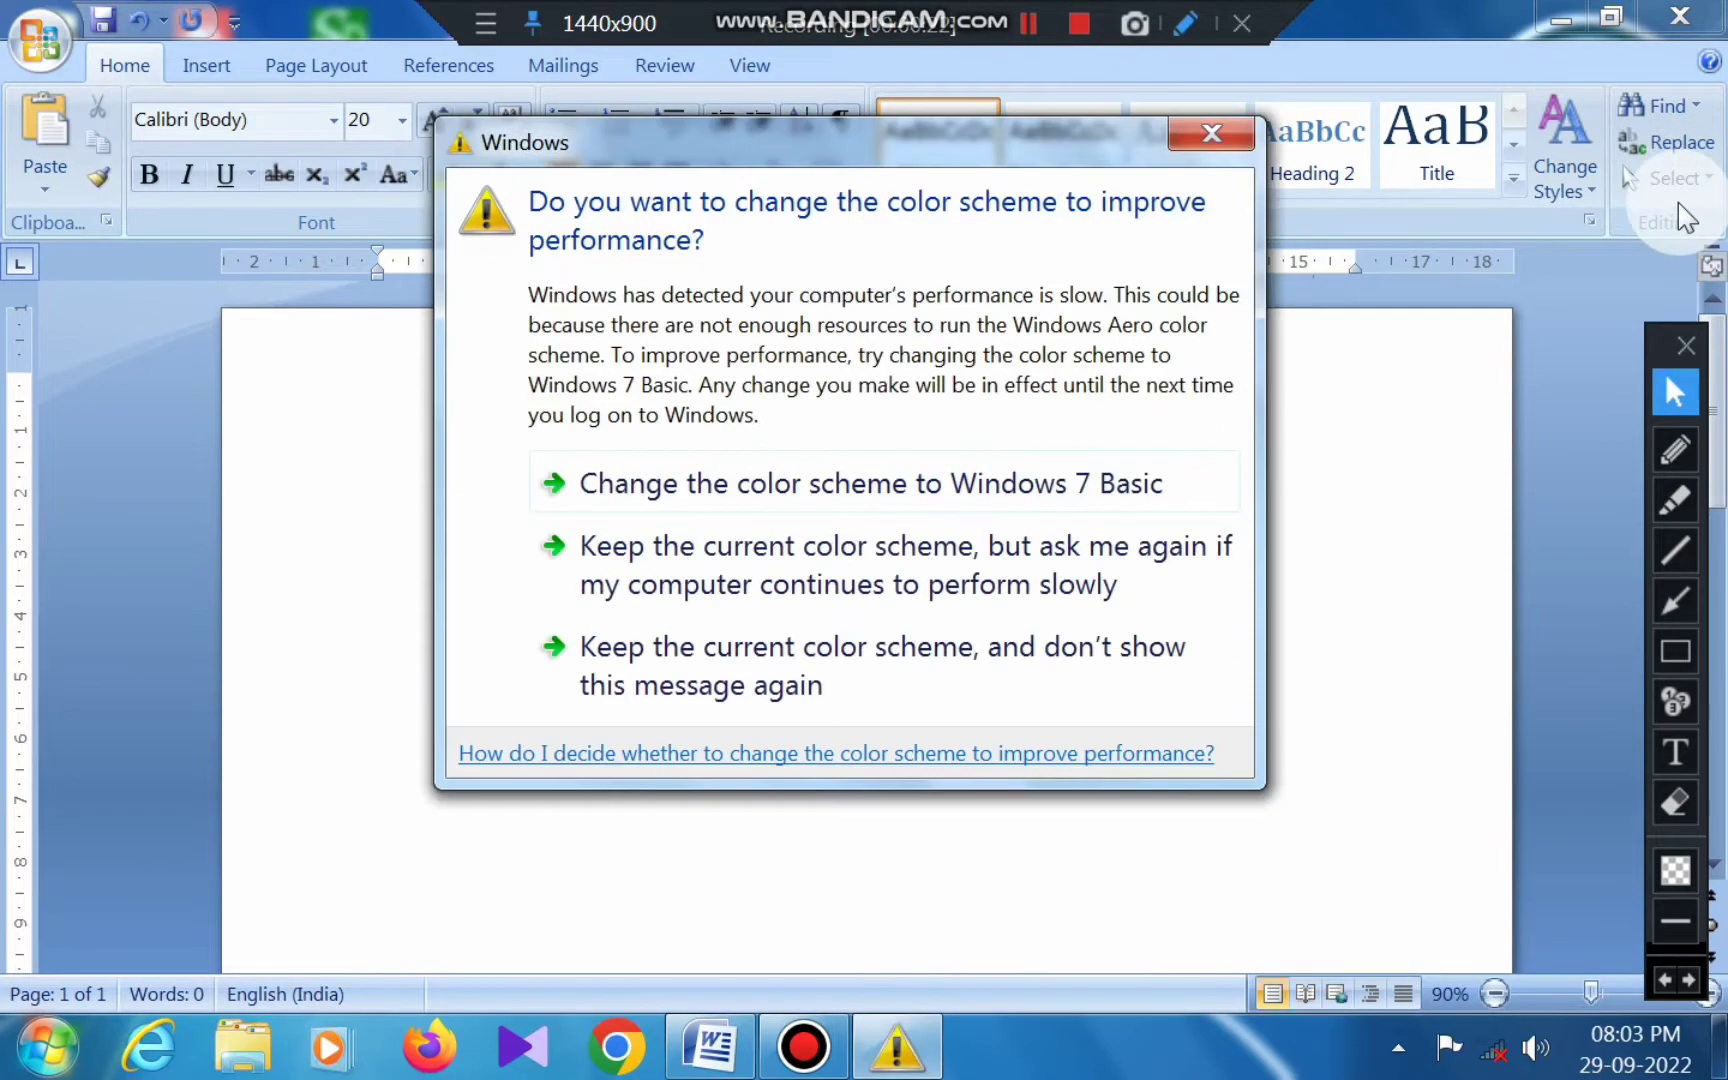
Dismiss the Windows color scheme prompt without choosing any of its options.
click(1224, 142)
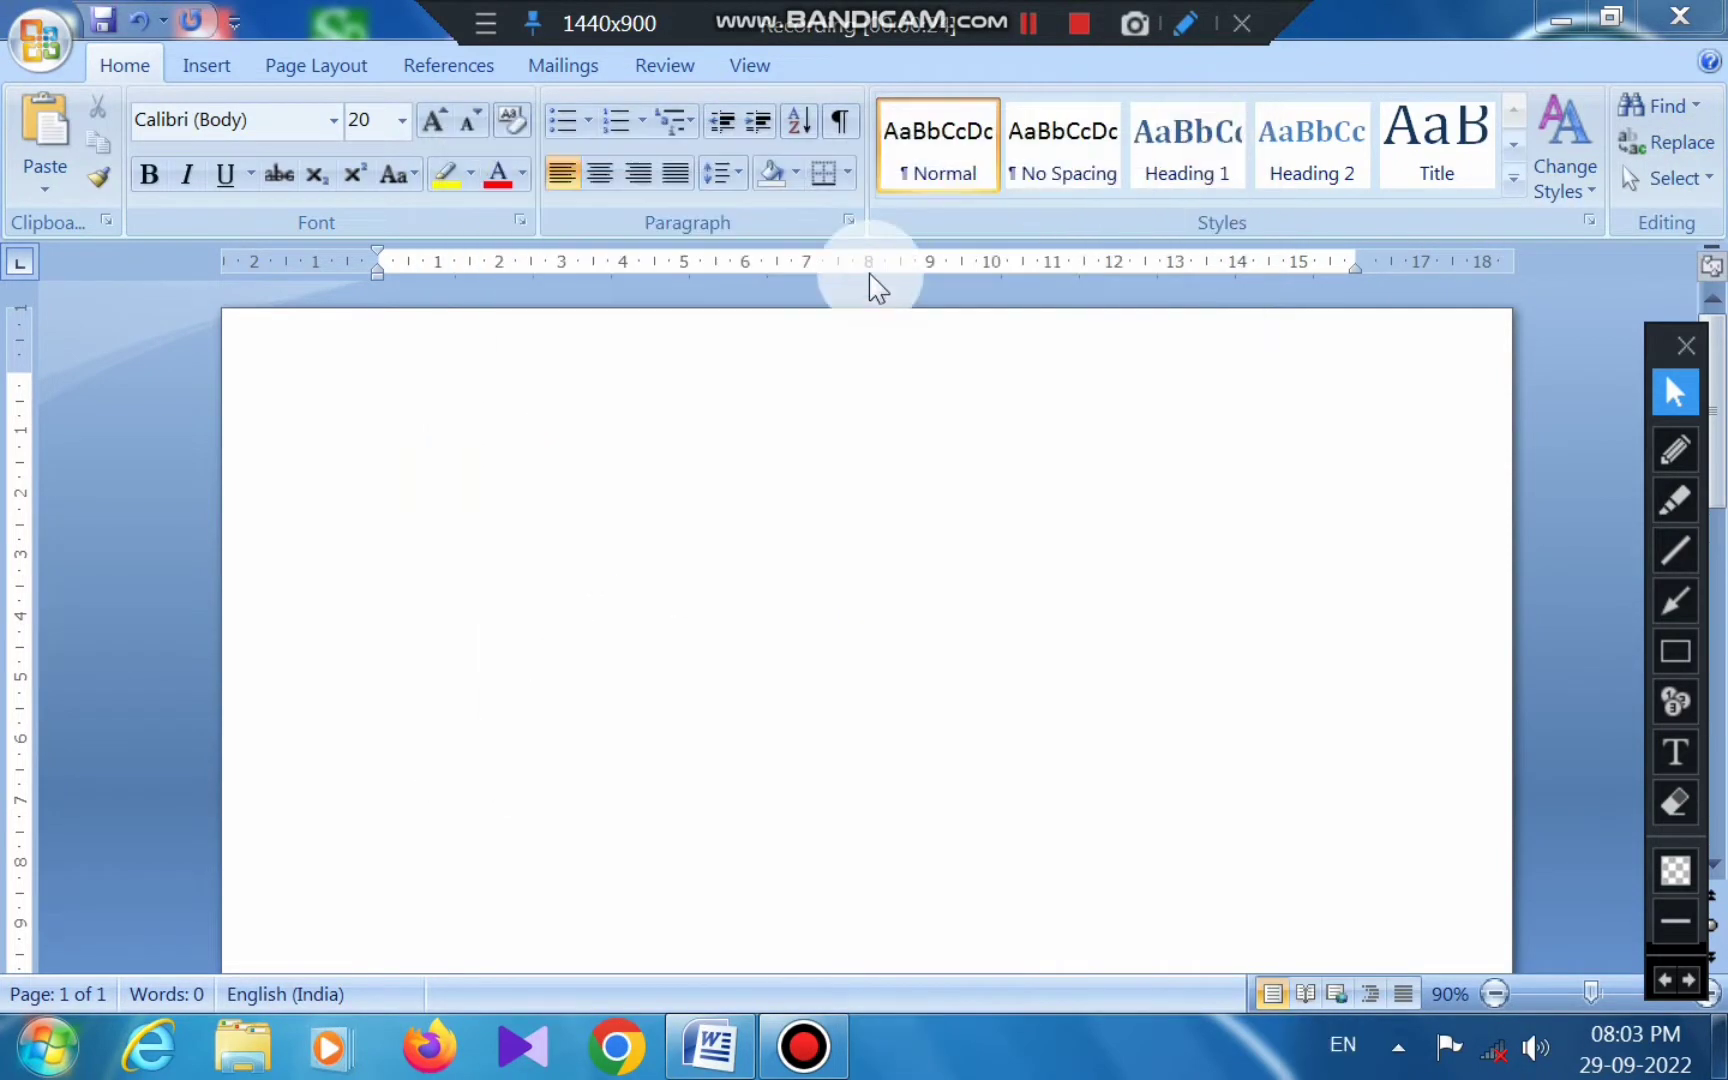
Draw red check marks over the Clipboard and Font groups and a red rectangle around the Paragraph group.
click(1675, 452)
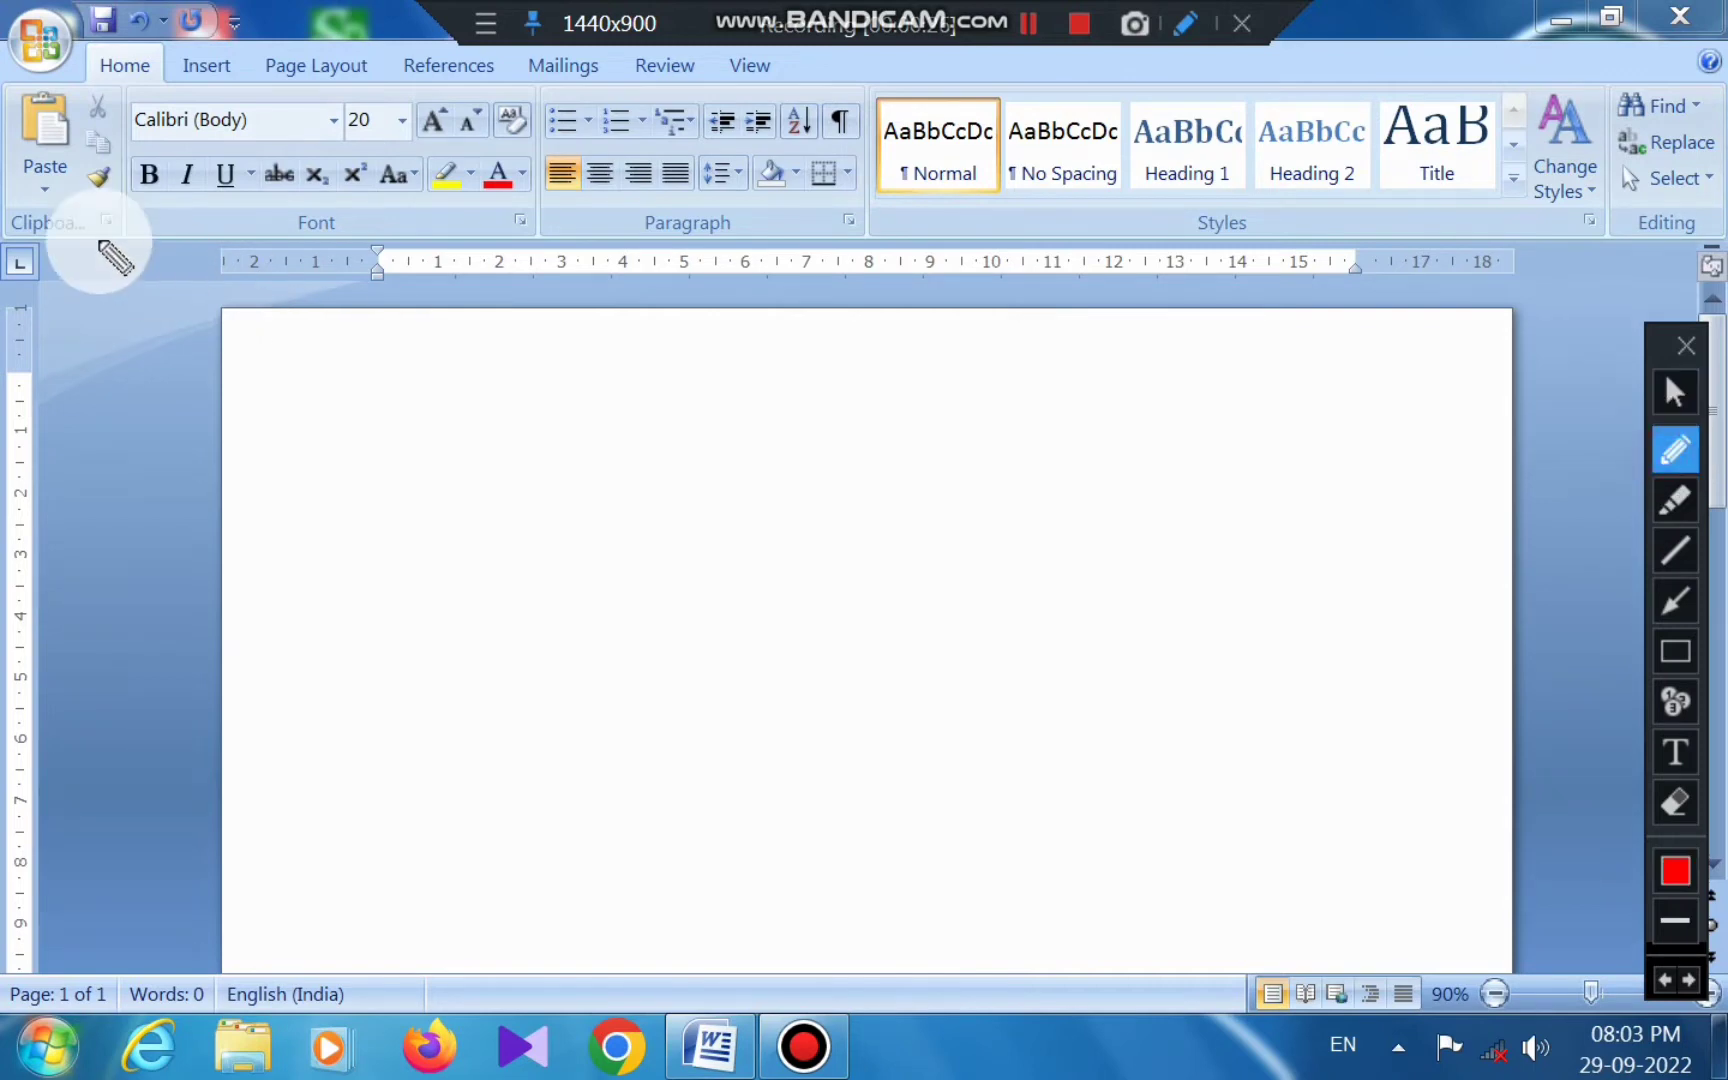
mouse_move(14, 182)
mouse_down()
mouse_move(30, 245)
mouse_move(93, 193)
mouse_up()
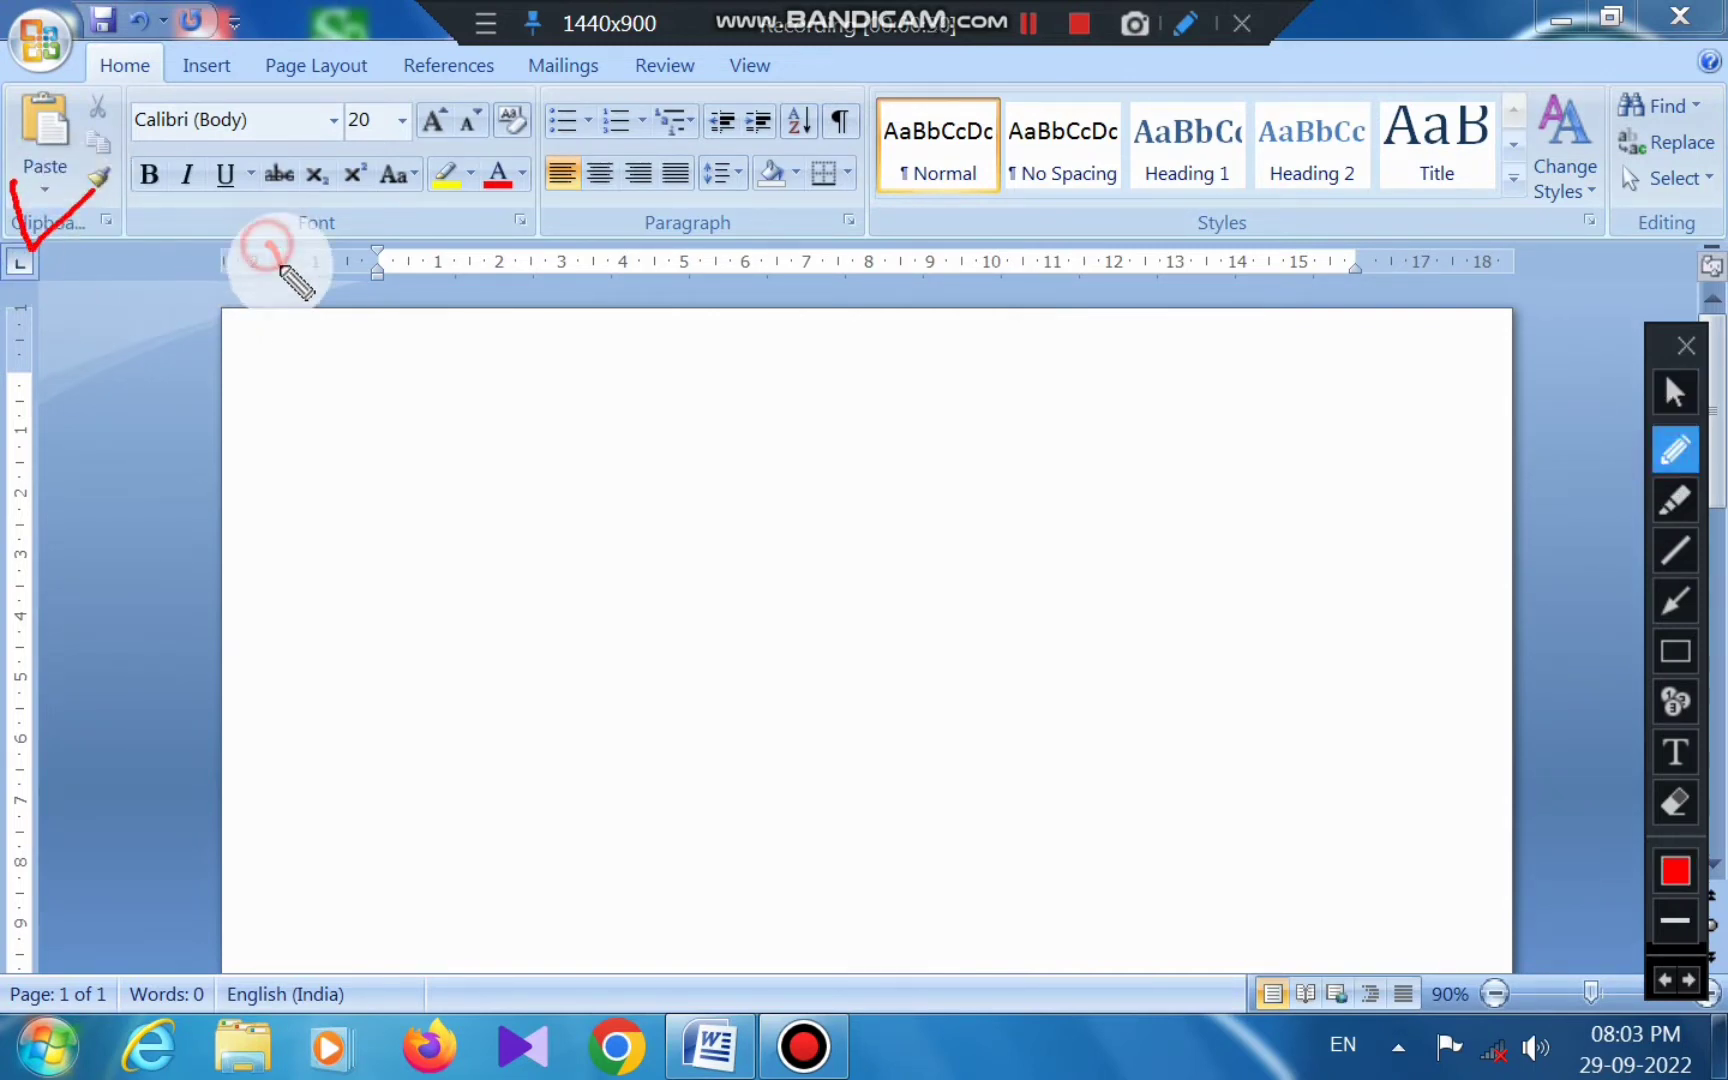
drag(265, 243, 398, 172)
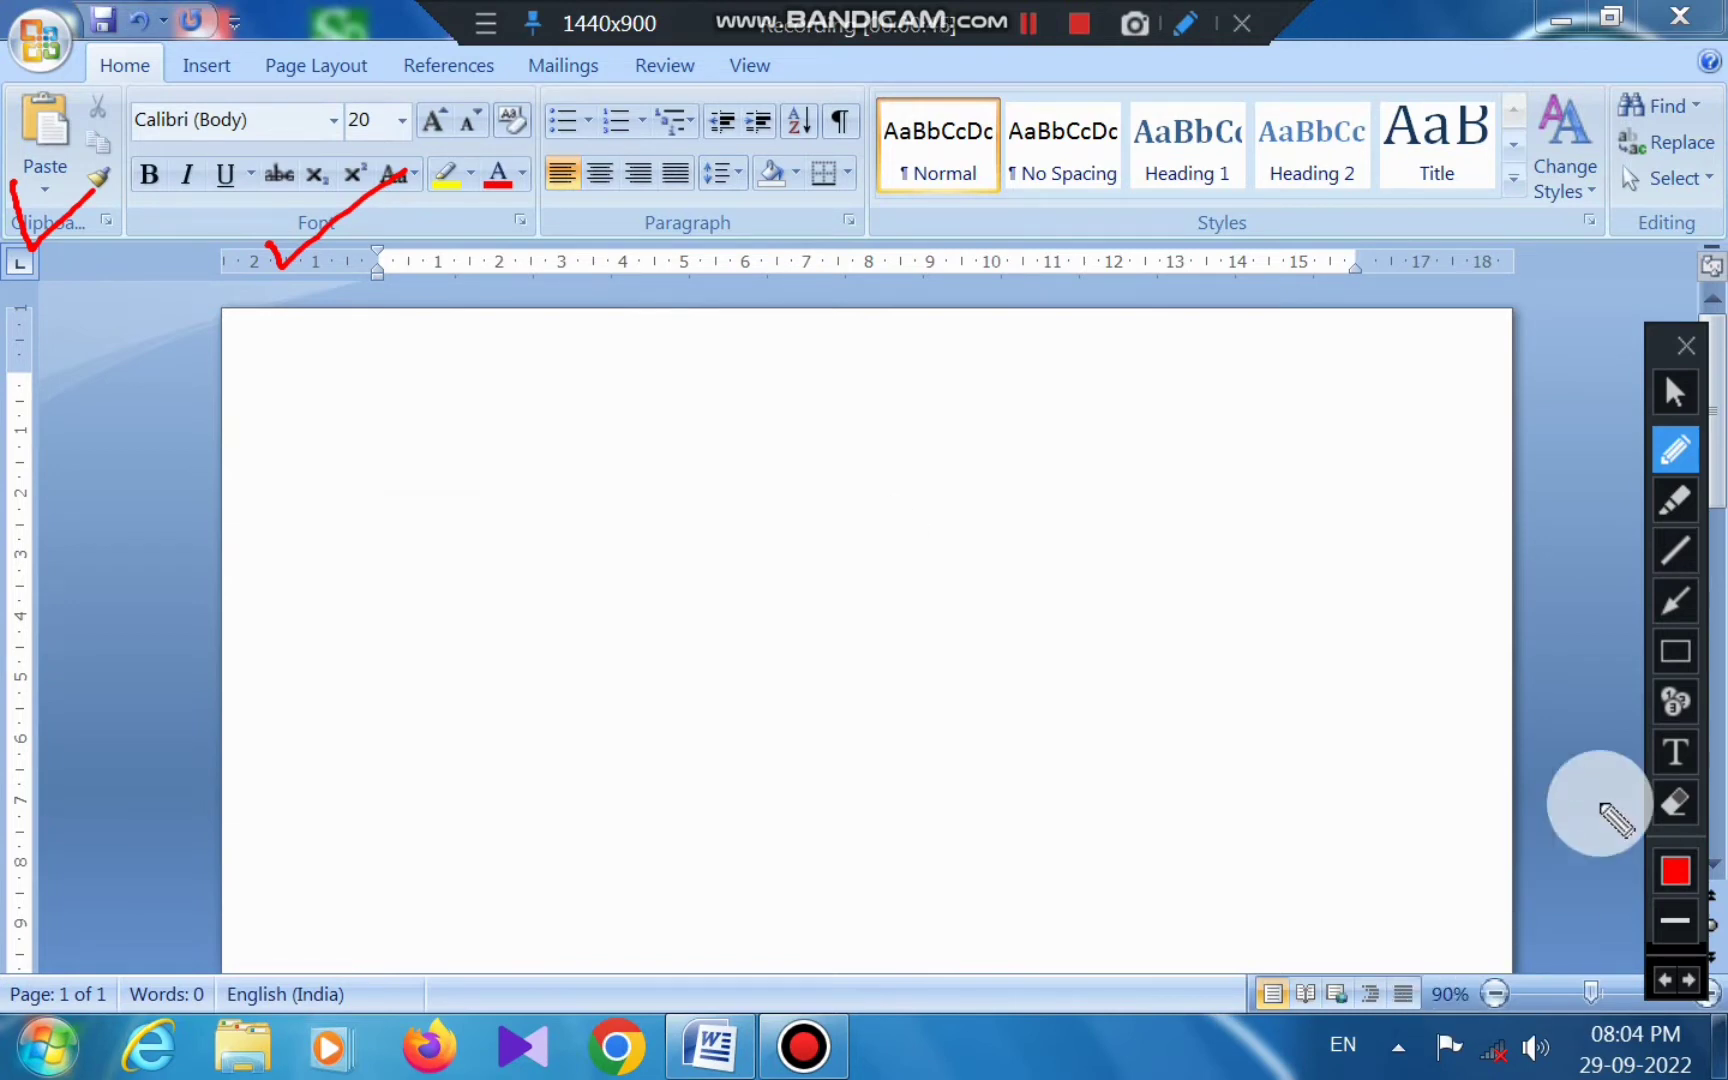
click(1675, 651)
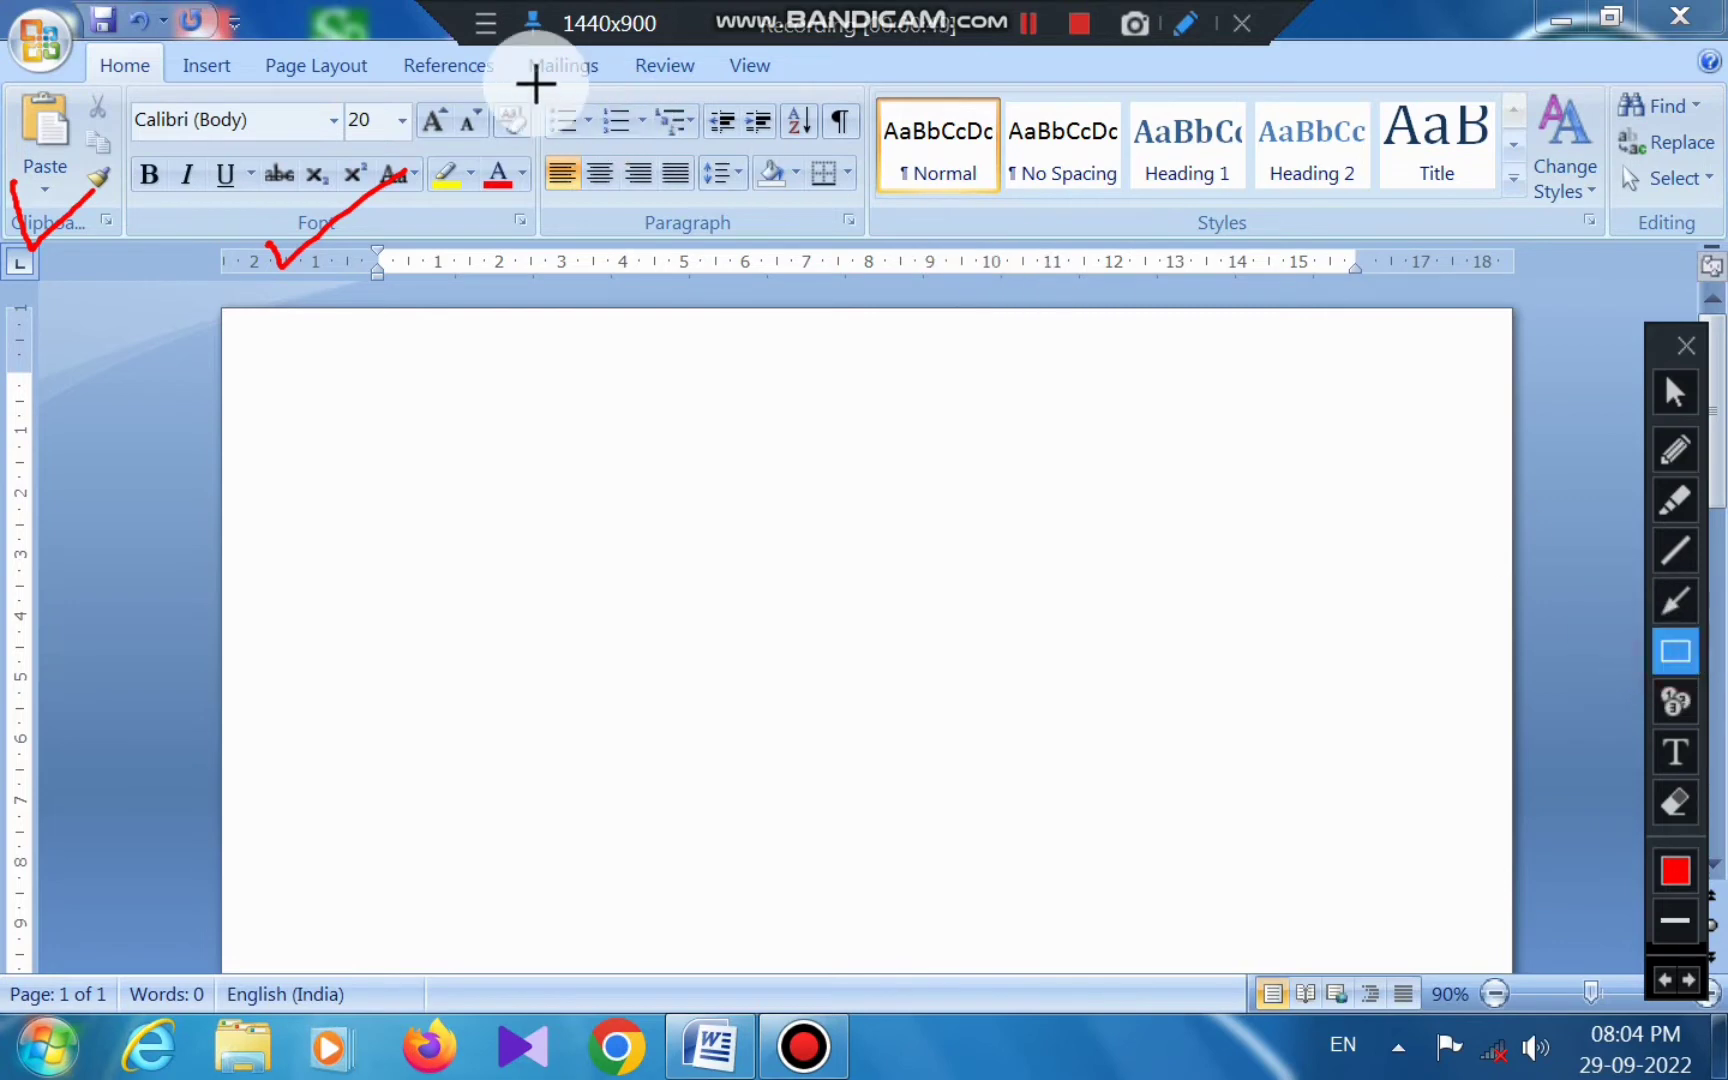
mouse_move(533, 82)
mouse_down()
mouse_move(694, 245)
mouse_move(869, 254)
mouse_up()
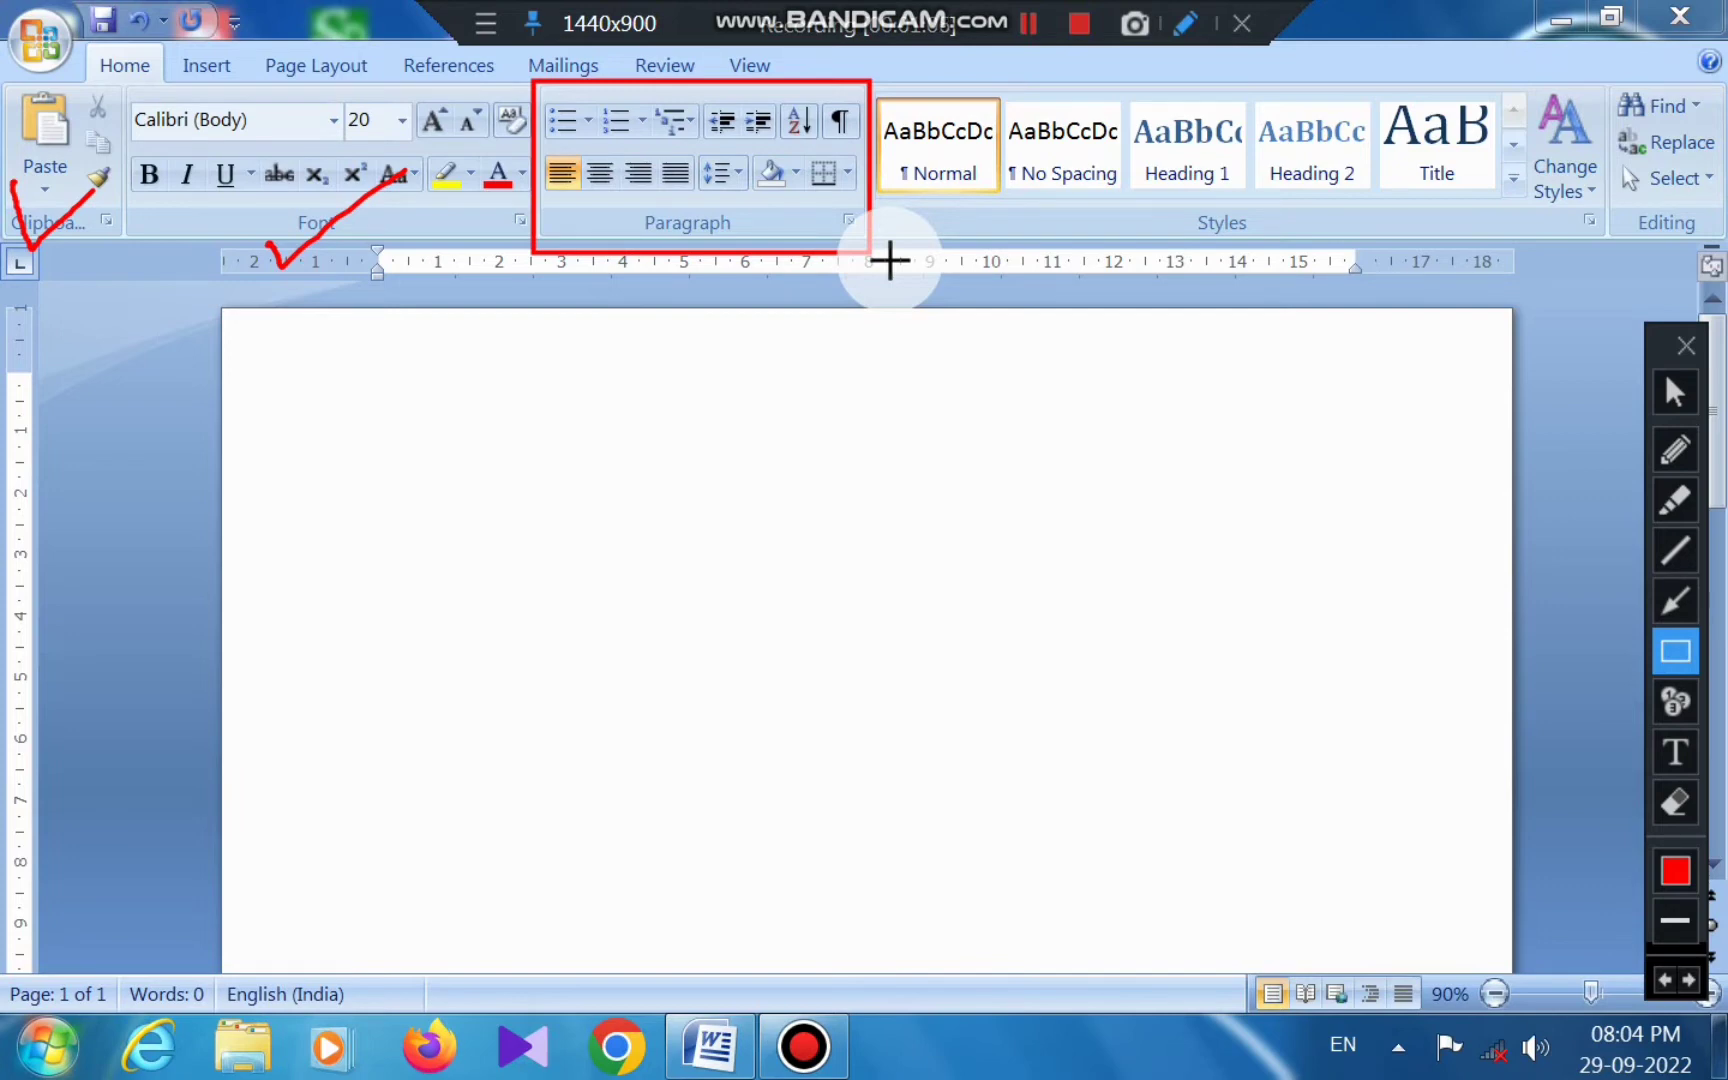
Undo the three red annotations and return to the normal pointer.
key(ctrl+z)
key(ctrl+z)
key(ctrl+z)
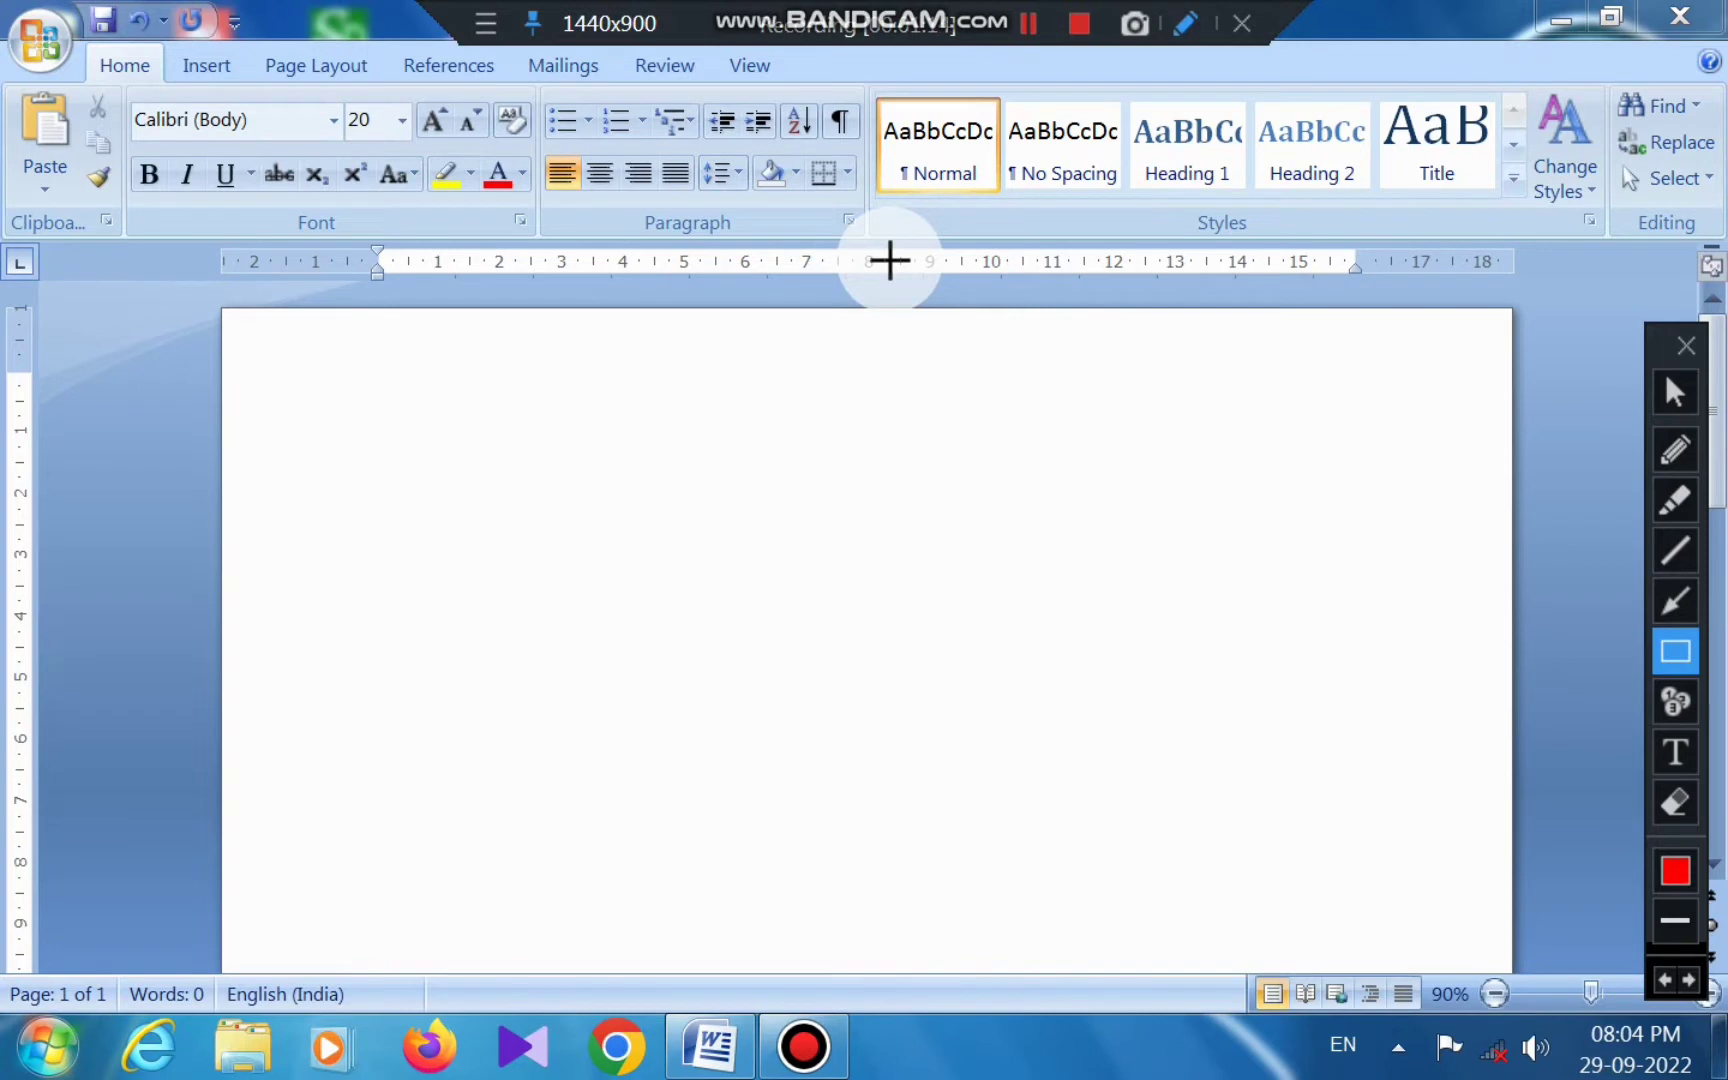
click(1675, 393)
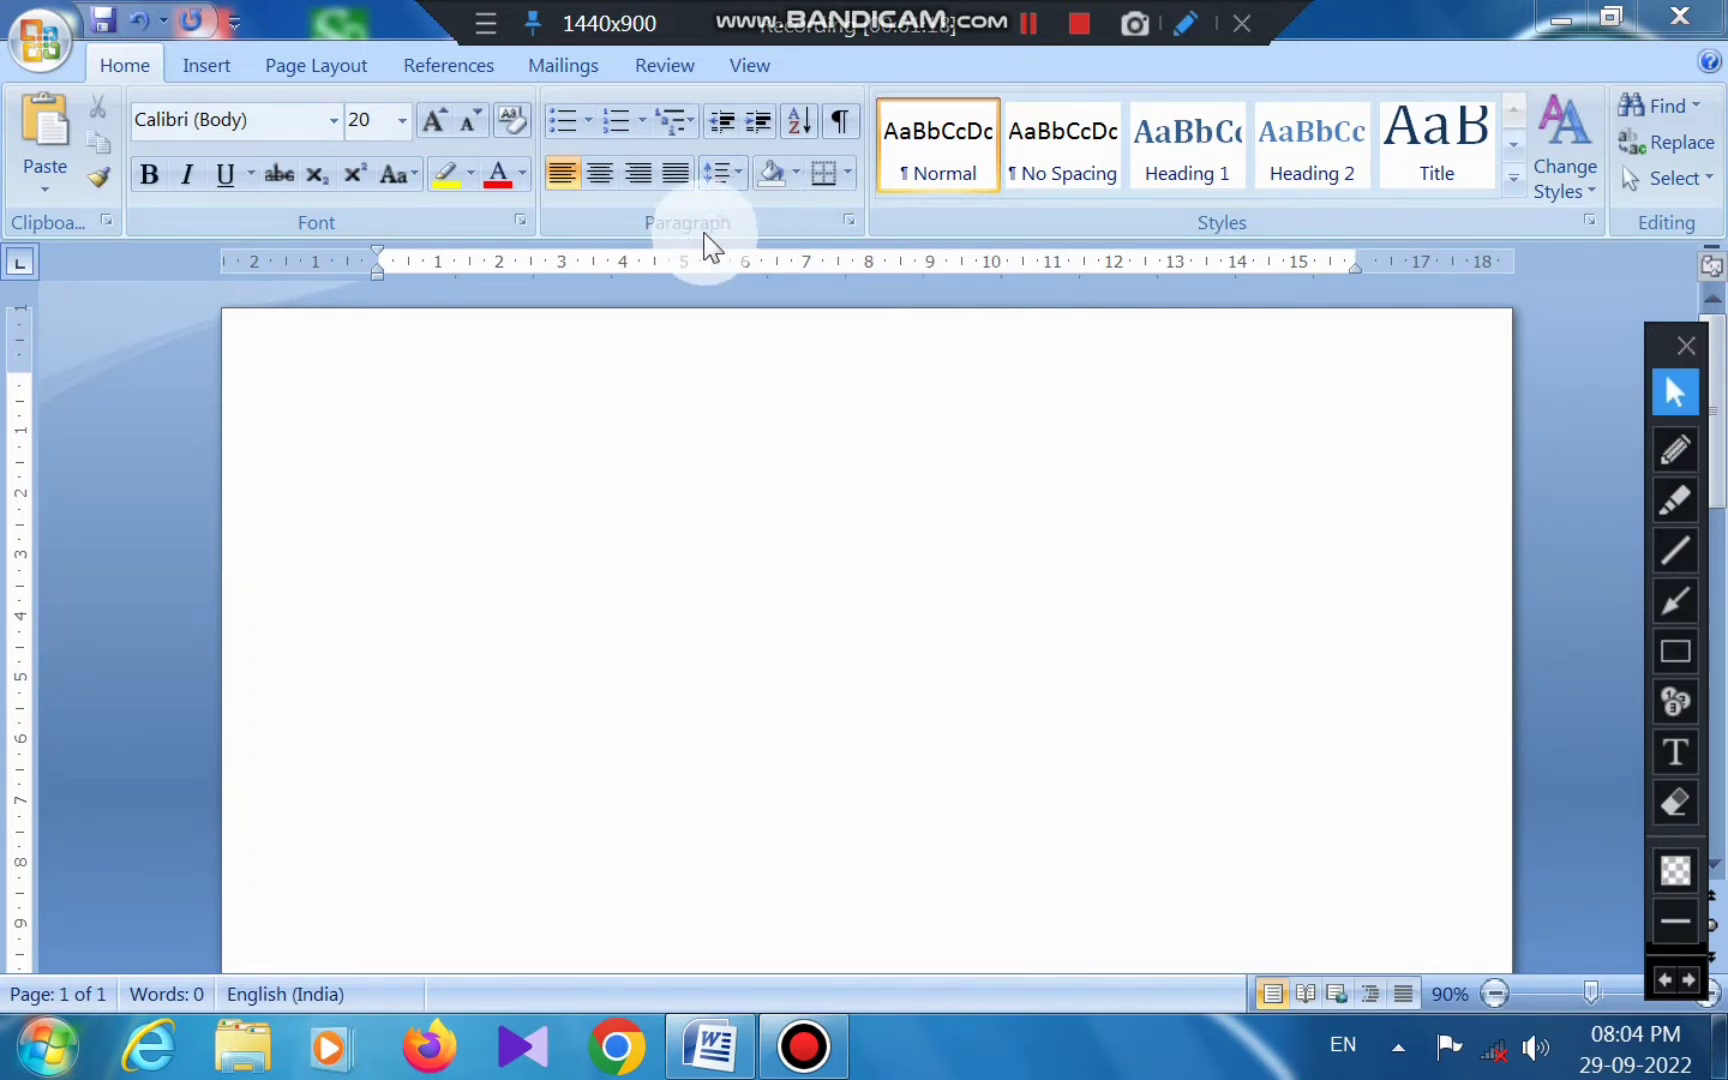
Start a check mark bulleted list on the blank page with the items Ashfuasdhasdhfaseyf and Gasdfgasduf.
click(791, 389)
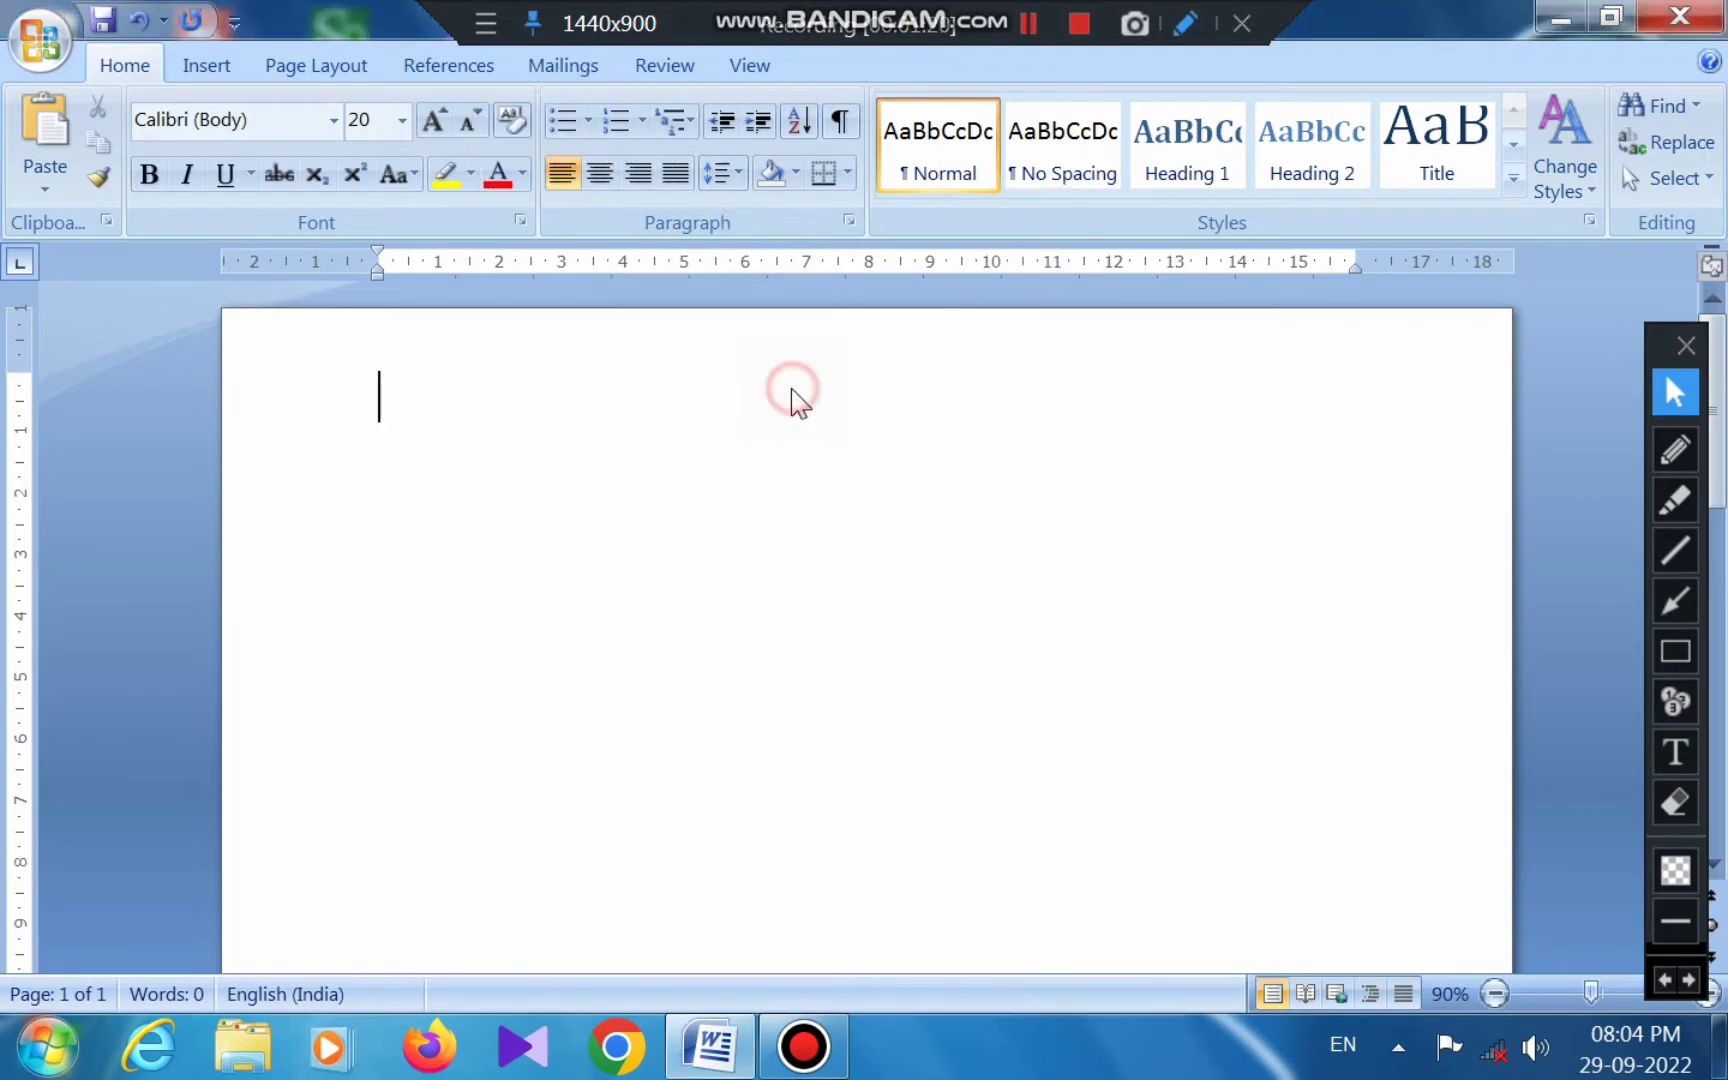
click(590, 122)
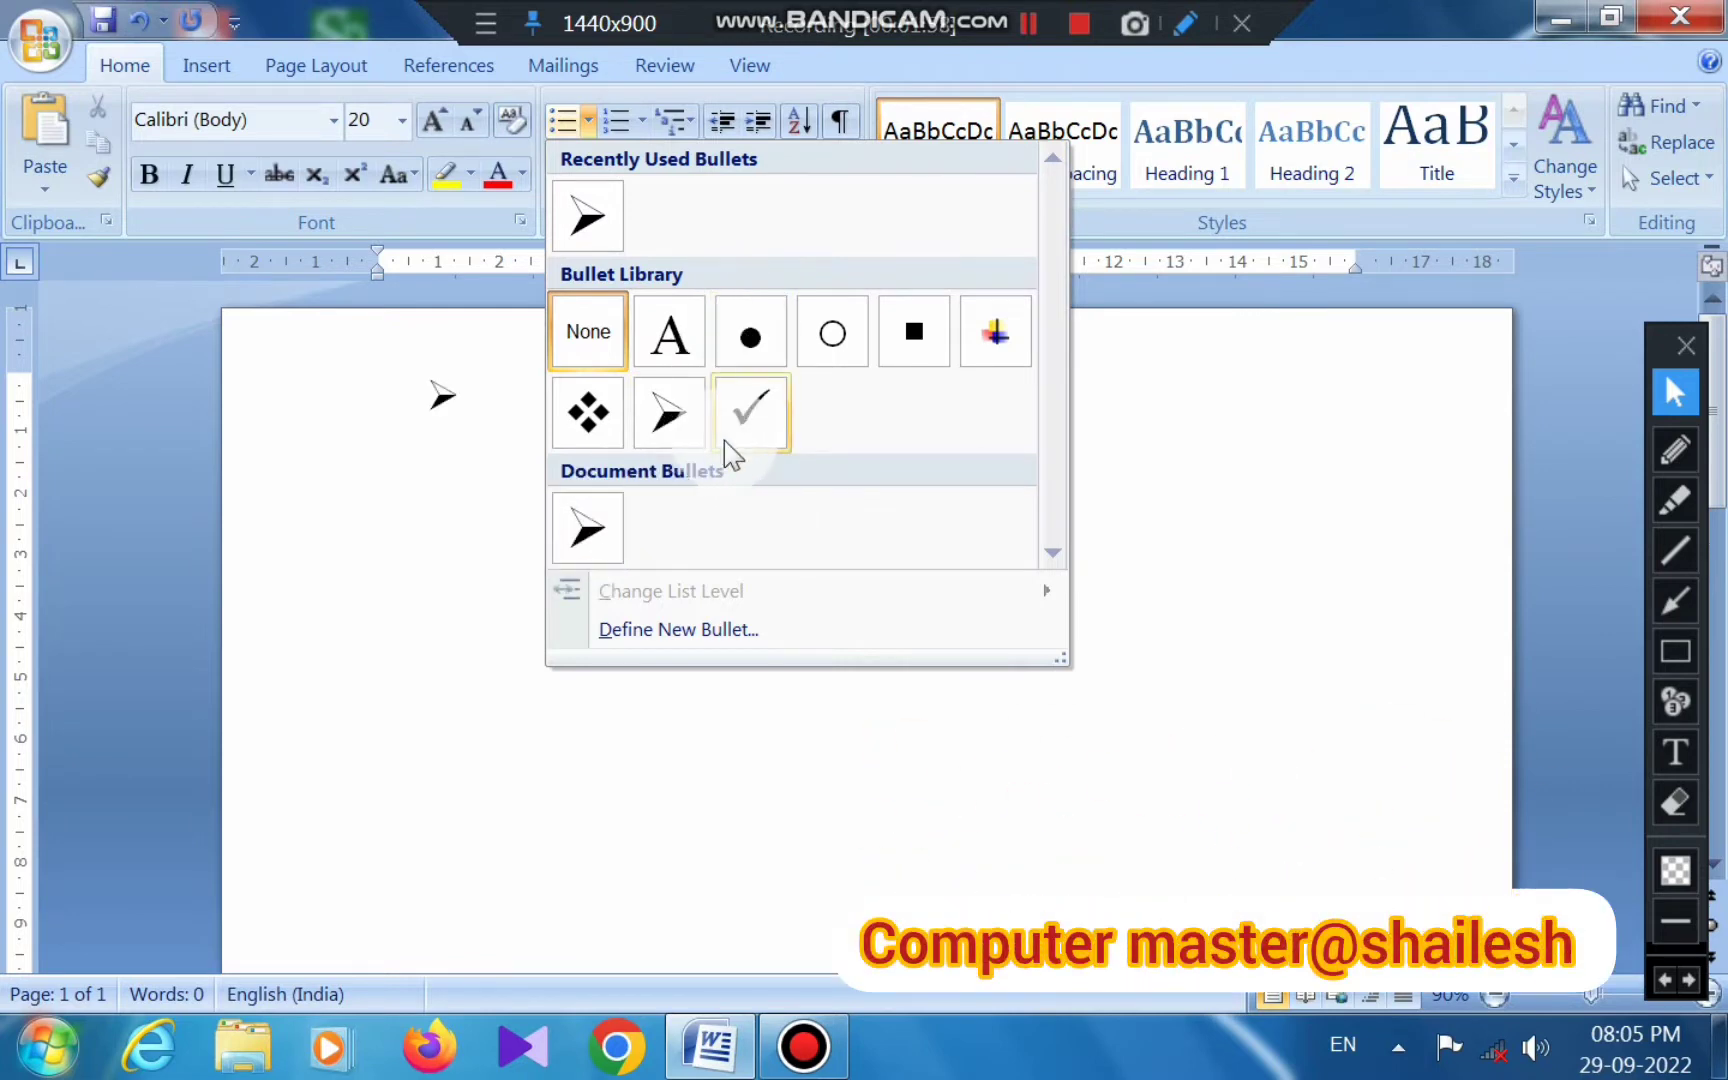
click(751, 412)
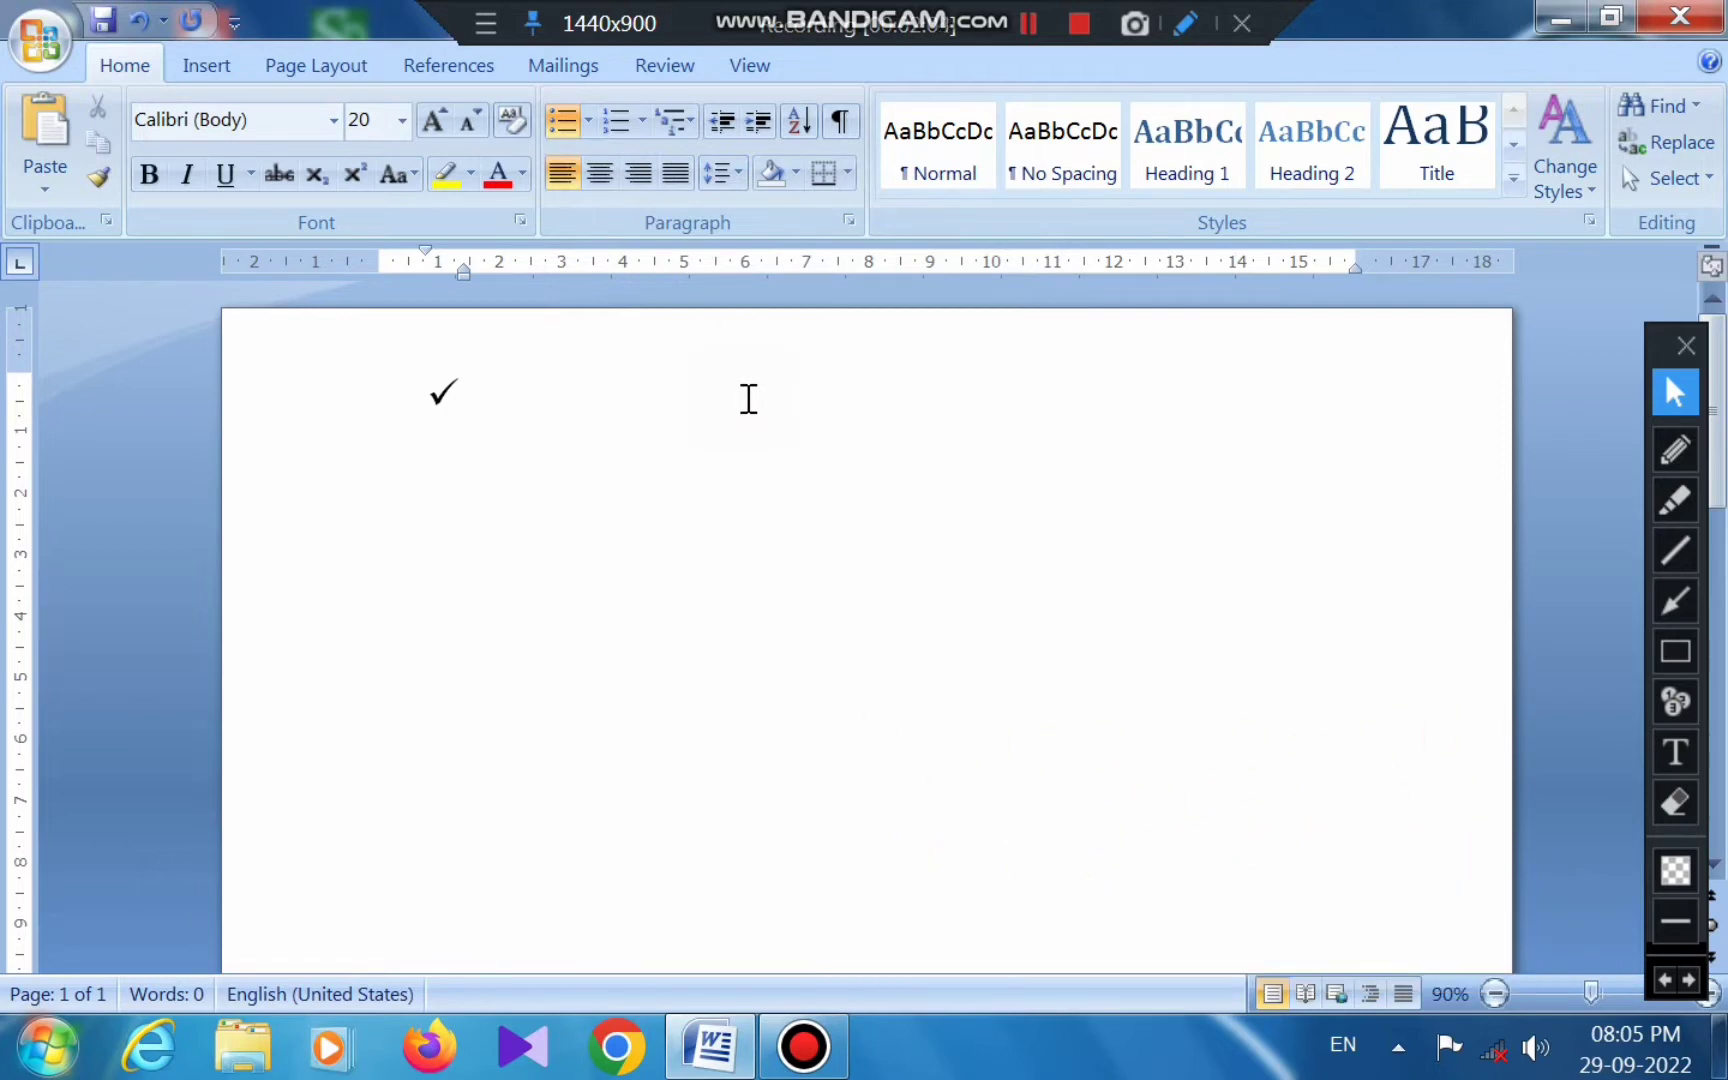
text(ashfuasdhasdhfaseyf)
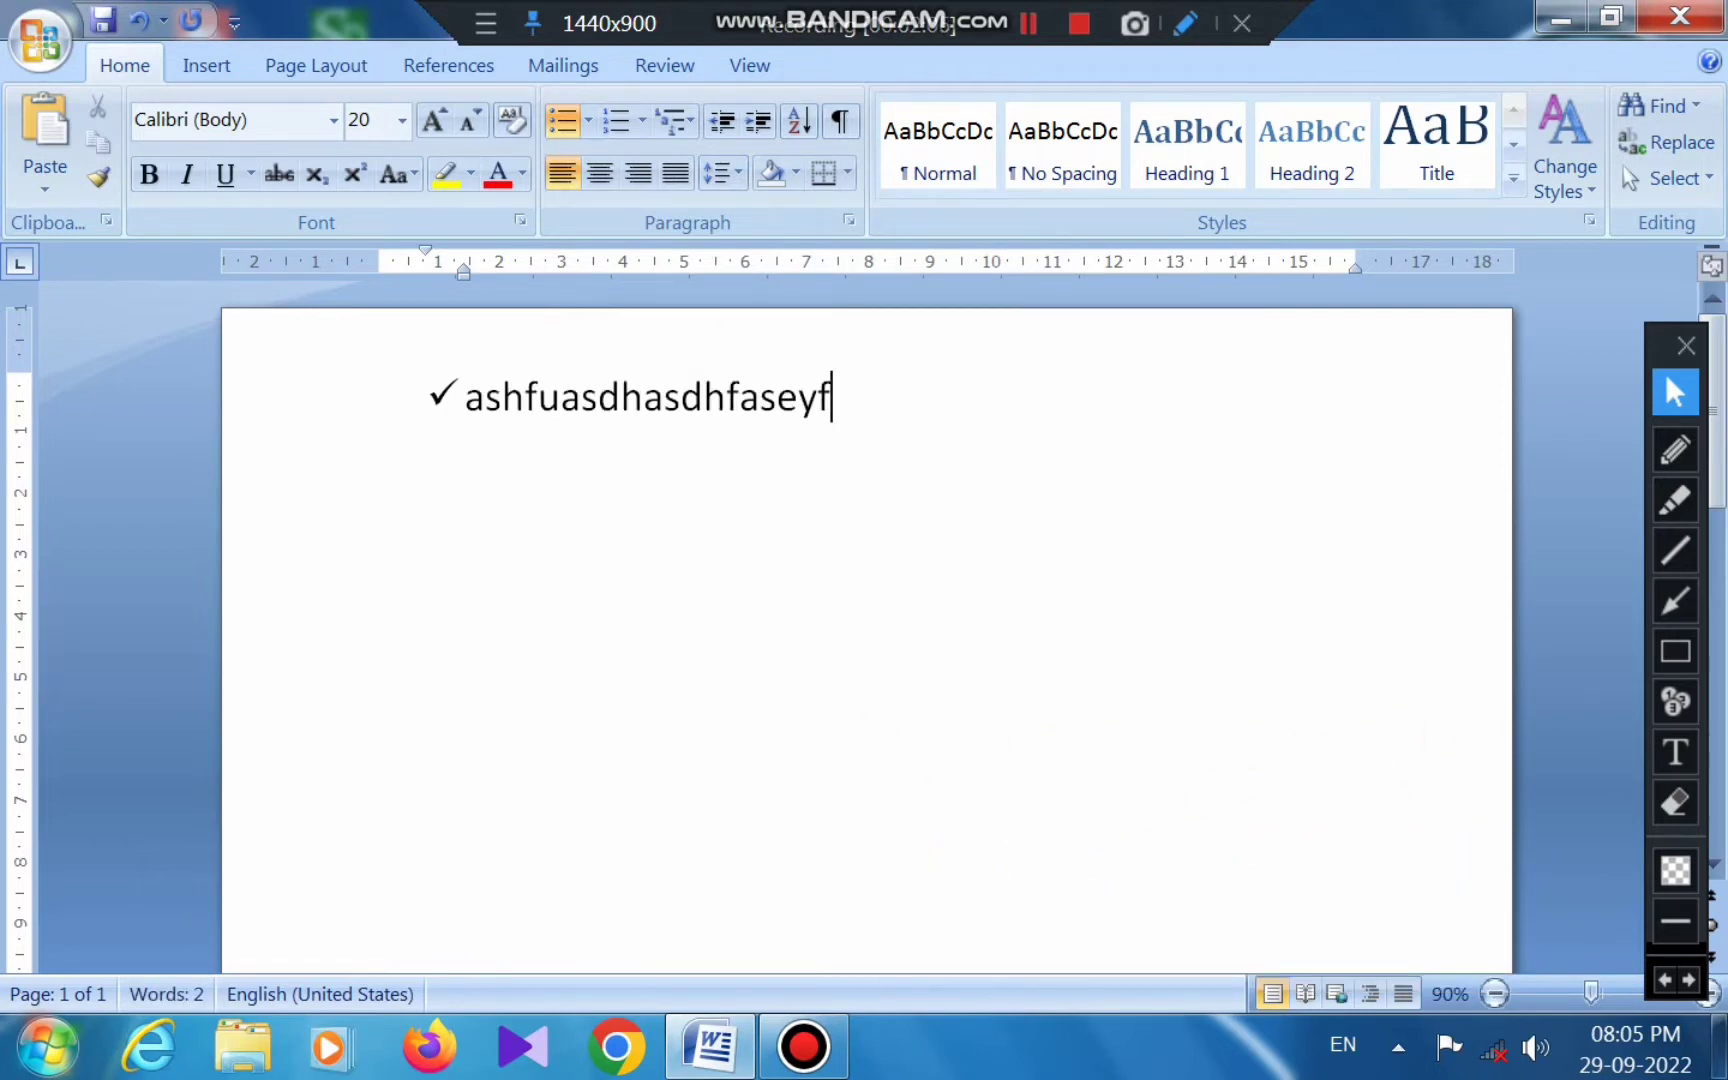
key(Return)
text(gasdfgasduf)
key(Return)
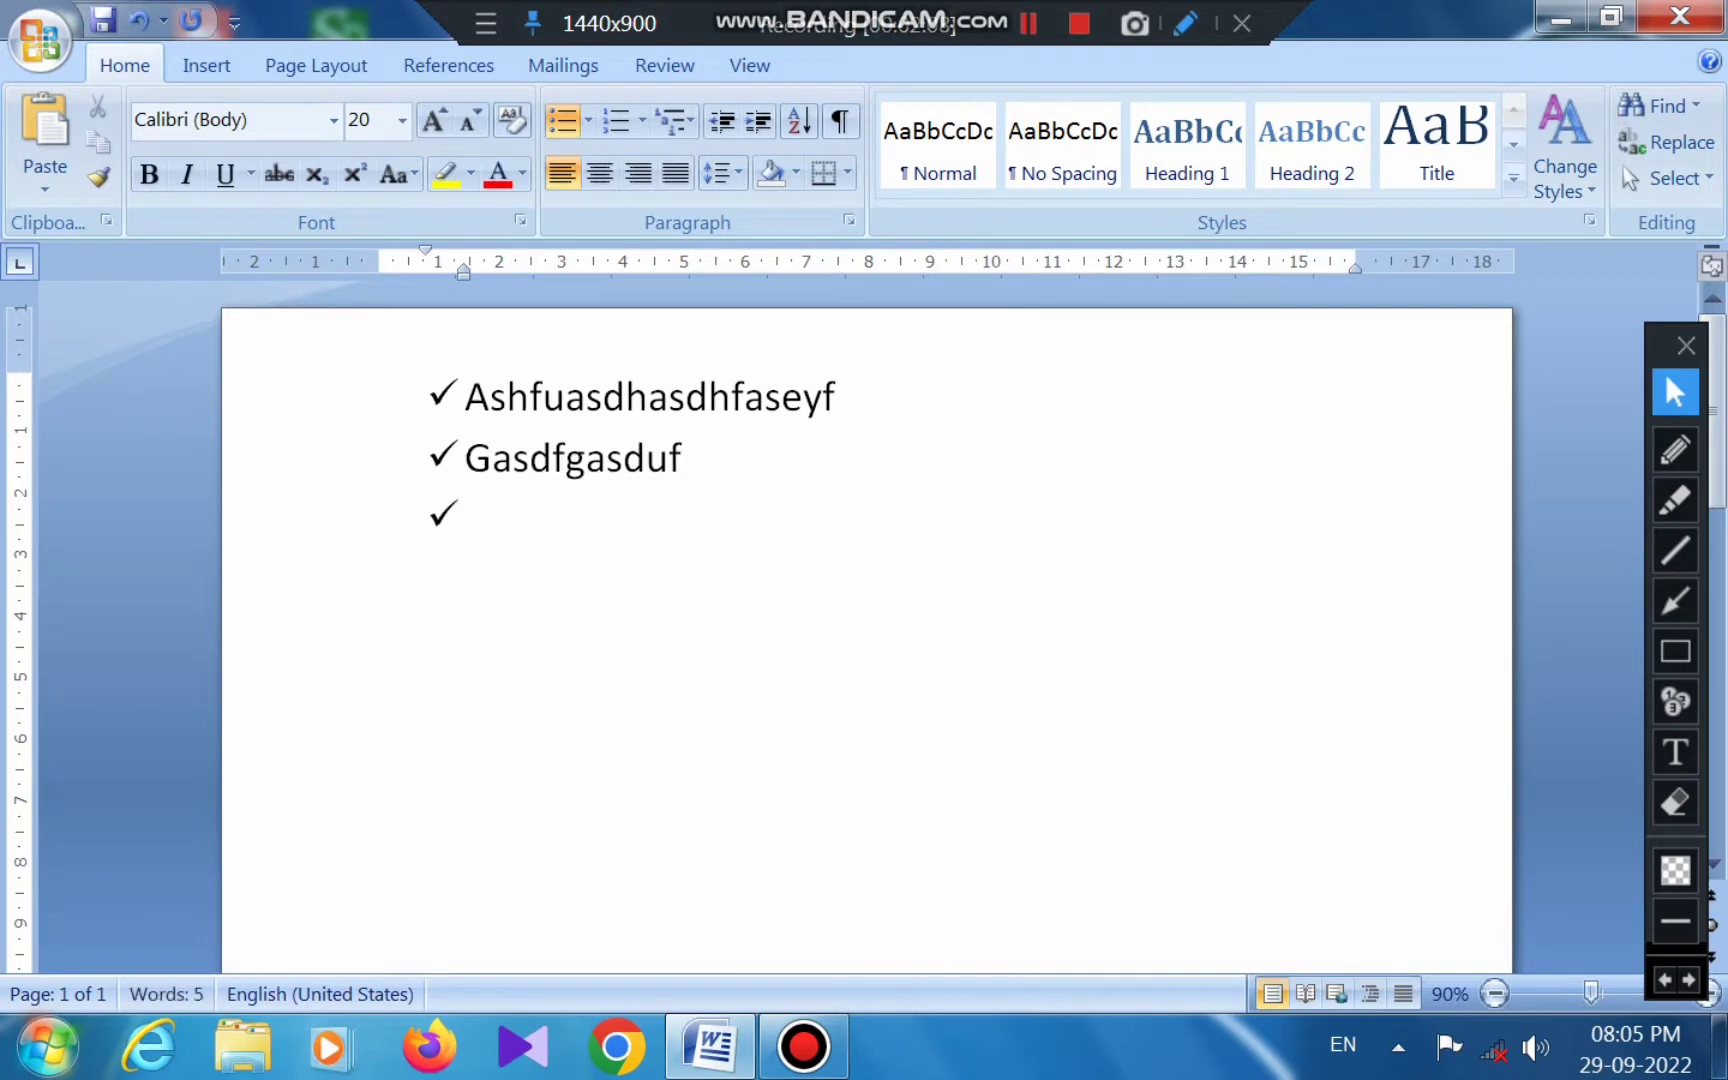
Add the bulleted items Aksdausdif, Adfhadfg and Adfghadf, followed by an empty item.
text(aksdausdif)
key(Return)
text(adfhadfg)
key(Return)
text(adf)
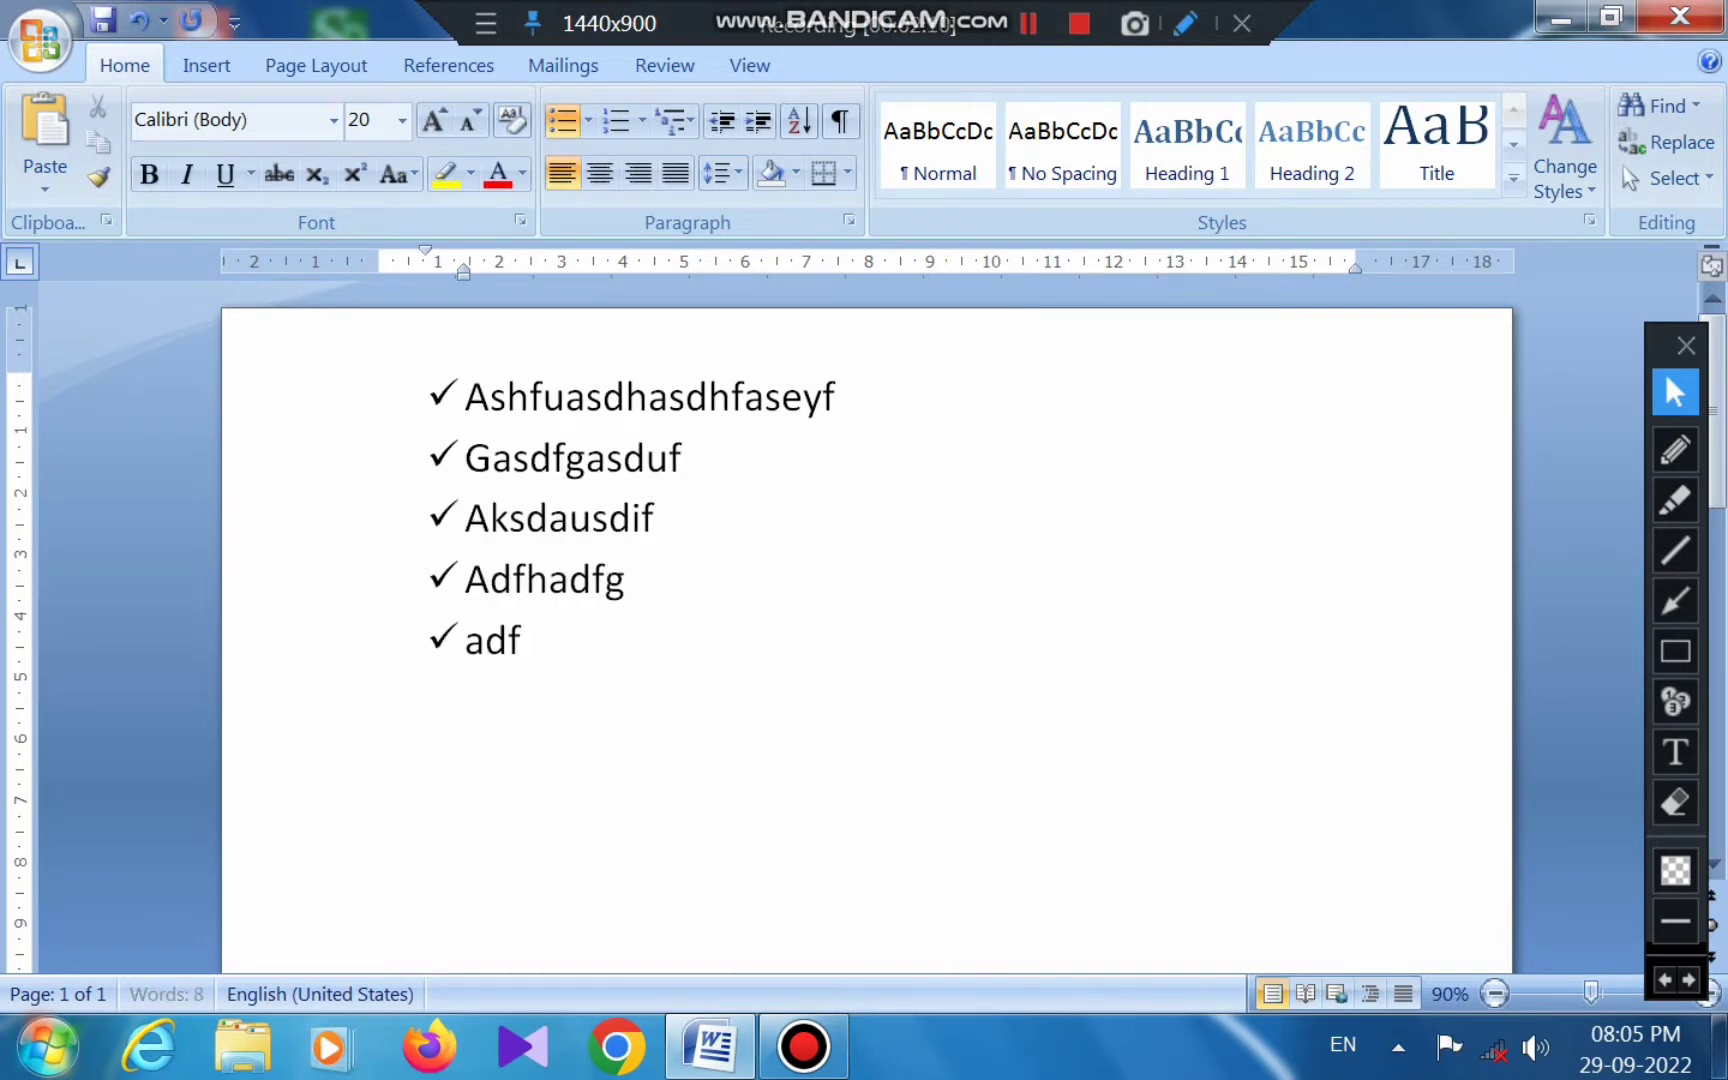
text(ghadf)
key(Return)
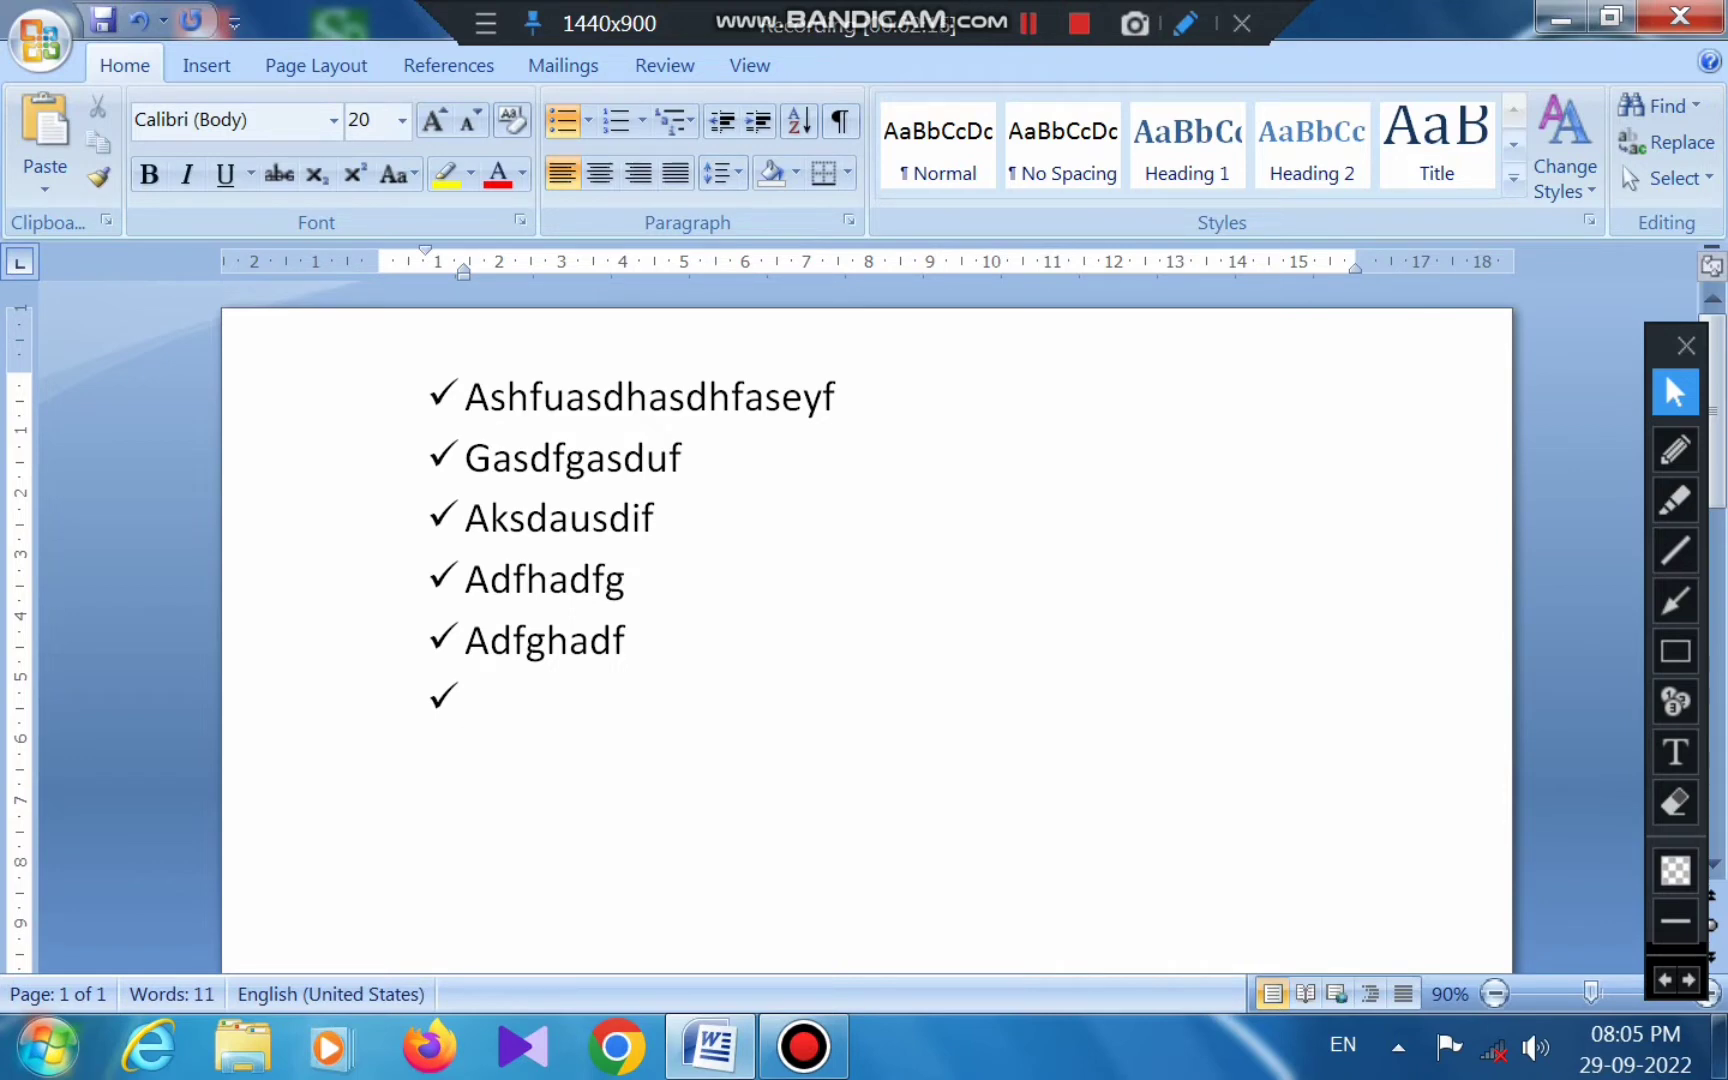
Delete the entire bulleted list and set the font size to 20.
key(ctrl+a)
key(Delete)
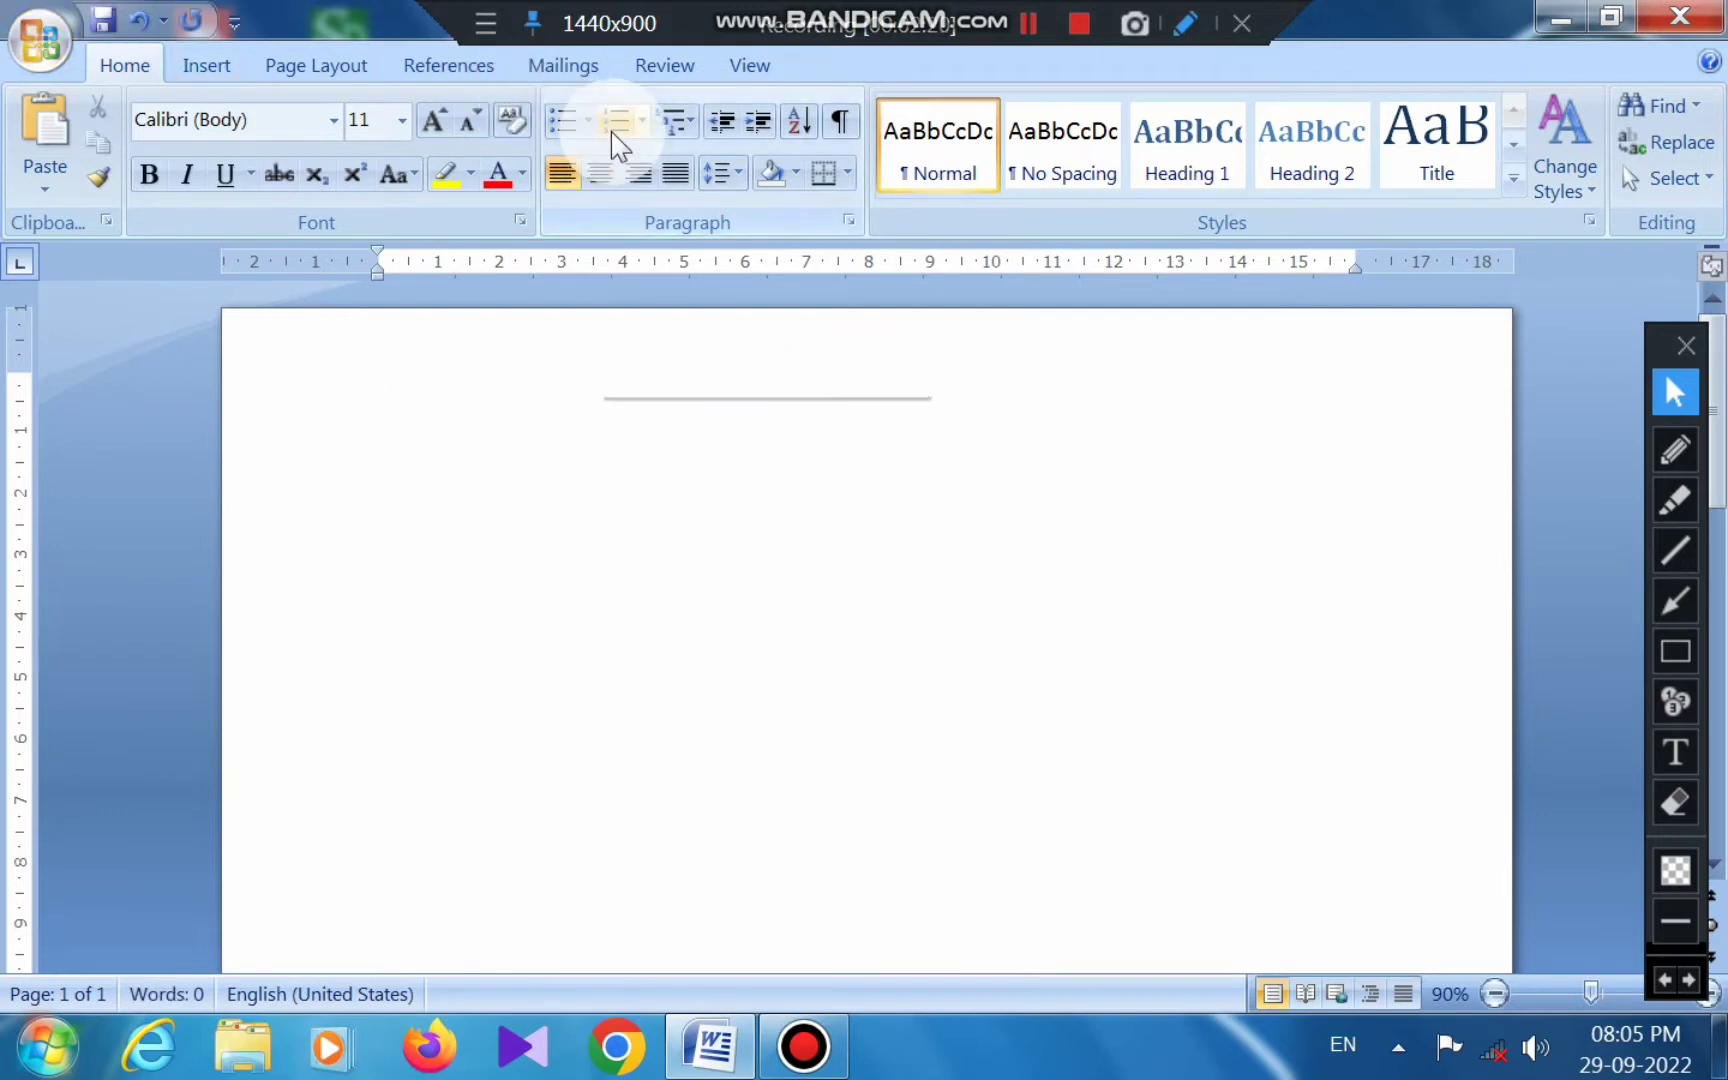
click(431, 122)
click(431, 122)
click(431, 122)
click(431, 122)
click(431, 122)
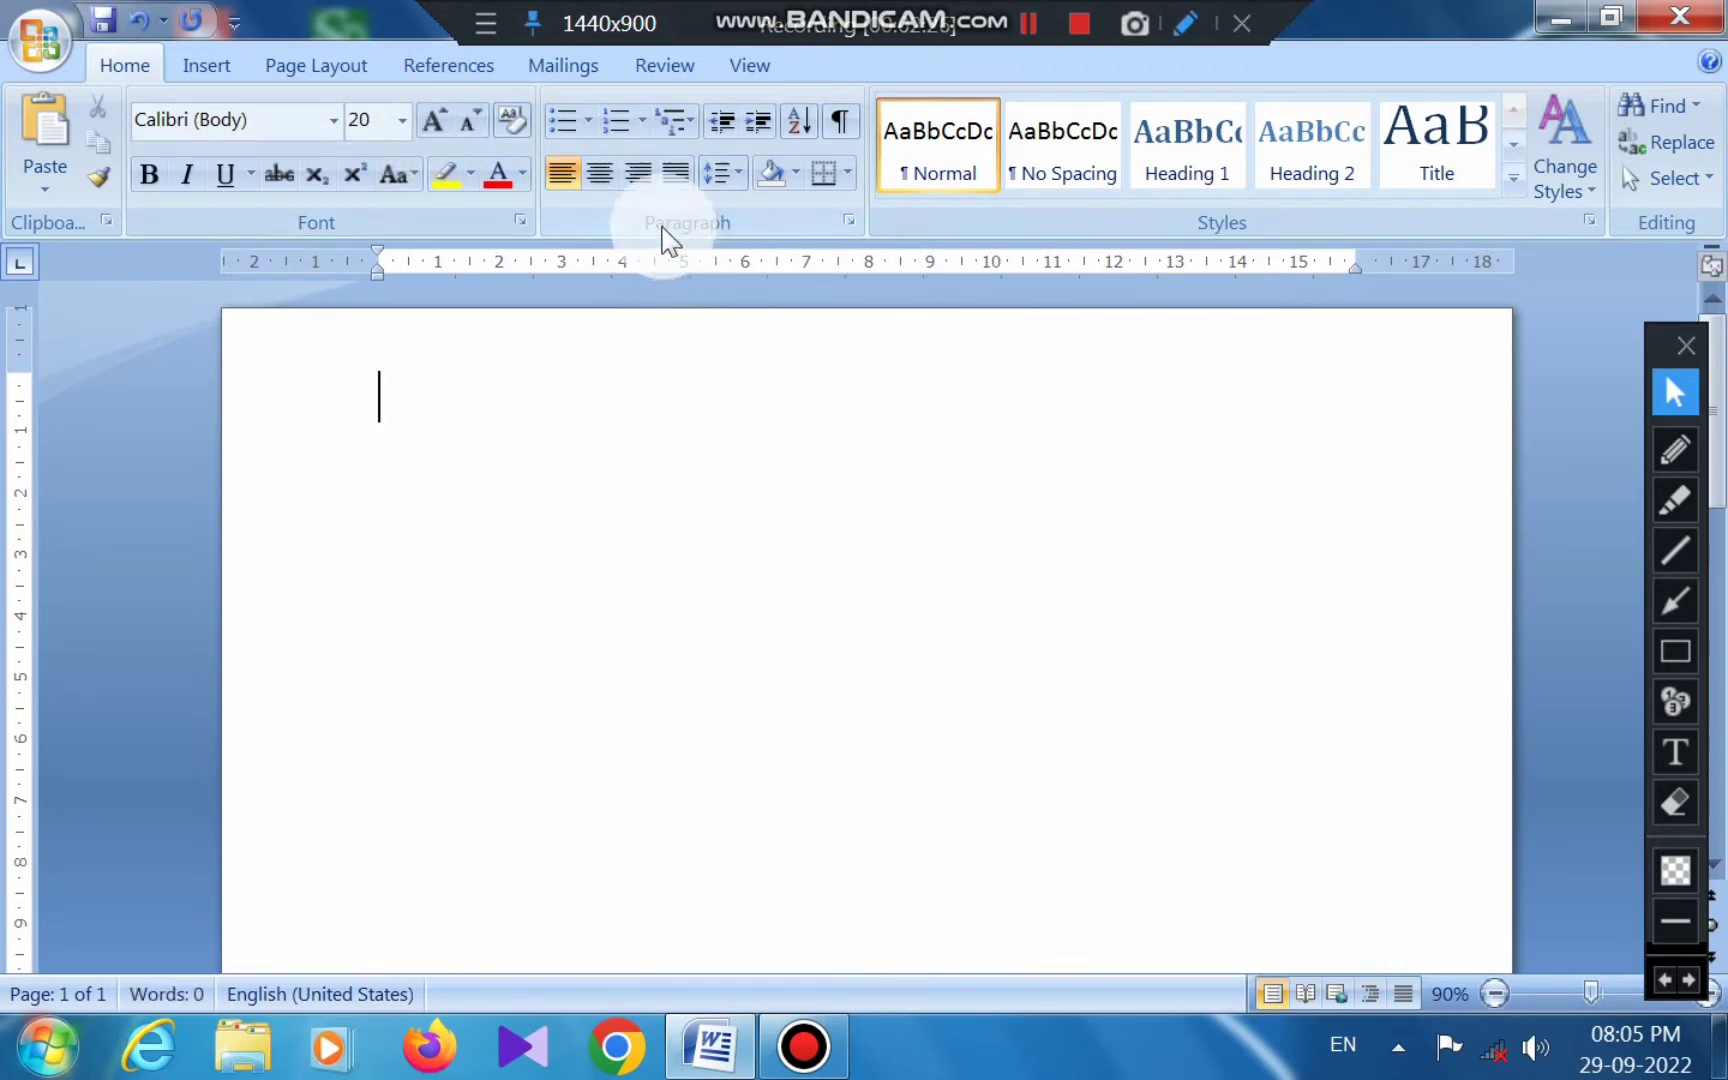
Start a numbered list in the 1., 2., 3. format with the items Ashfasdhfsg, Agbaukysd, Jhhvbaduifgadf and Abaduyf.
click(641, 126)
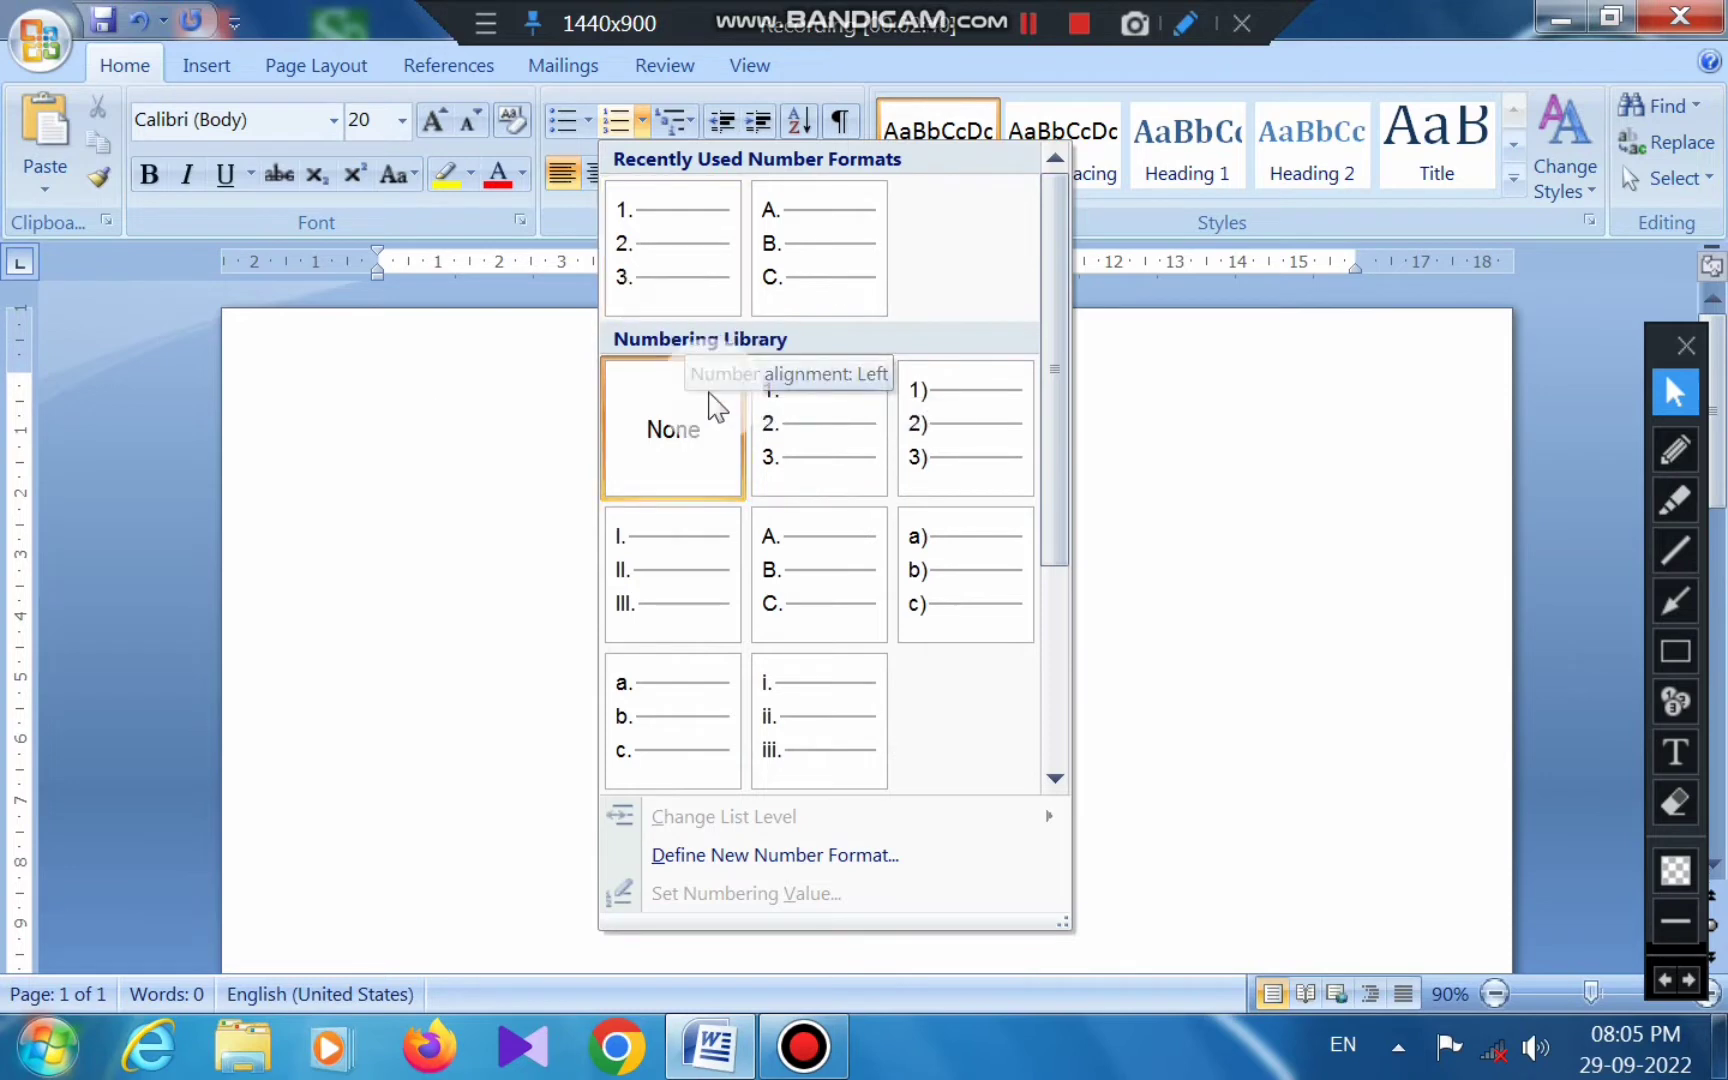
click(790, 410)
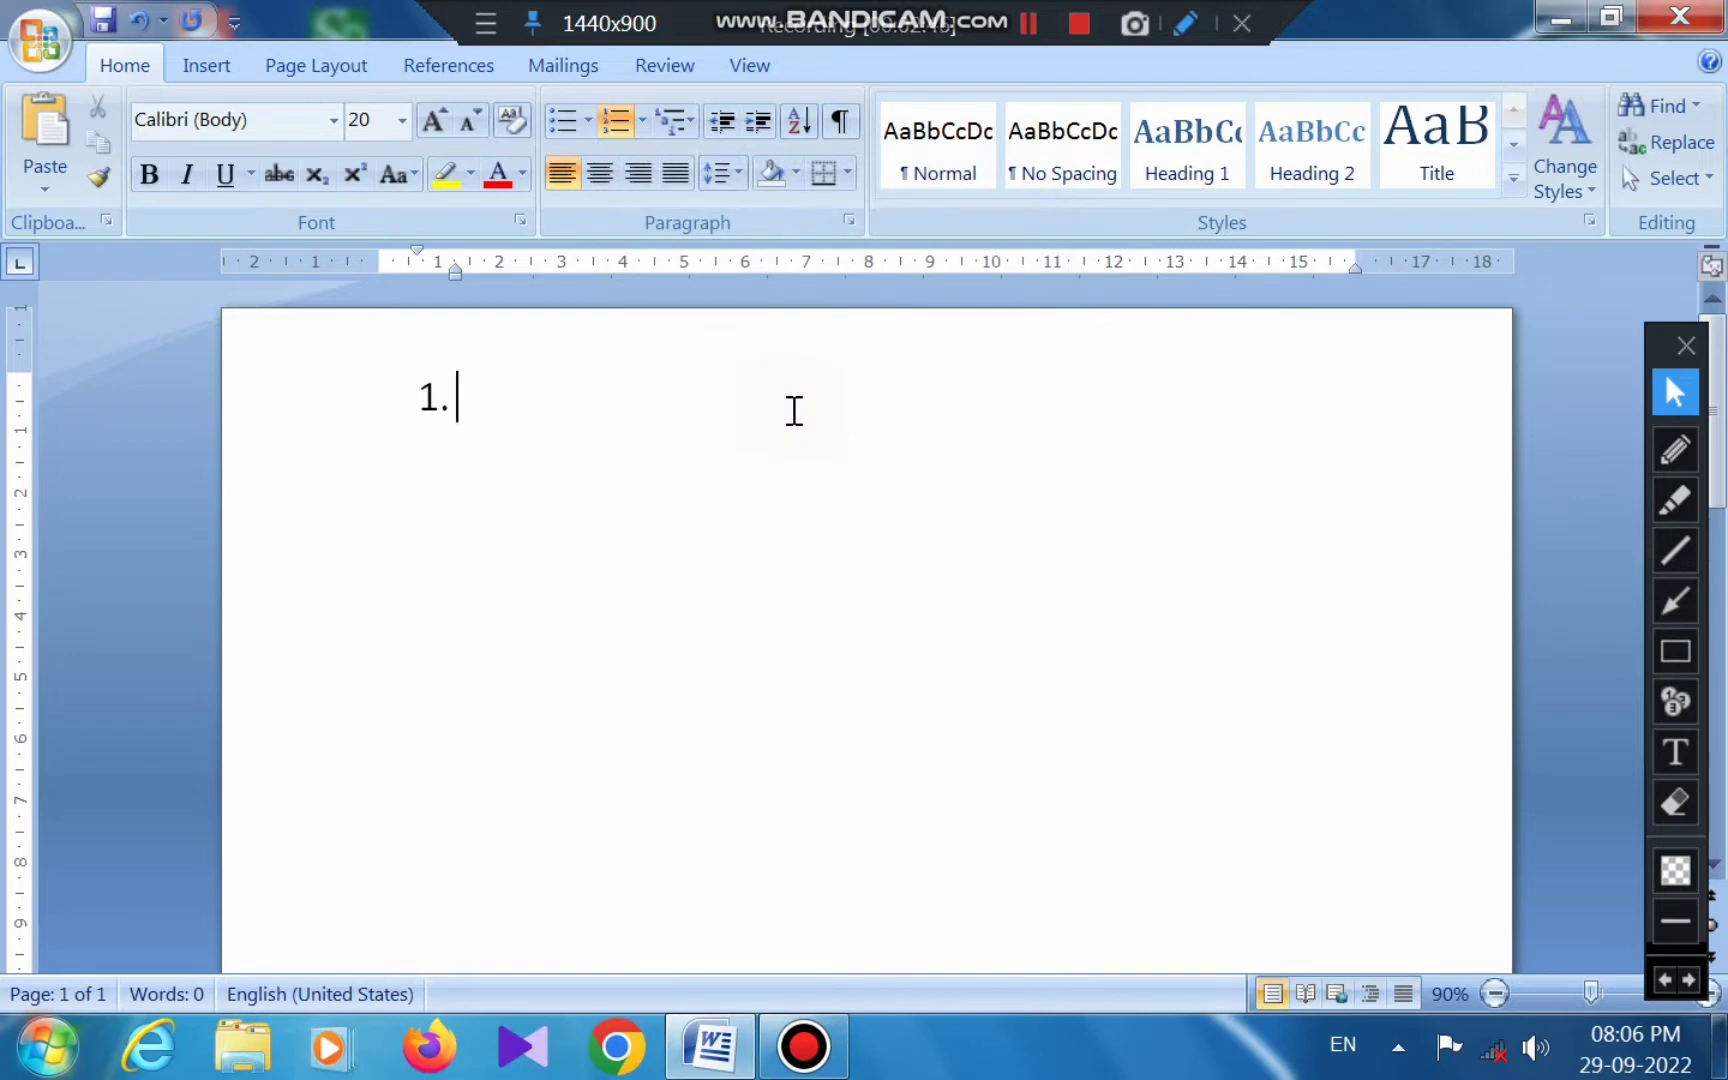
text(ashfasdhfsg)
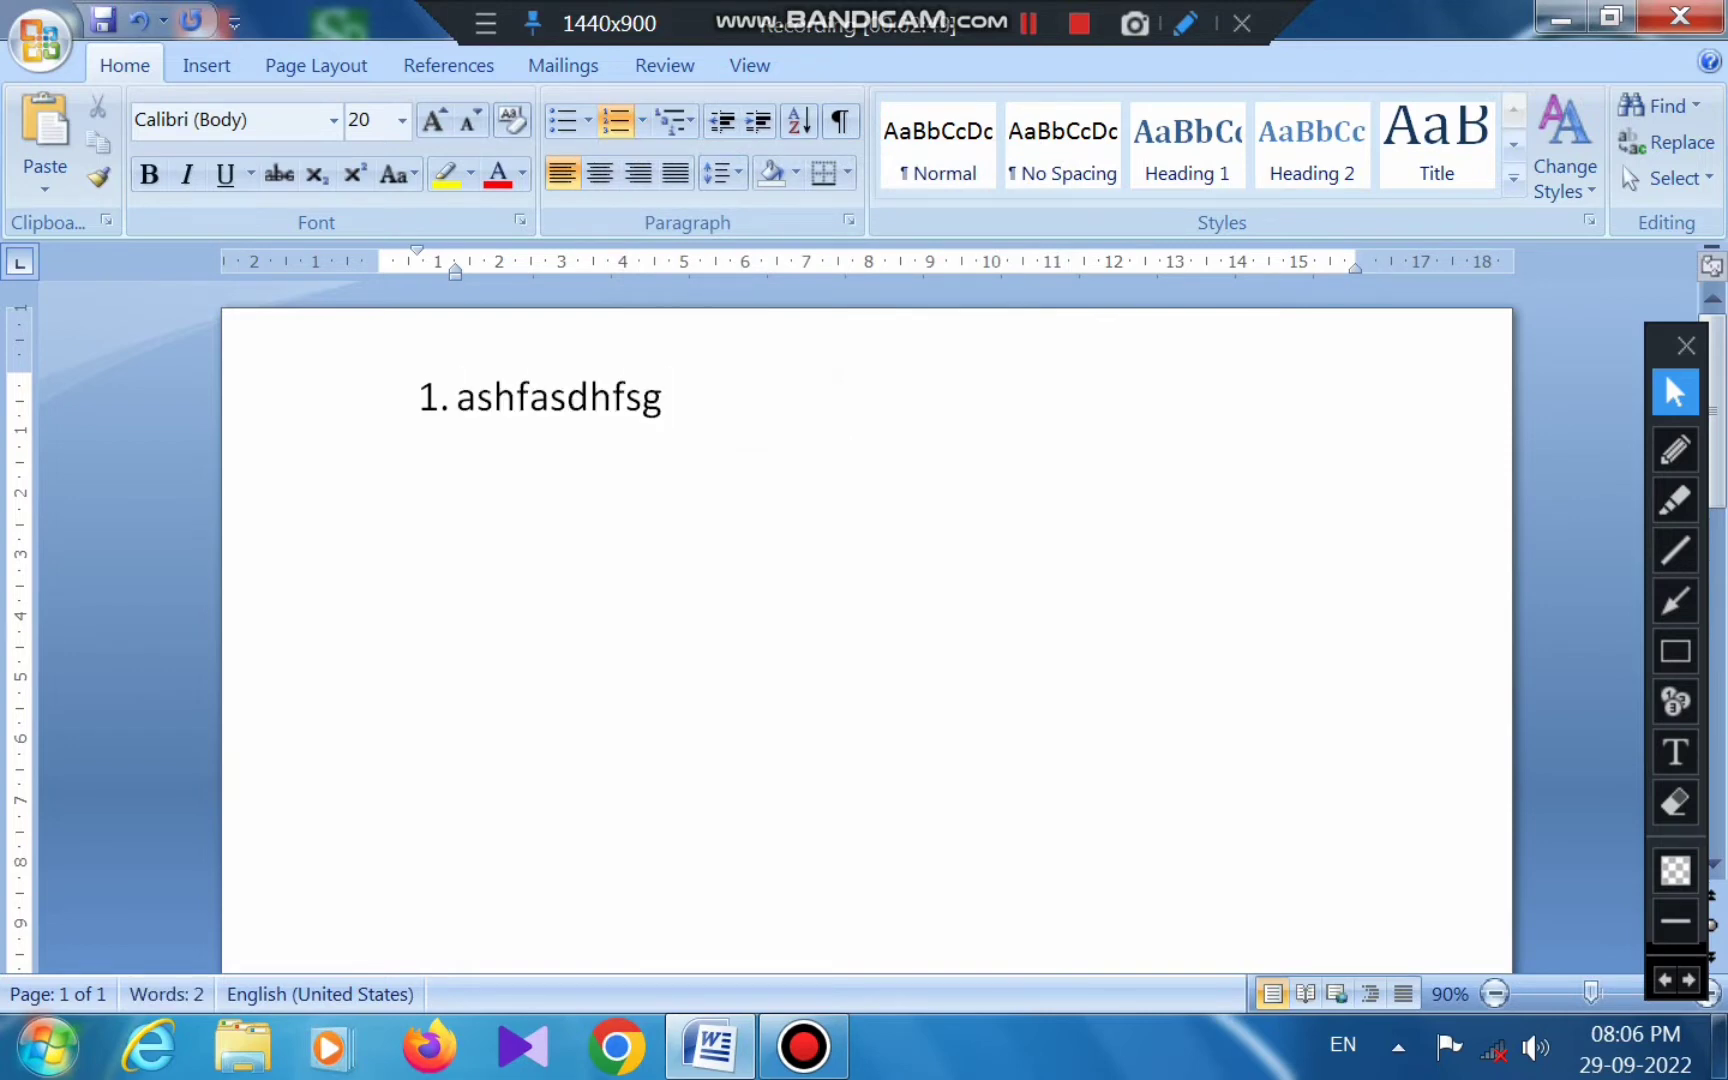
key(Return)
text(agbaukysd)
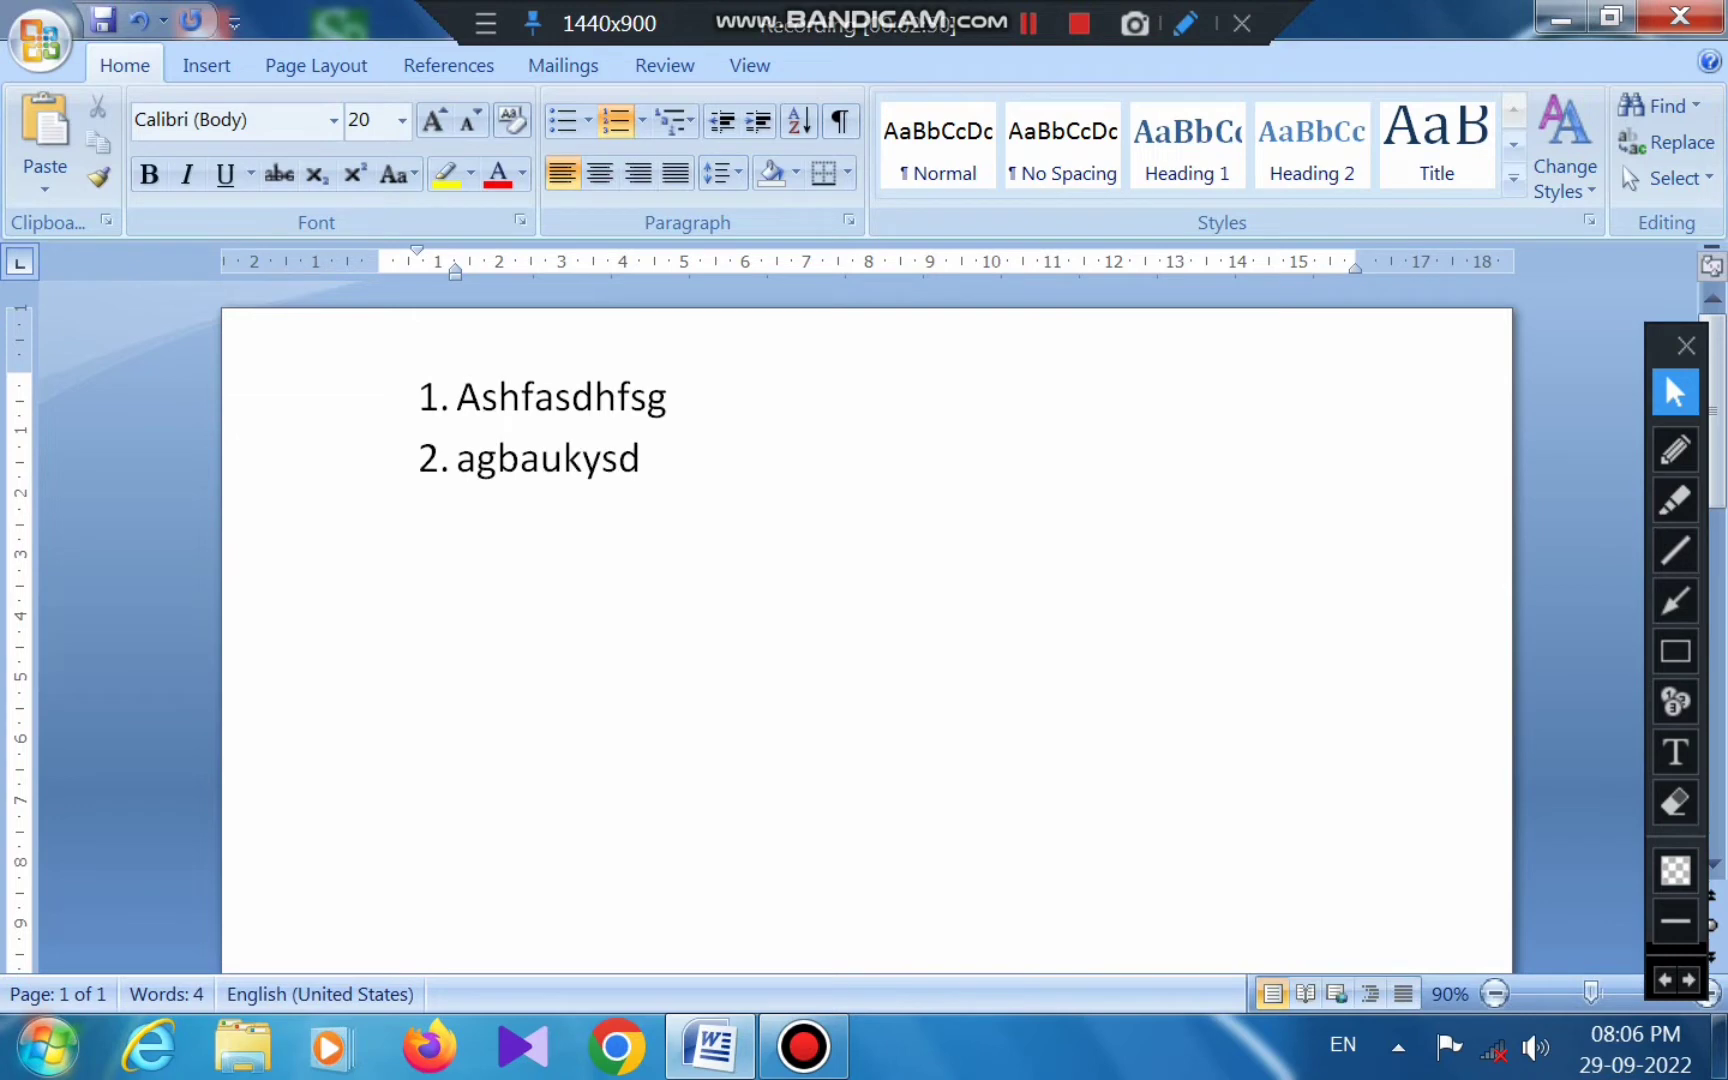
key(Return)
text(jhhvbaduifgadf)
key(Return)
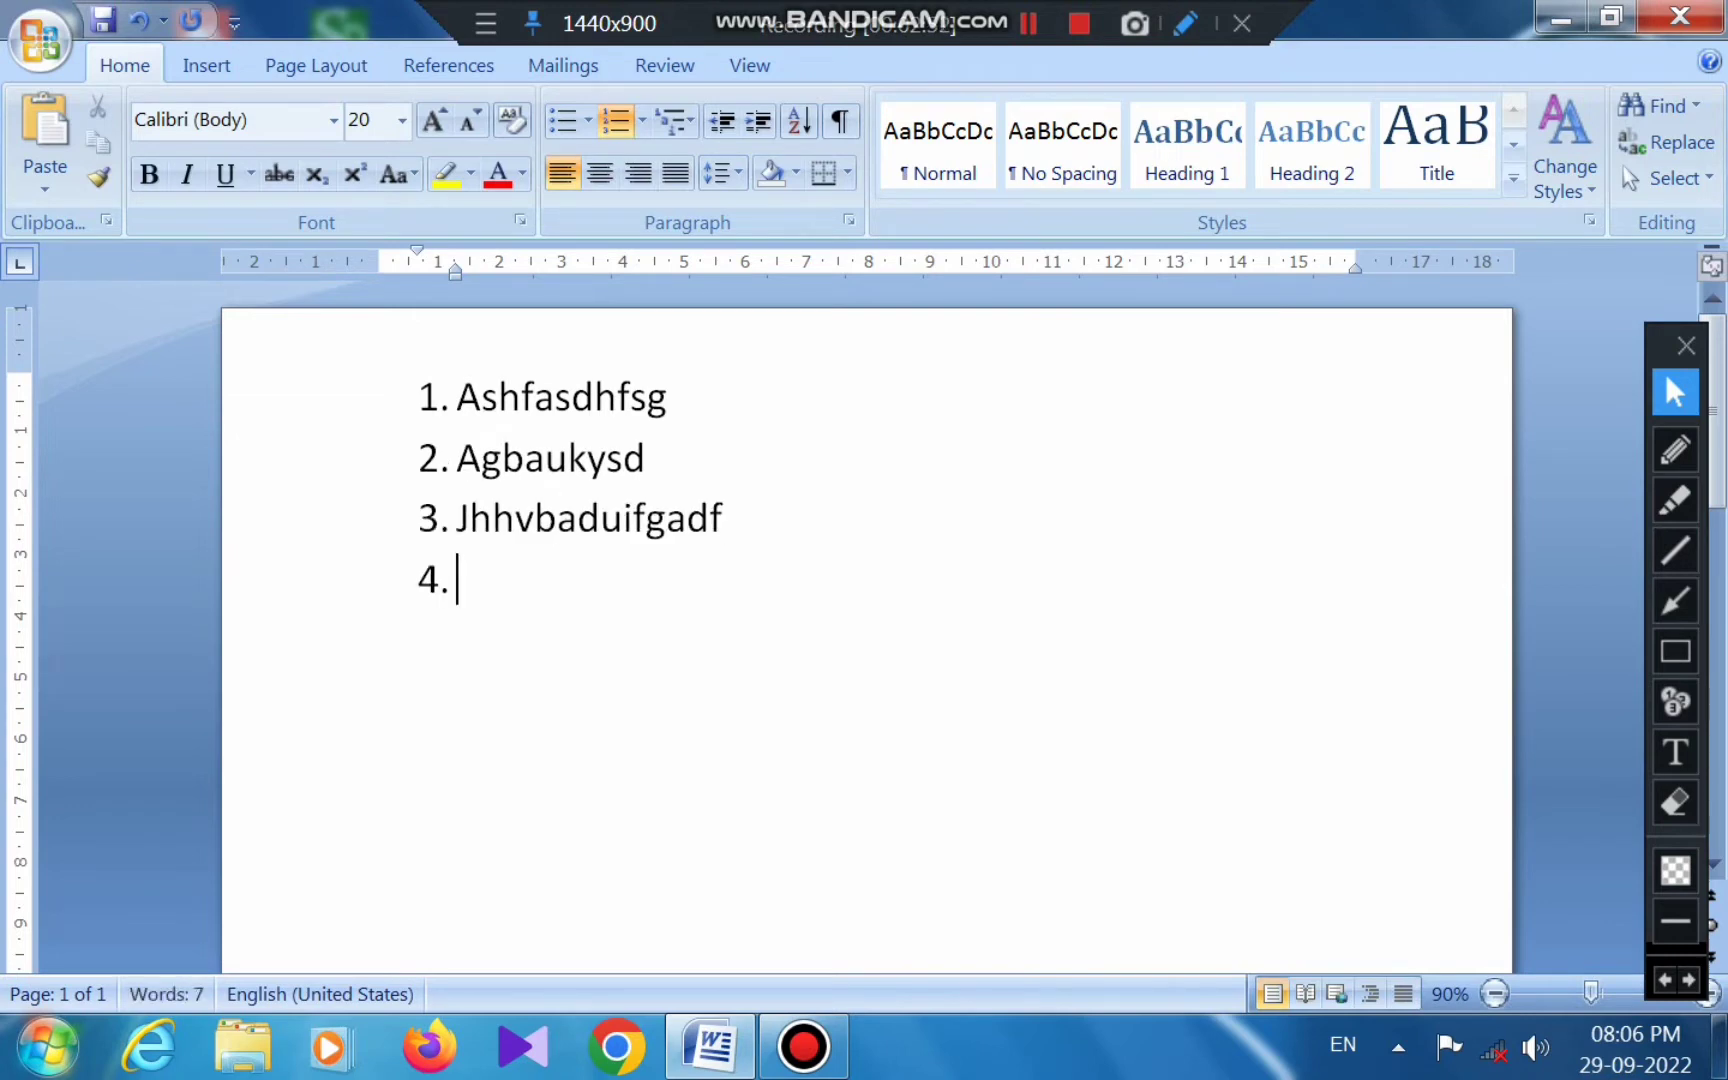
text(abaduyf)
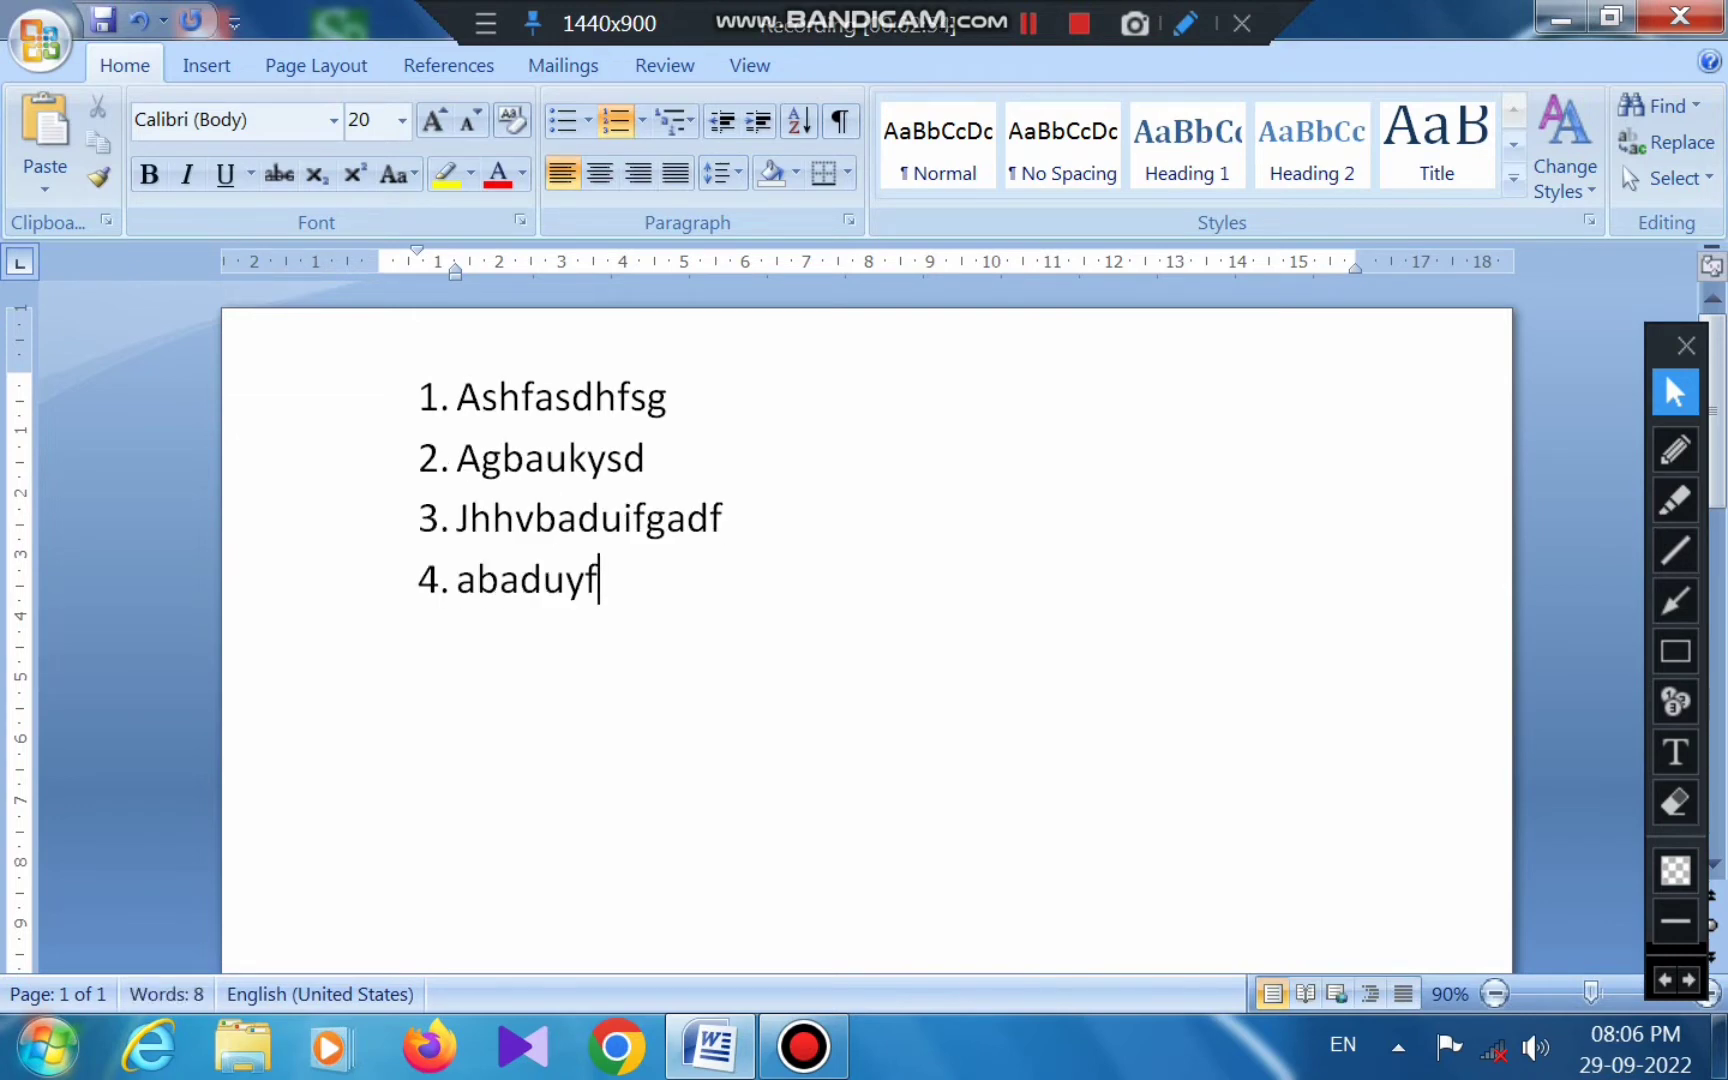
Add the numbered items Adfjkghaeruigaer, Iuaeguaeirfg and skgbsduf to the end of the list.
key(Return)
text(adfjkghaeruigaer)
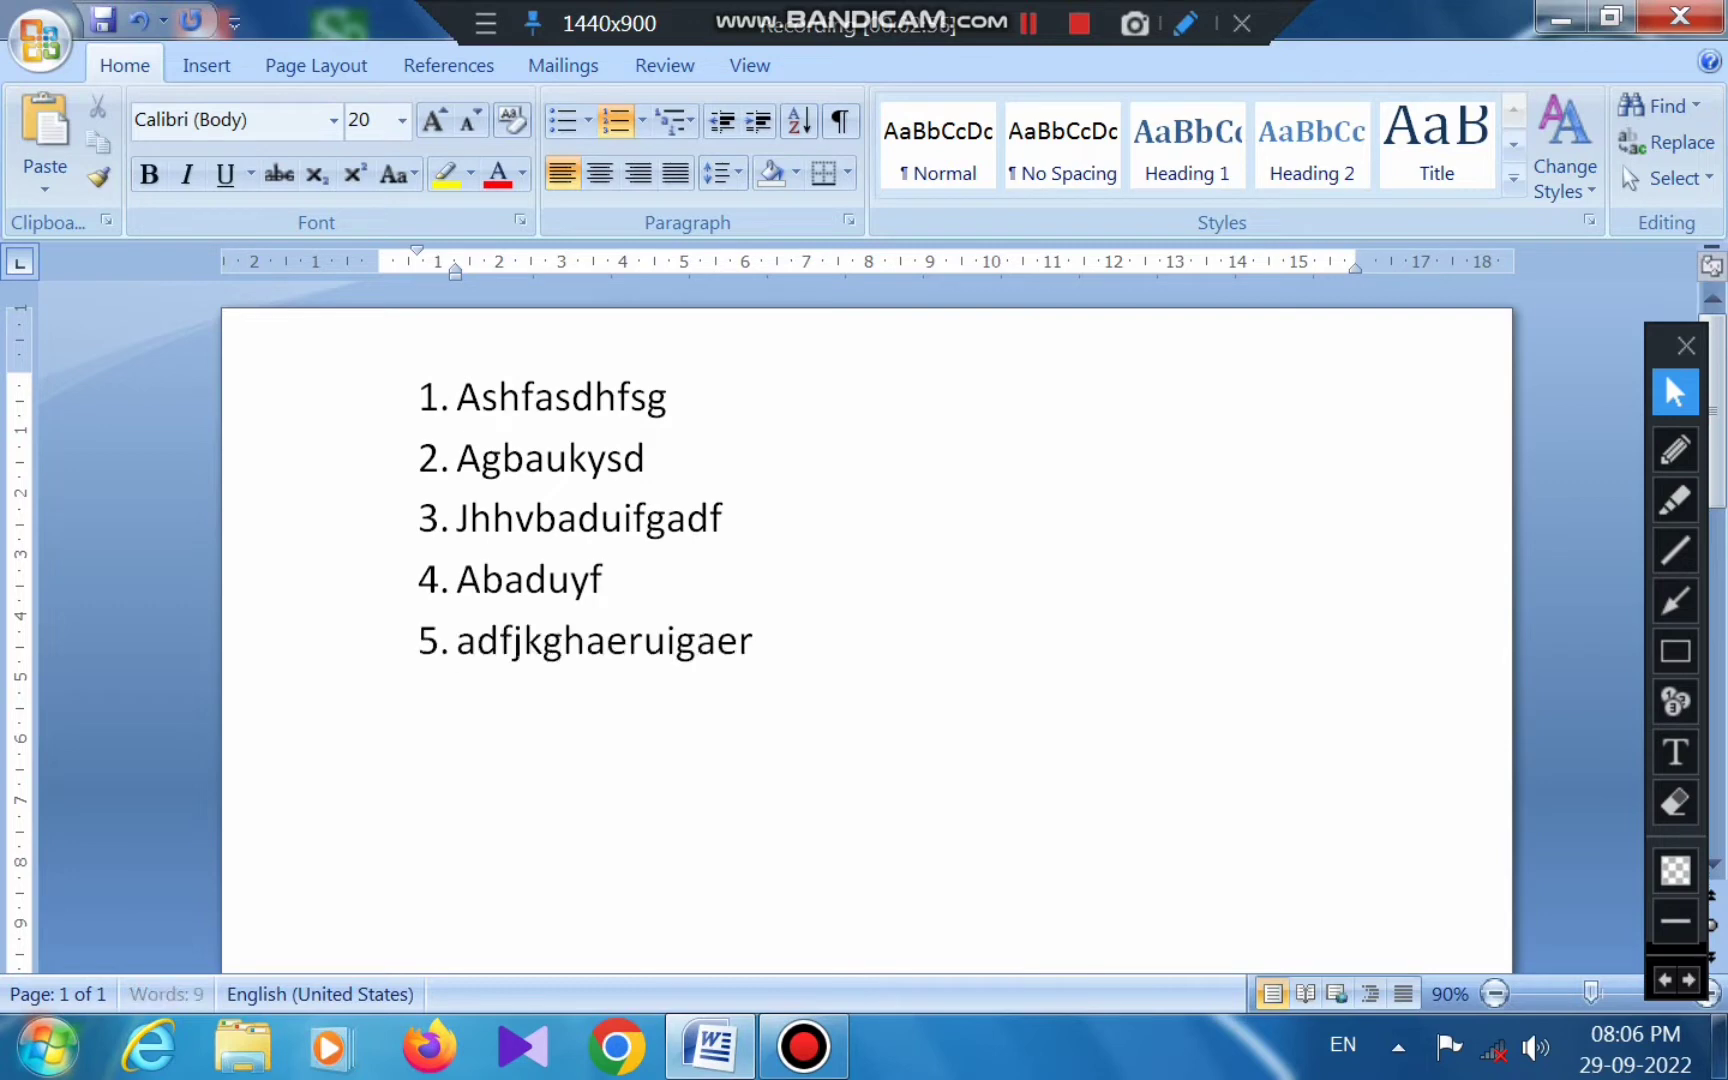
key(Return)
text(iuaeguaeirfg)
key(Return)
text(sk)
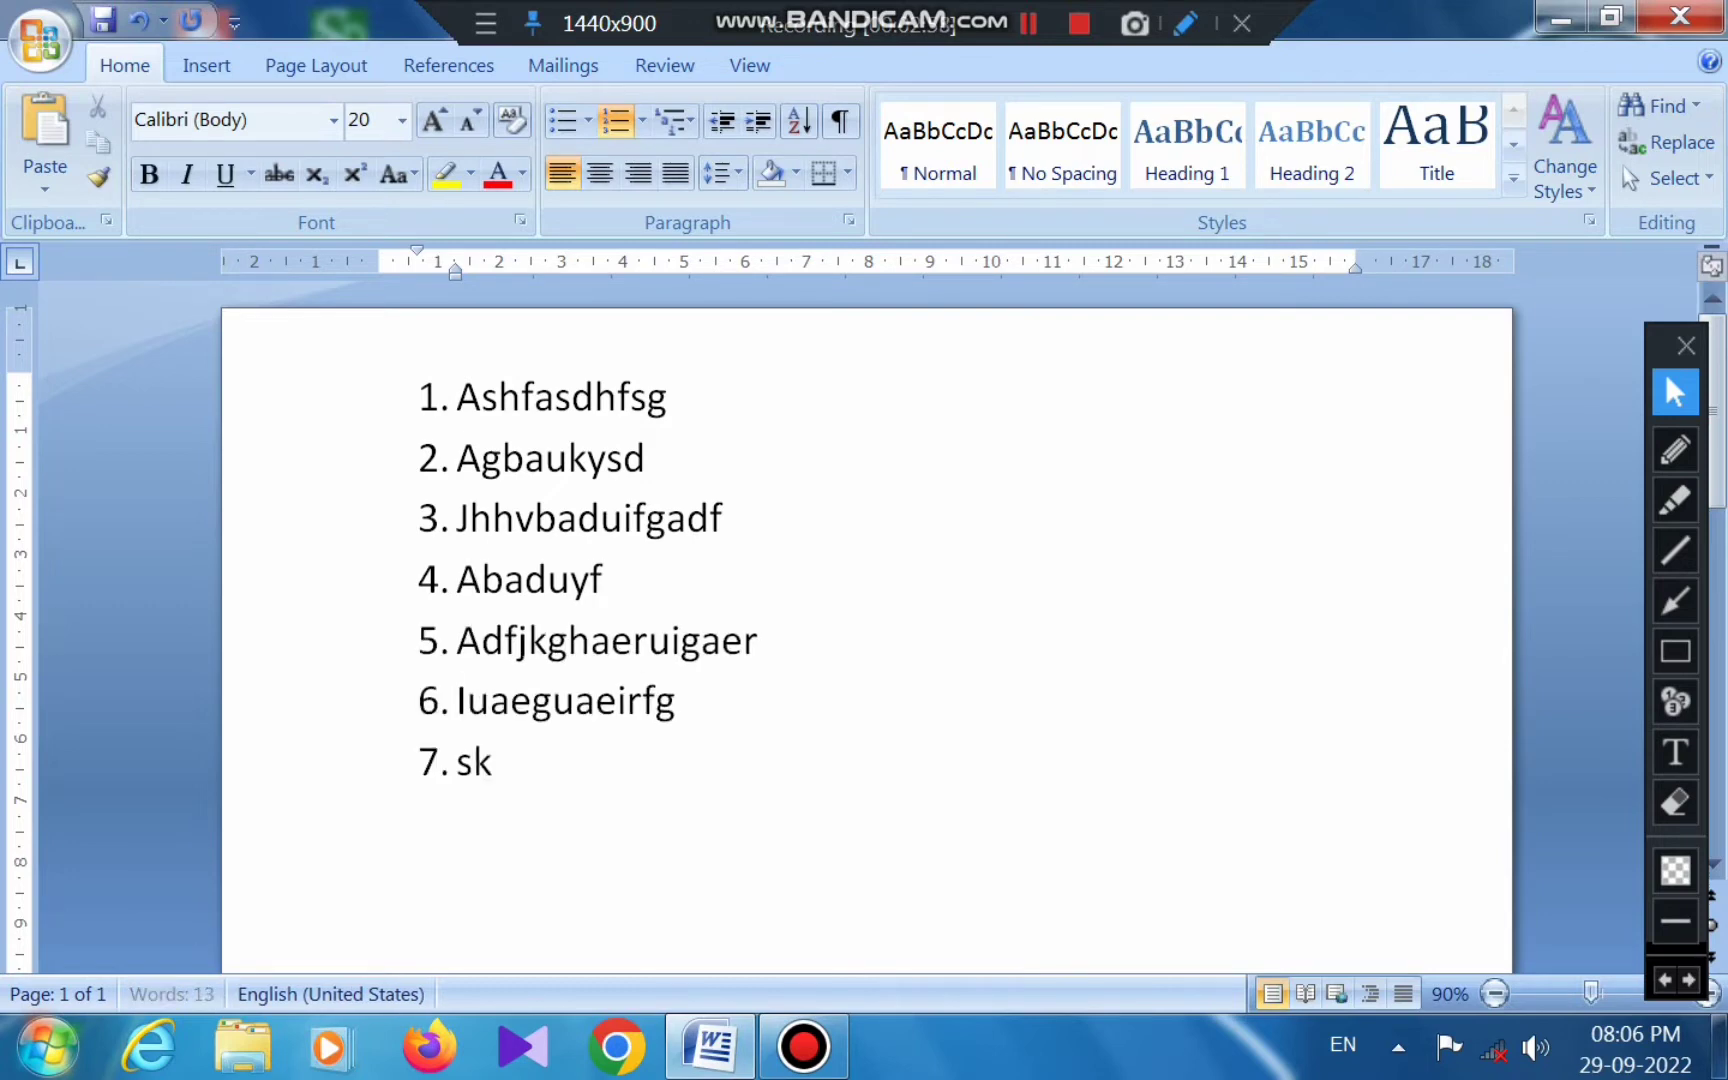
text(gbsduf)
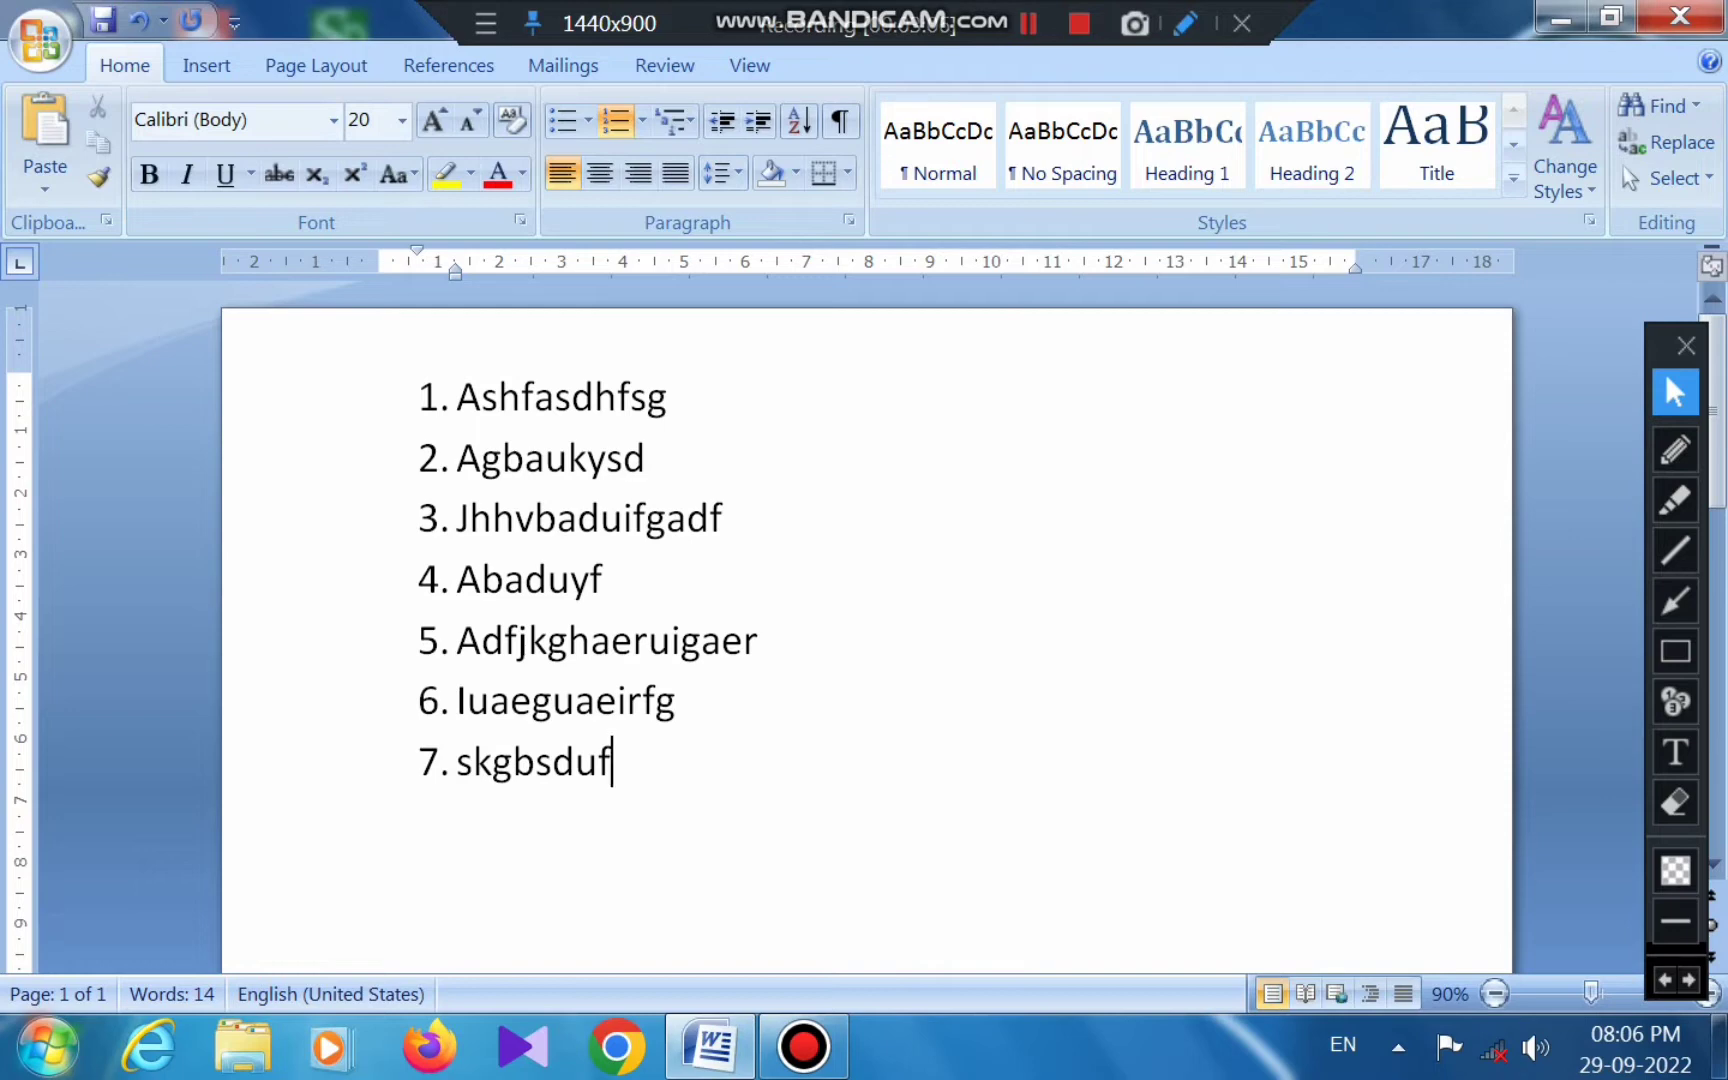
Delete the entire numbered list and dismiss the Windows color scheme prompt.
key(ctrl+a)
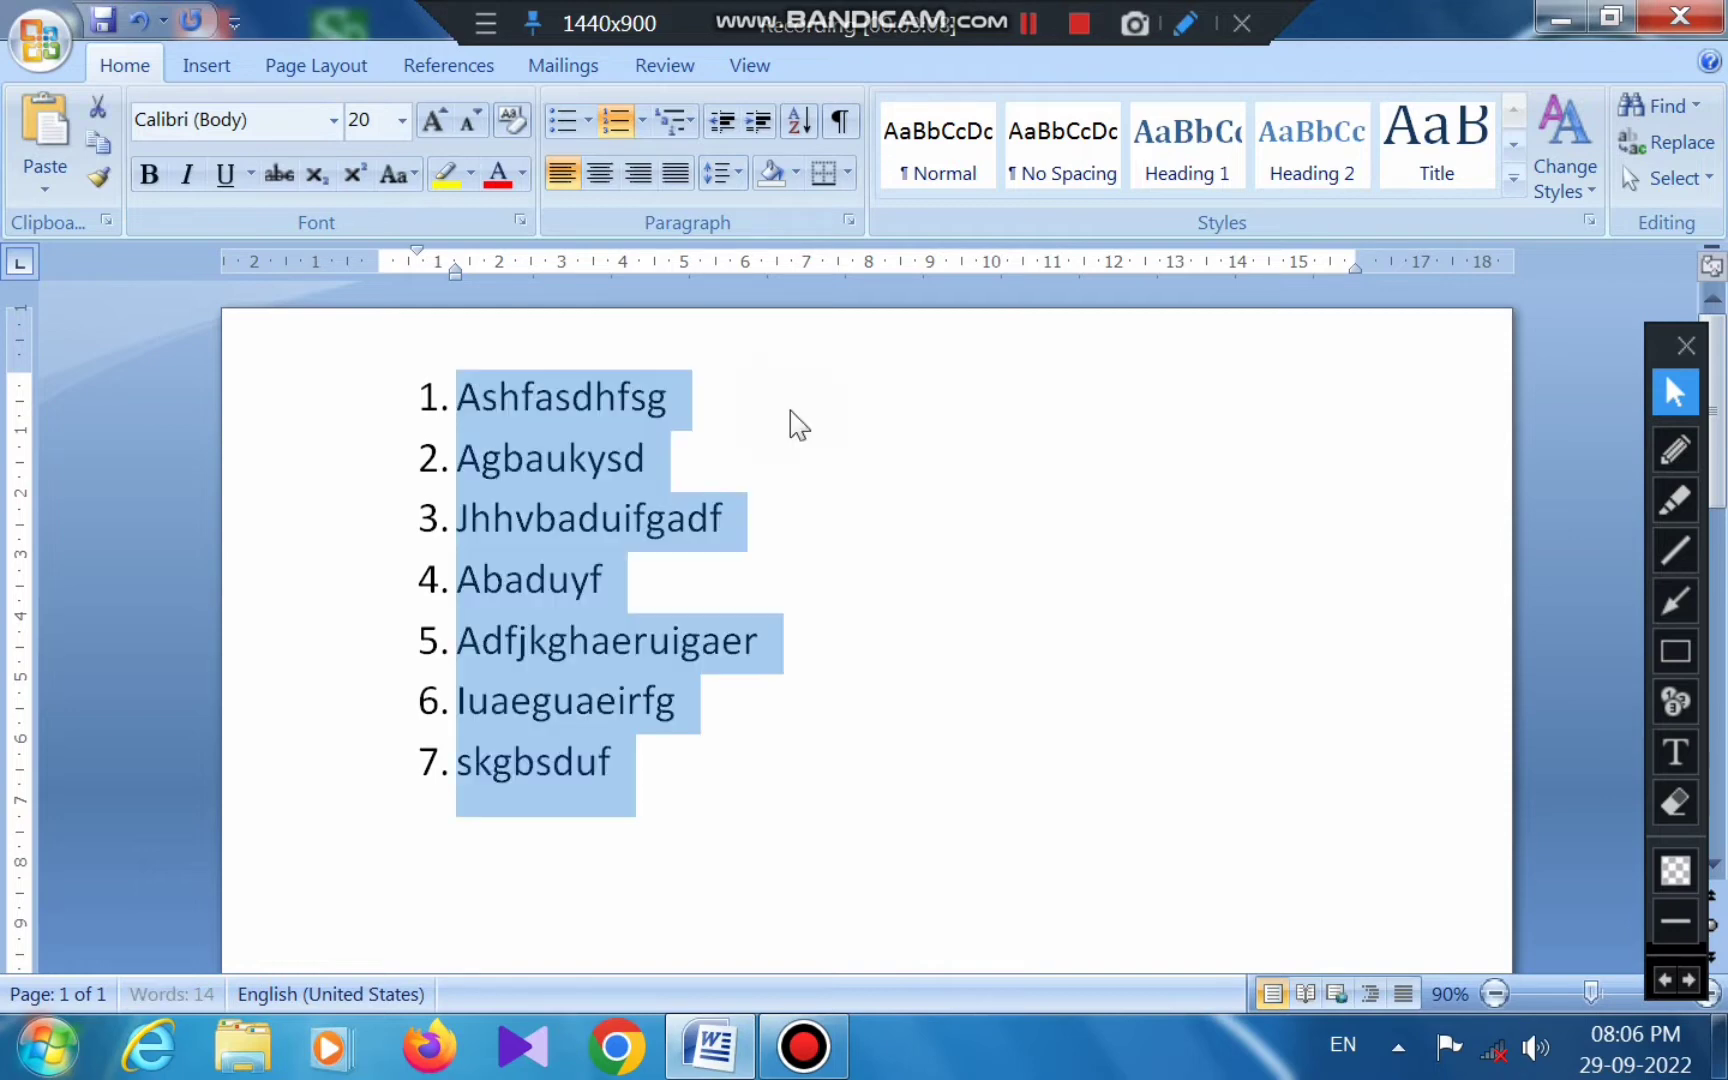
key(Delete)
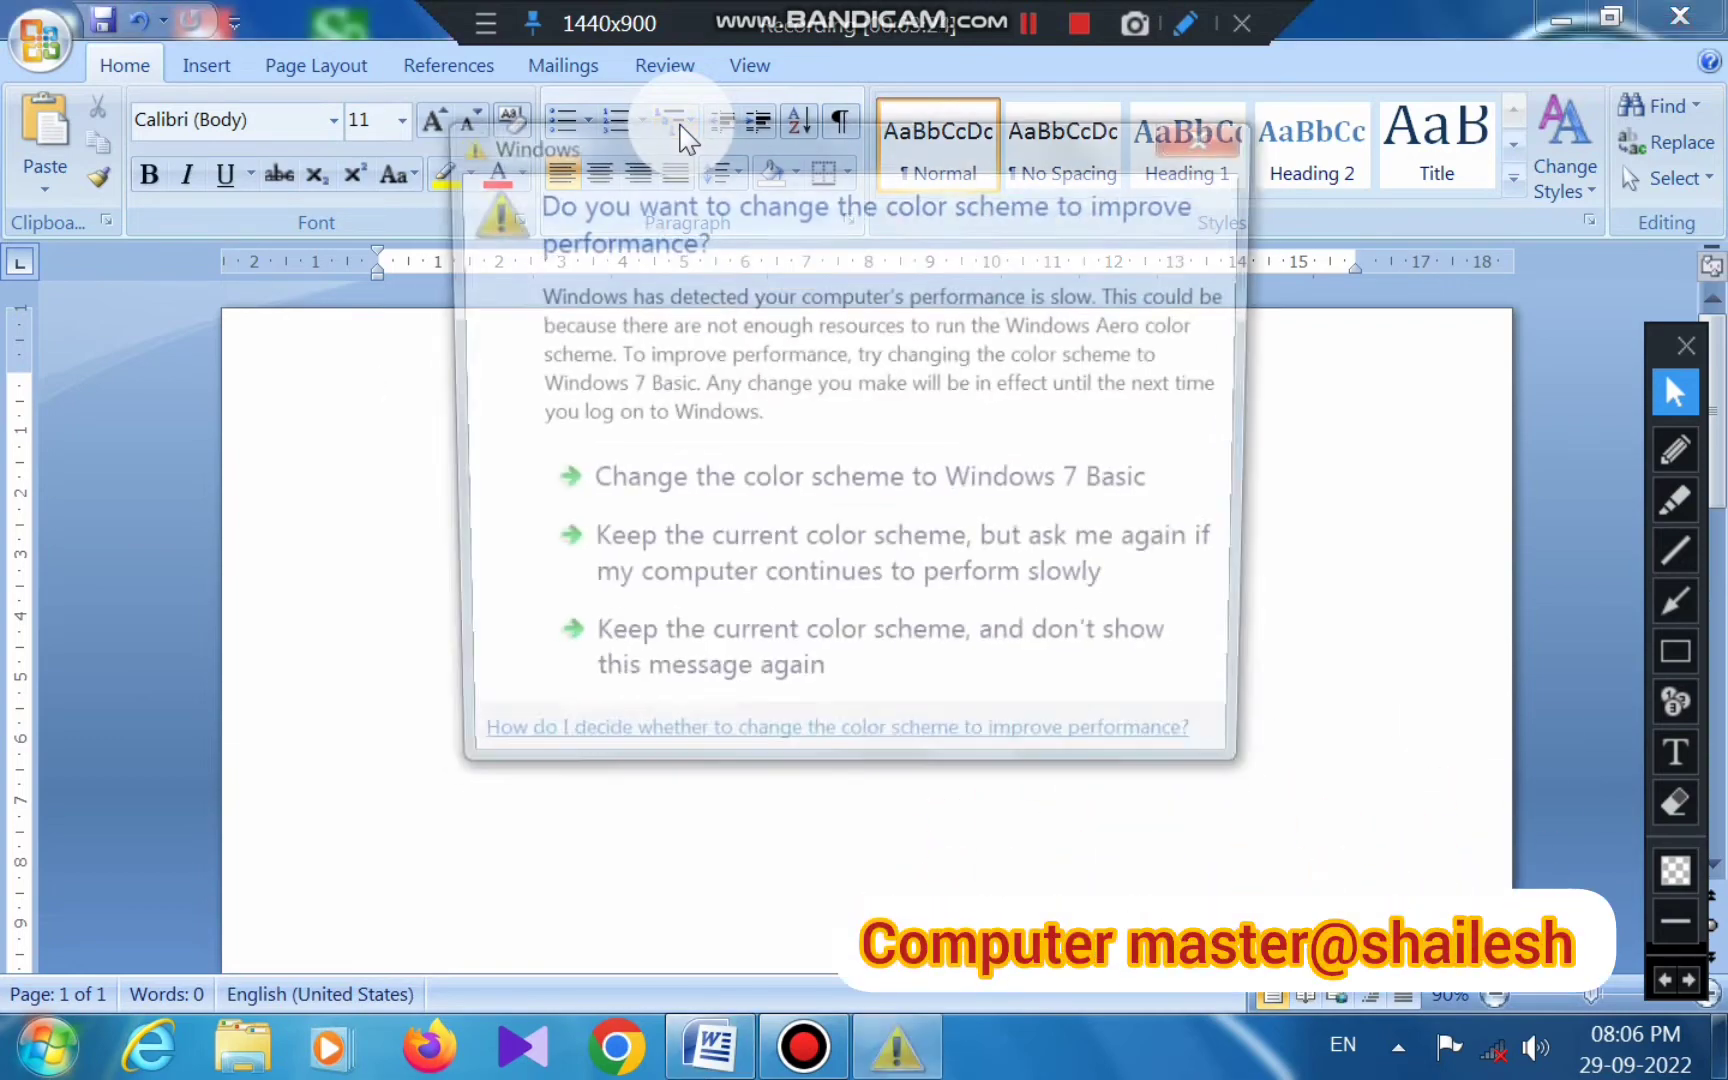
click(1211, 134)
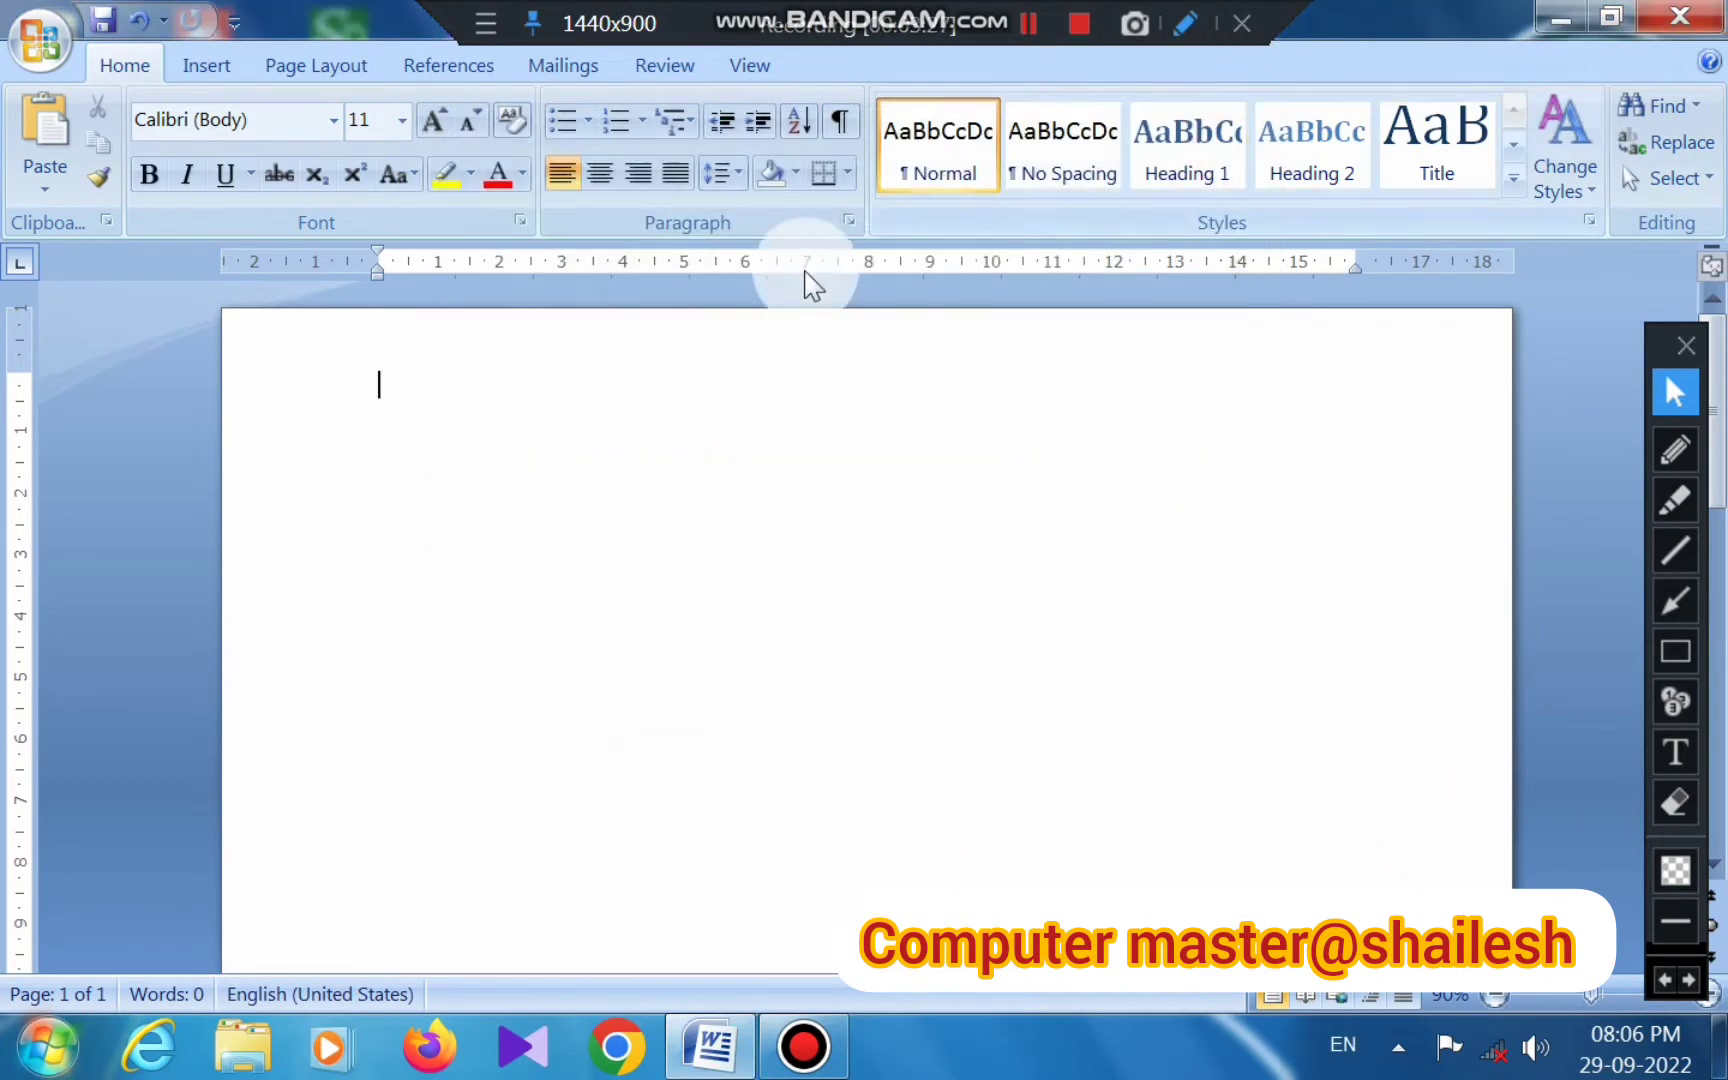
Apply the multilevel list format with 1., a., i. levels to the empty first line.
click(688, 134)
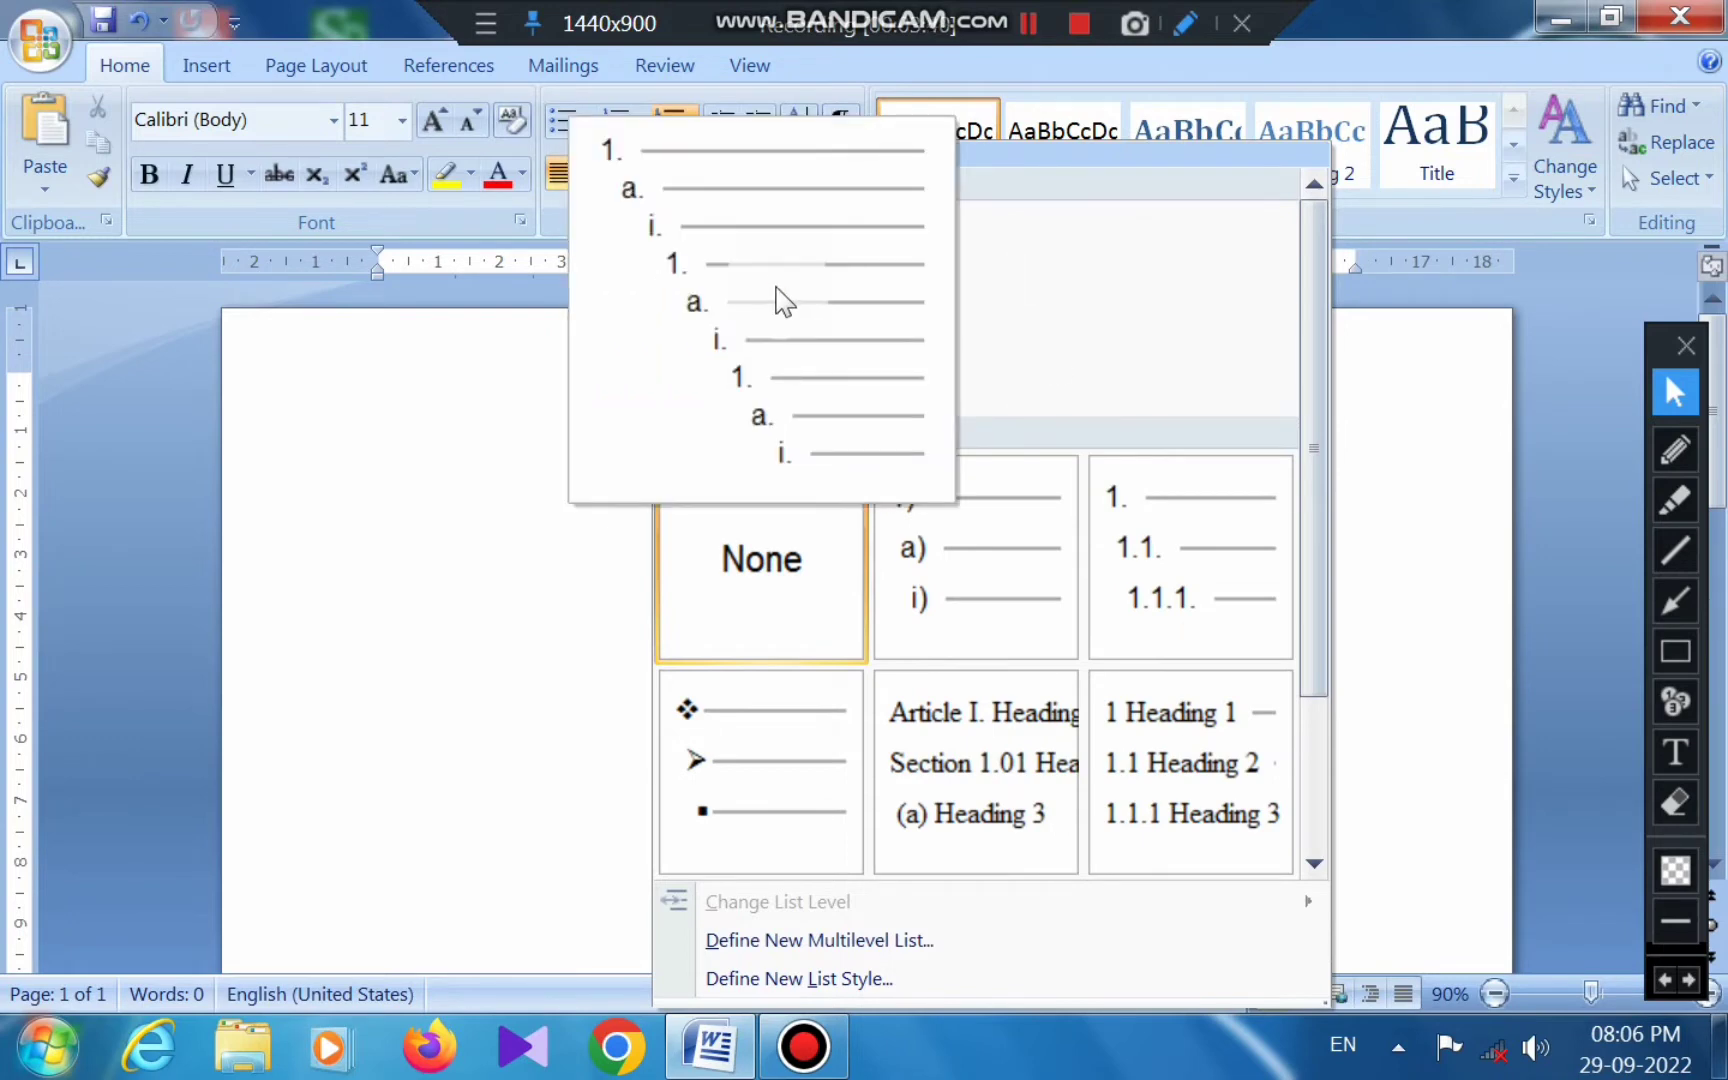
click(775, 297)
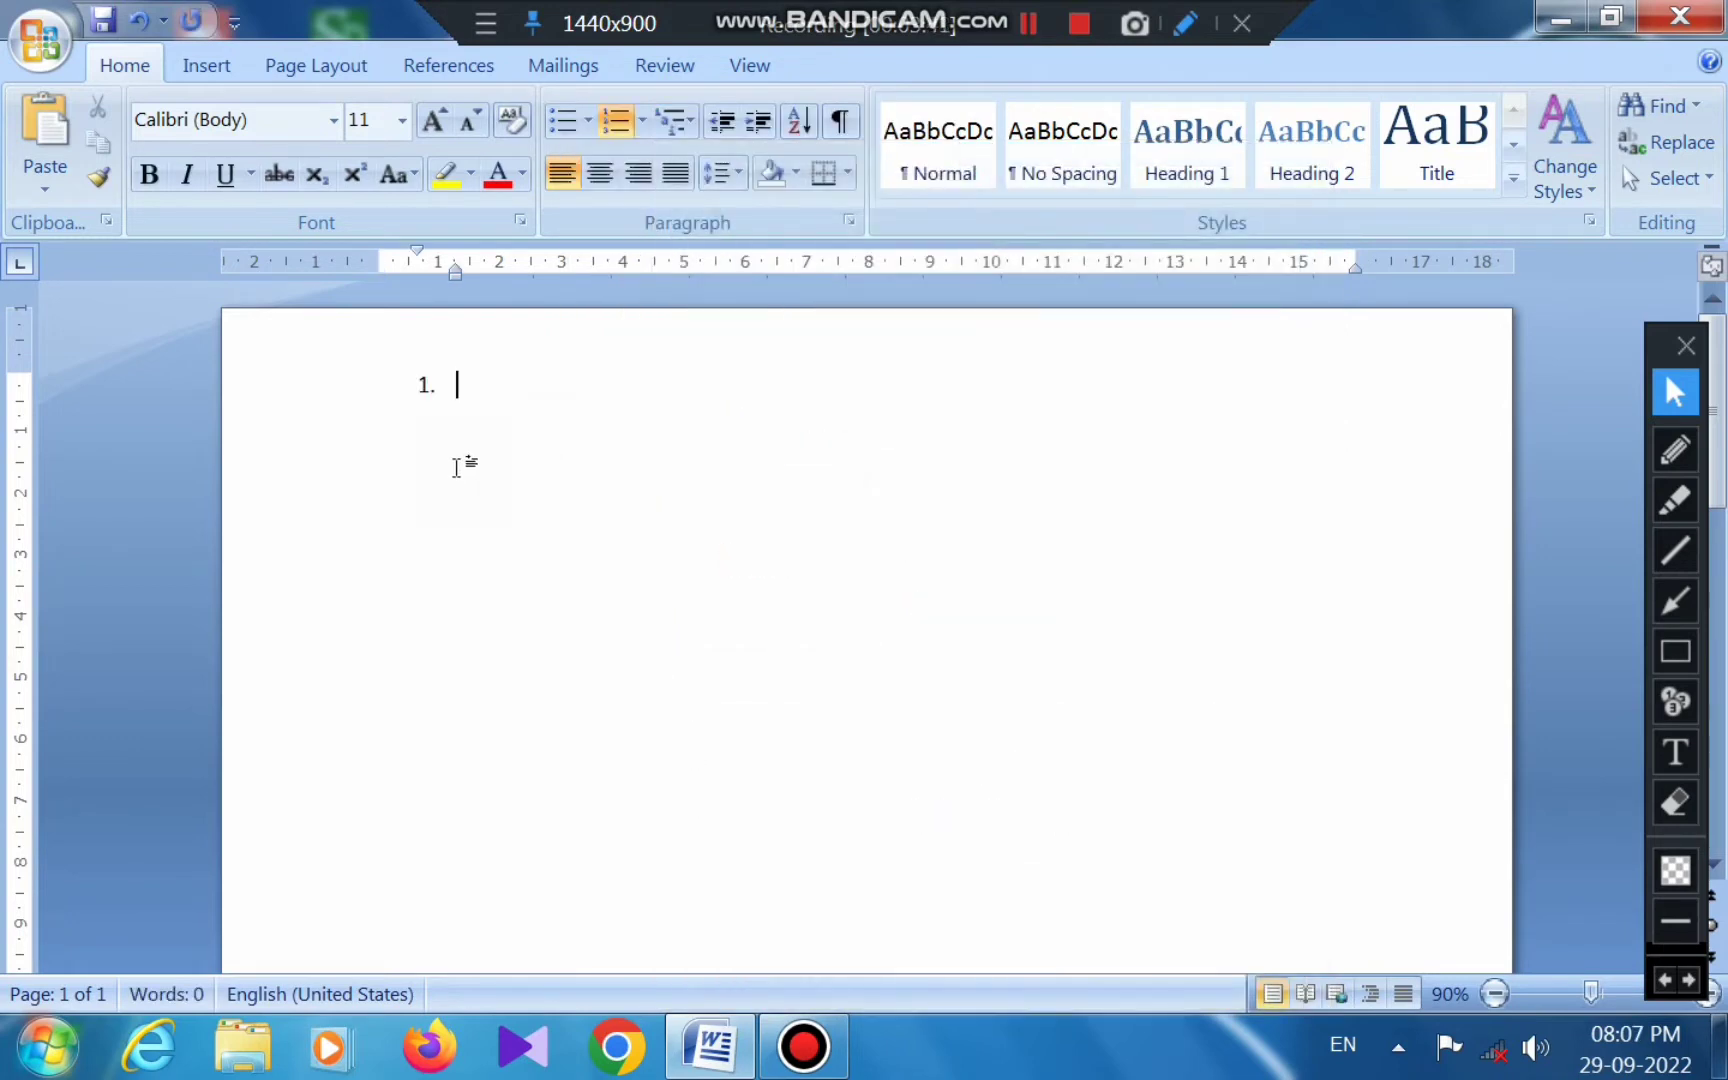
click(456, 398)
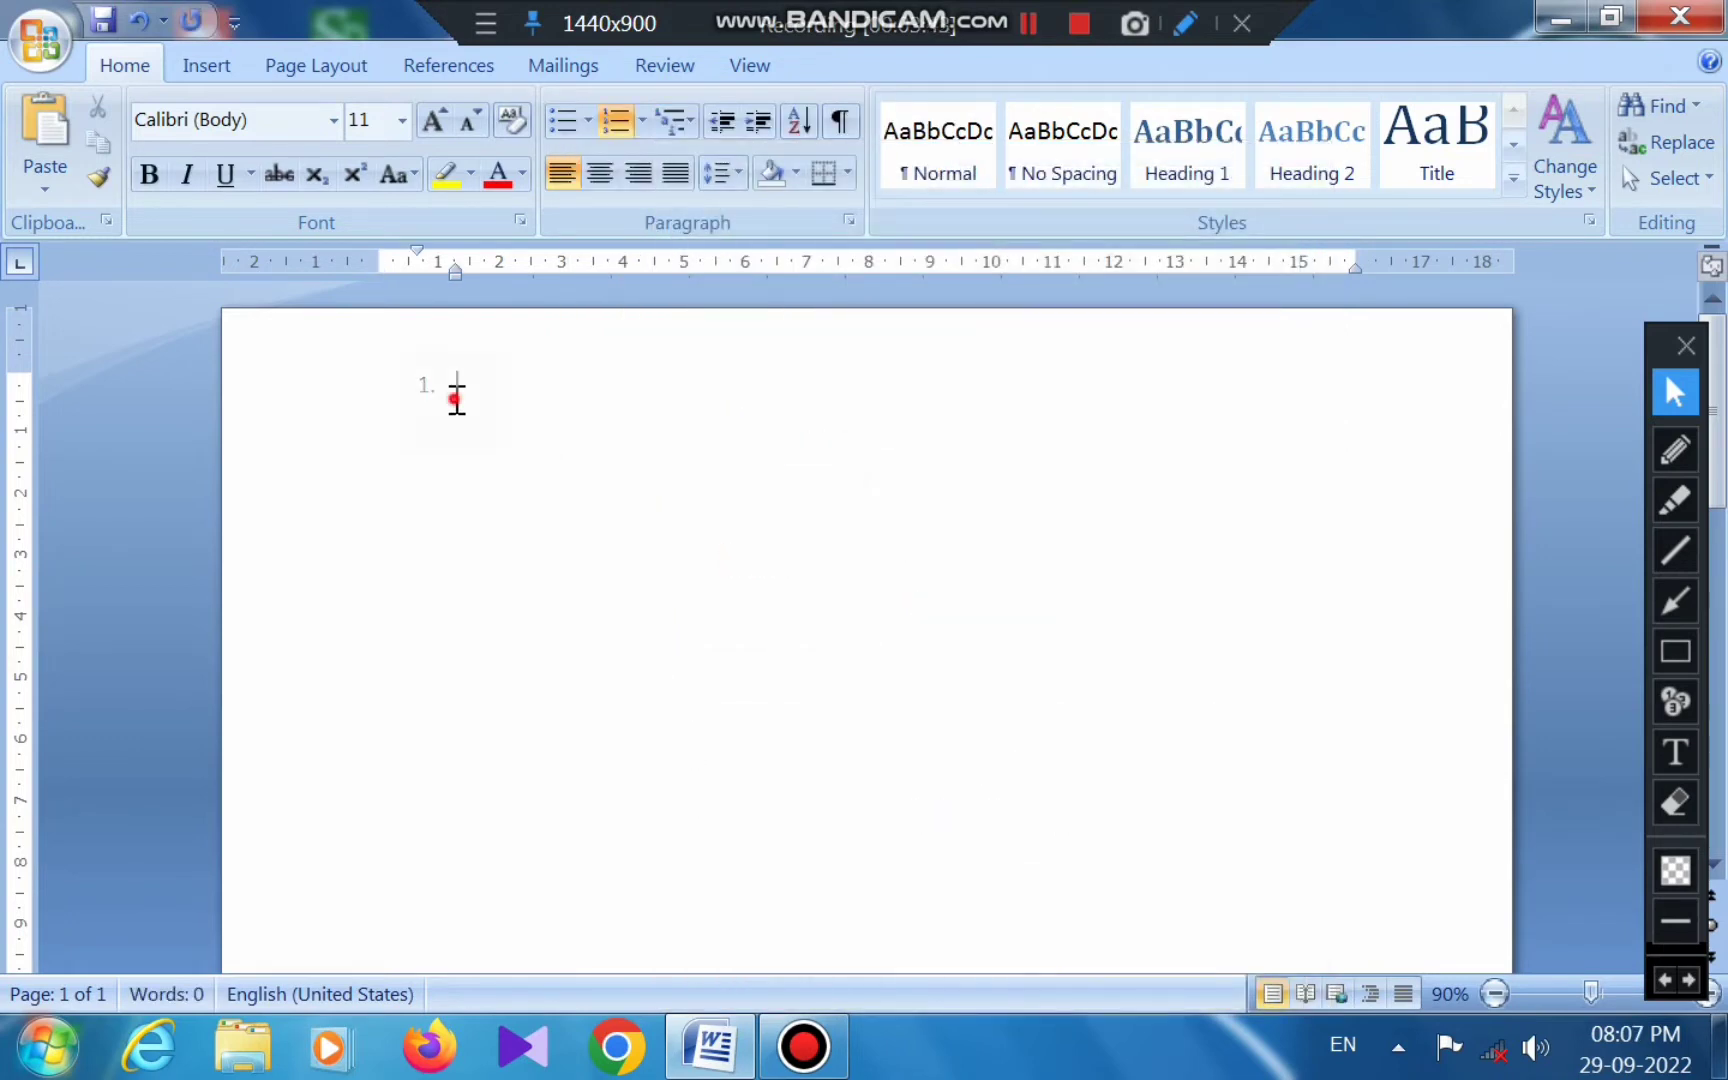
Try to enlarge the font of the empty multilevel item, and end the list.
click(434, 119)
click(434, 119)
click(434, 119)
click(434, 119)
click(434, 119)
click(434, 117)
key(Return)
Set the font size to 20 for the empty line.
click(436, 122)
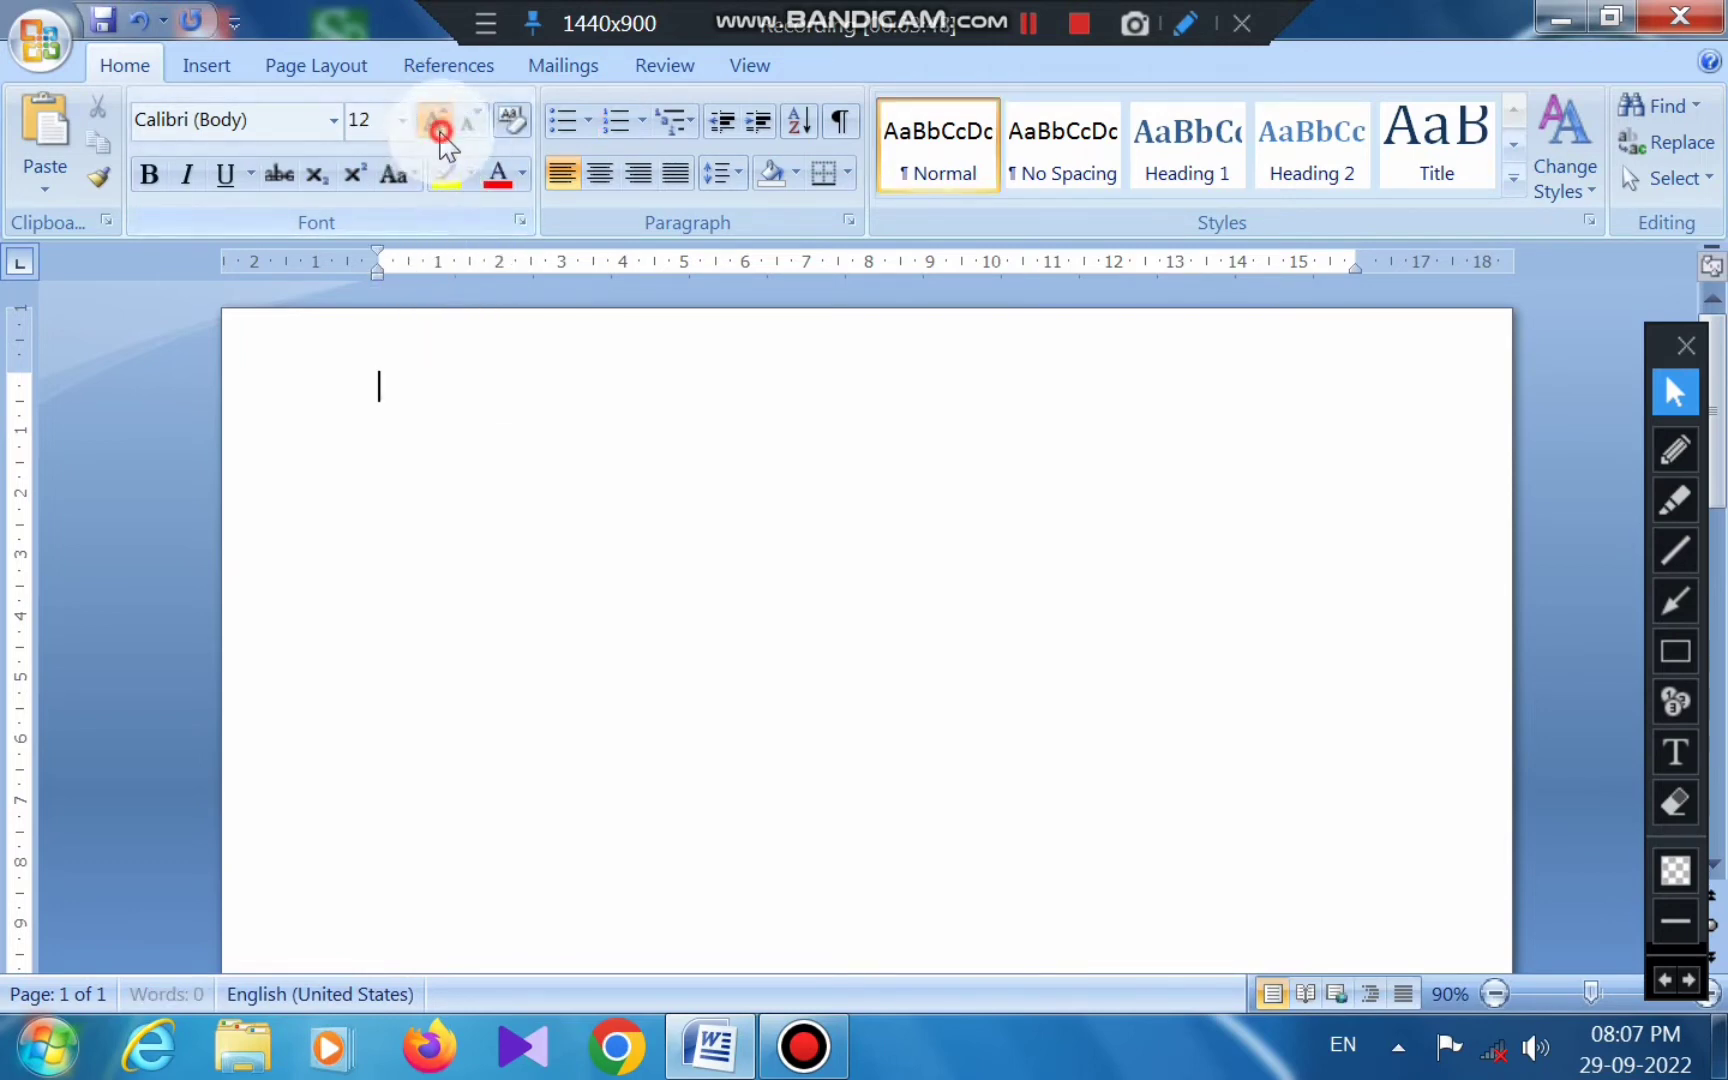
click(436, 122)
click(436, 122)
click(436, 122)
click(436, 122)
click(436, 122)
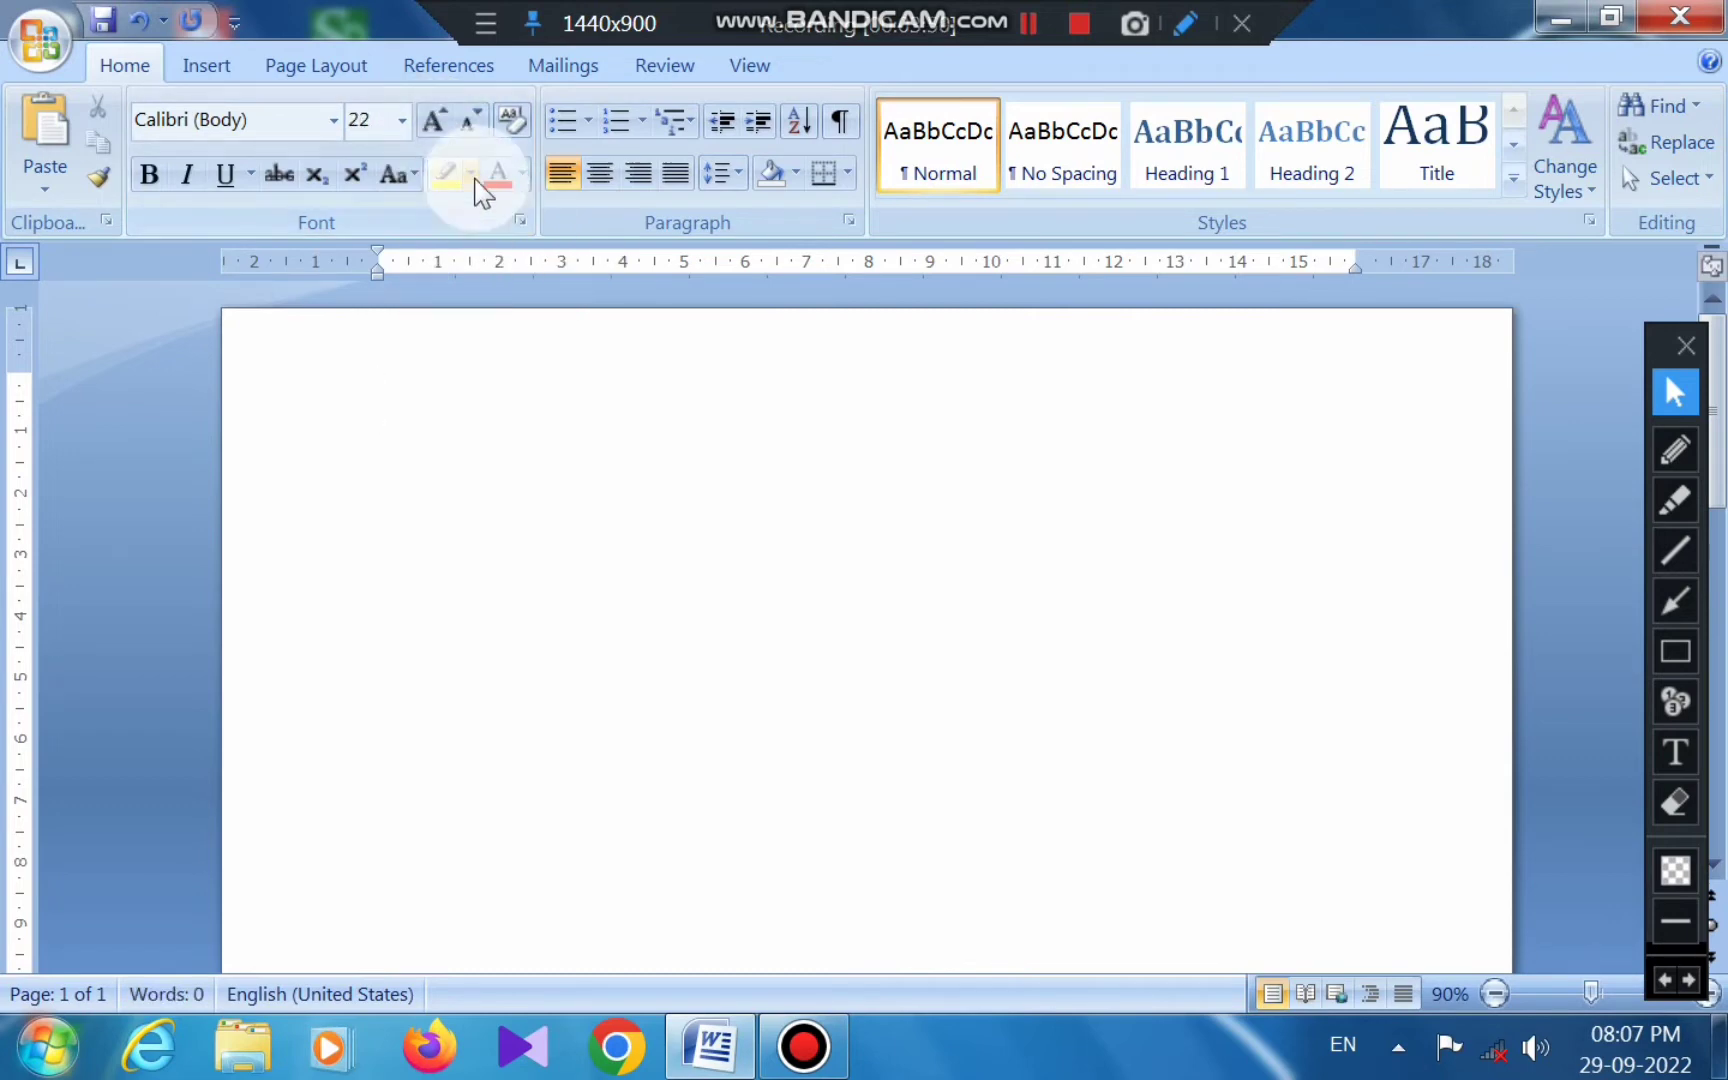
click(467, 122)
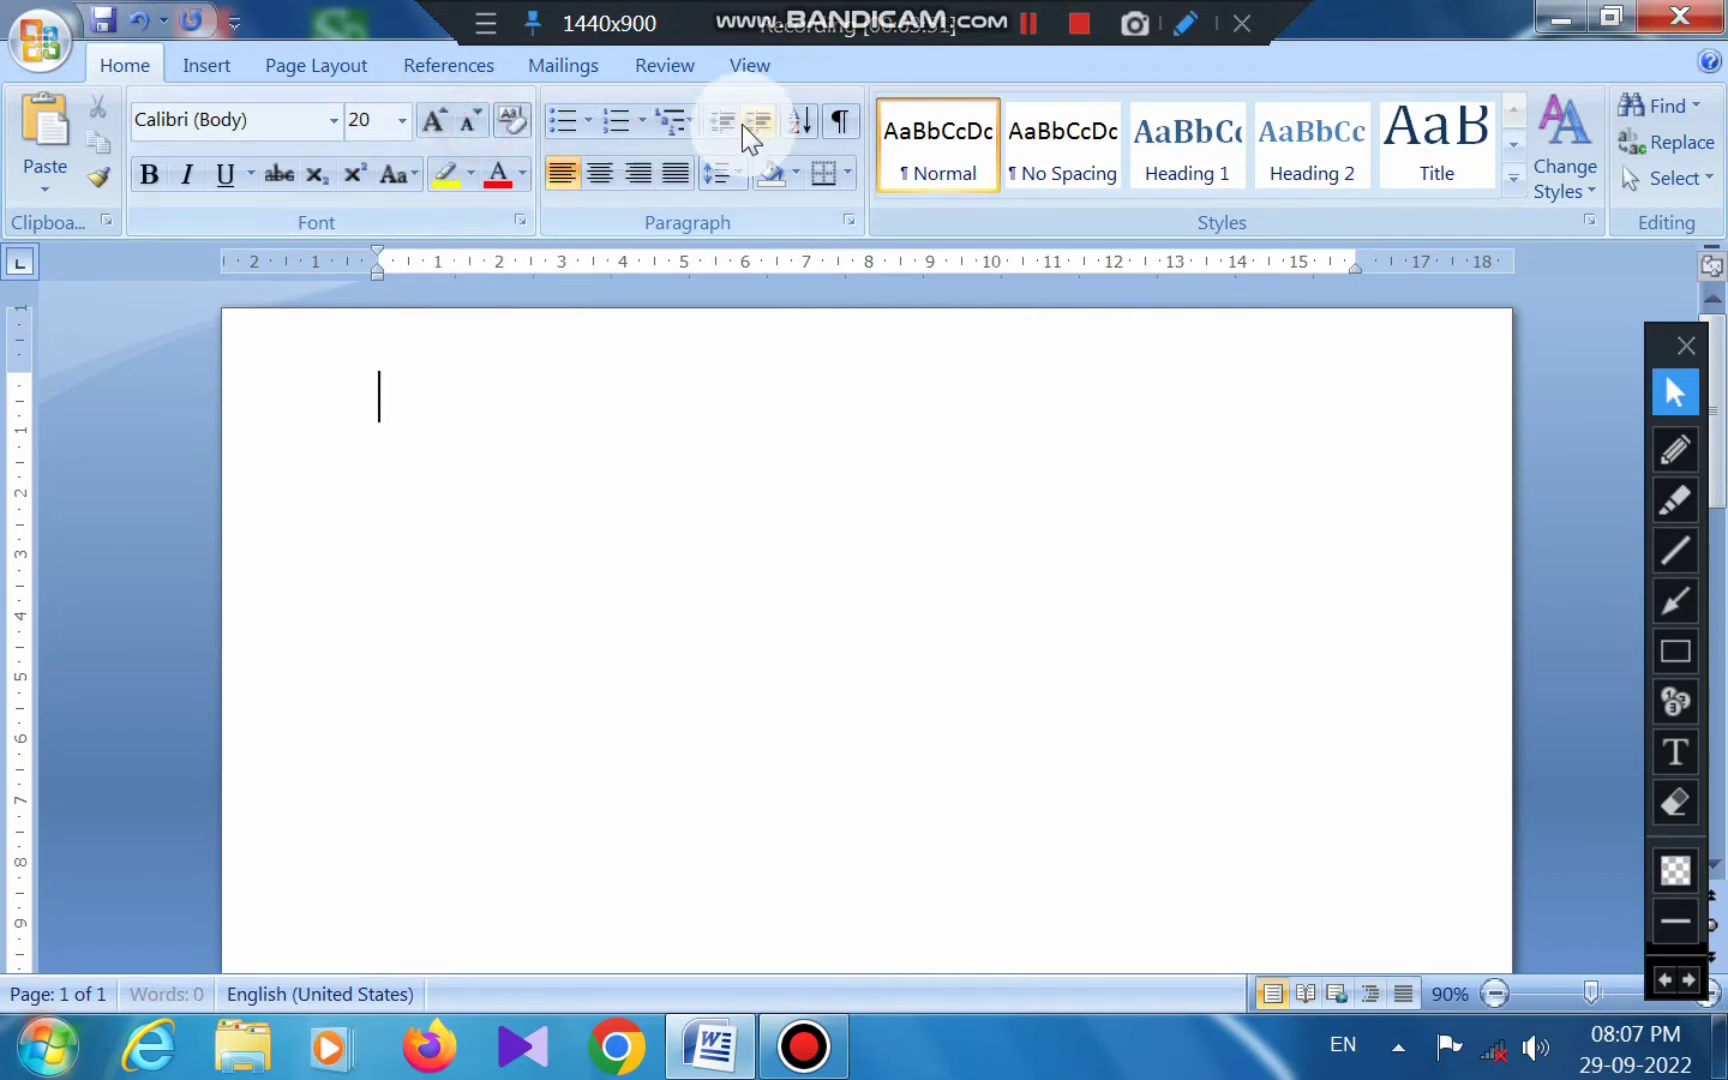
Apply the 1., a., i. multilevel list format to the empty line and enter "Dasharath" as the first-level item.
click(676, 117)
click(728, 290)
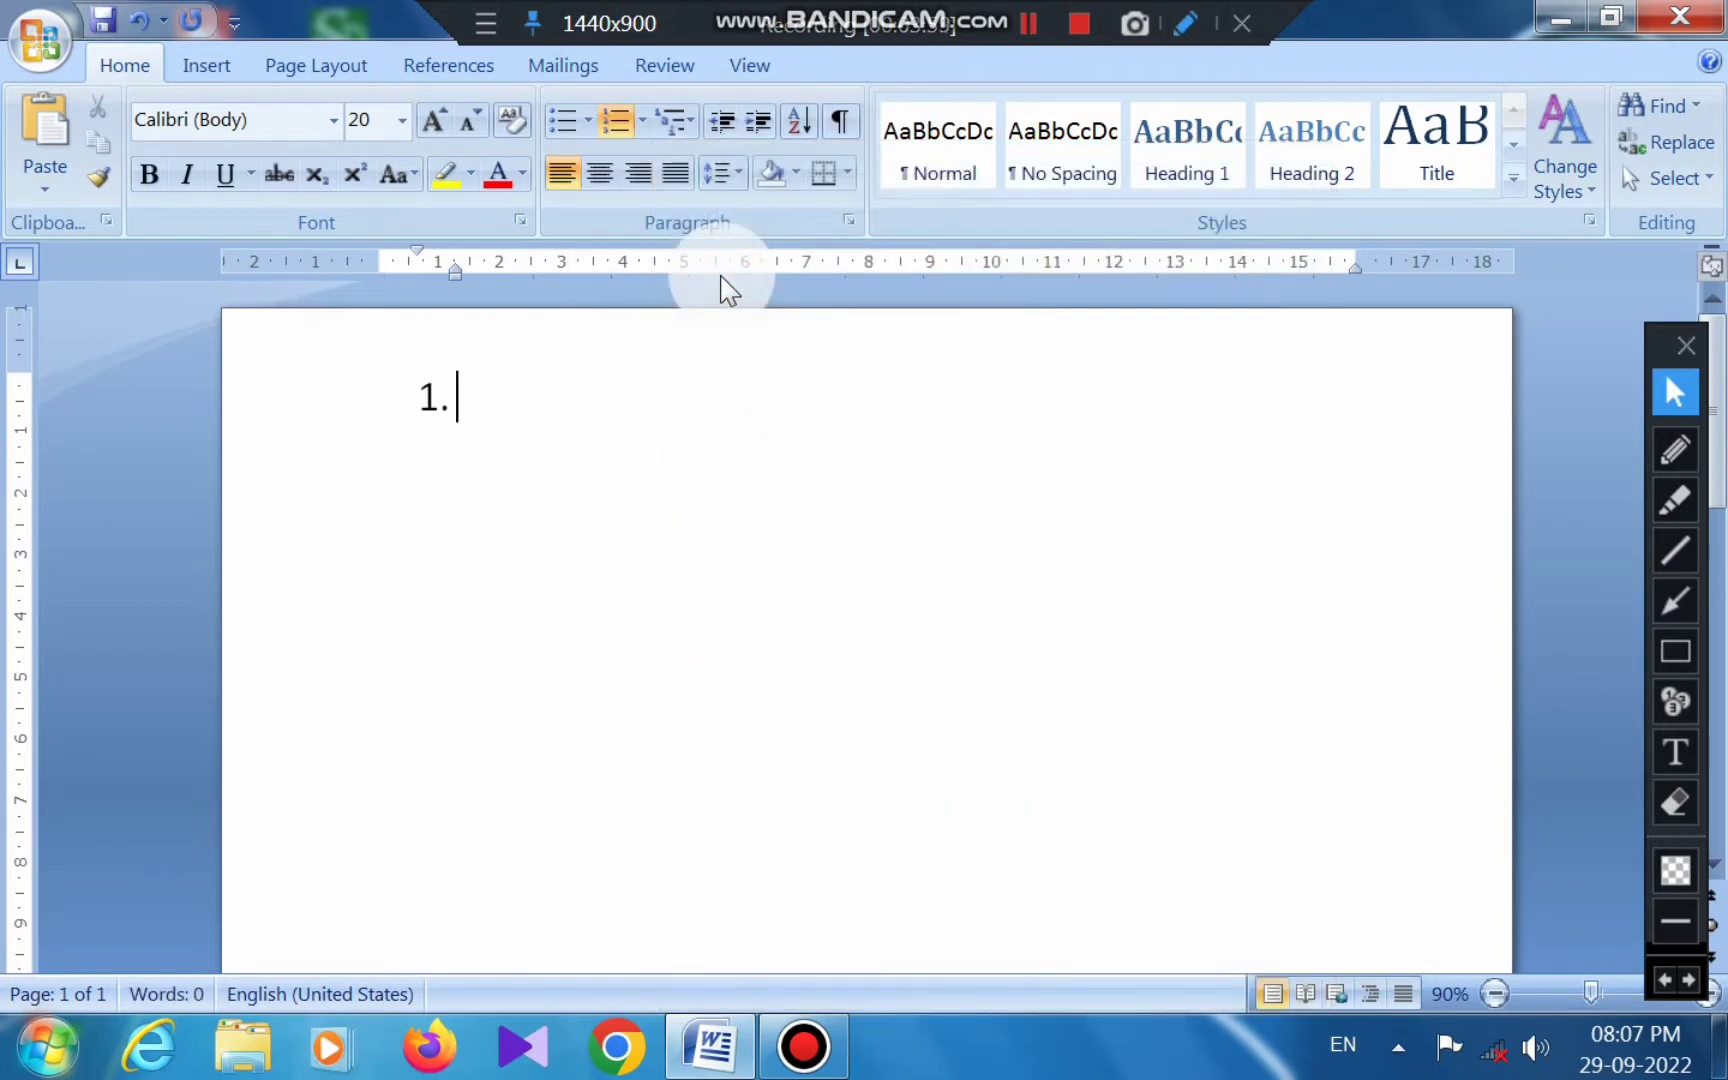
text(d)
key(BackSpace)
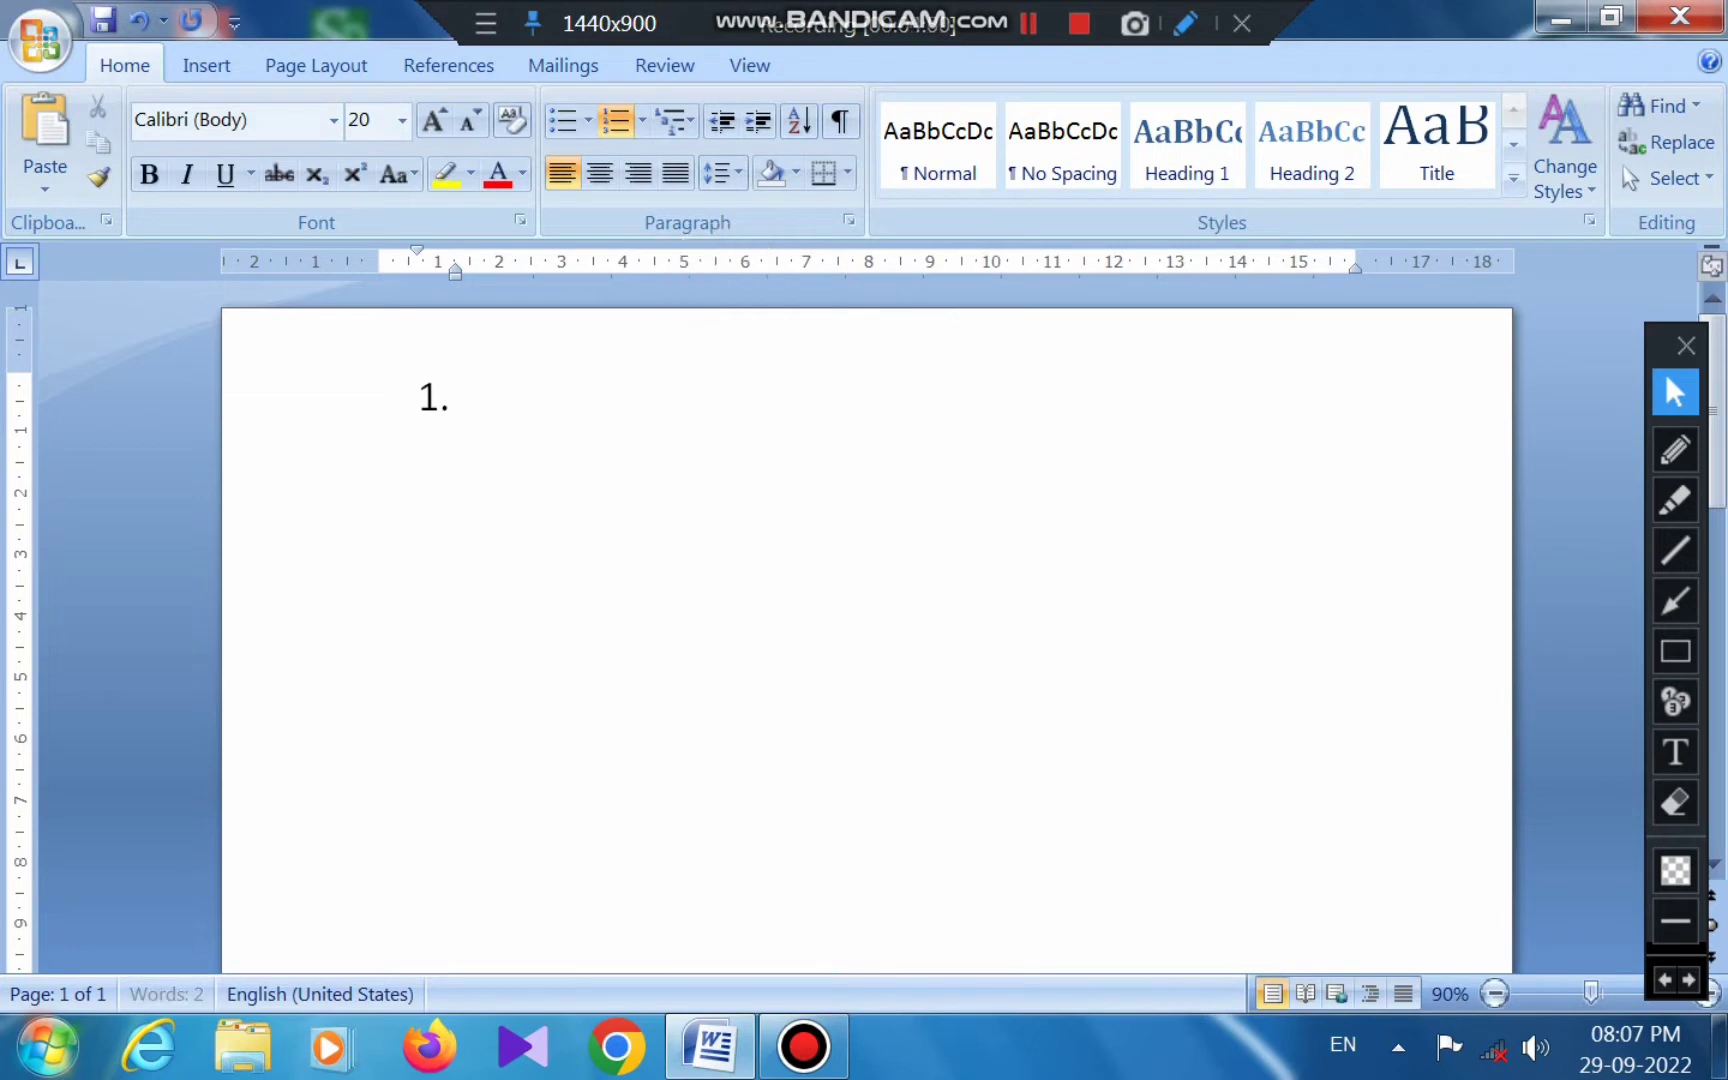
text(dhas)
key(BackSpace)
key(BackSpace)
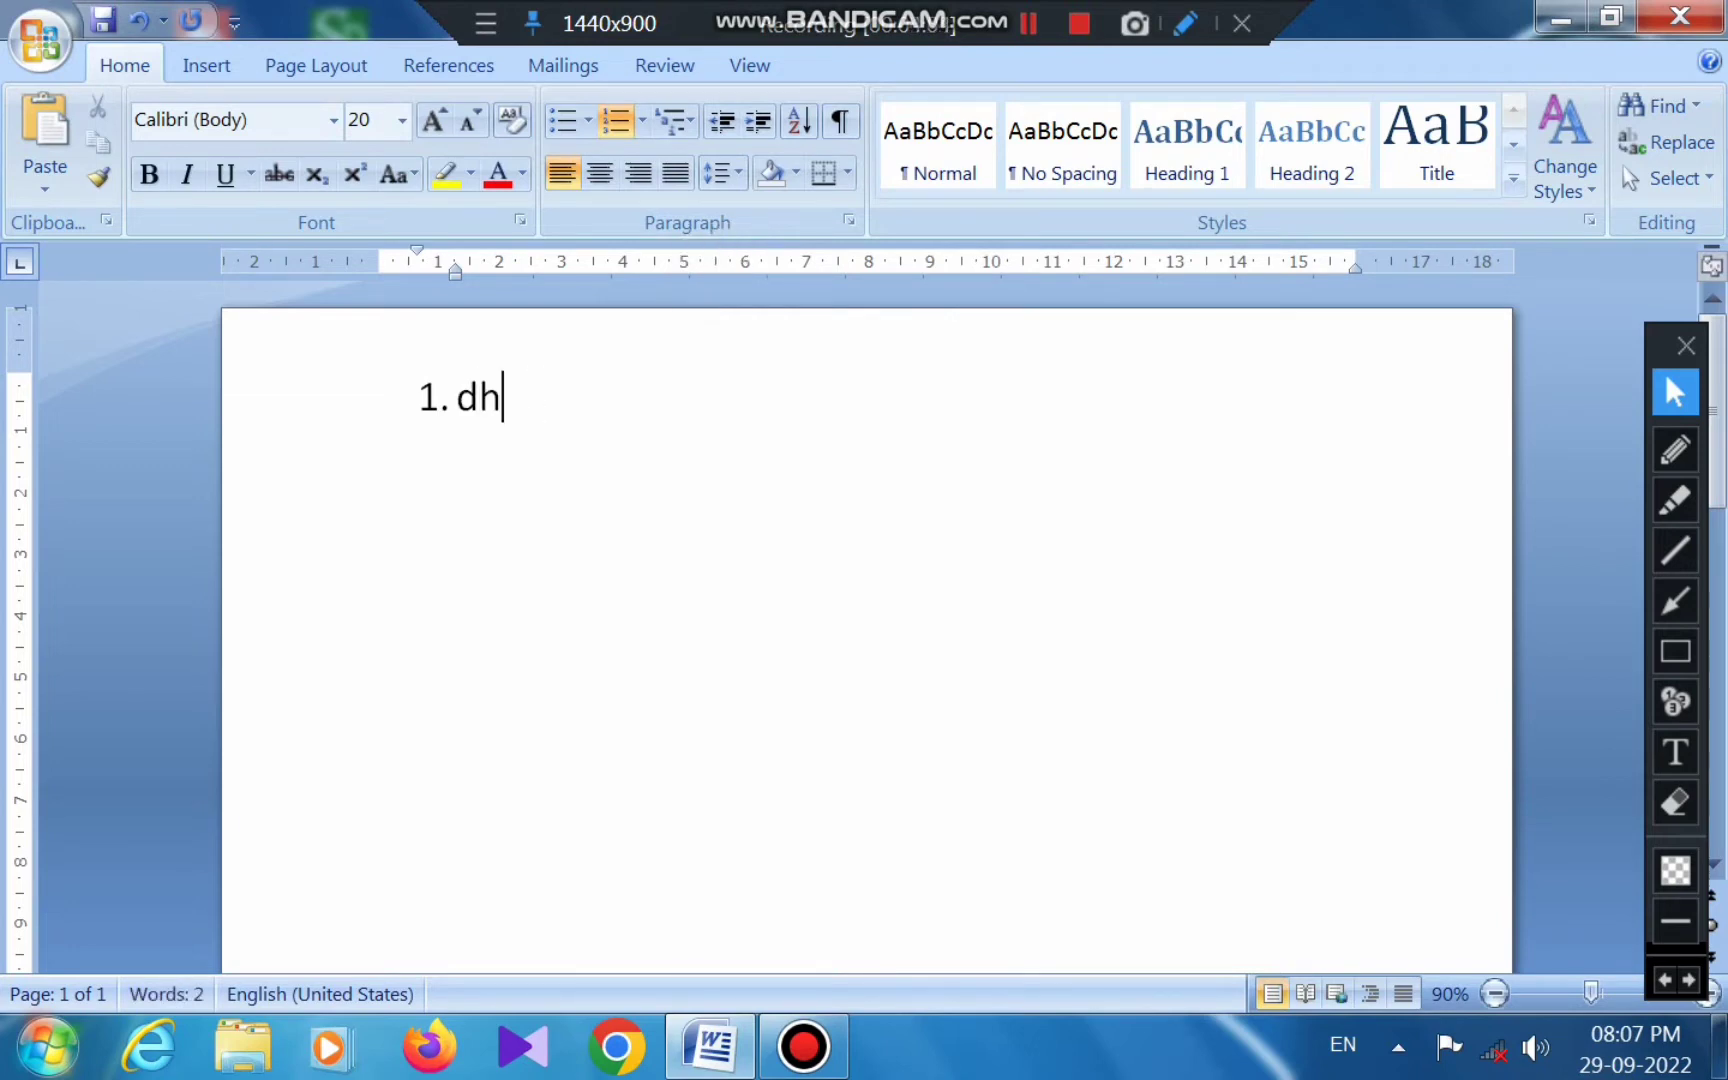
key(BackSpace)
text(ashar)
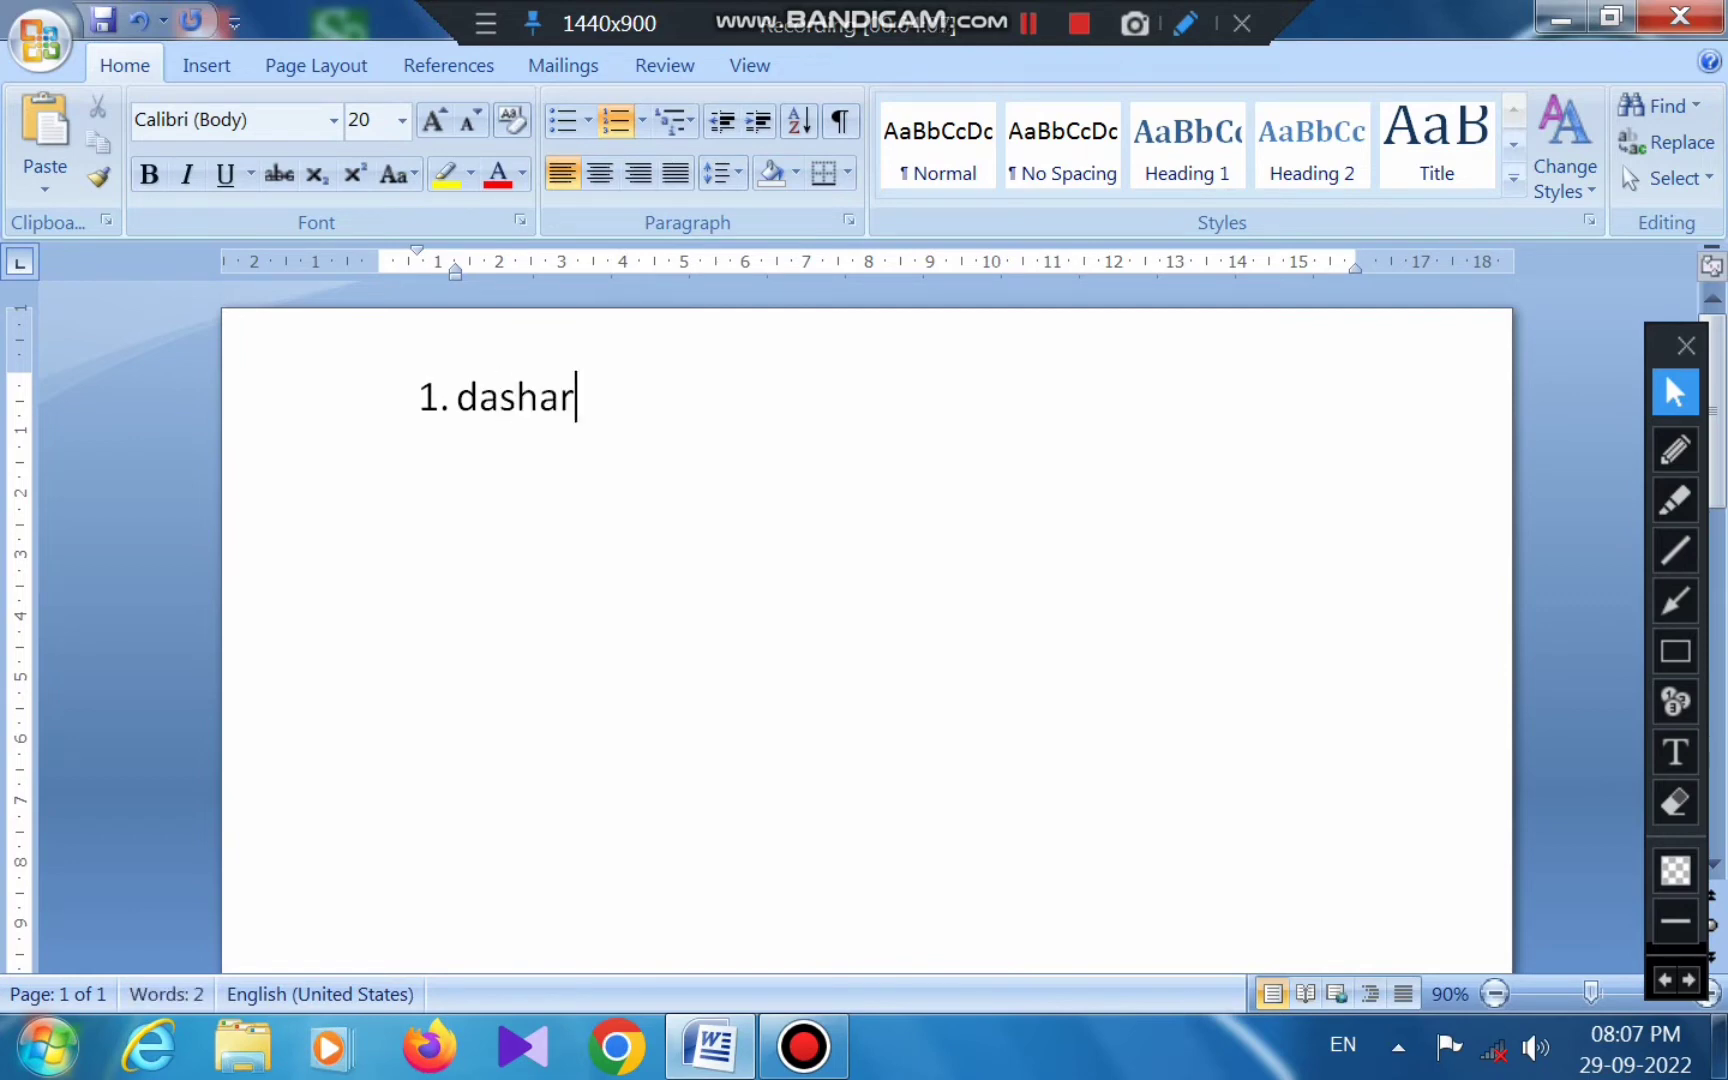
text(ath)
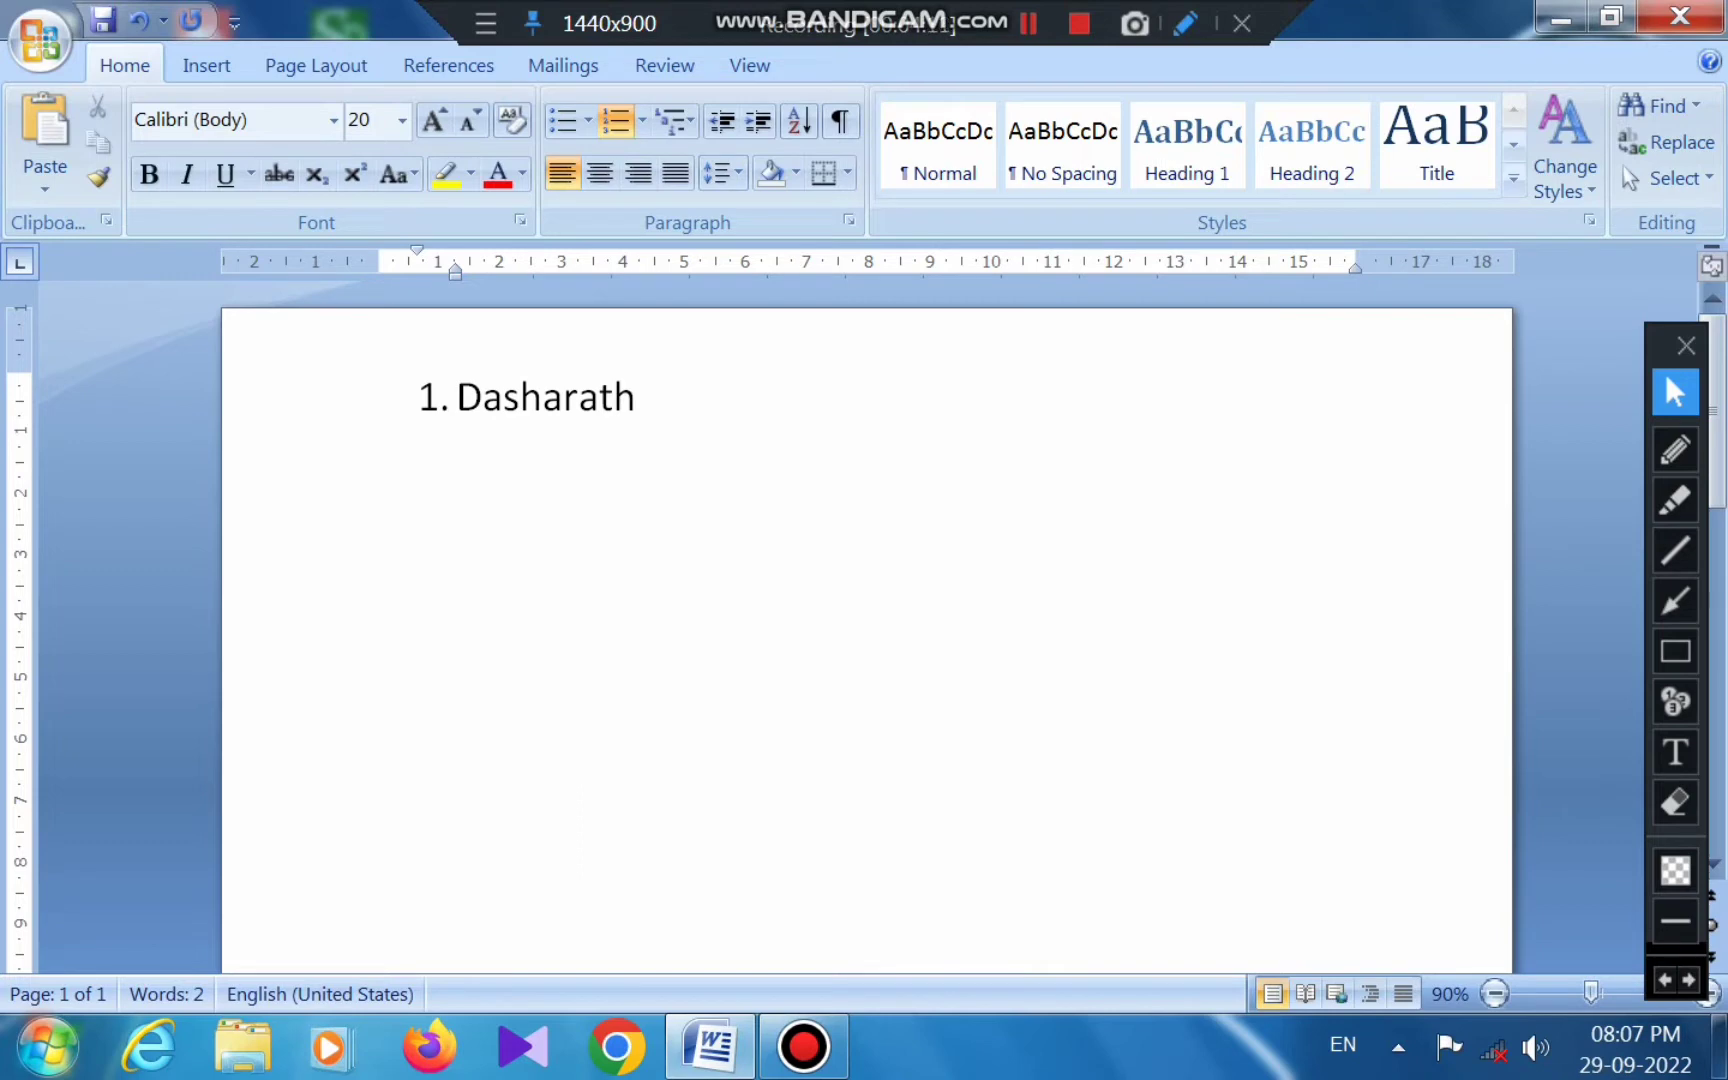
Add "Ram" as a second-level item, with "Lov" and "Kush" as third-level items beneath it.
key(Return)
key(Tab)
text(ram)
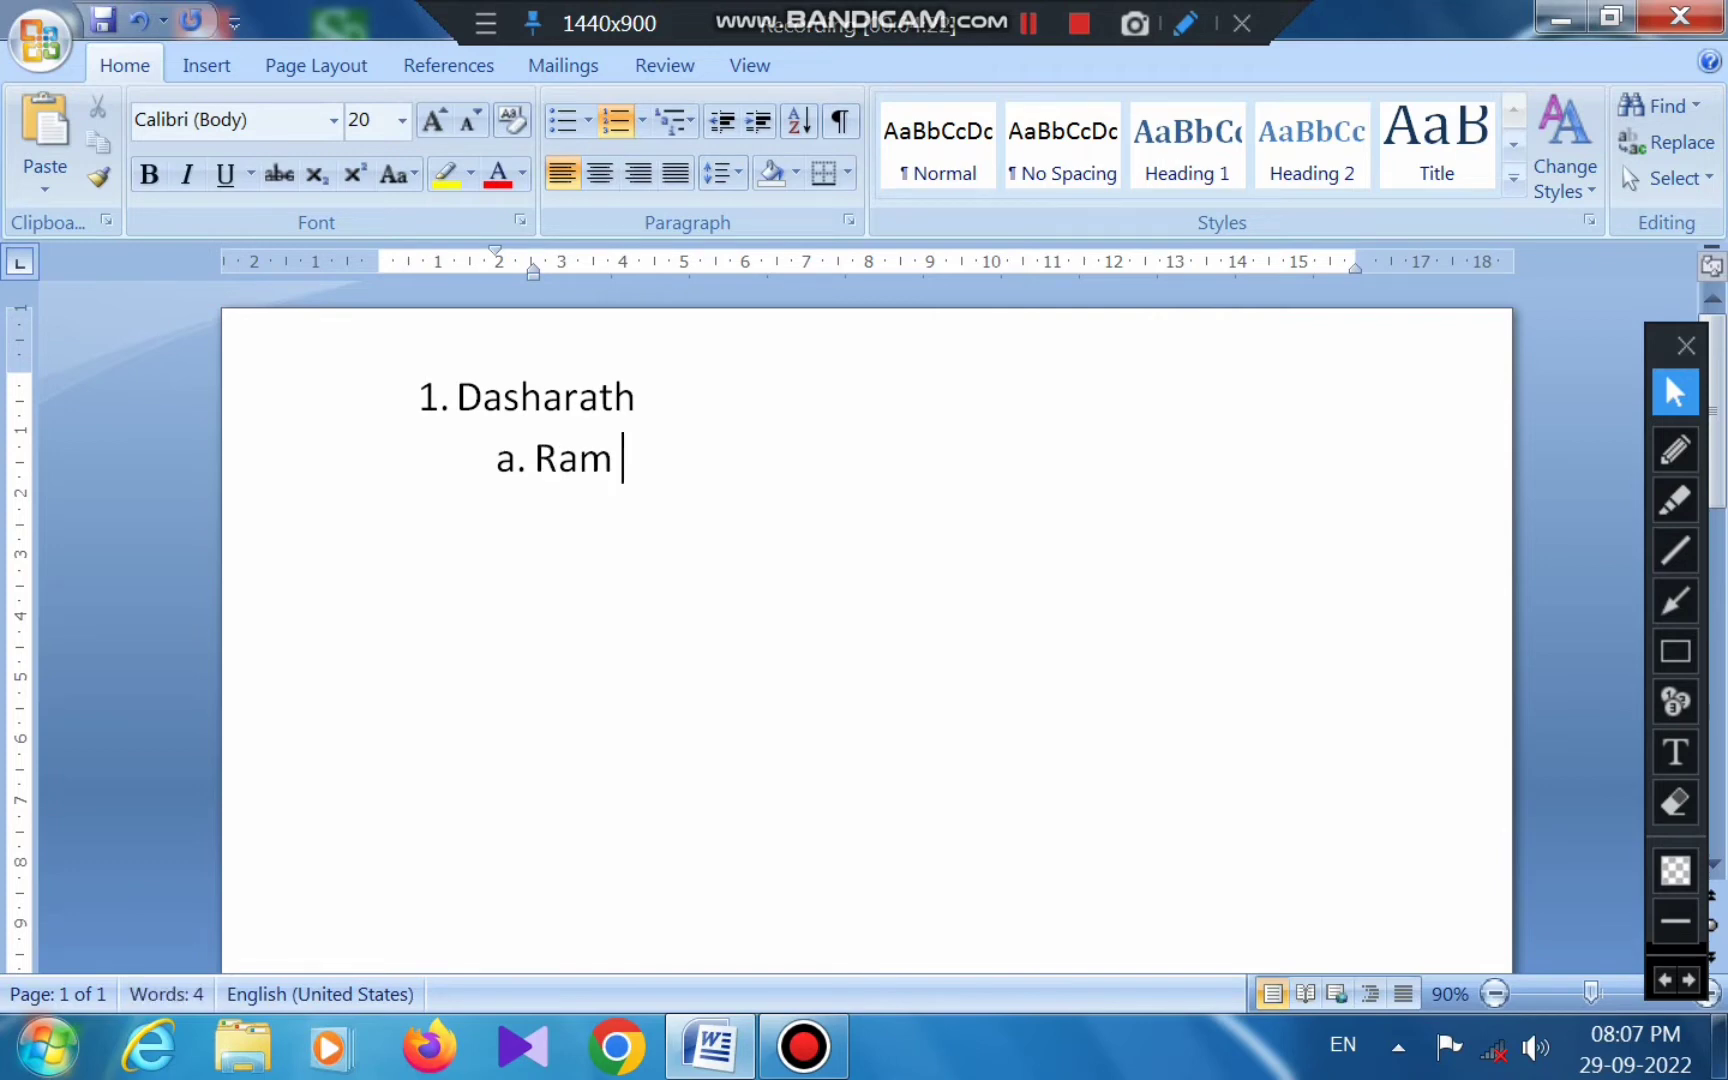
key(Return)
key(Tab)
text(lov)
key(Return)
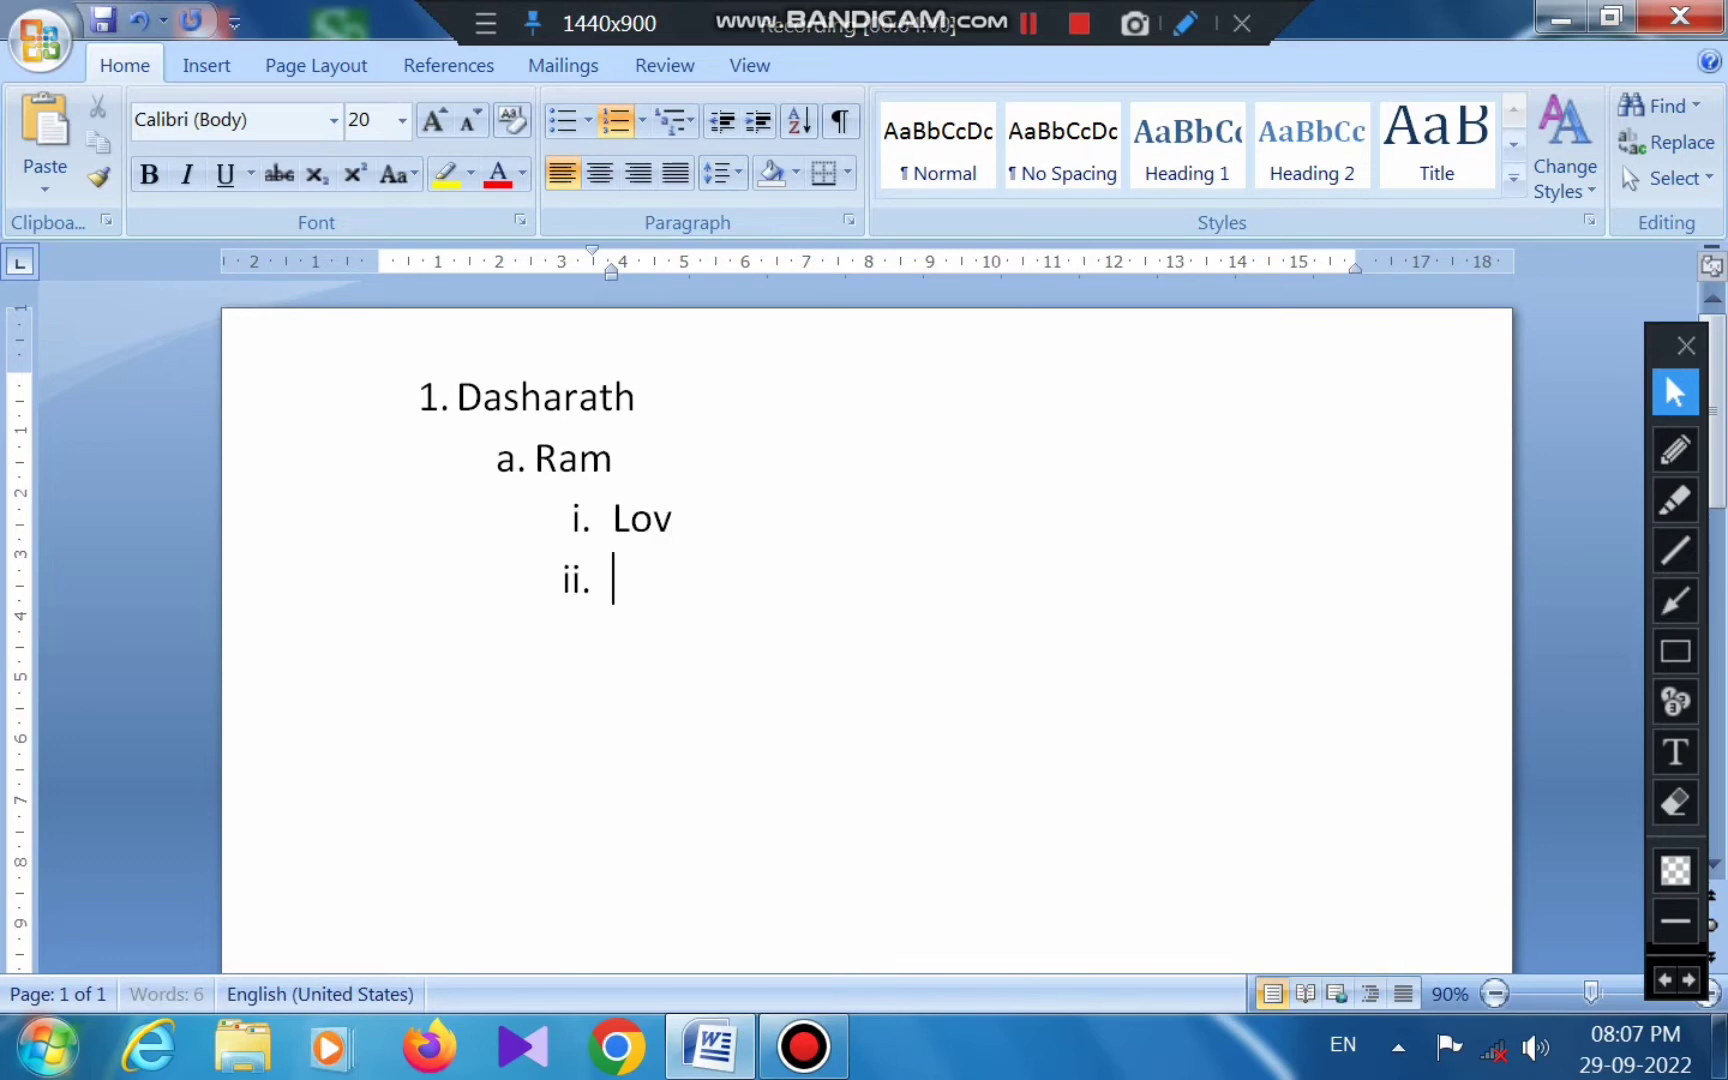
text(kush)
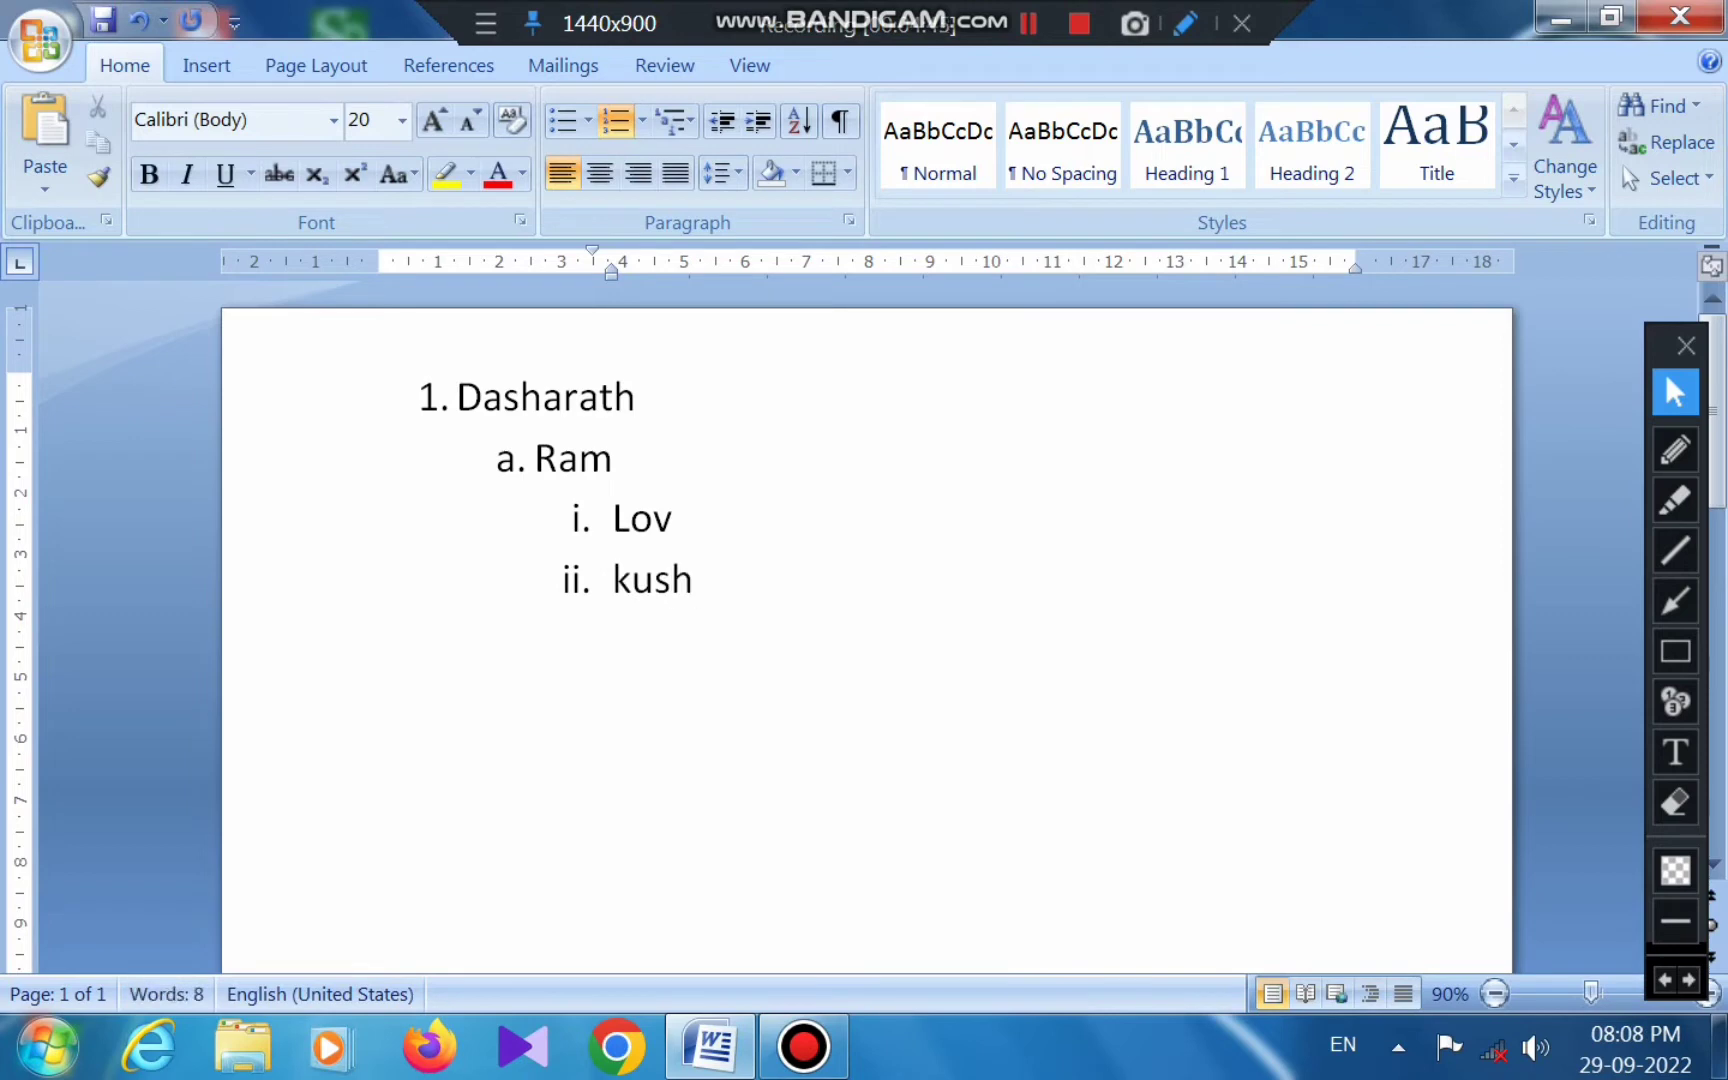
Add "Lakshman" below "Kush" as item b. on the second level of the list.
key(Return)
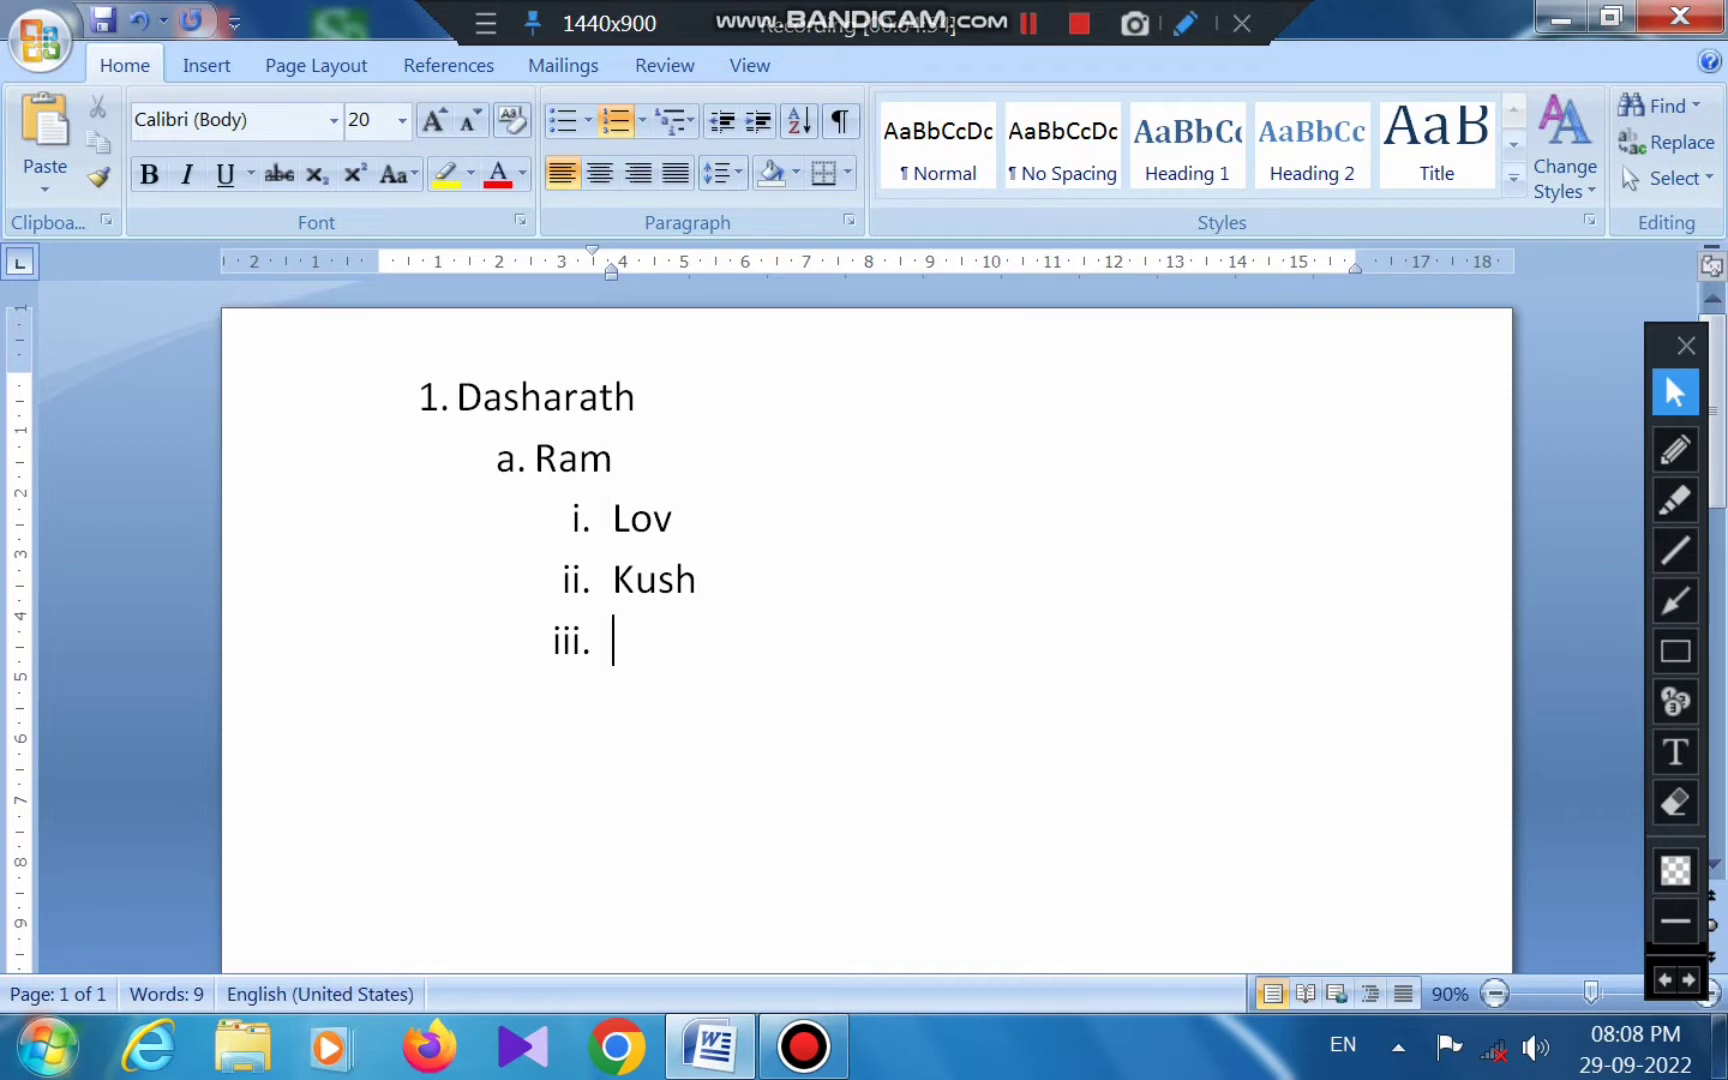
key(Tab)
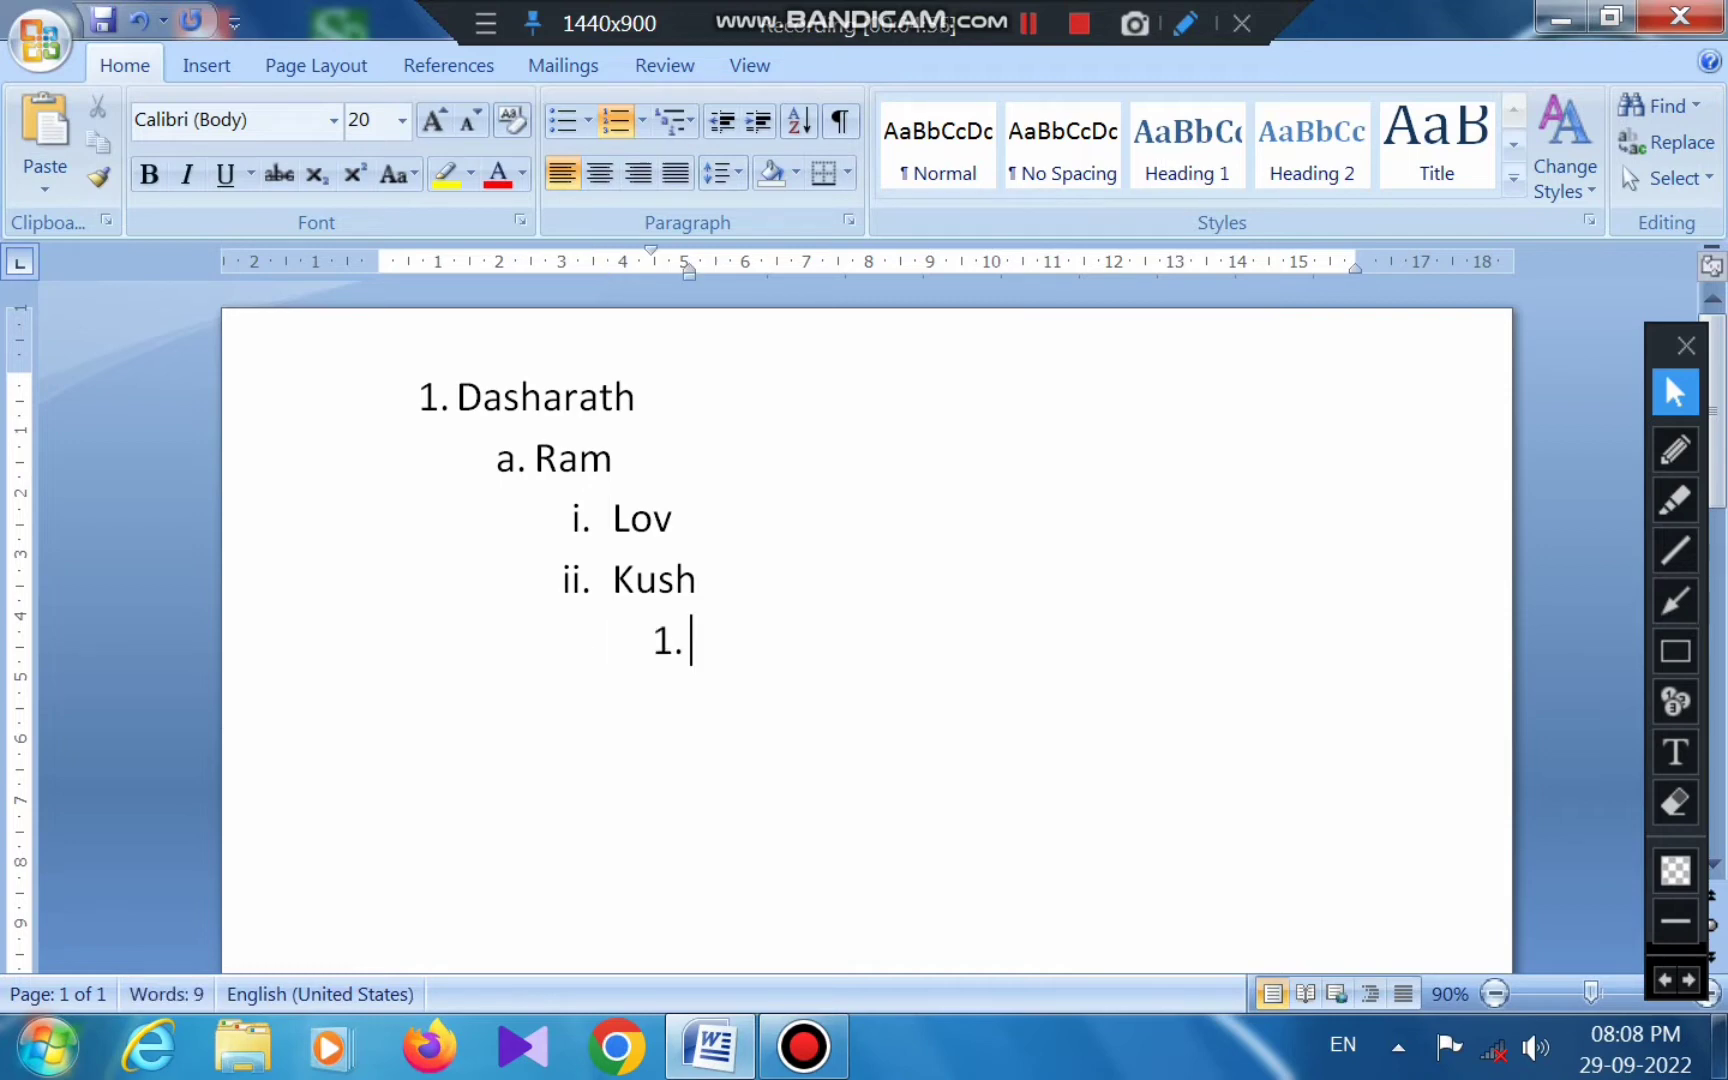
key(shift+Tab)
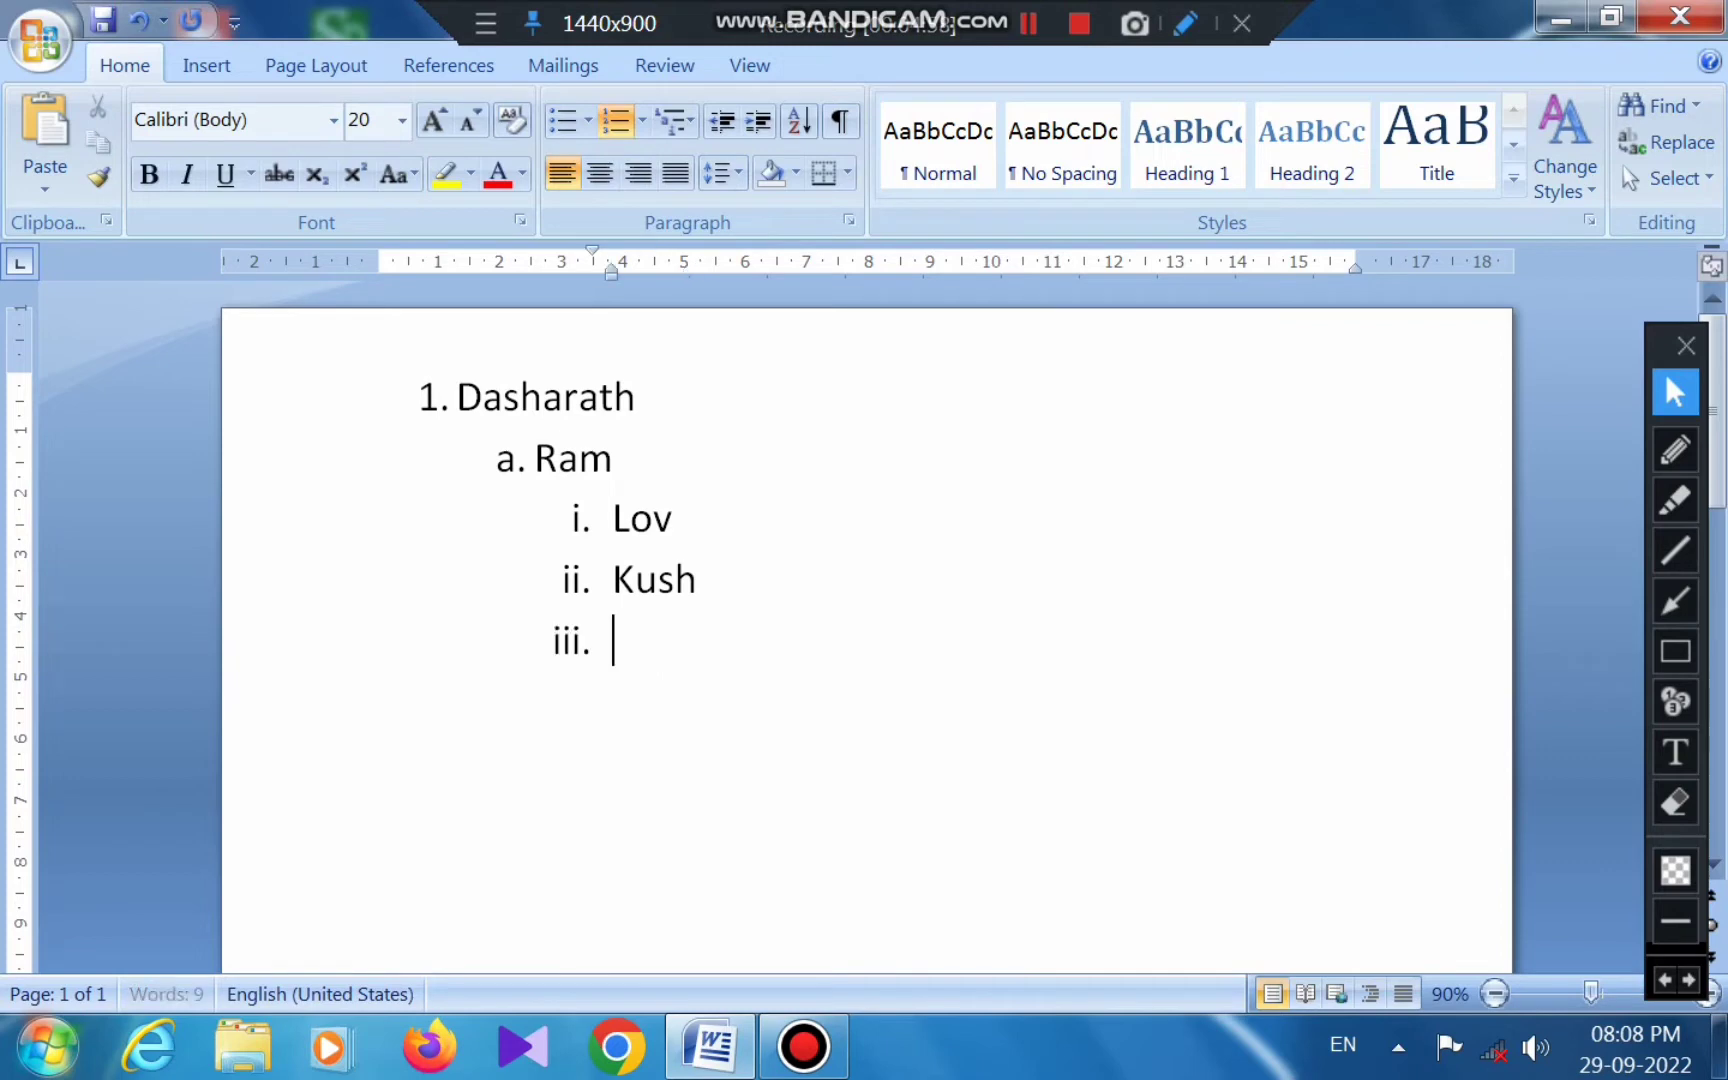
key(shift+Tab)
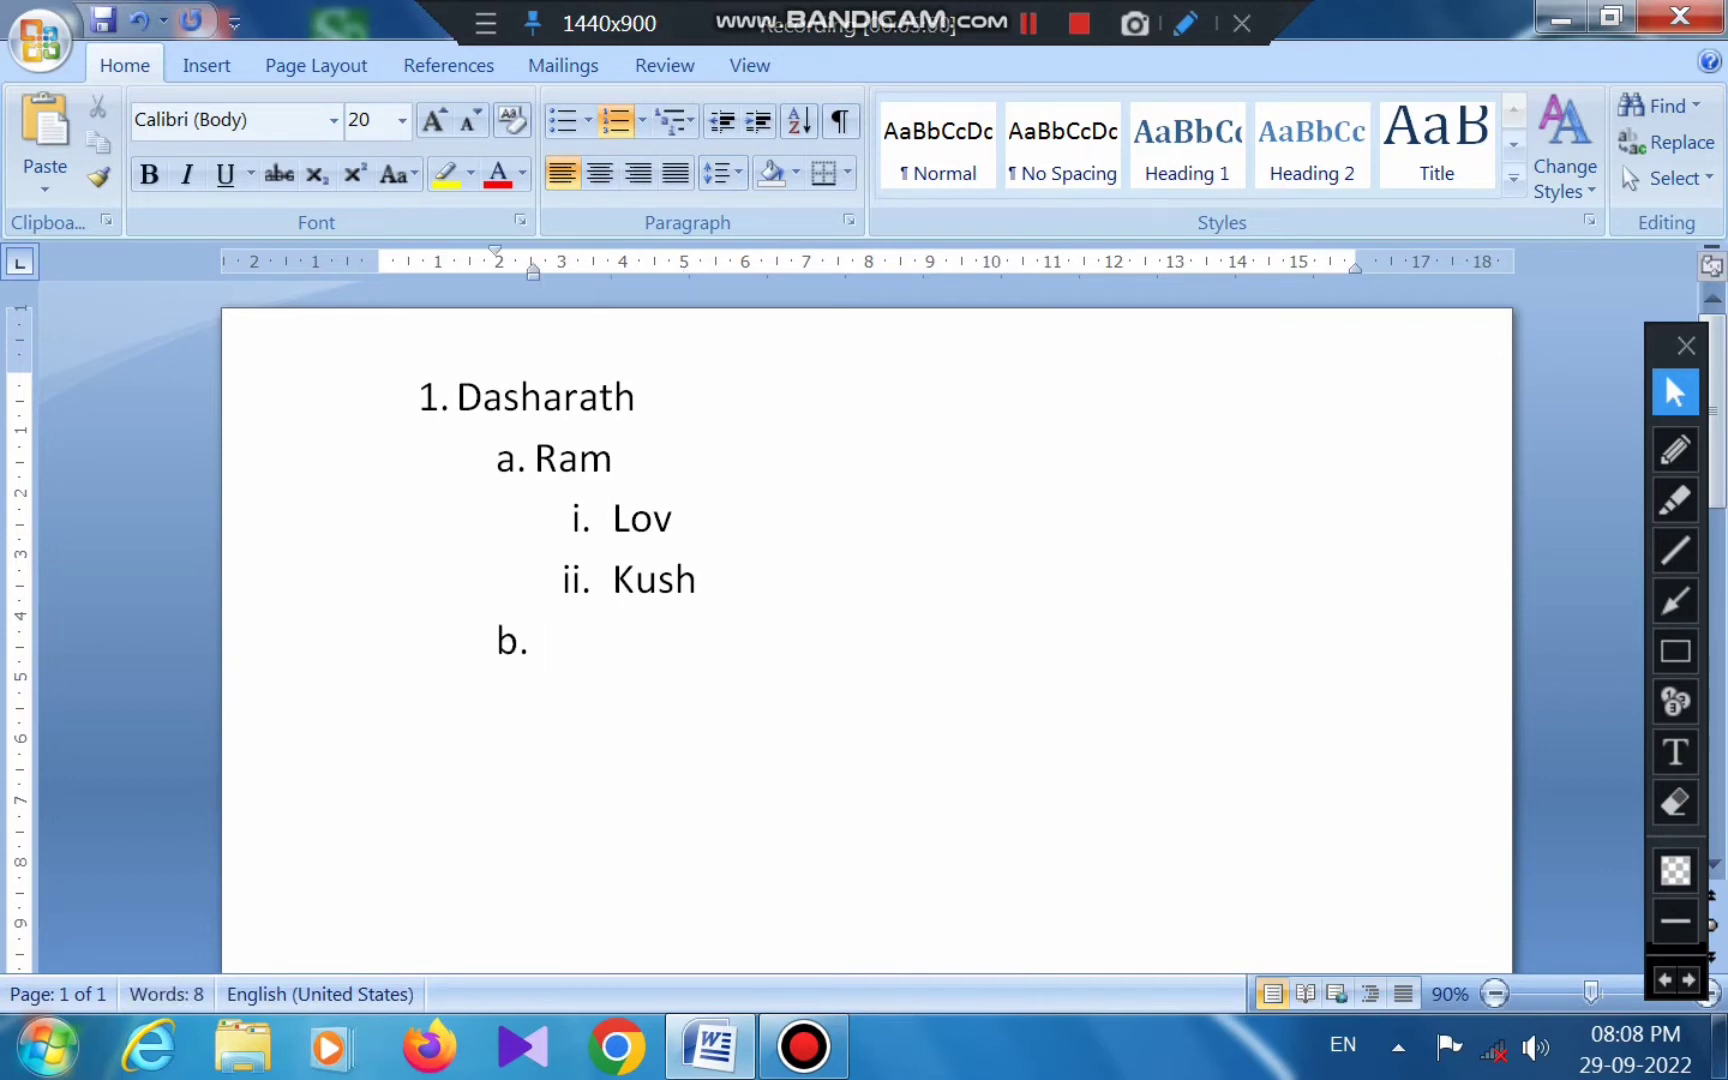
text(laksh)
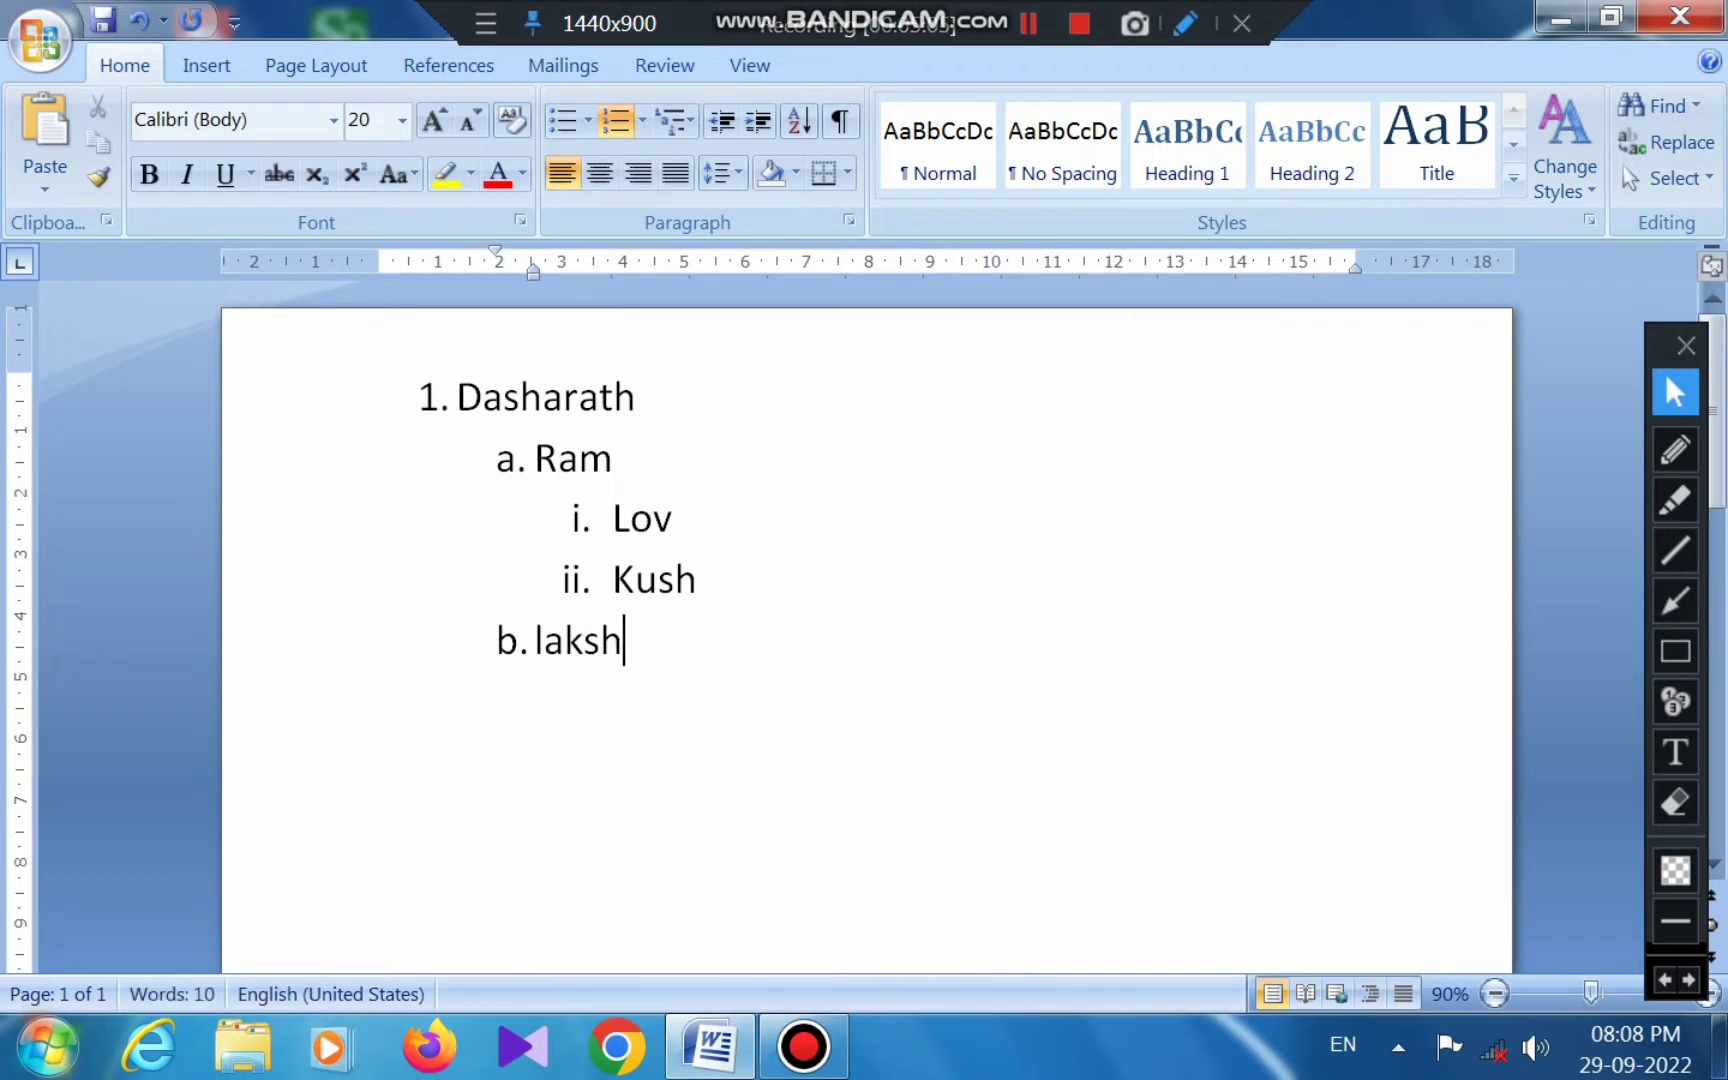
text(man)
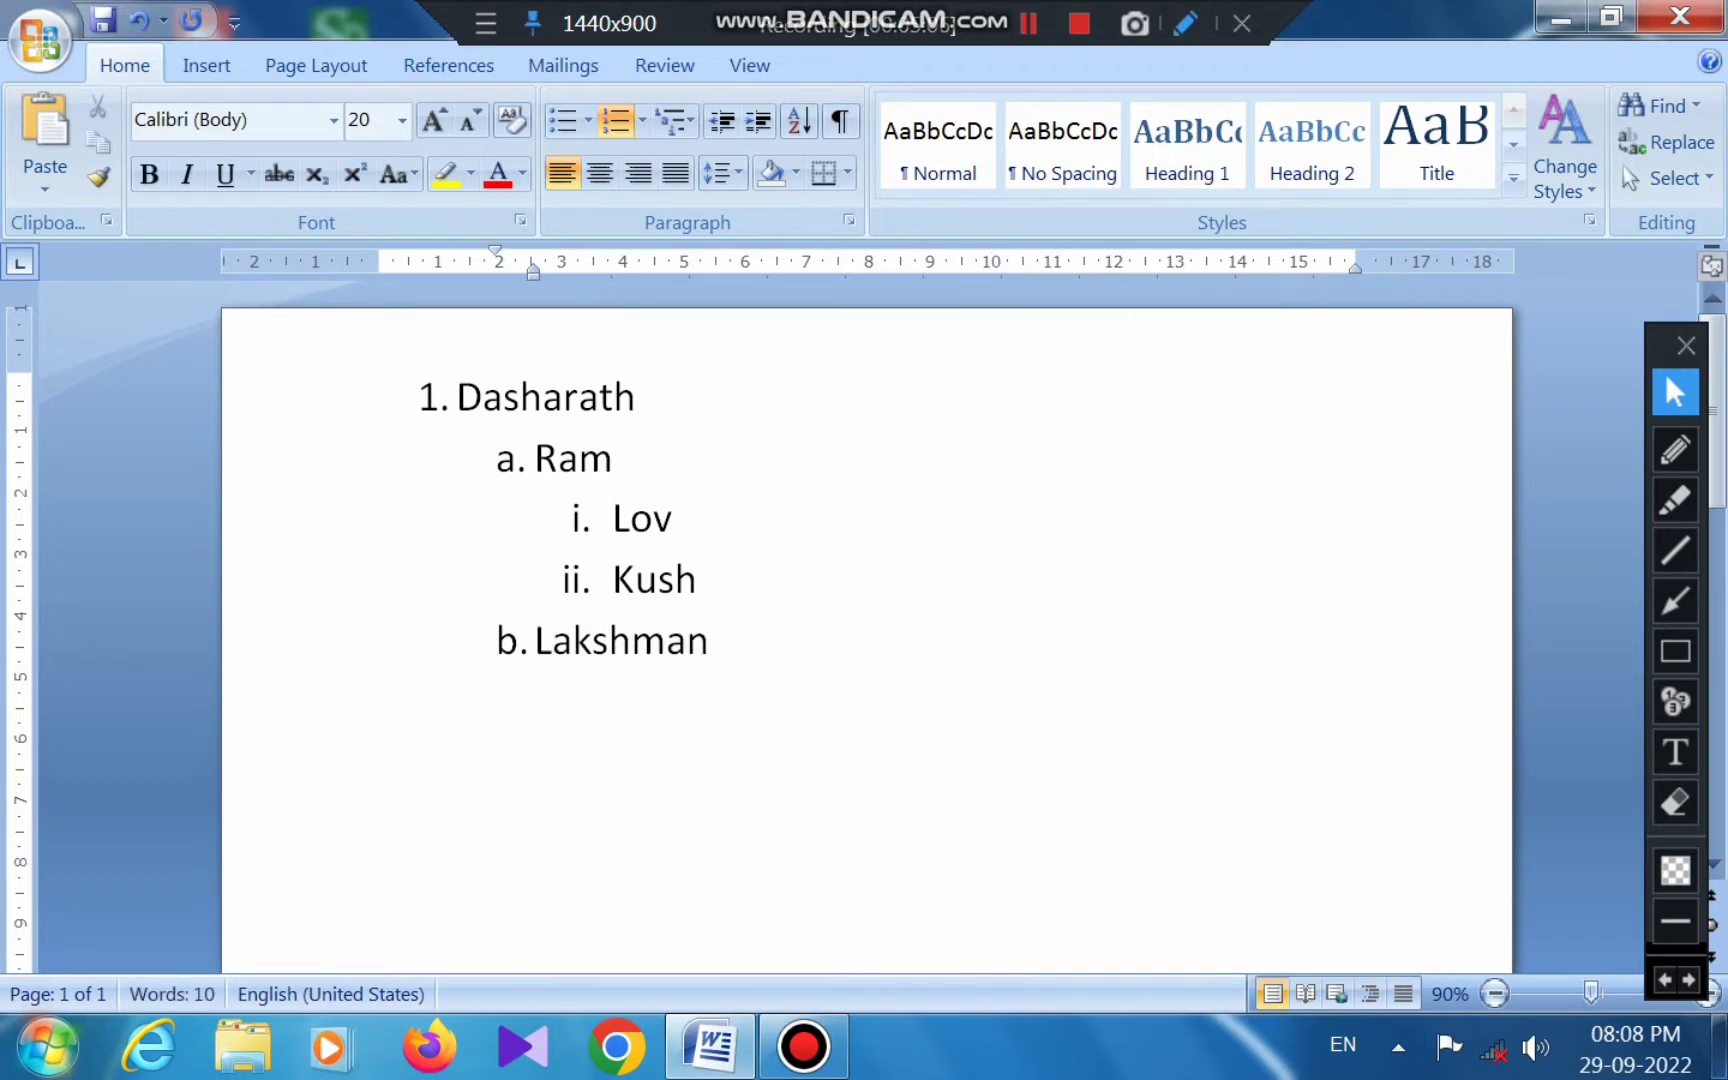
Add a new first-level item 2. below "Lakshman" with the sample text "Dshchsd c".
key(Return)
key(Tab)
key(shift+Tab)
key(shift+Tab)
text(Dshchsd c)
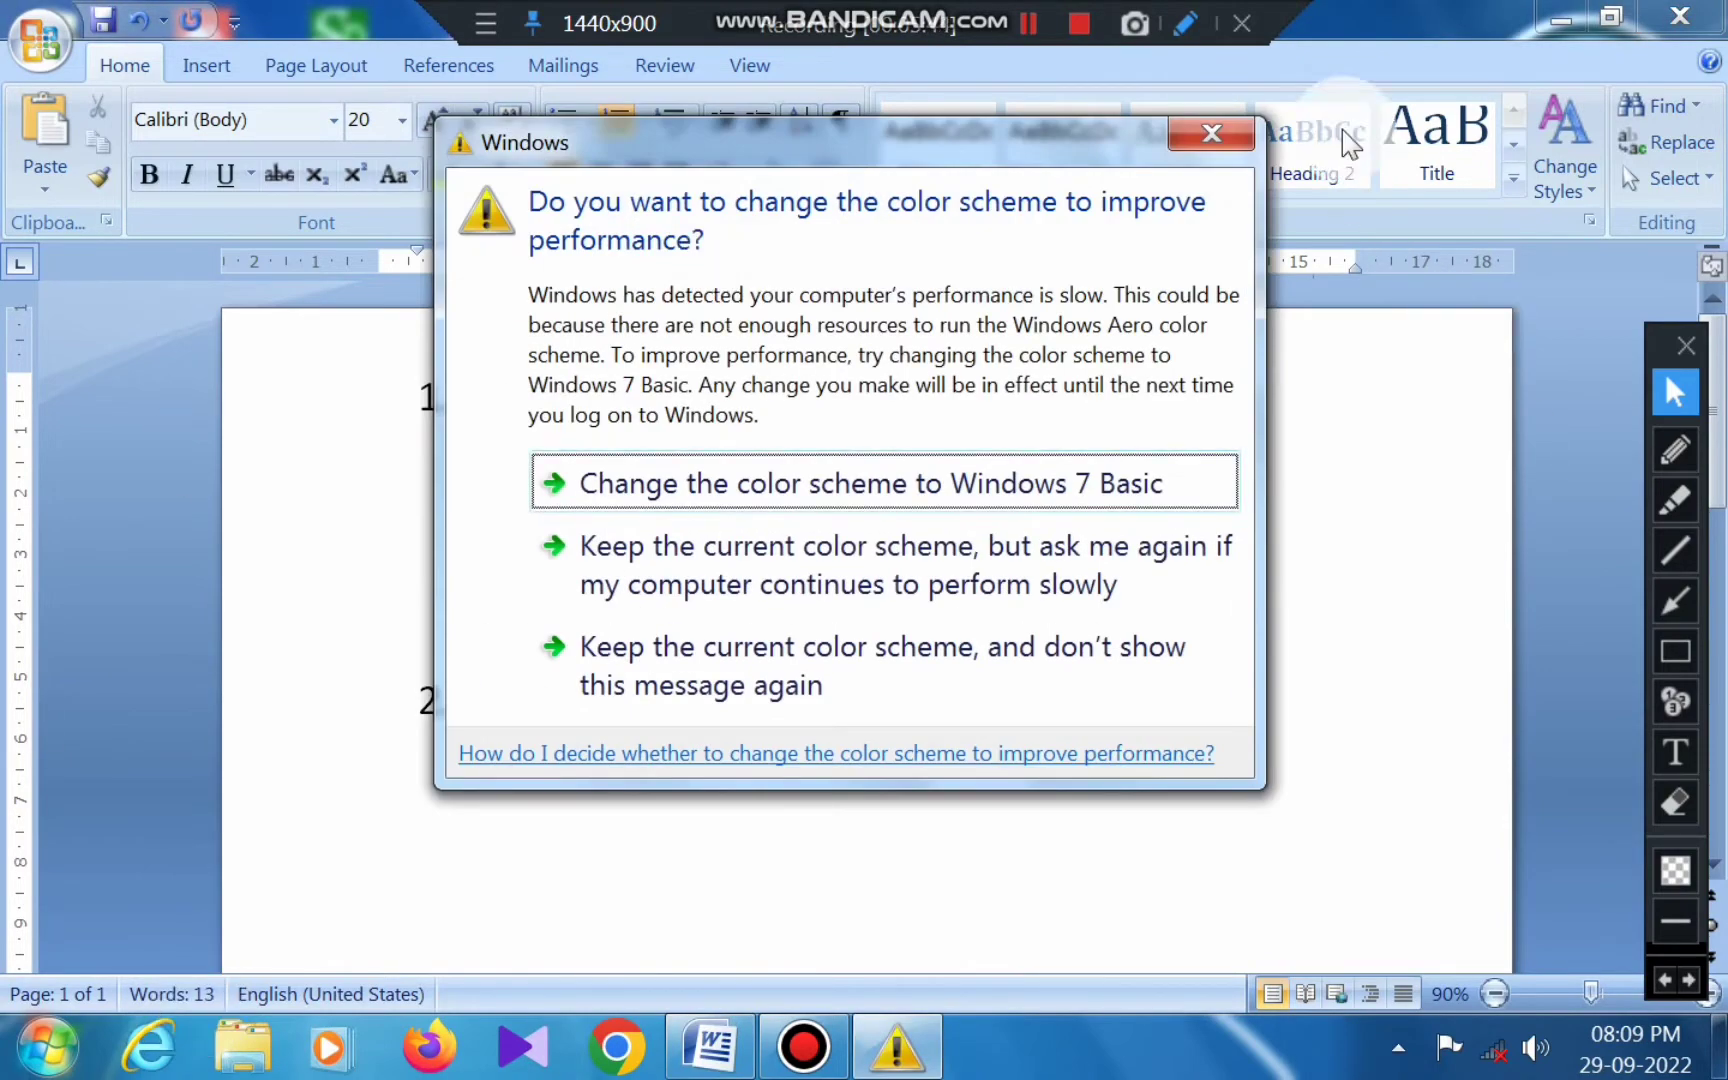
Dismiss the Windows color scheme prompt and delete the entire multilevel list, including the leftover number.
click(1218, 133)
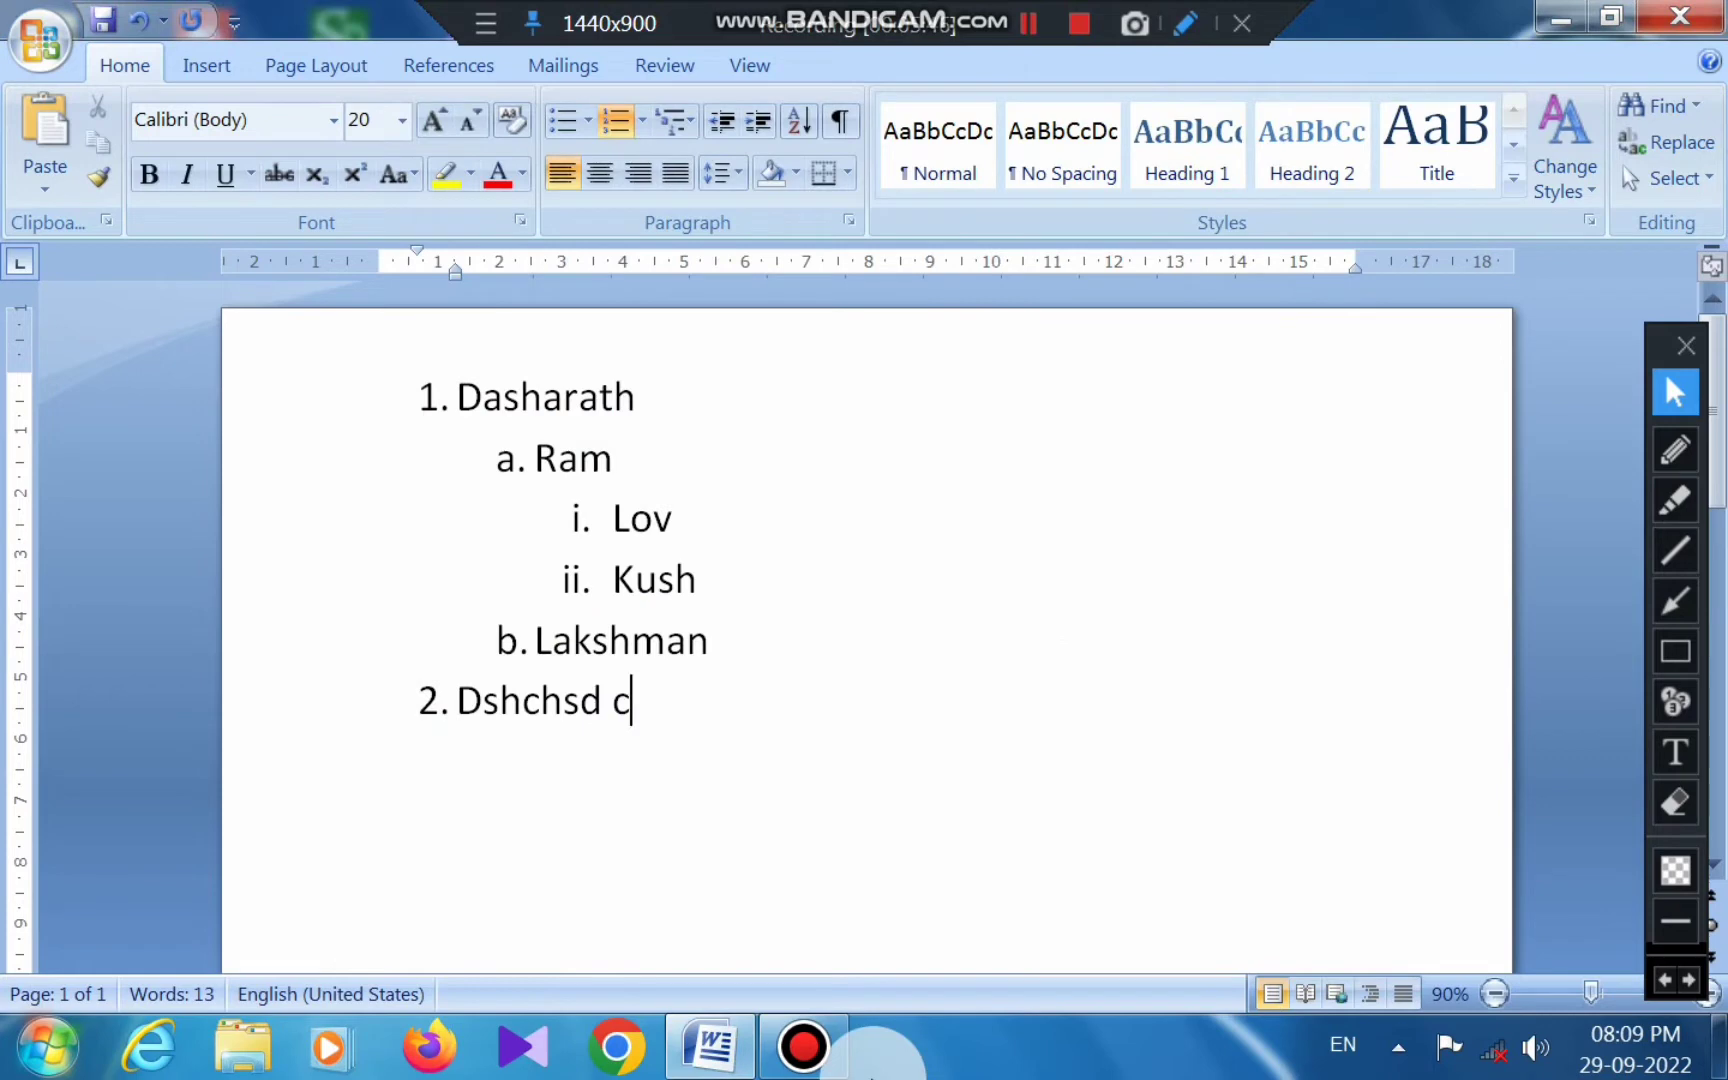
key(ctrl+a)
key(BackSpace)
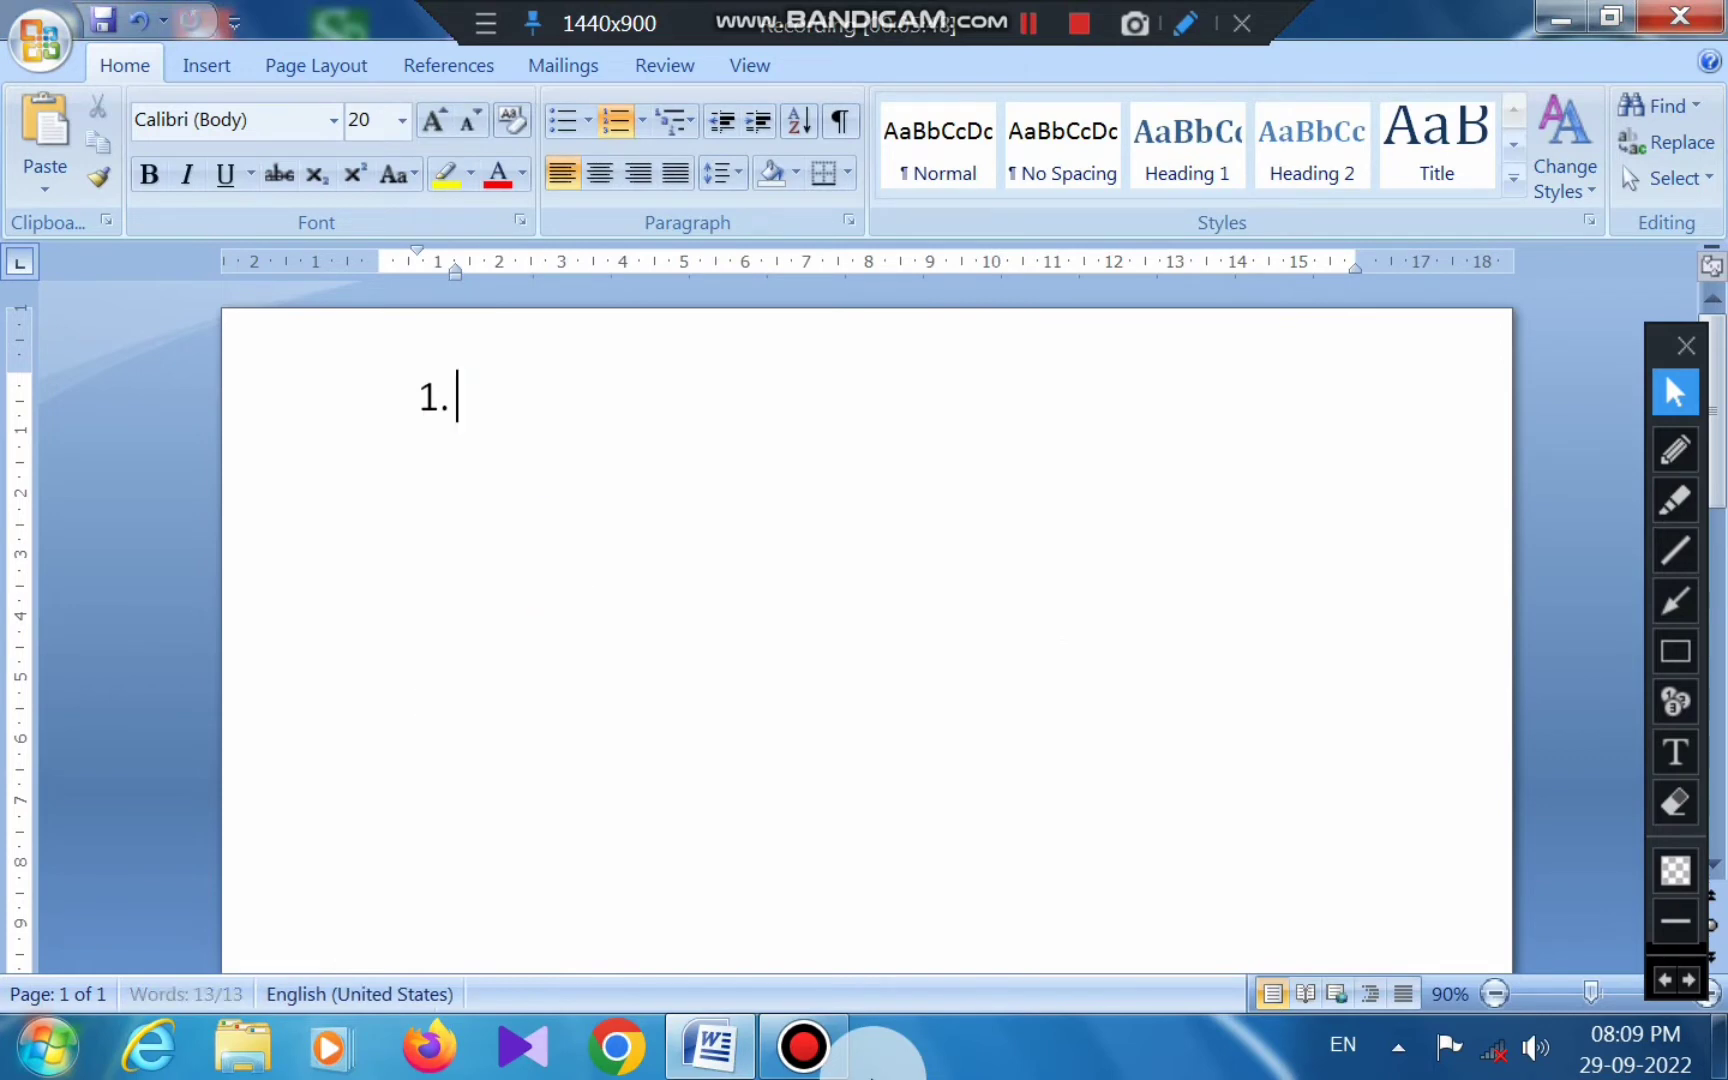
key(BackSpace)
key(BackSpace)
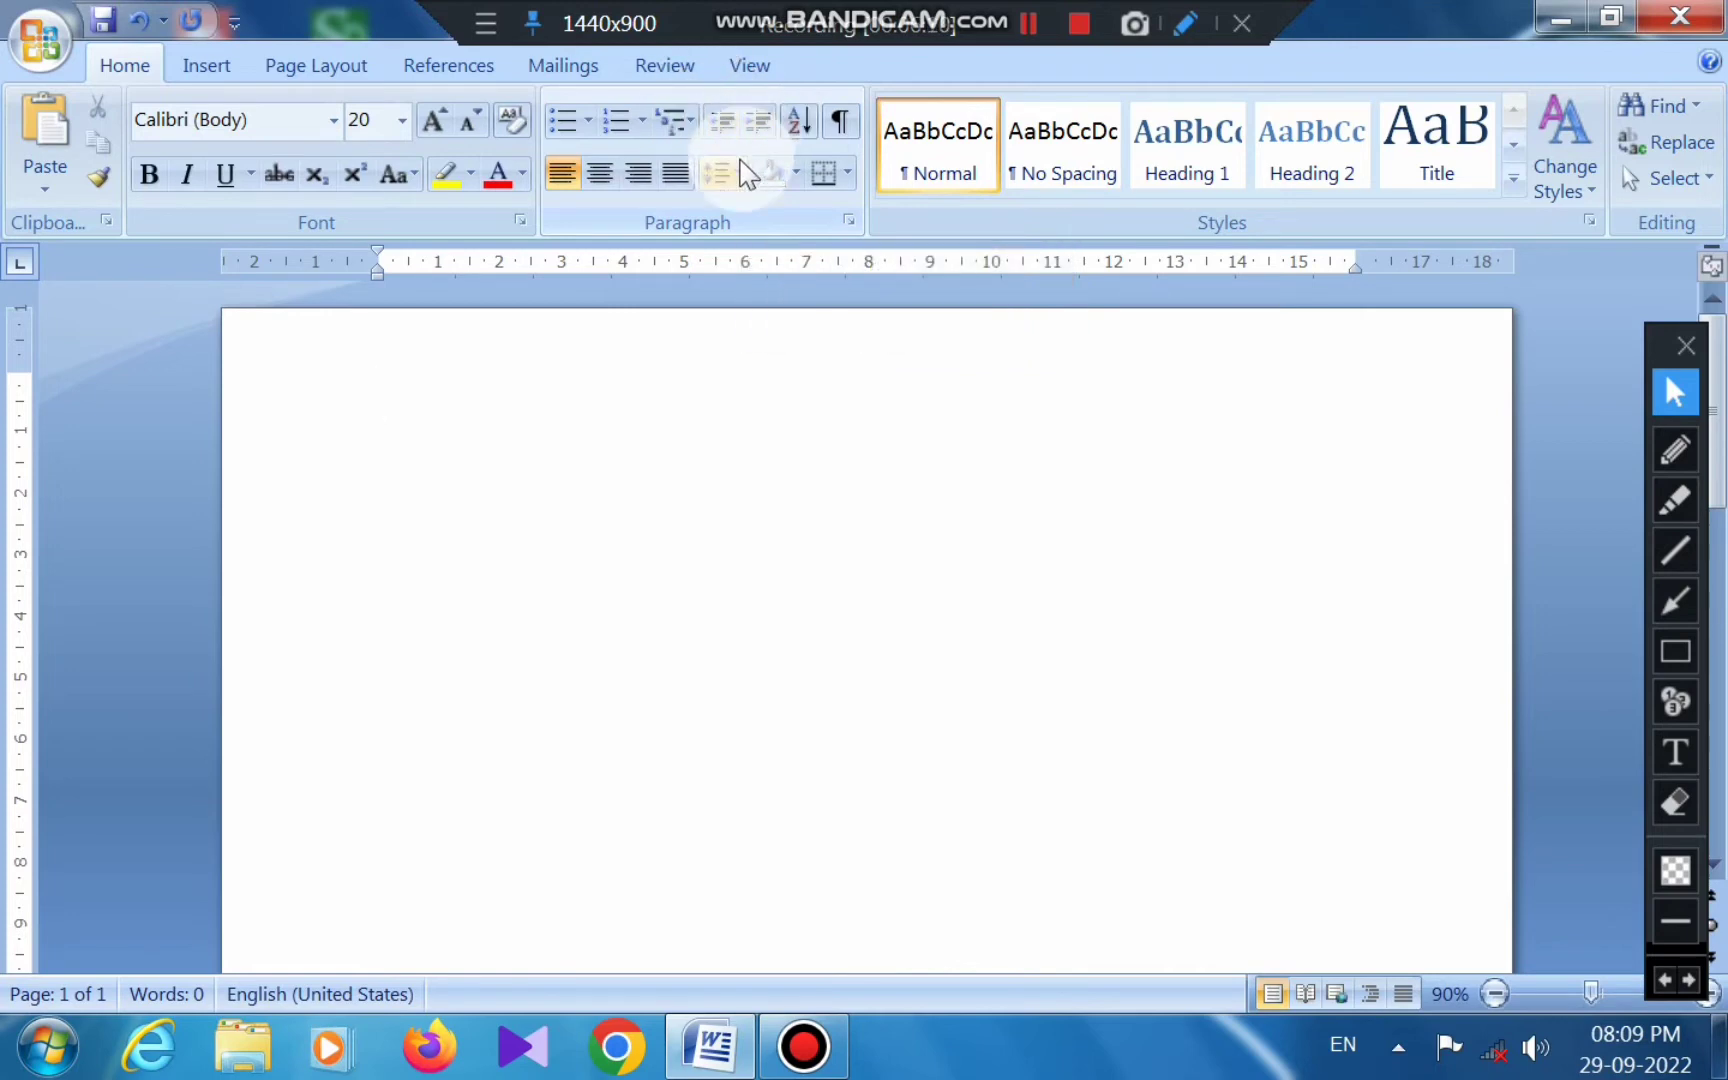
Enter "Unit – 1" on the empty line and increase its left indent by nine levels.
text(unit - 1)
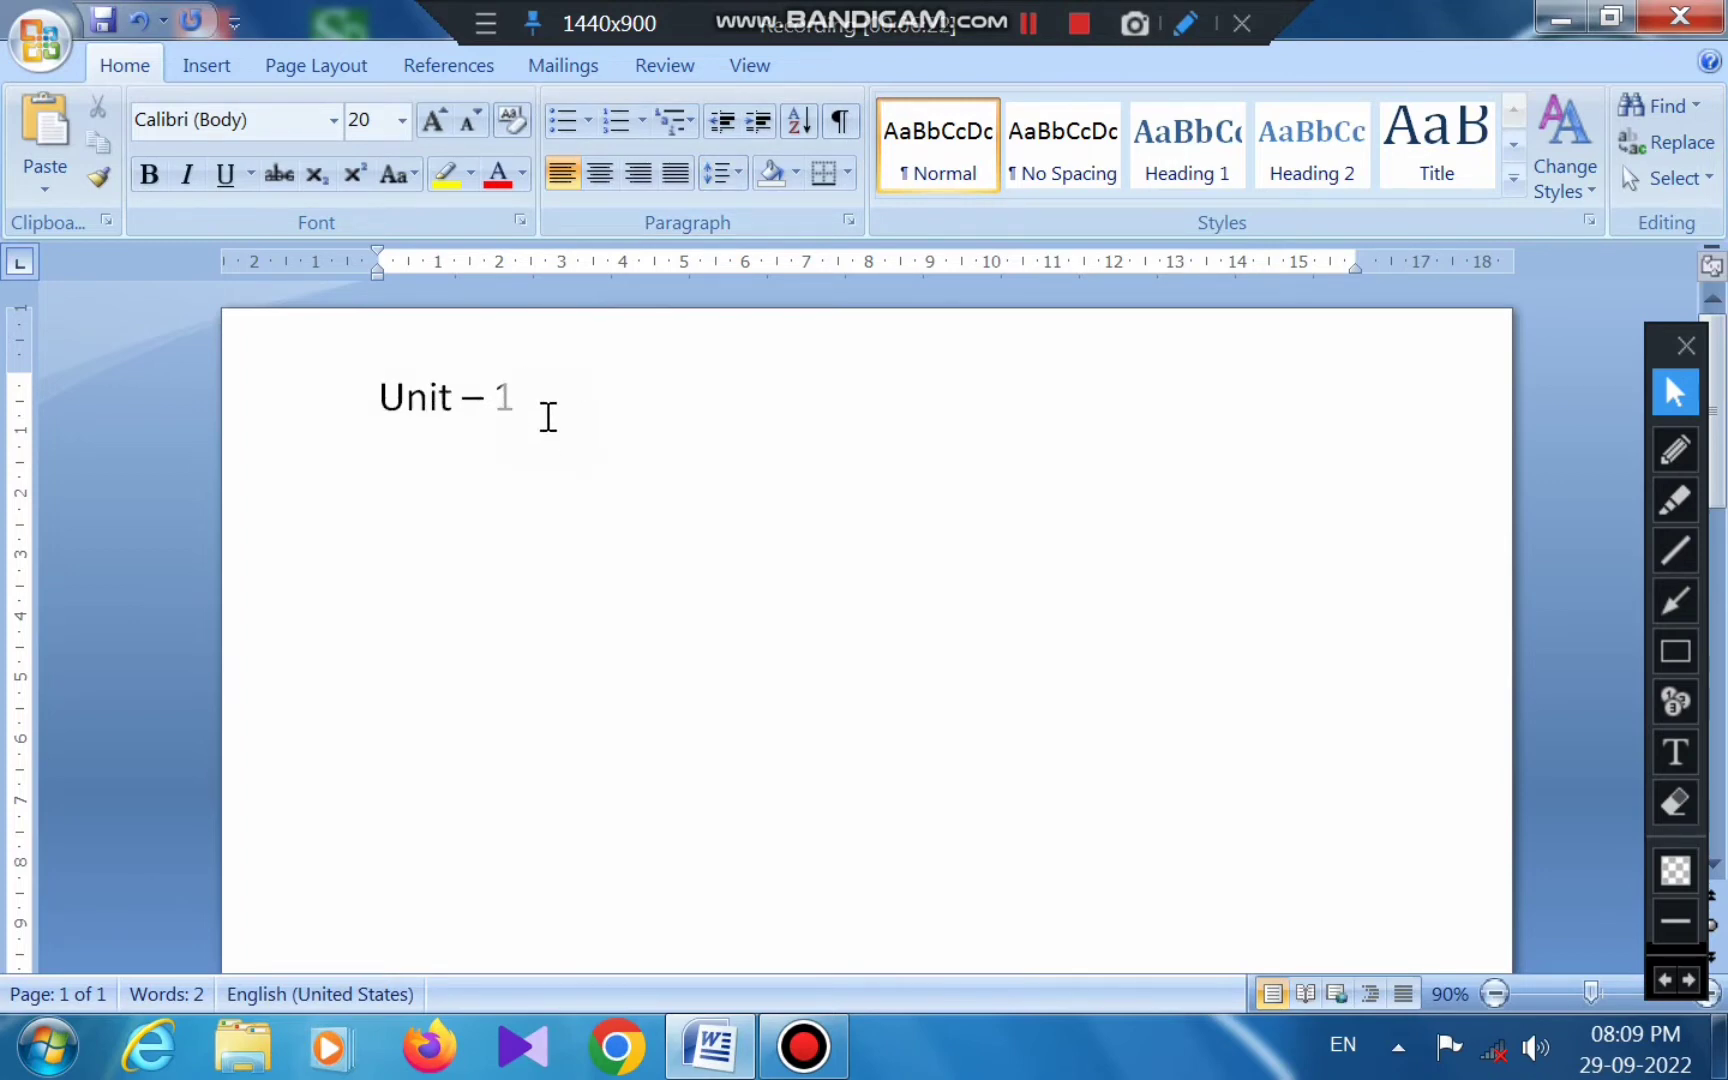
drag(536, 409, 413, 420)
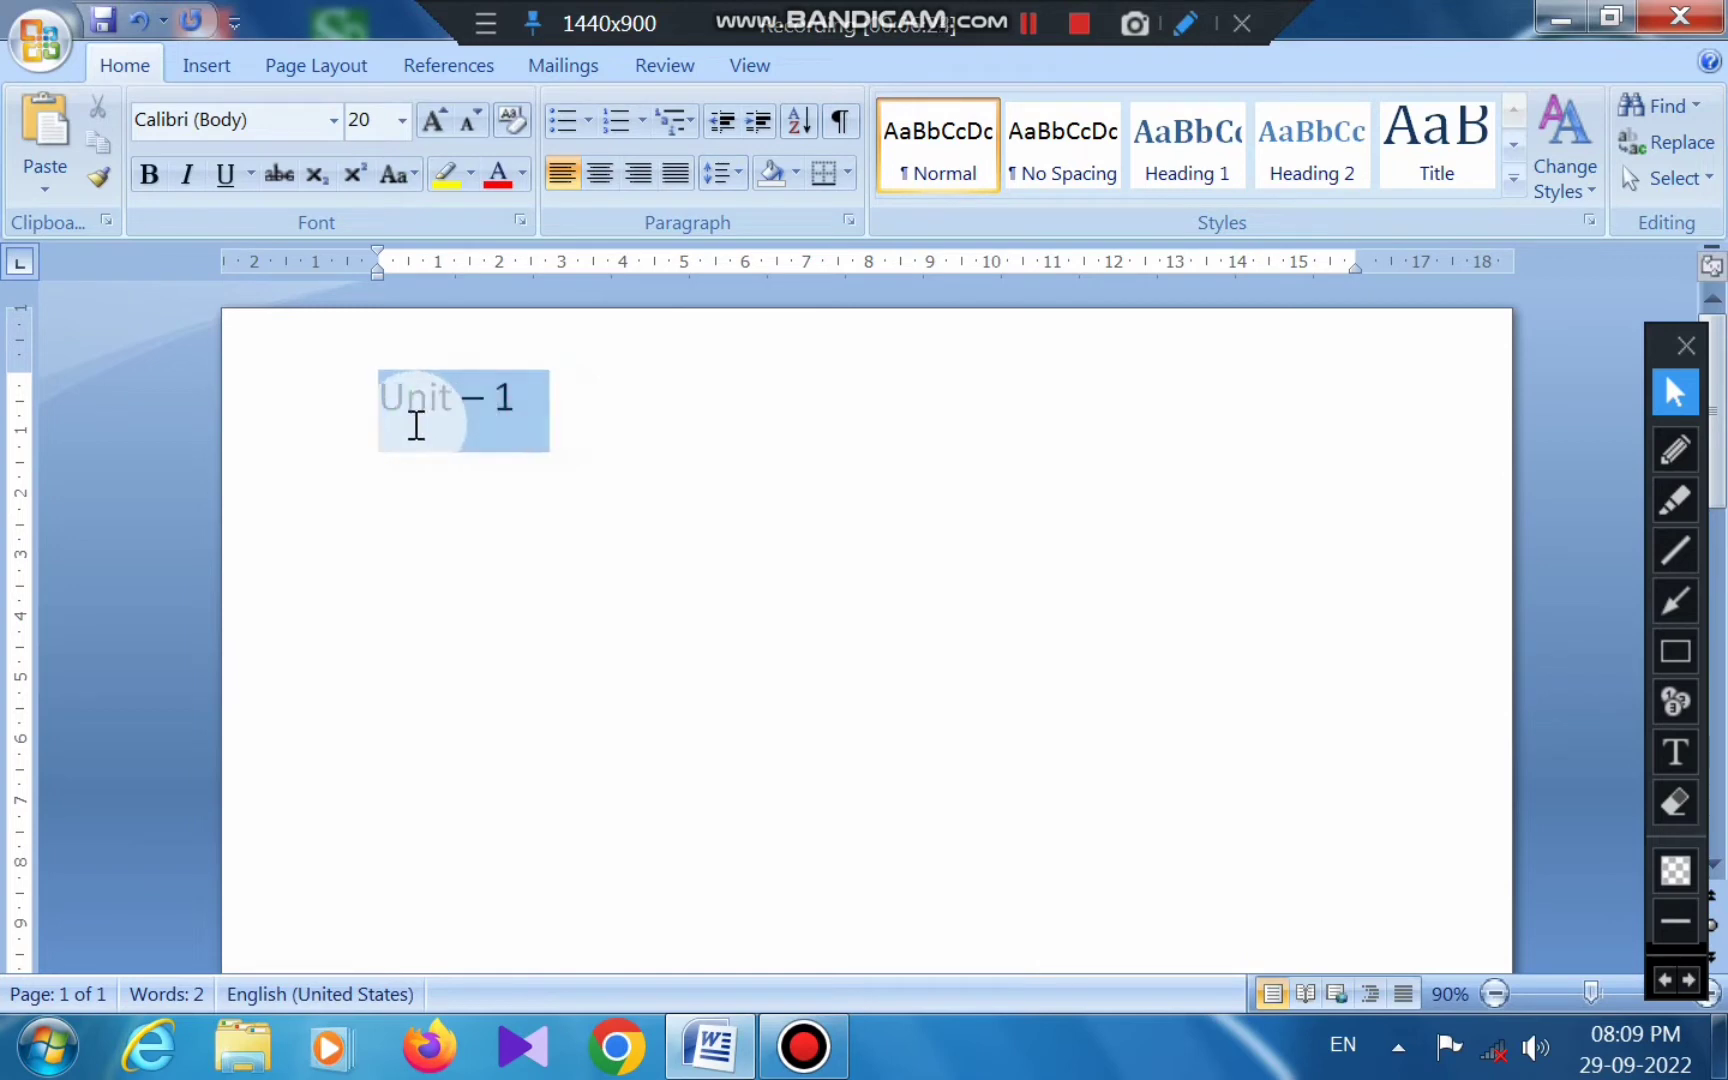
click(755, 126)
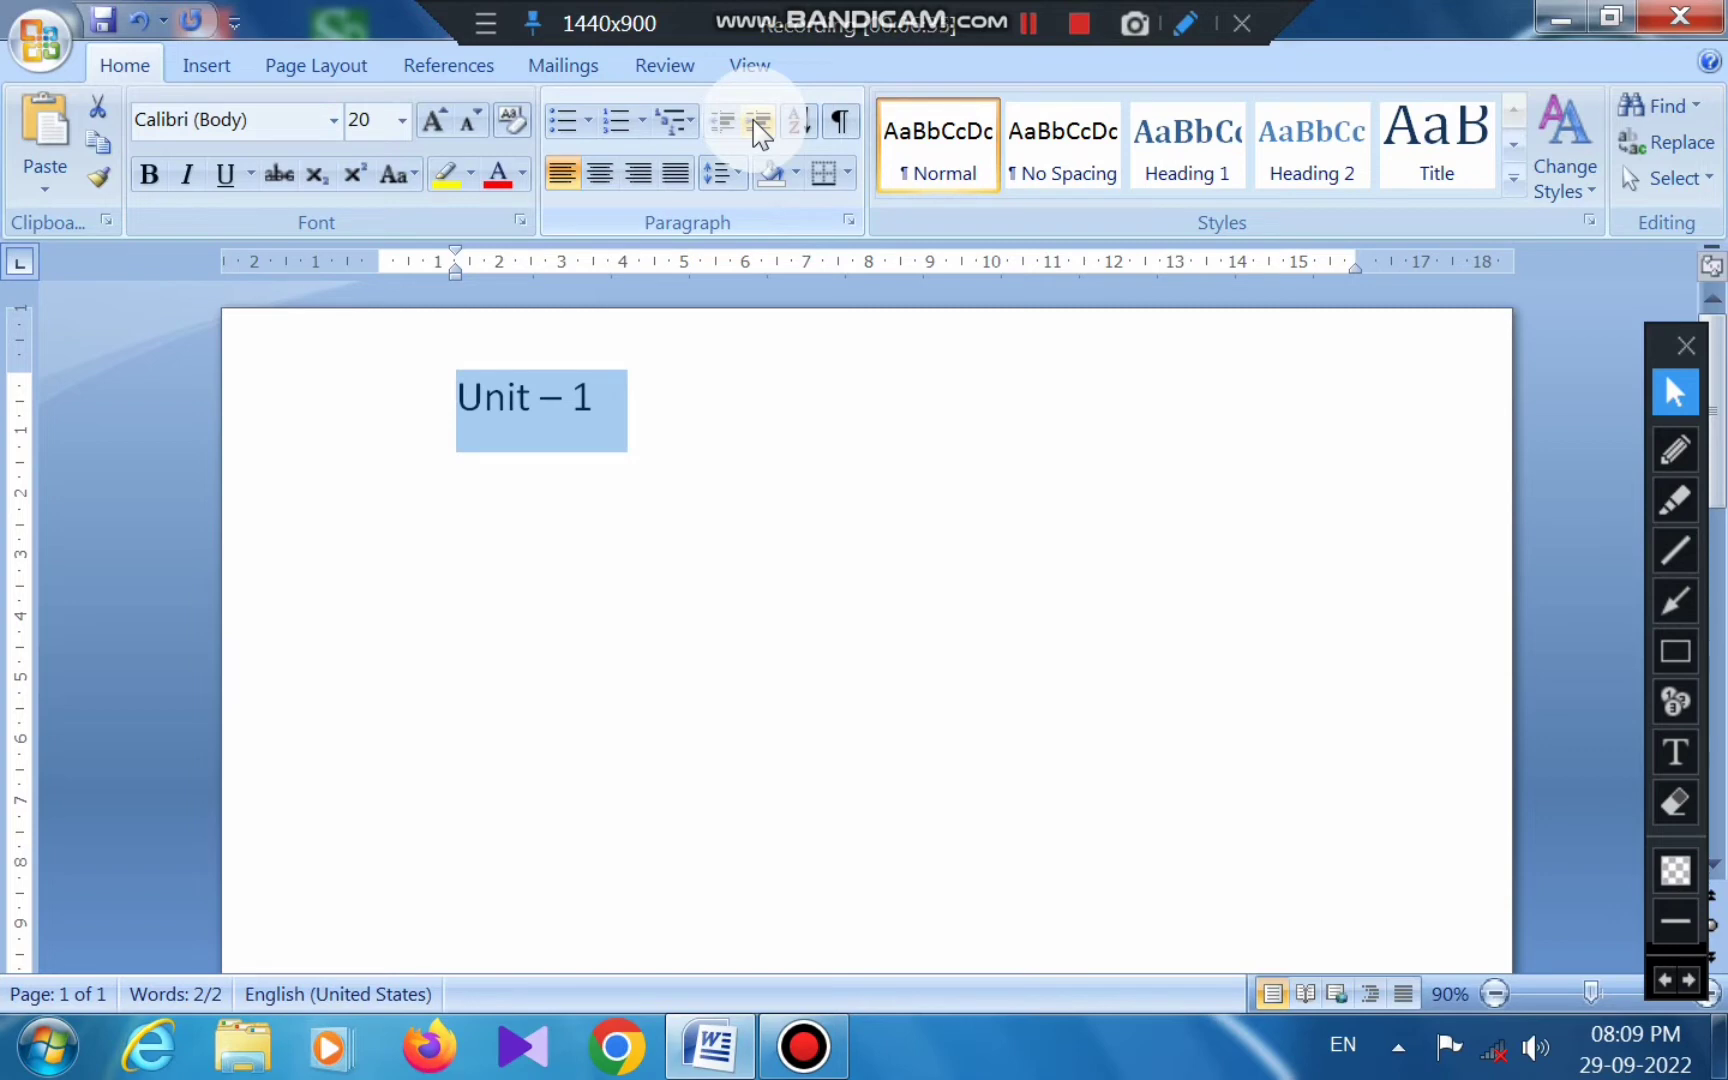
click(755, 124)
click(755, 124)
click(755, 124)
click(755, 124)
click(755, 124)
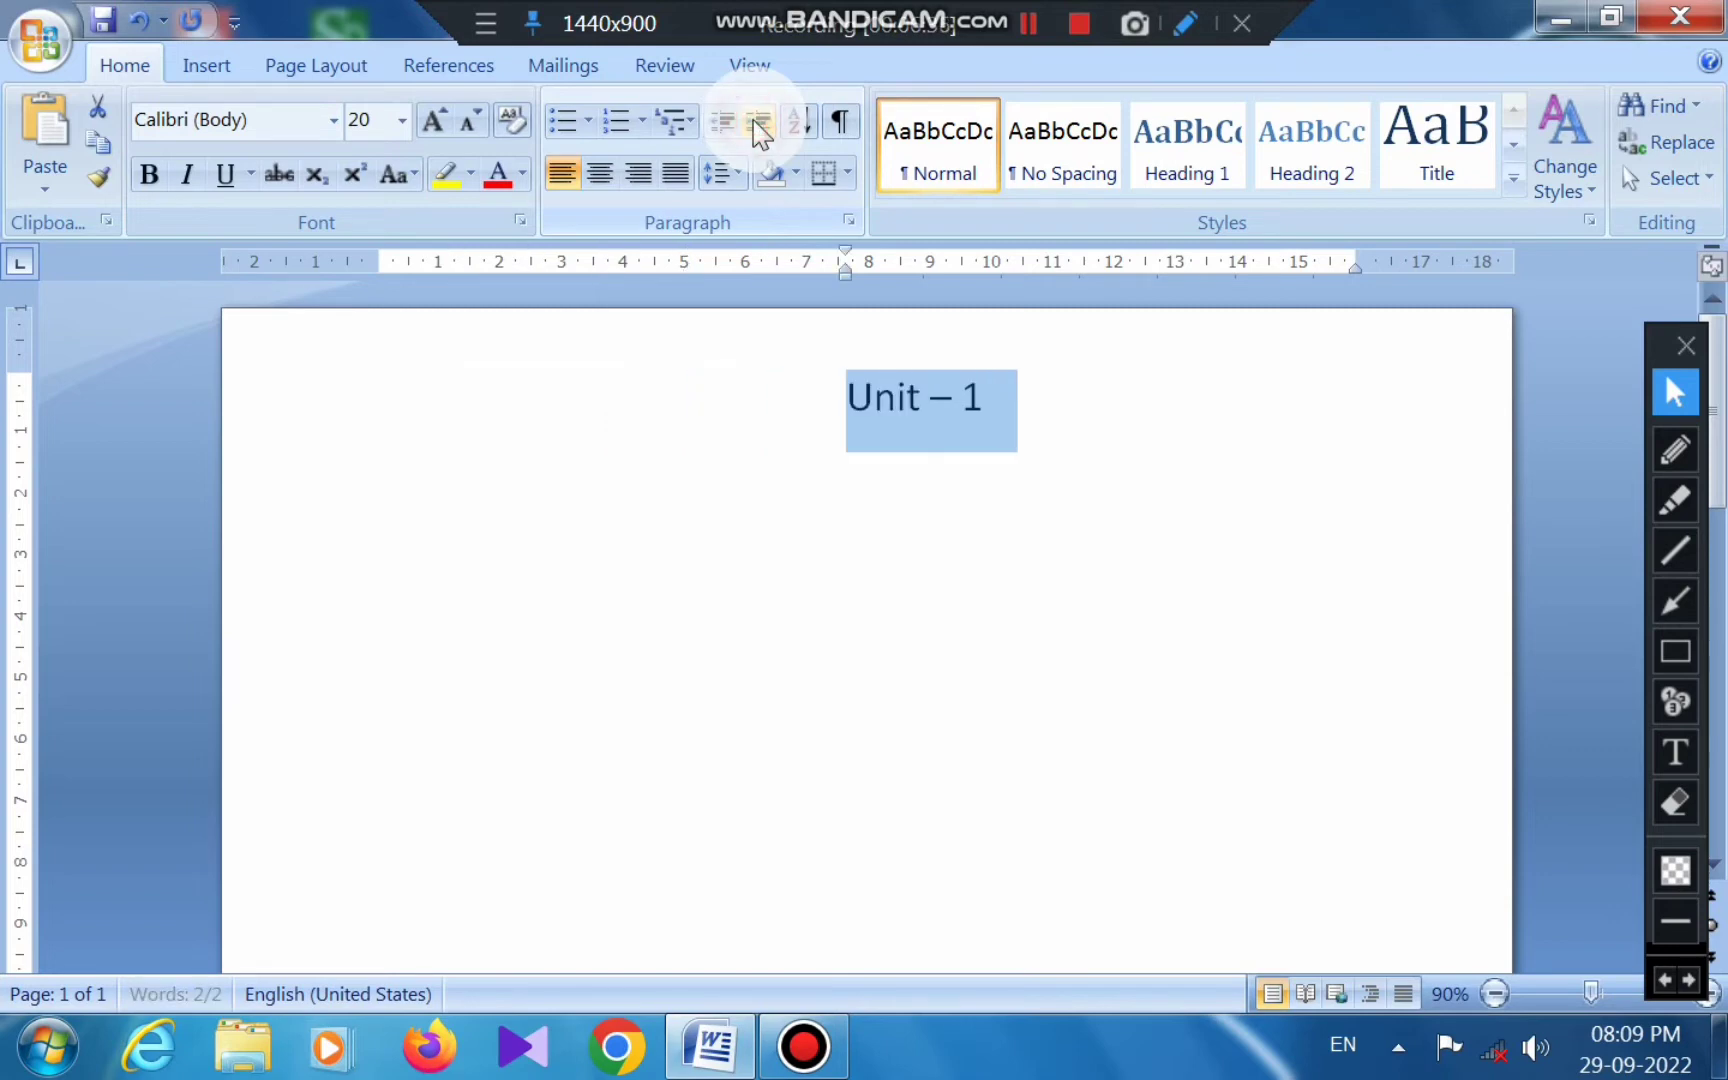
click(758, 124)
click(758, 124)
click(758, 124)
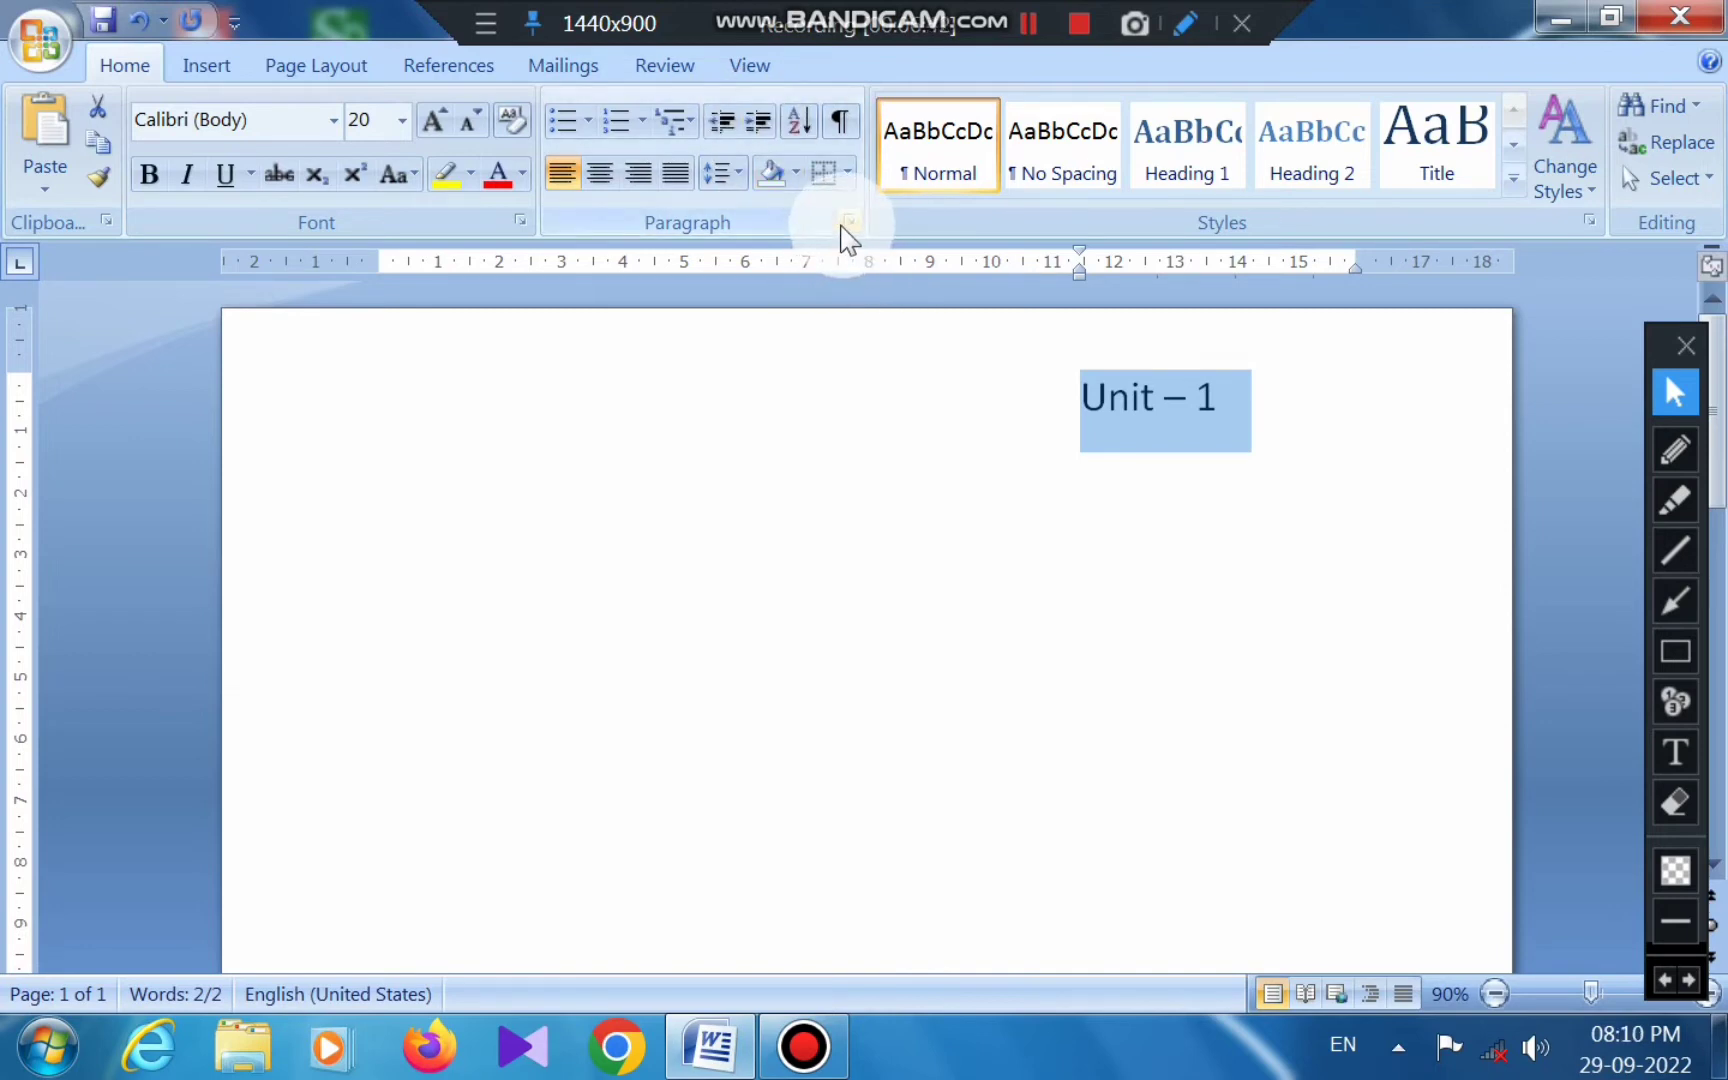
Decrease the left indent of "Unit – 1" by eight levels.
click(718, 124)
click(718, 124)
click(718, 124)
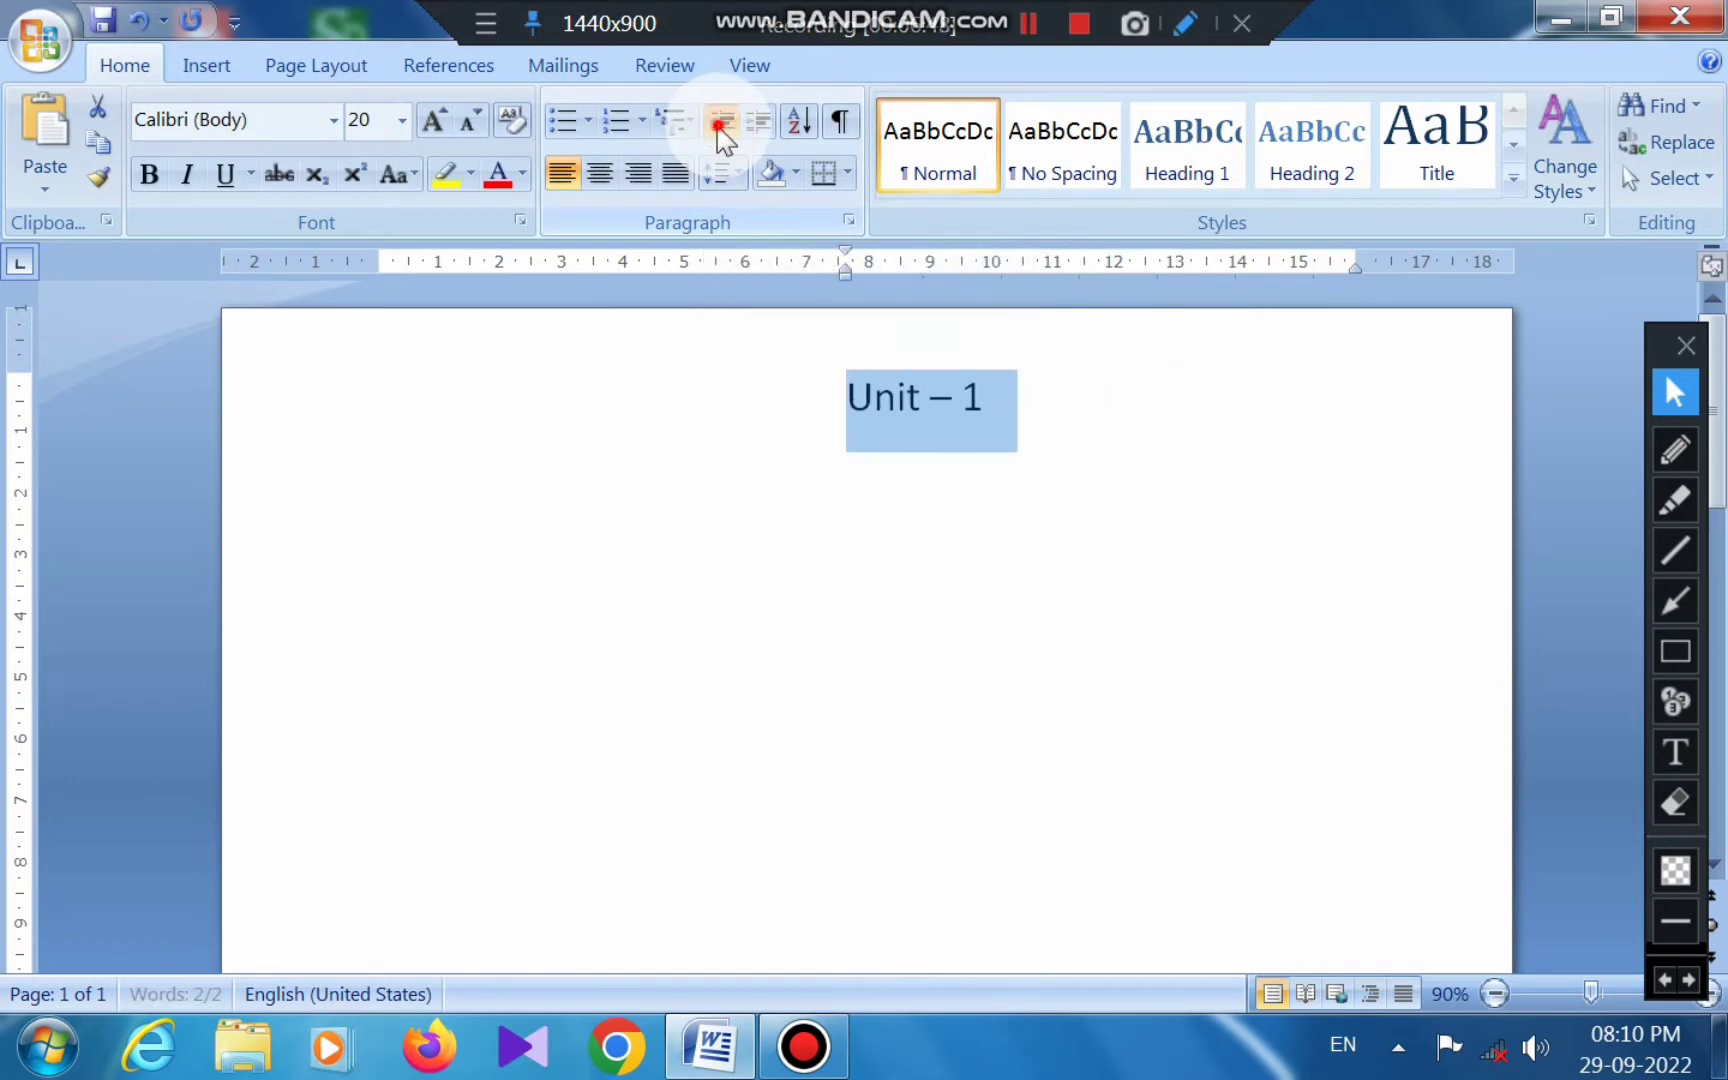
click(718, 124)
click(718, 124)
click(718, 124)
click(718, 124)
click(718, 124)
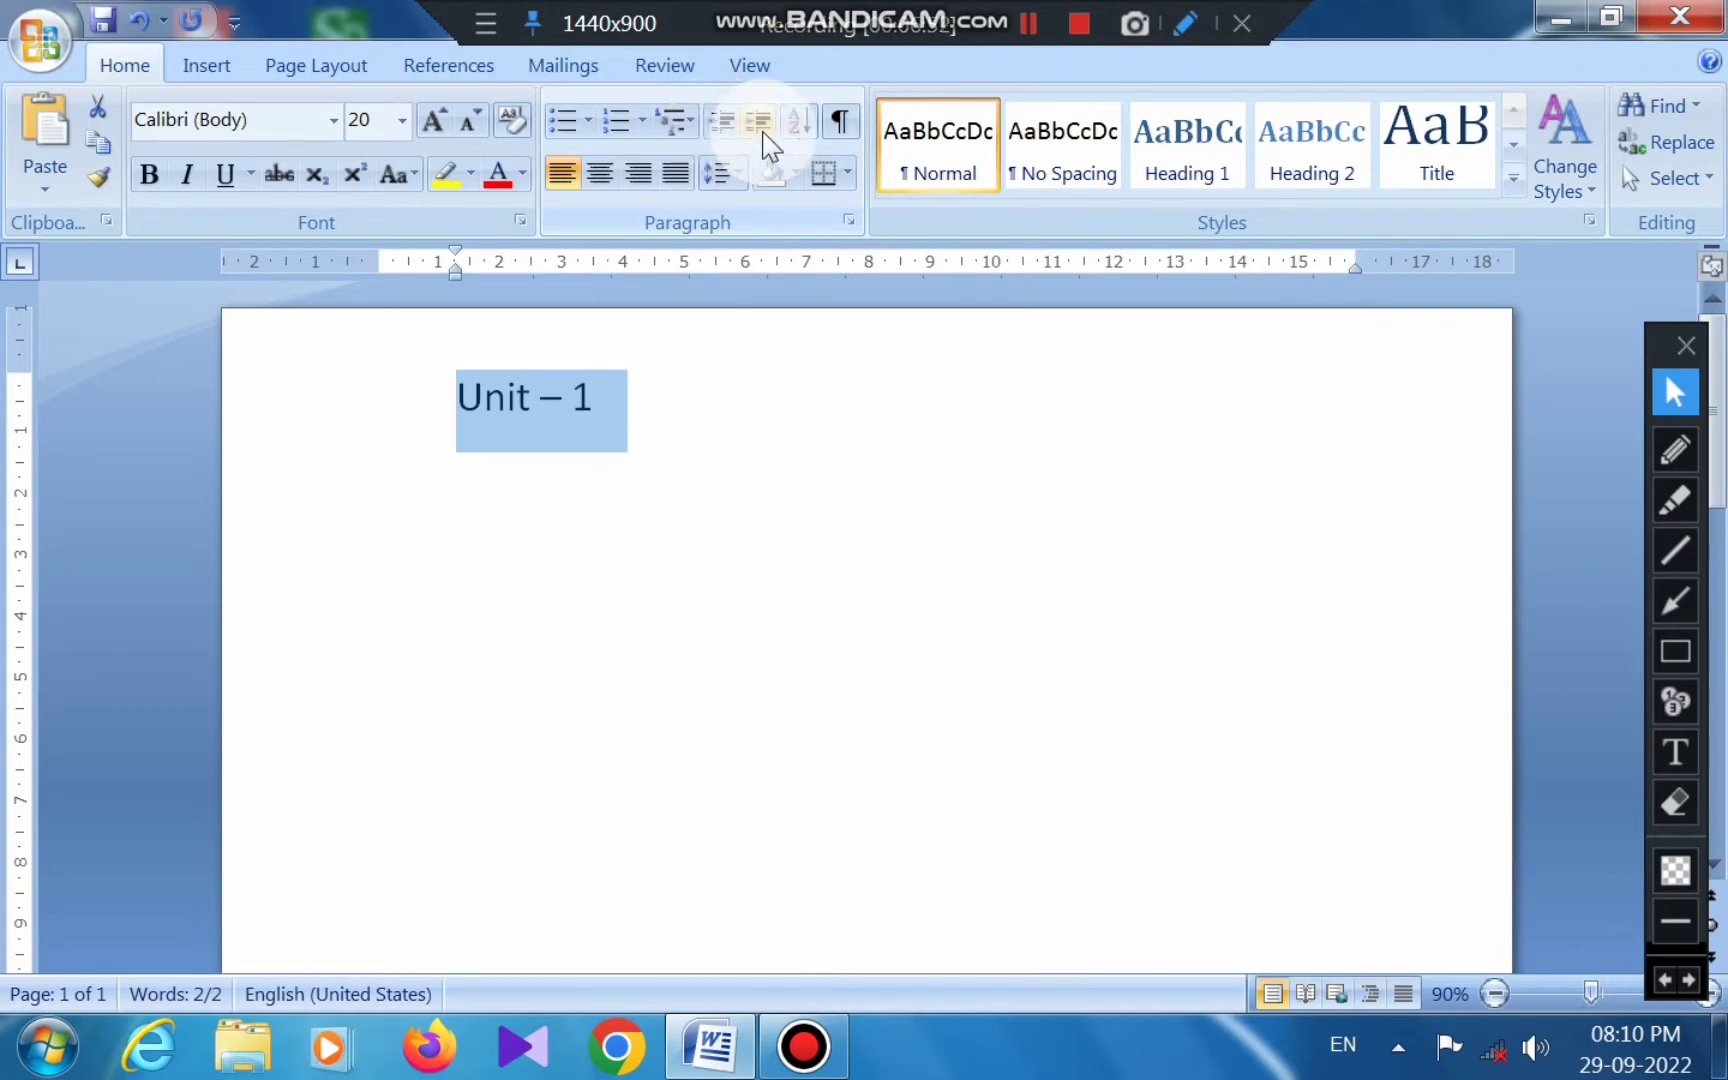
Increase the left indent of "Unit – 1" by seven levels.
click(760, 124)
click(760, 124)
click(760, 124)
click(760, 124)
click(760, 124)
click(760, 124)
click(760, 124)
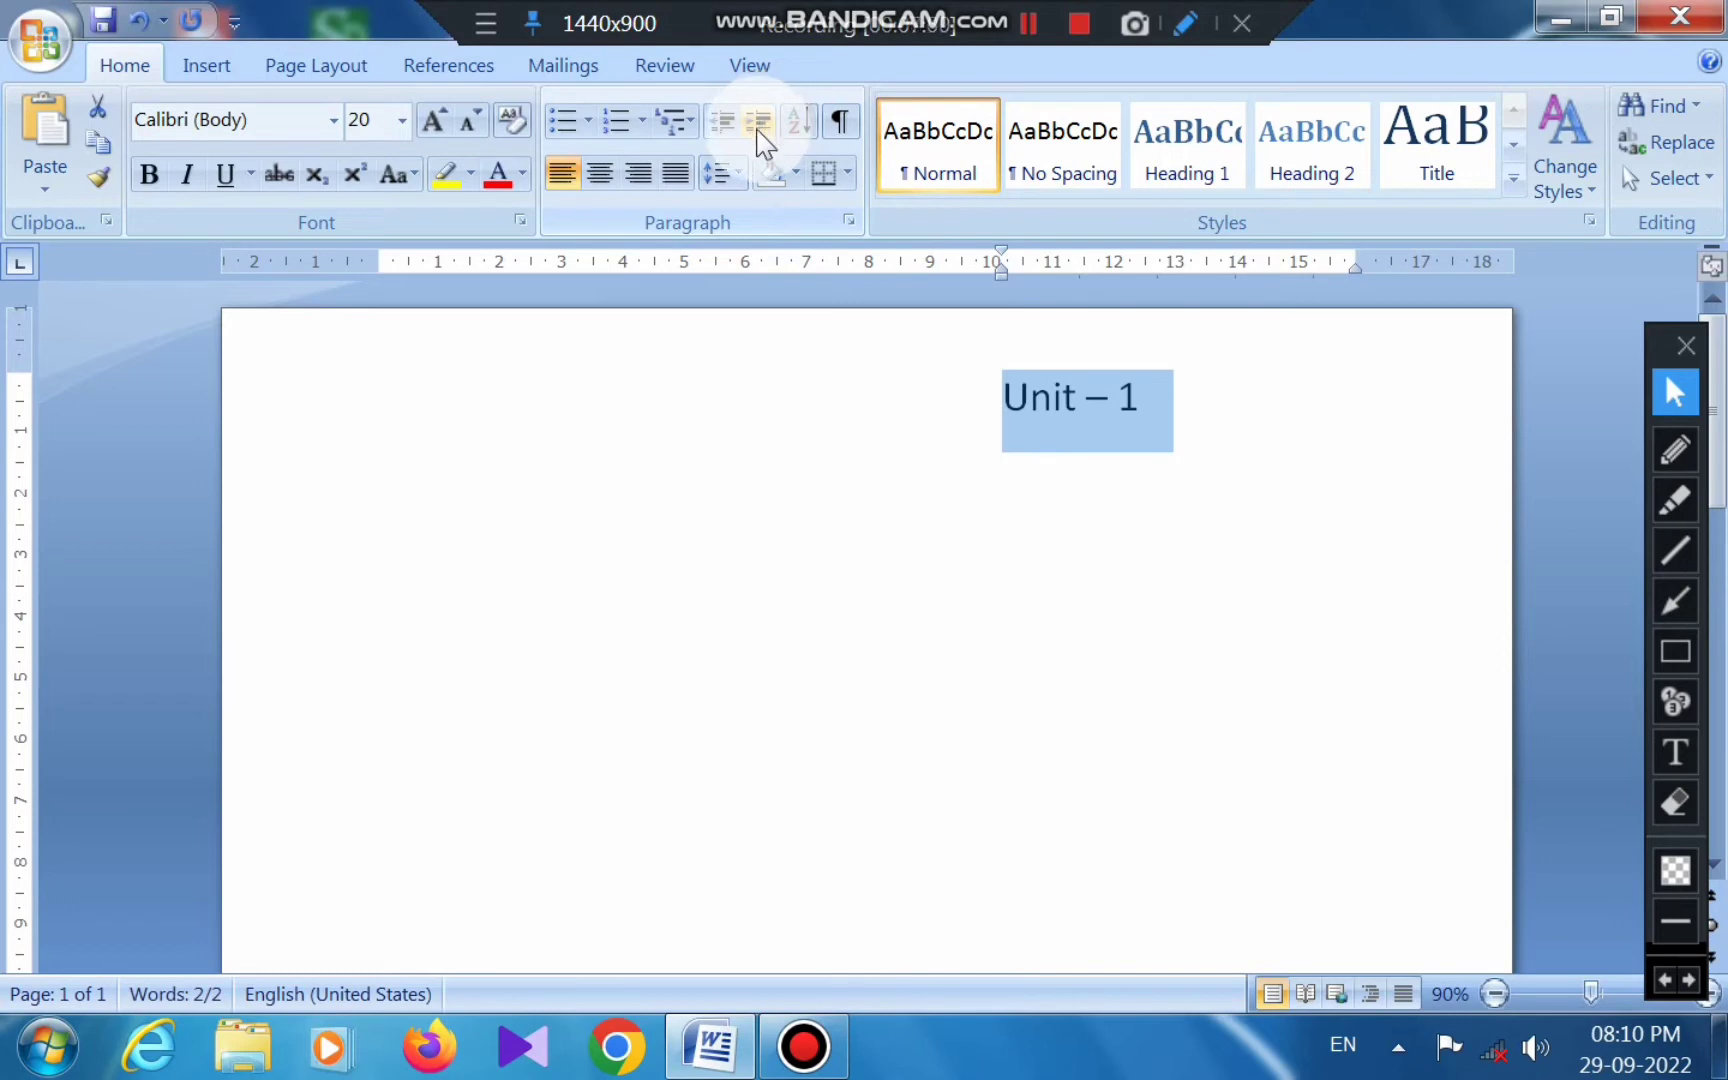
Decrease the left indent of "Unit – 1" by six levels, and delete the line with its remaining indent.
click(721, 122)
click(721, 122)
click(721, 122)
click(721, 122)
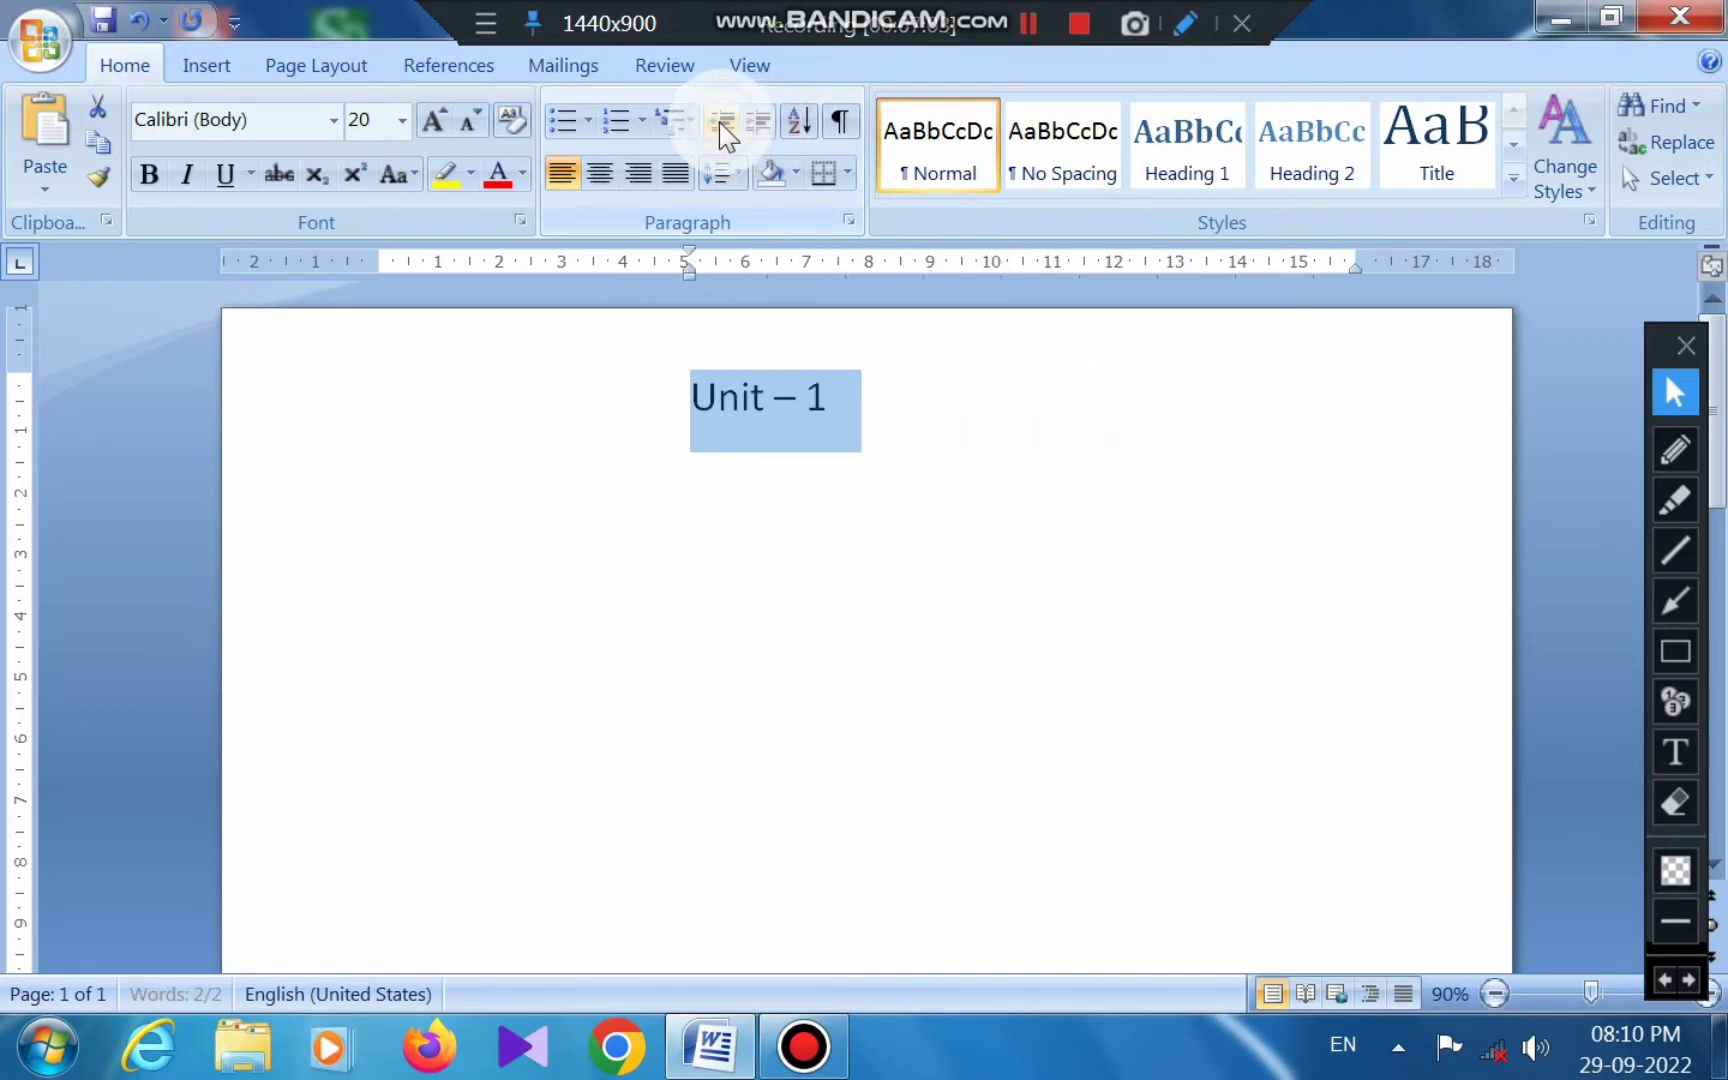
click(713, 118)
click(713, 118)
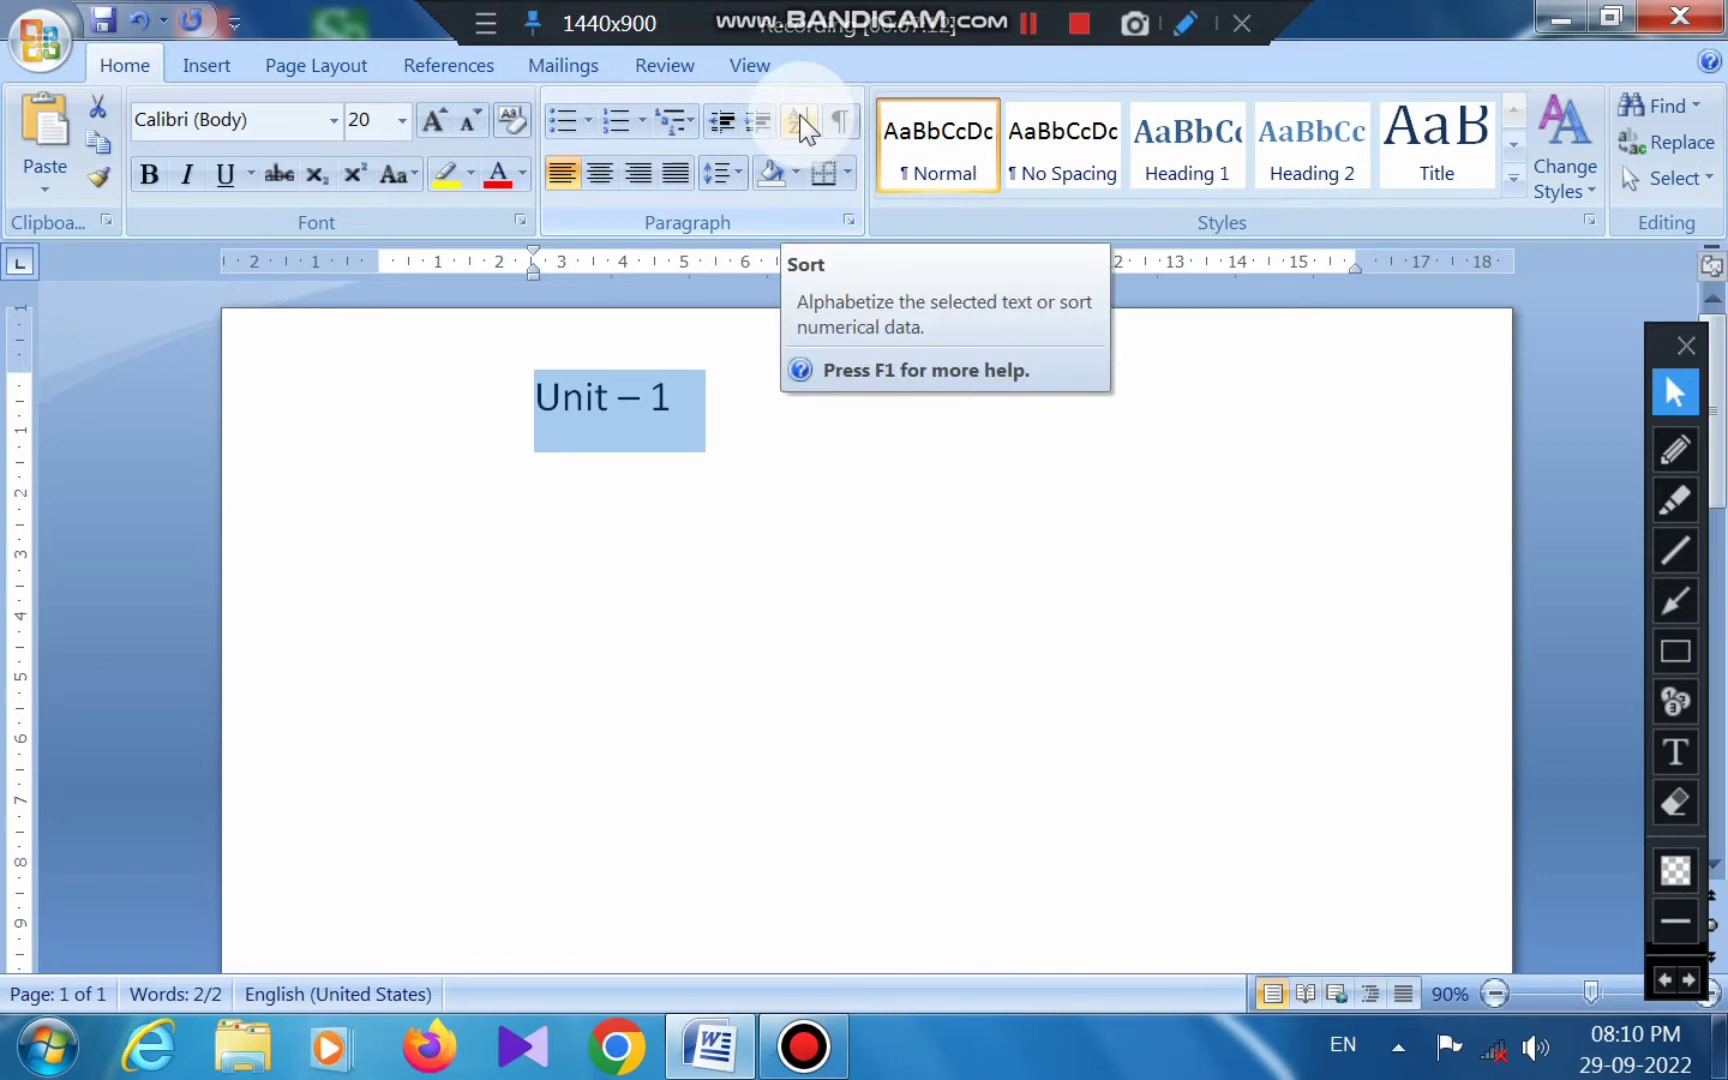
key(BackSpace)
key(BackSpace)
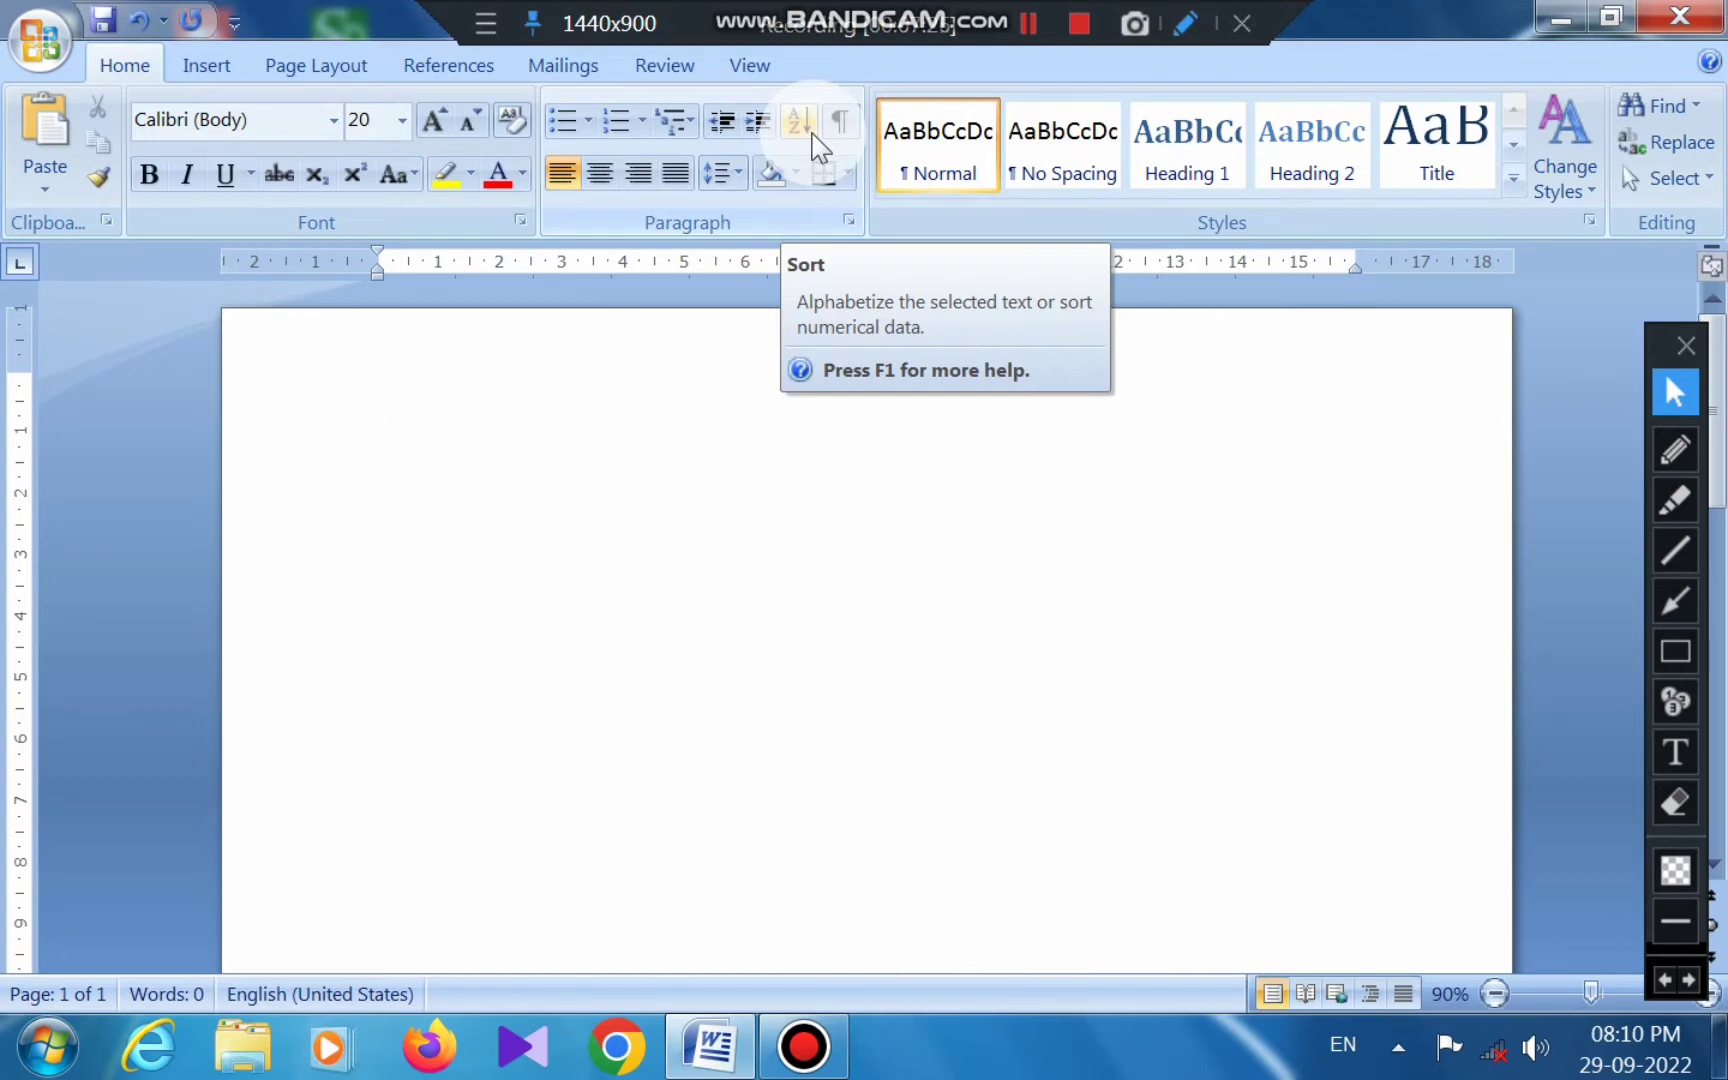
Open the recent document "table" and set its zoom to 90%.
click(40, 40)
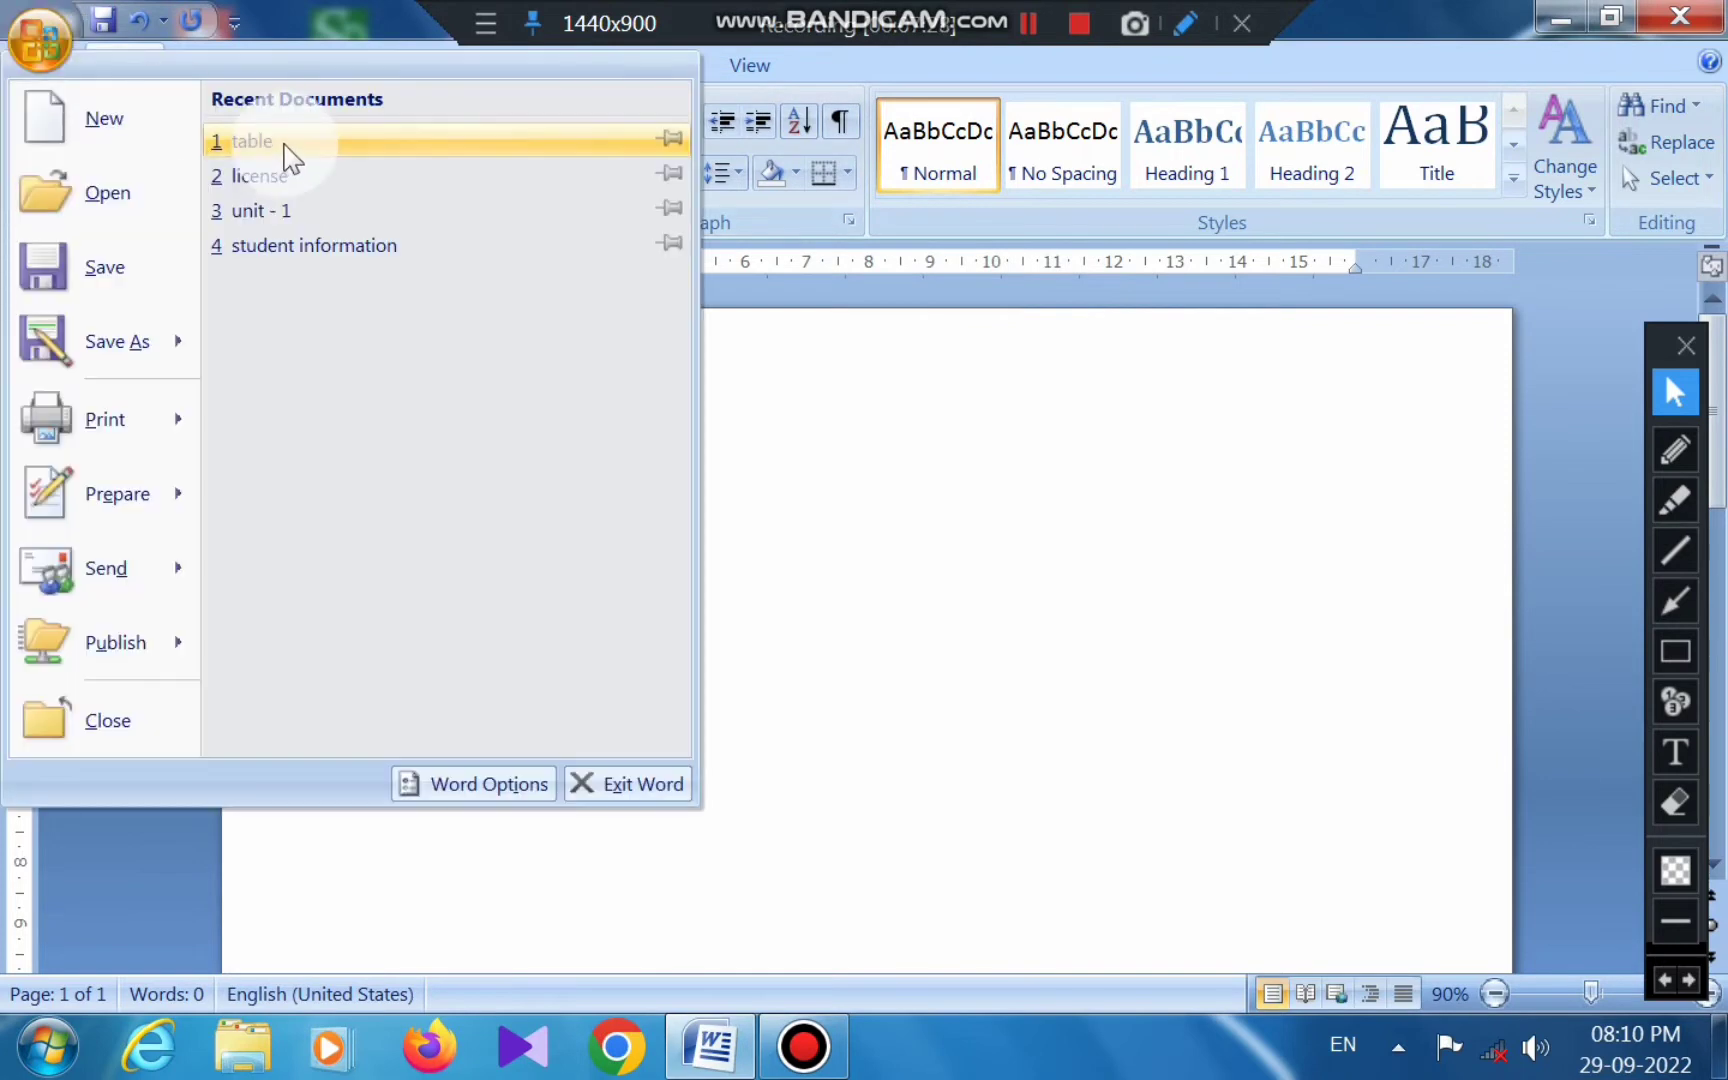
click(288, 157)
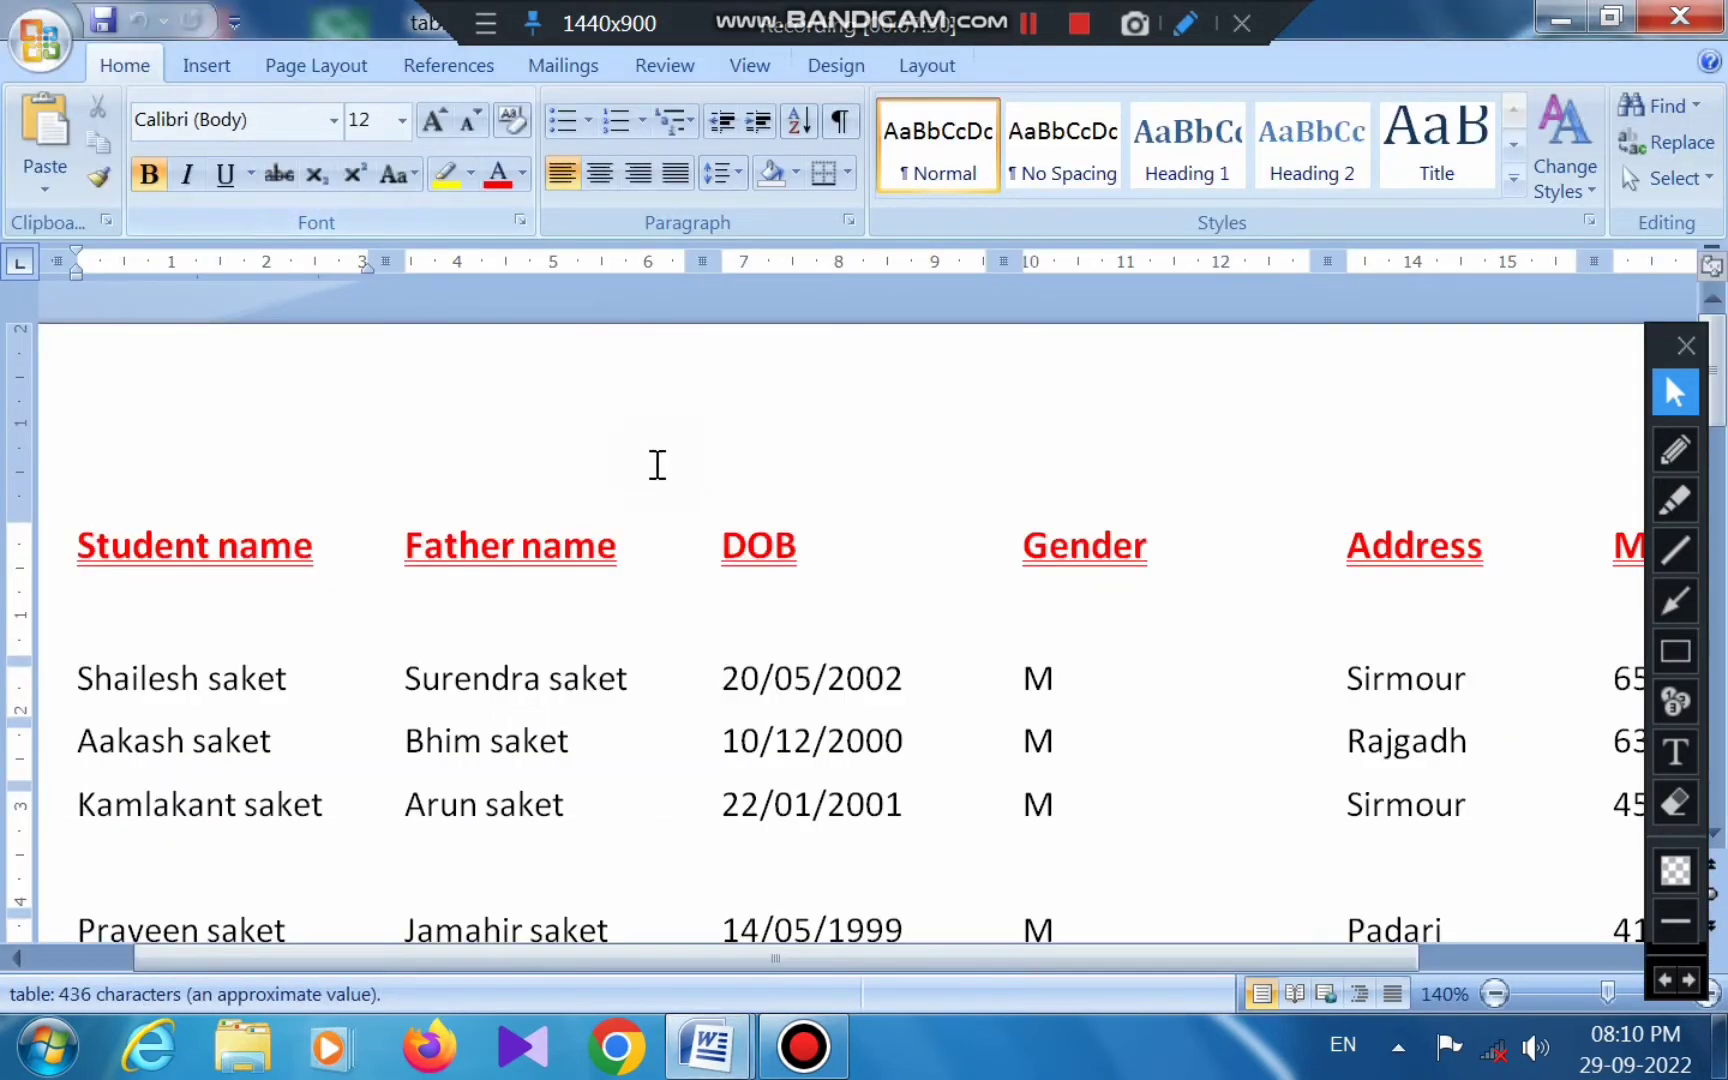
scroll(893, 503, down, 3)
click(1494, 993)
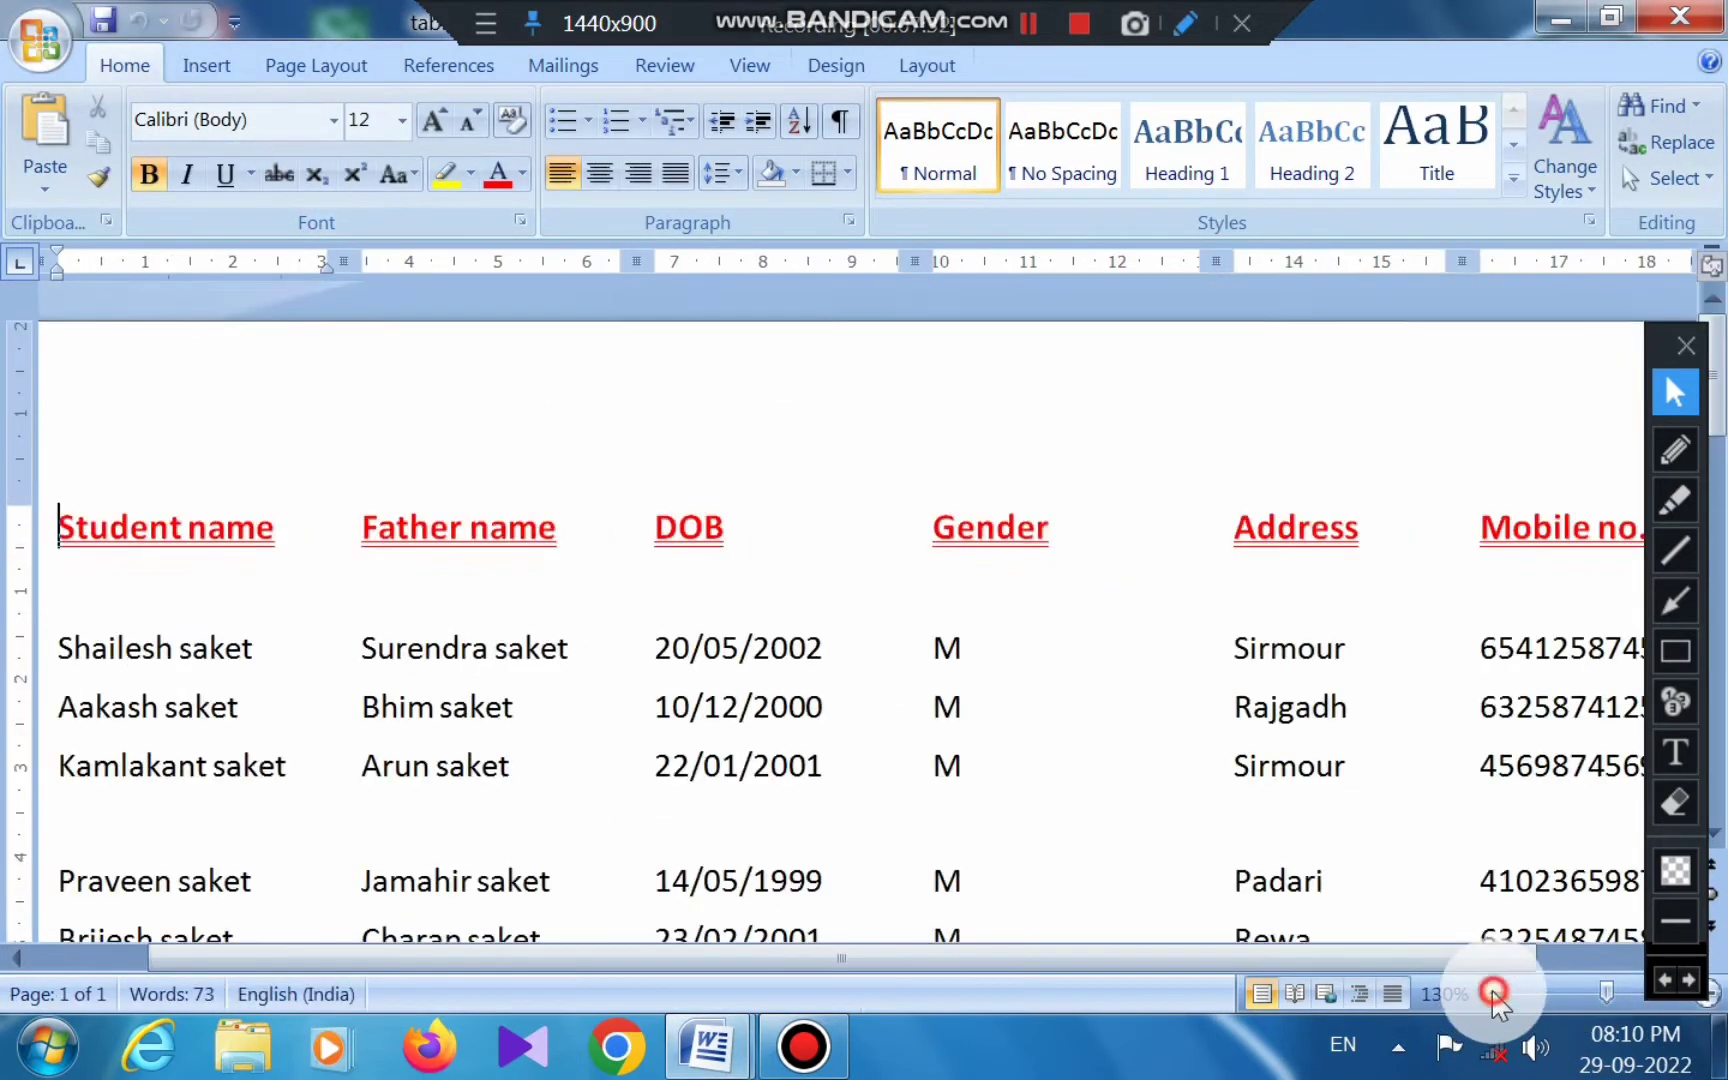
click(1494, 993)
click(1494, 993)
click(1494, 993)
click(1494, 993)
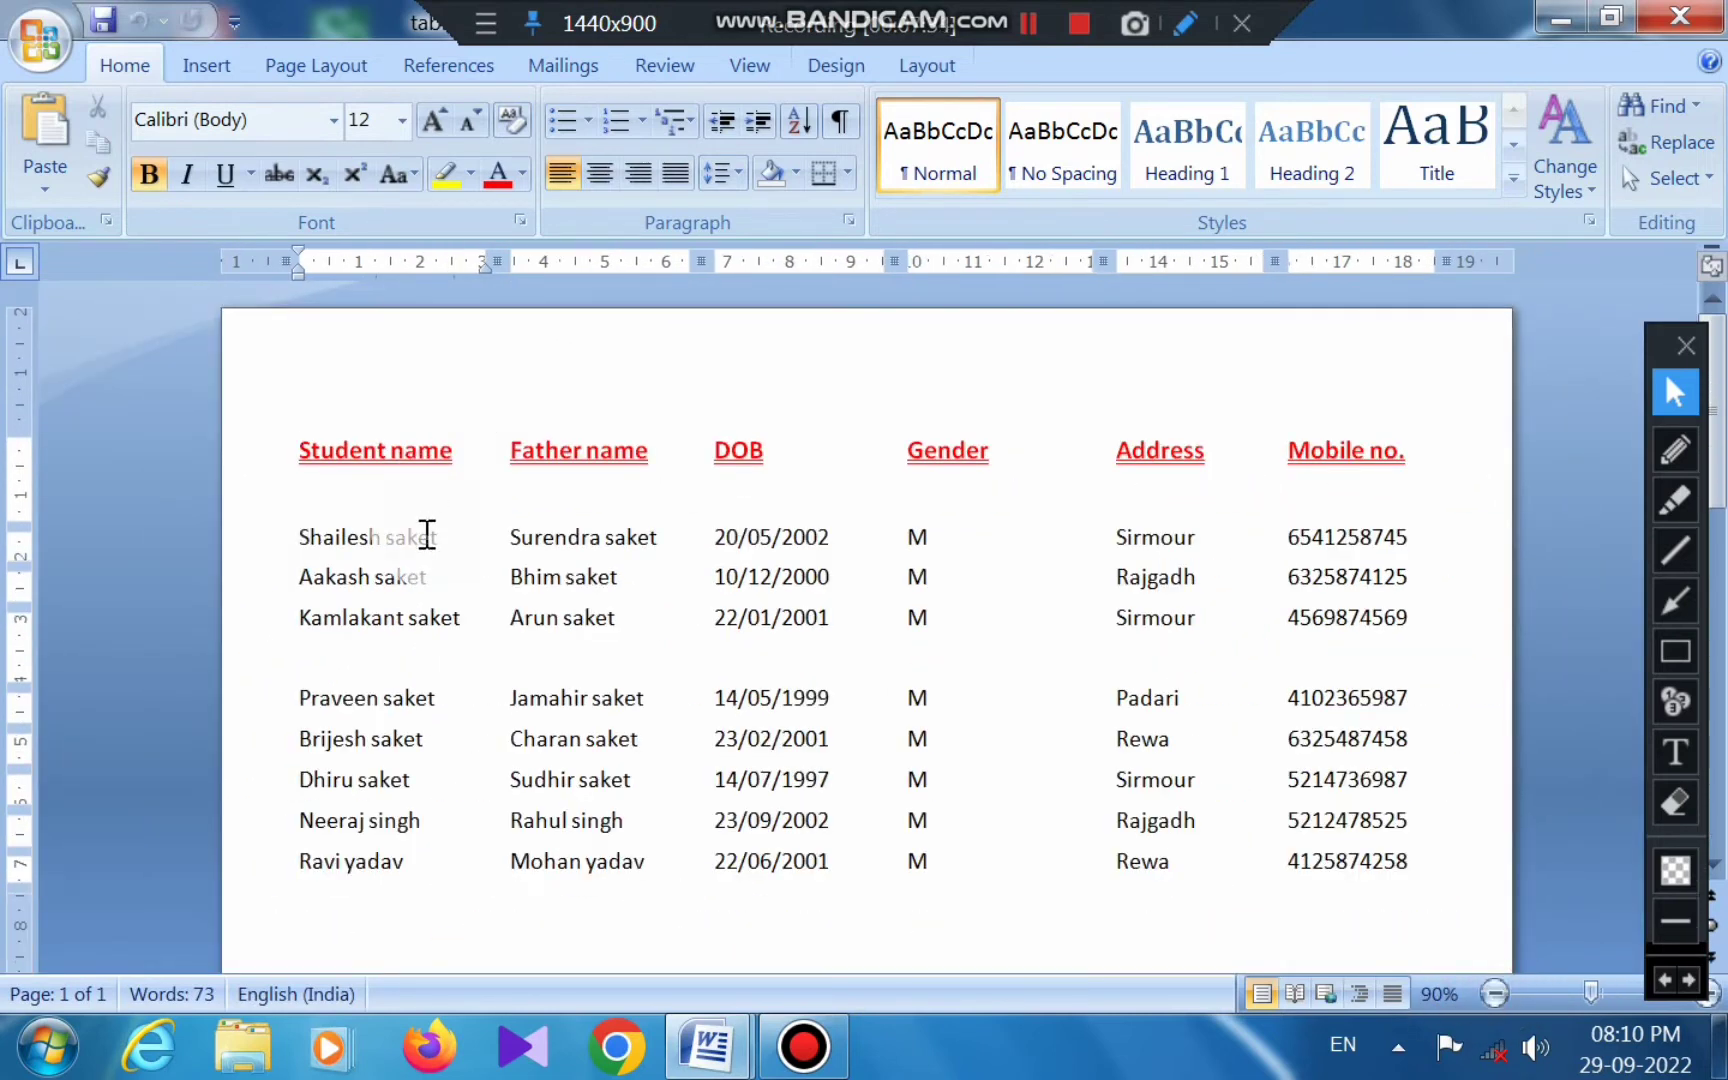
Select the whole student table and apply All Borders to its cells.
click(309, 436)
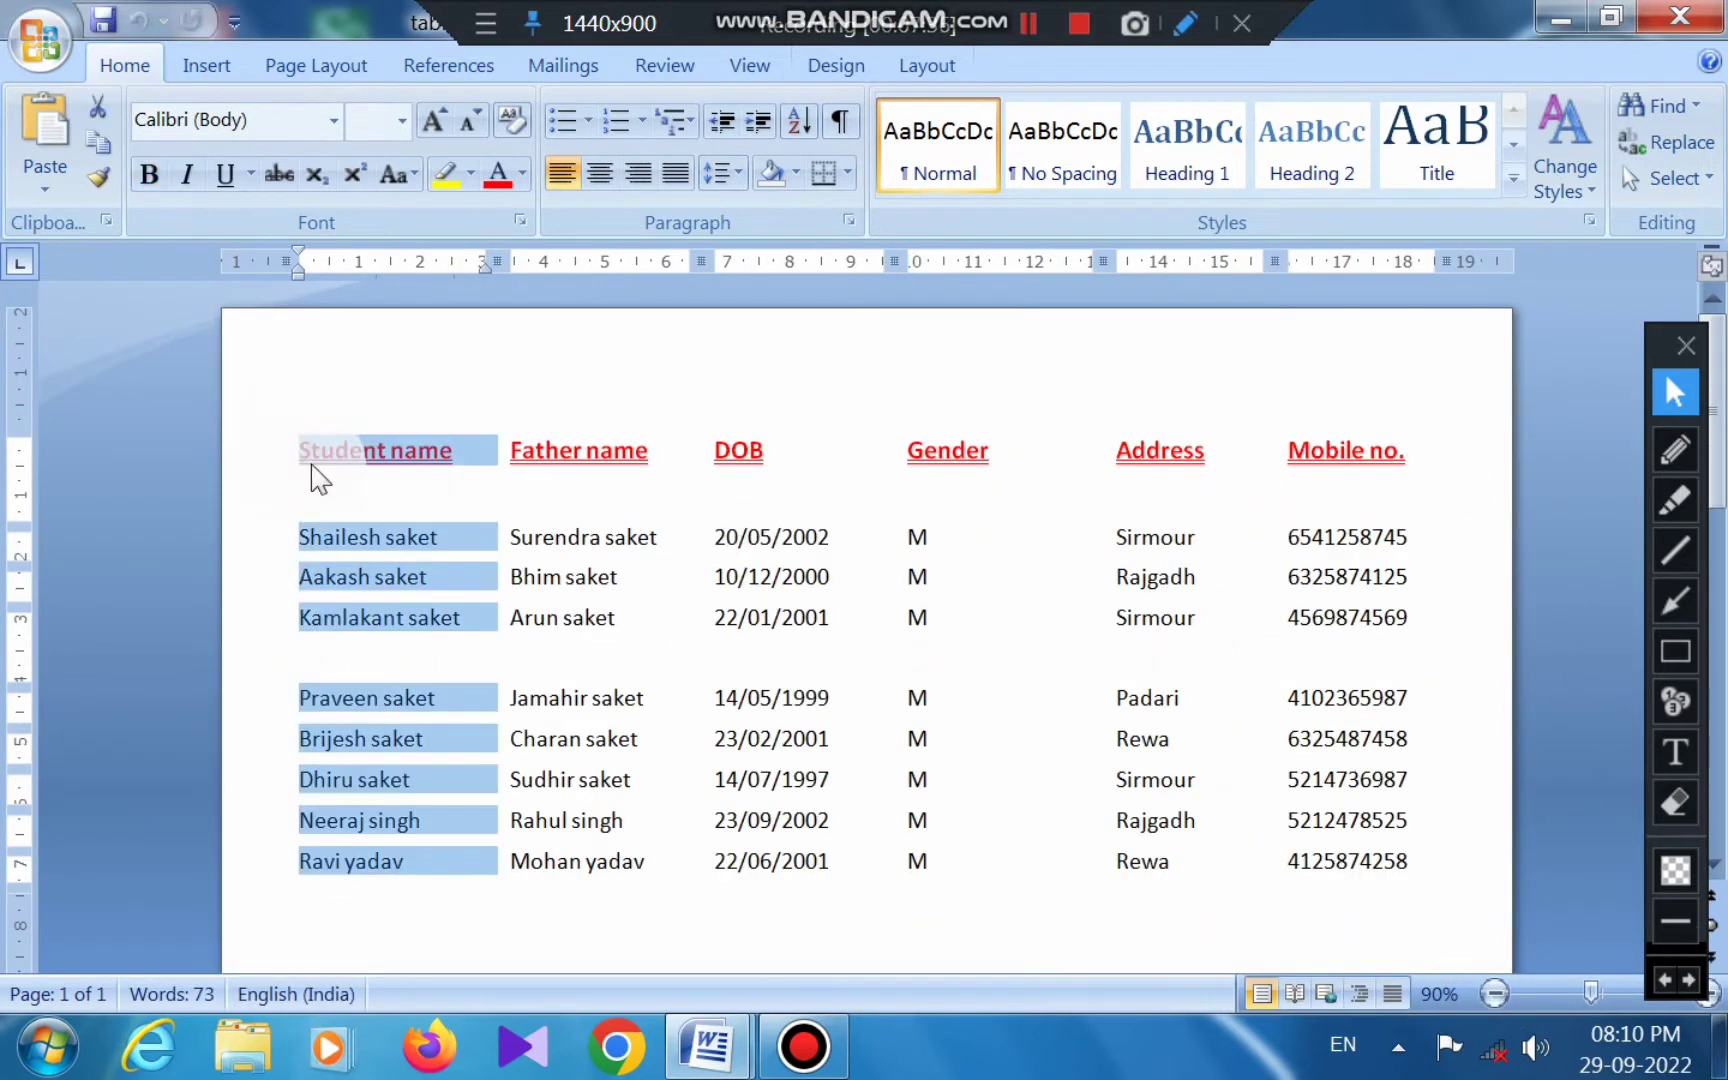
click(320, 474)
click(292, 432)
click(376, 452)
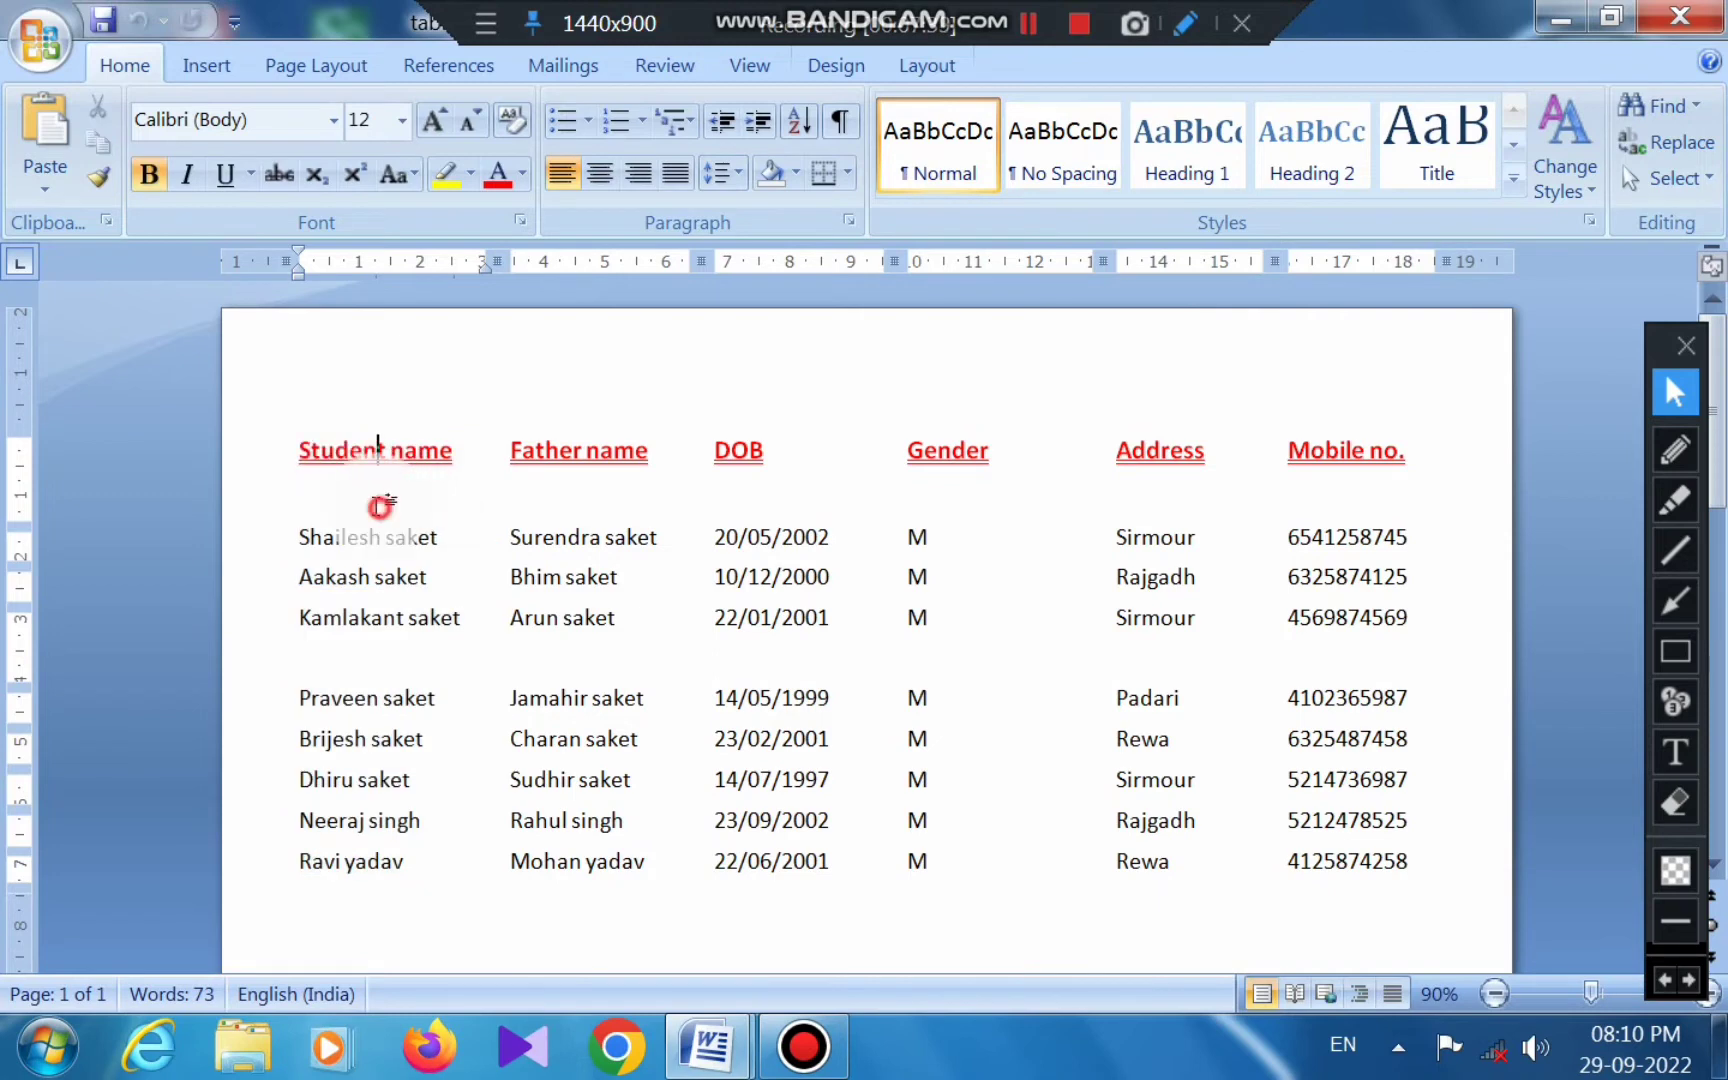
click(302, 432)
click(288, 454)
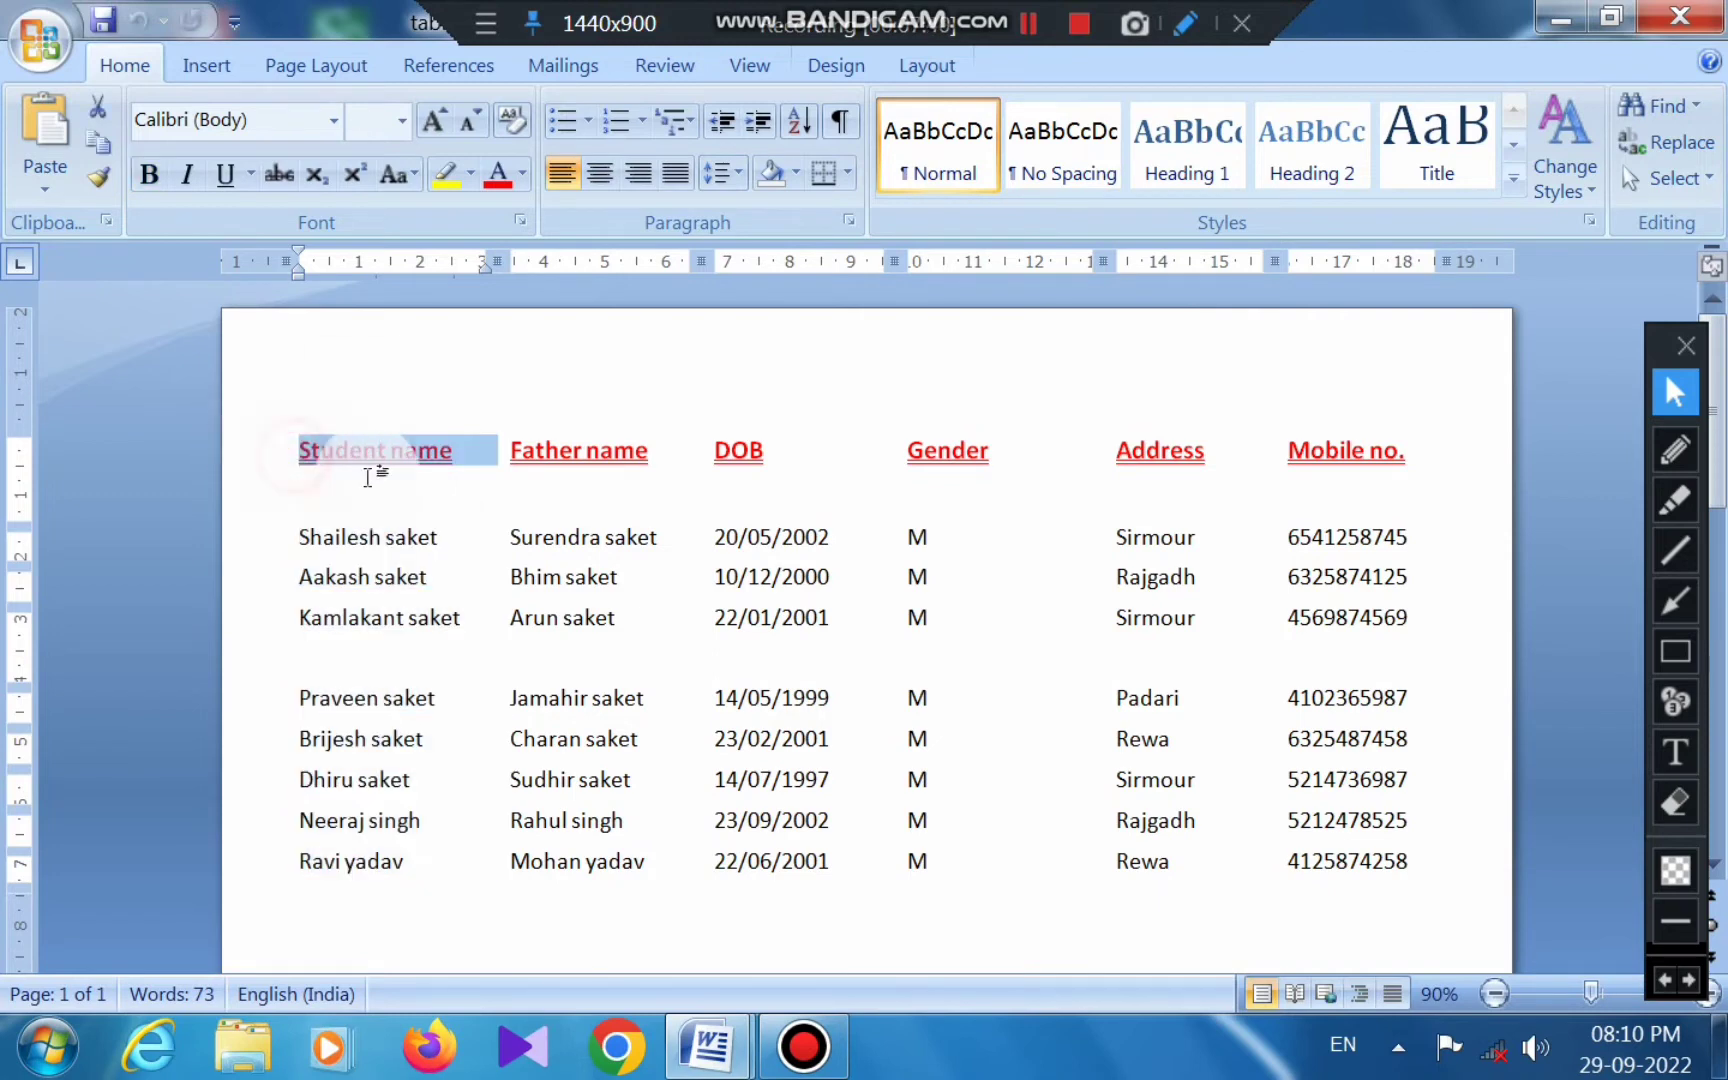
click(300, 450)
drag(300, 448, 1450, 899)
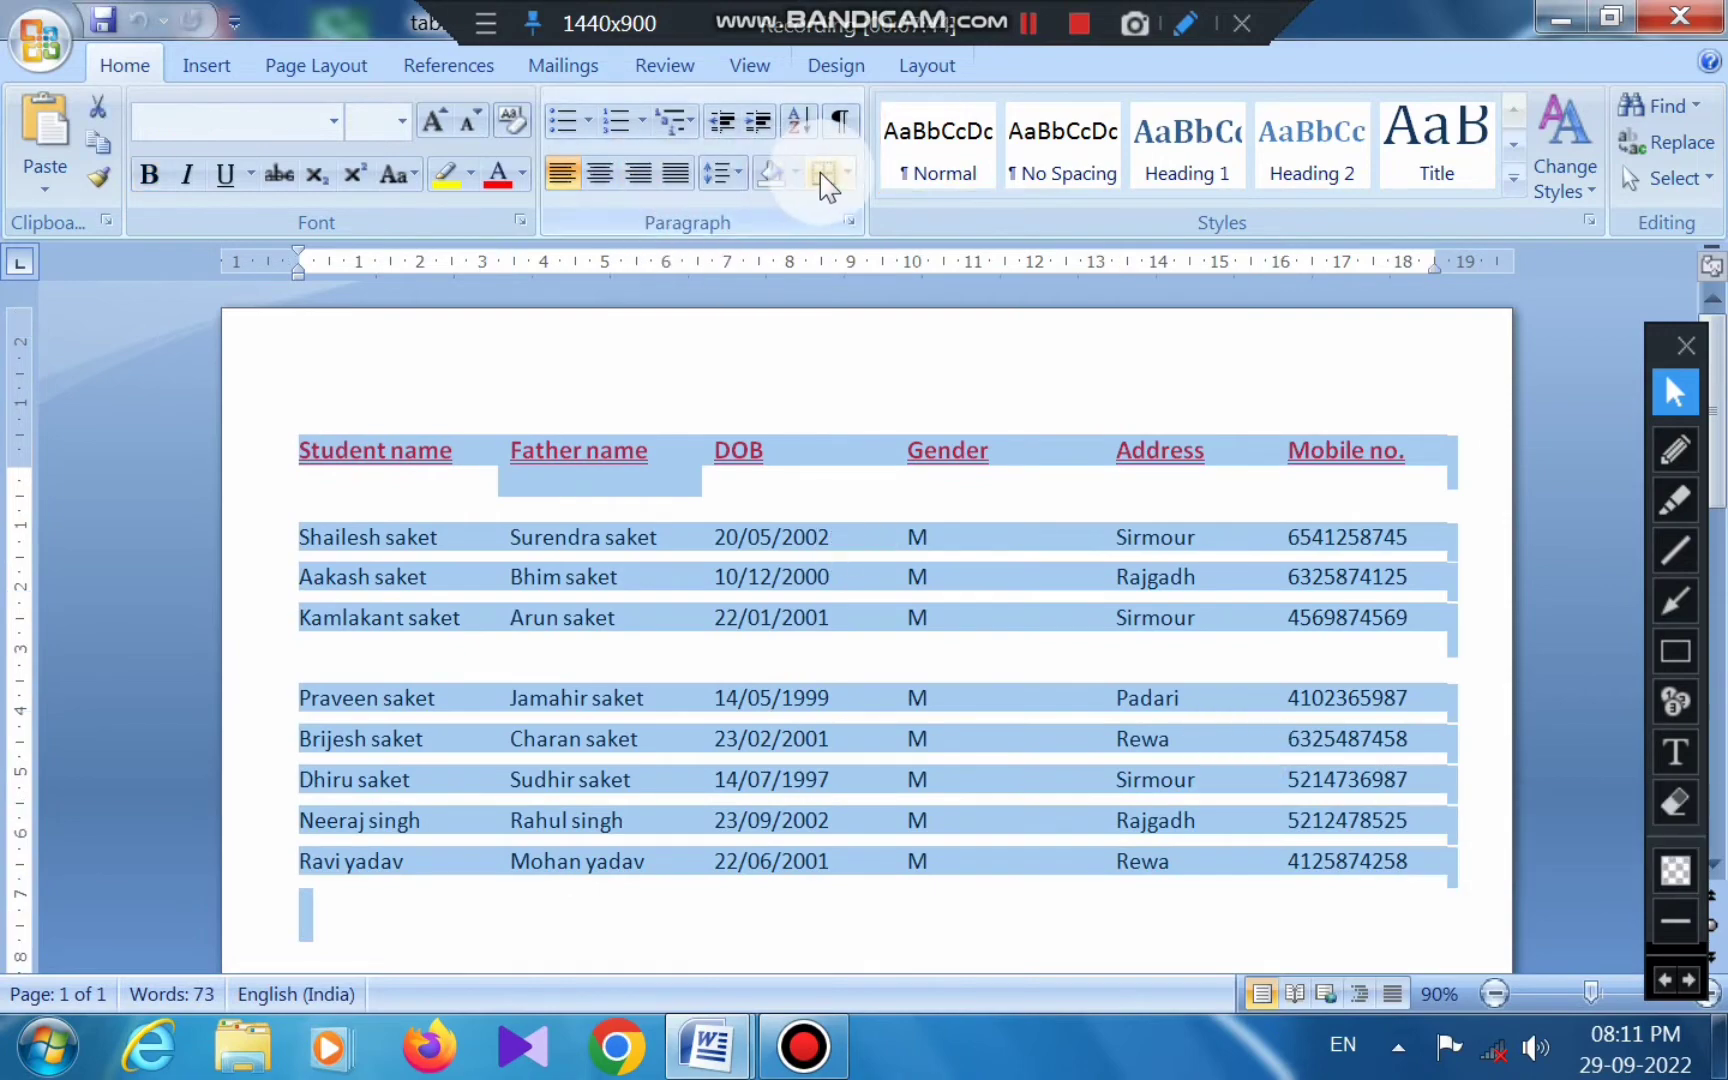
click(851, 176)
click(845, 408)
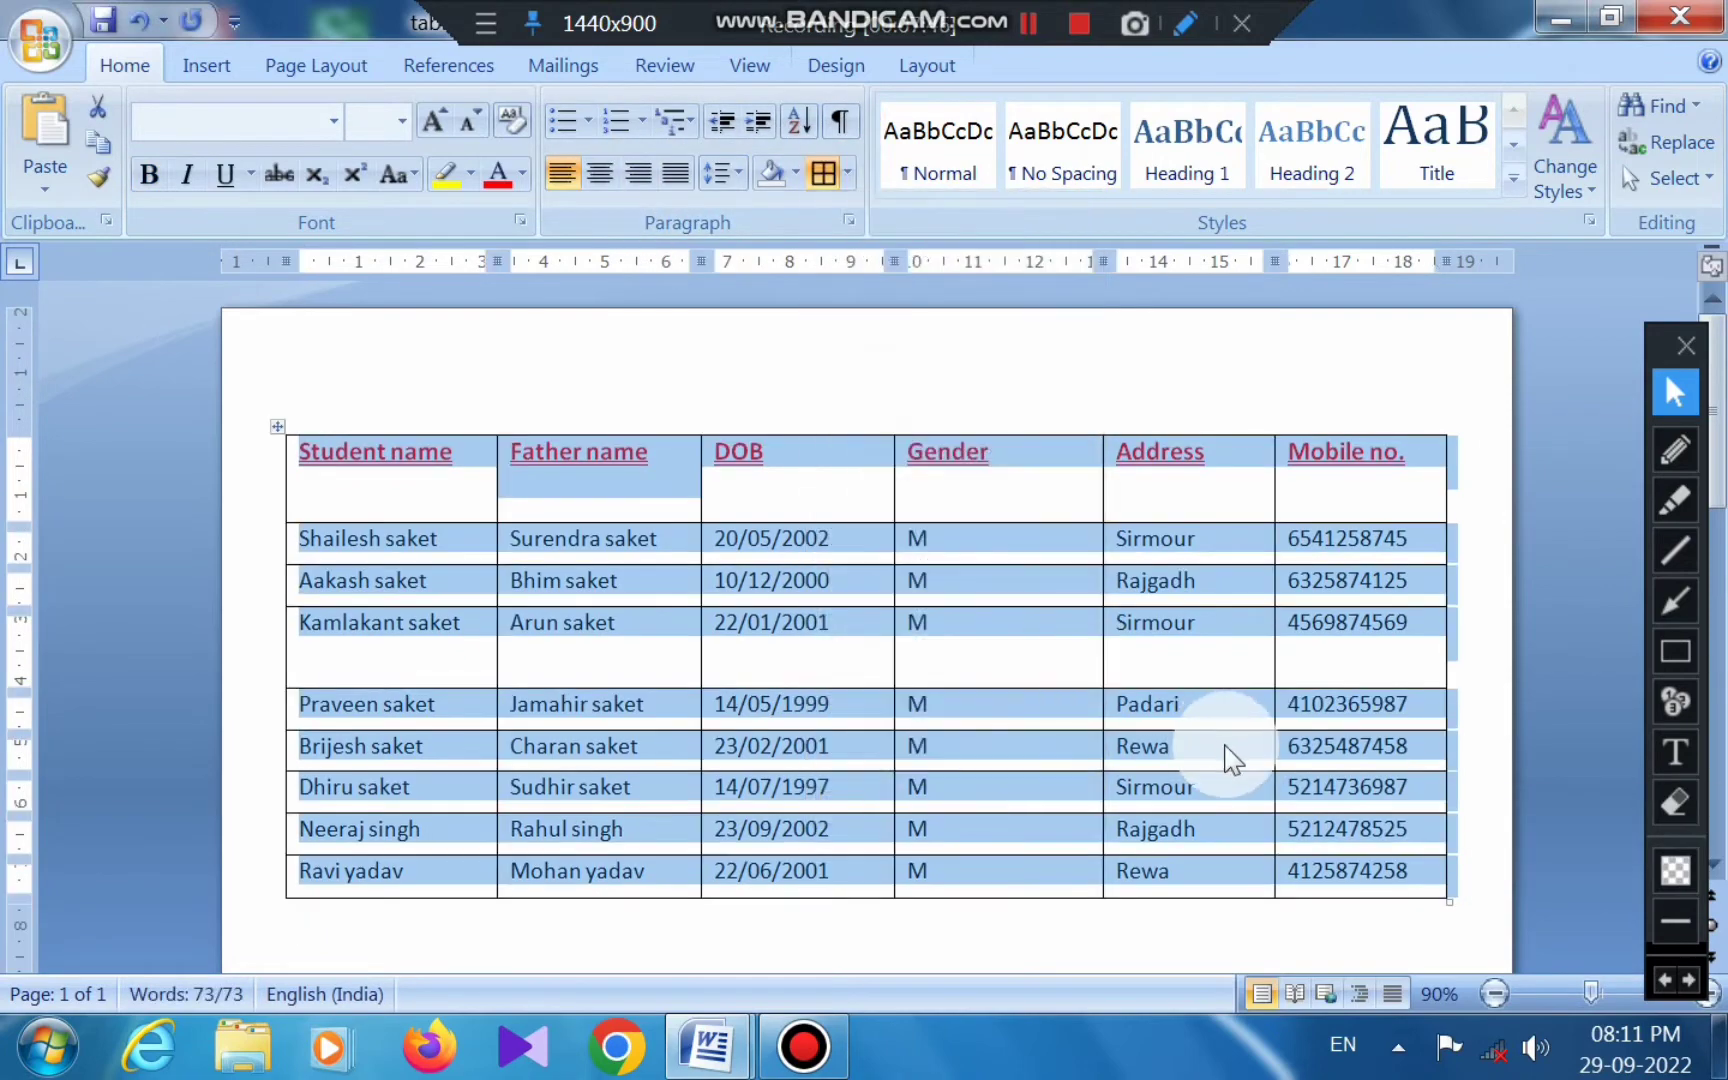
click(1201, 764)
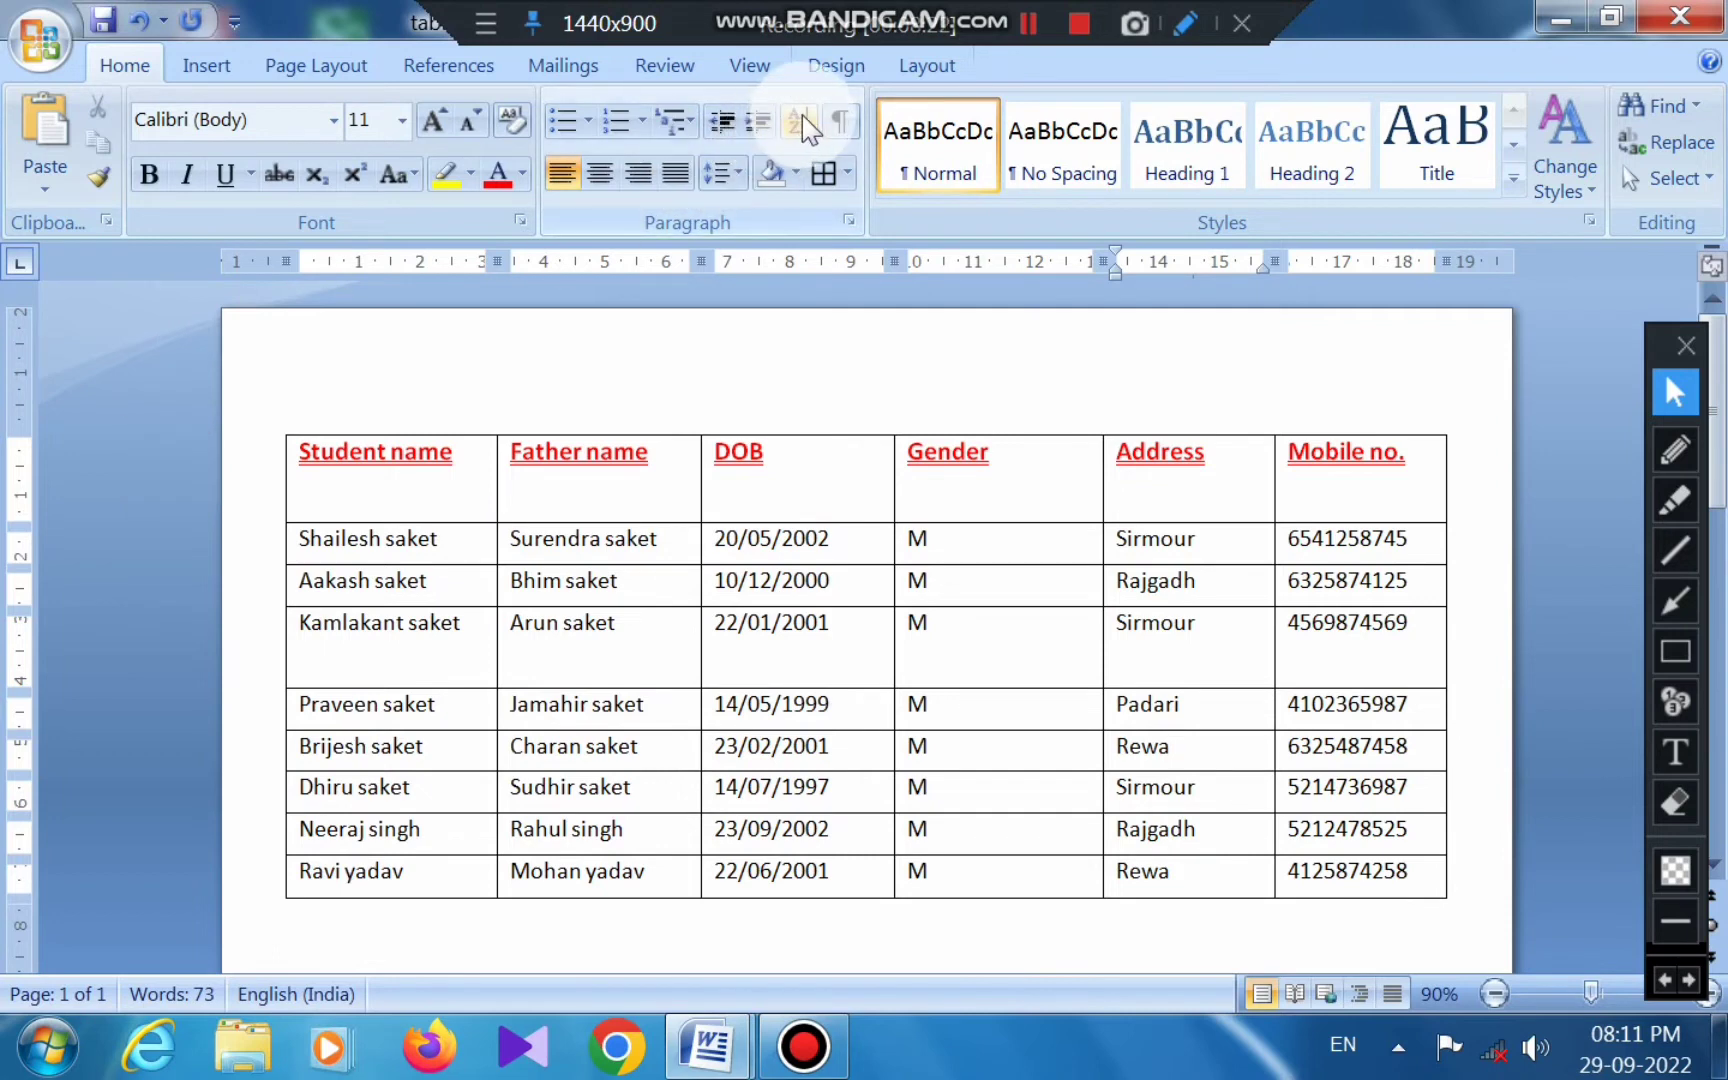
Sort the entire student table by Student name as text in ascending order, treating the first row as a header row.
click(1019, 597)
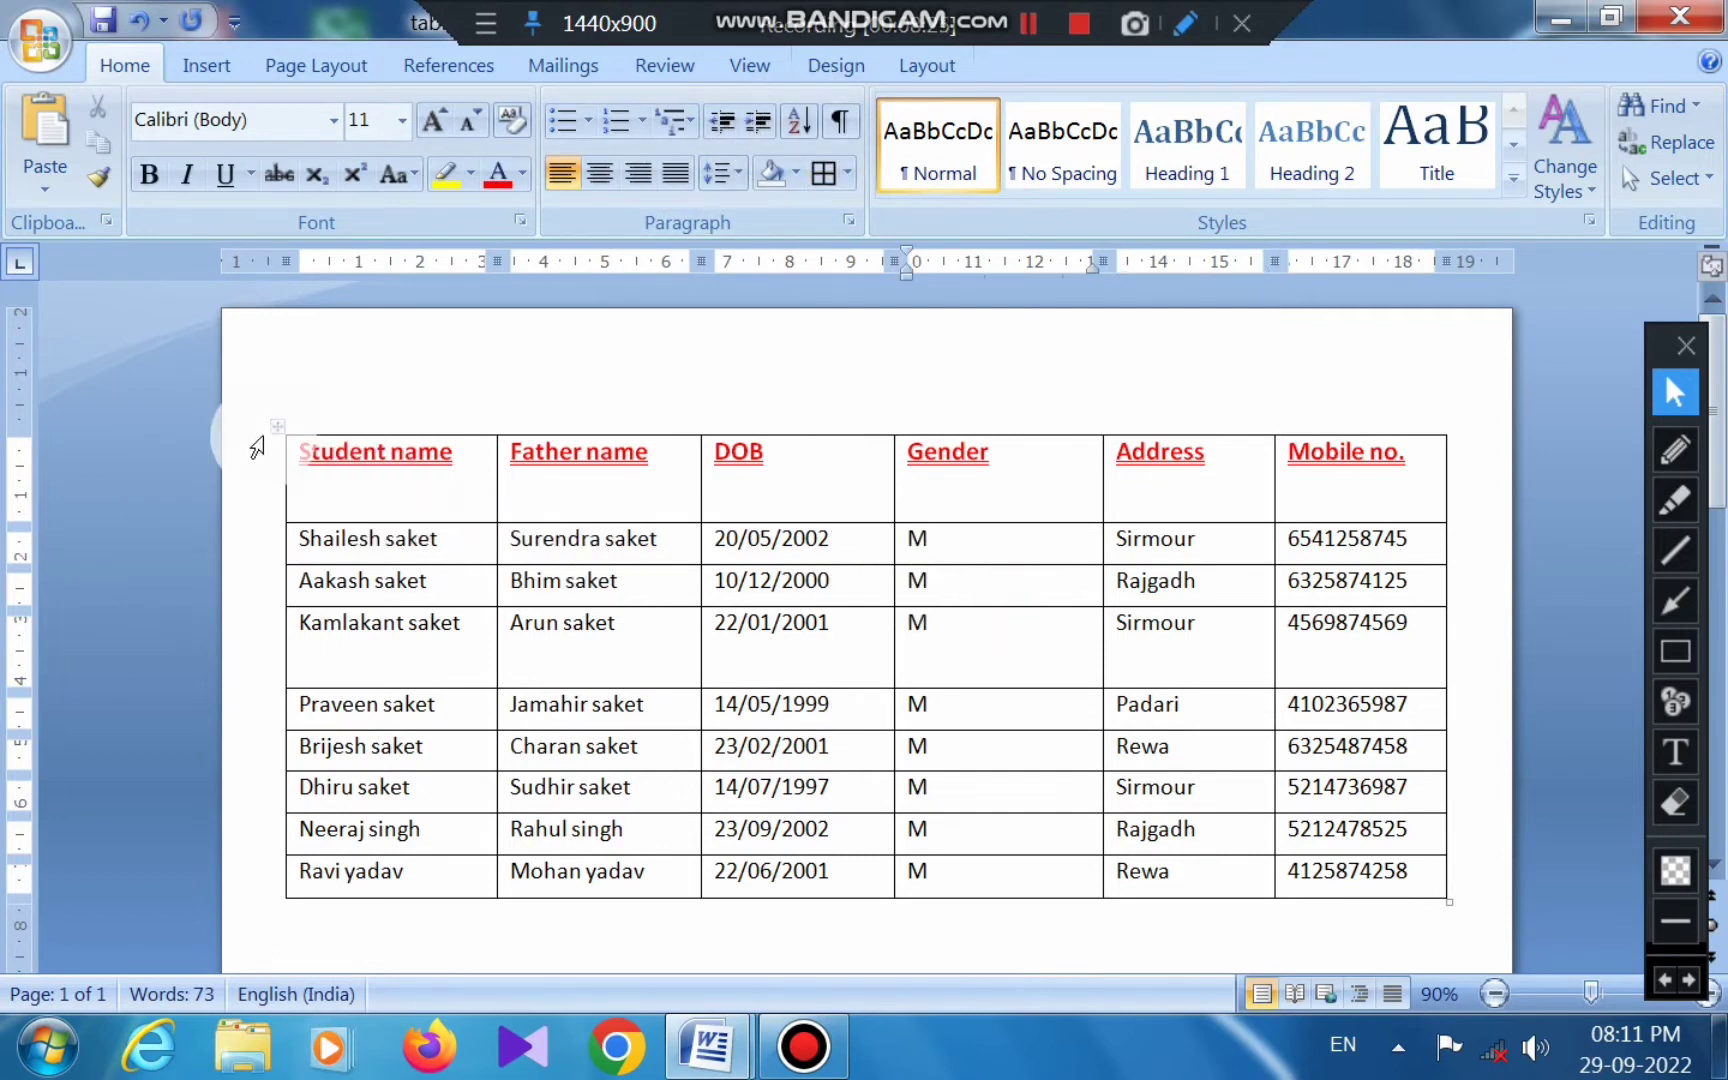
click(281, 421)
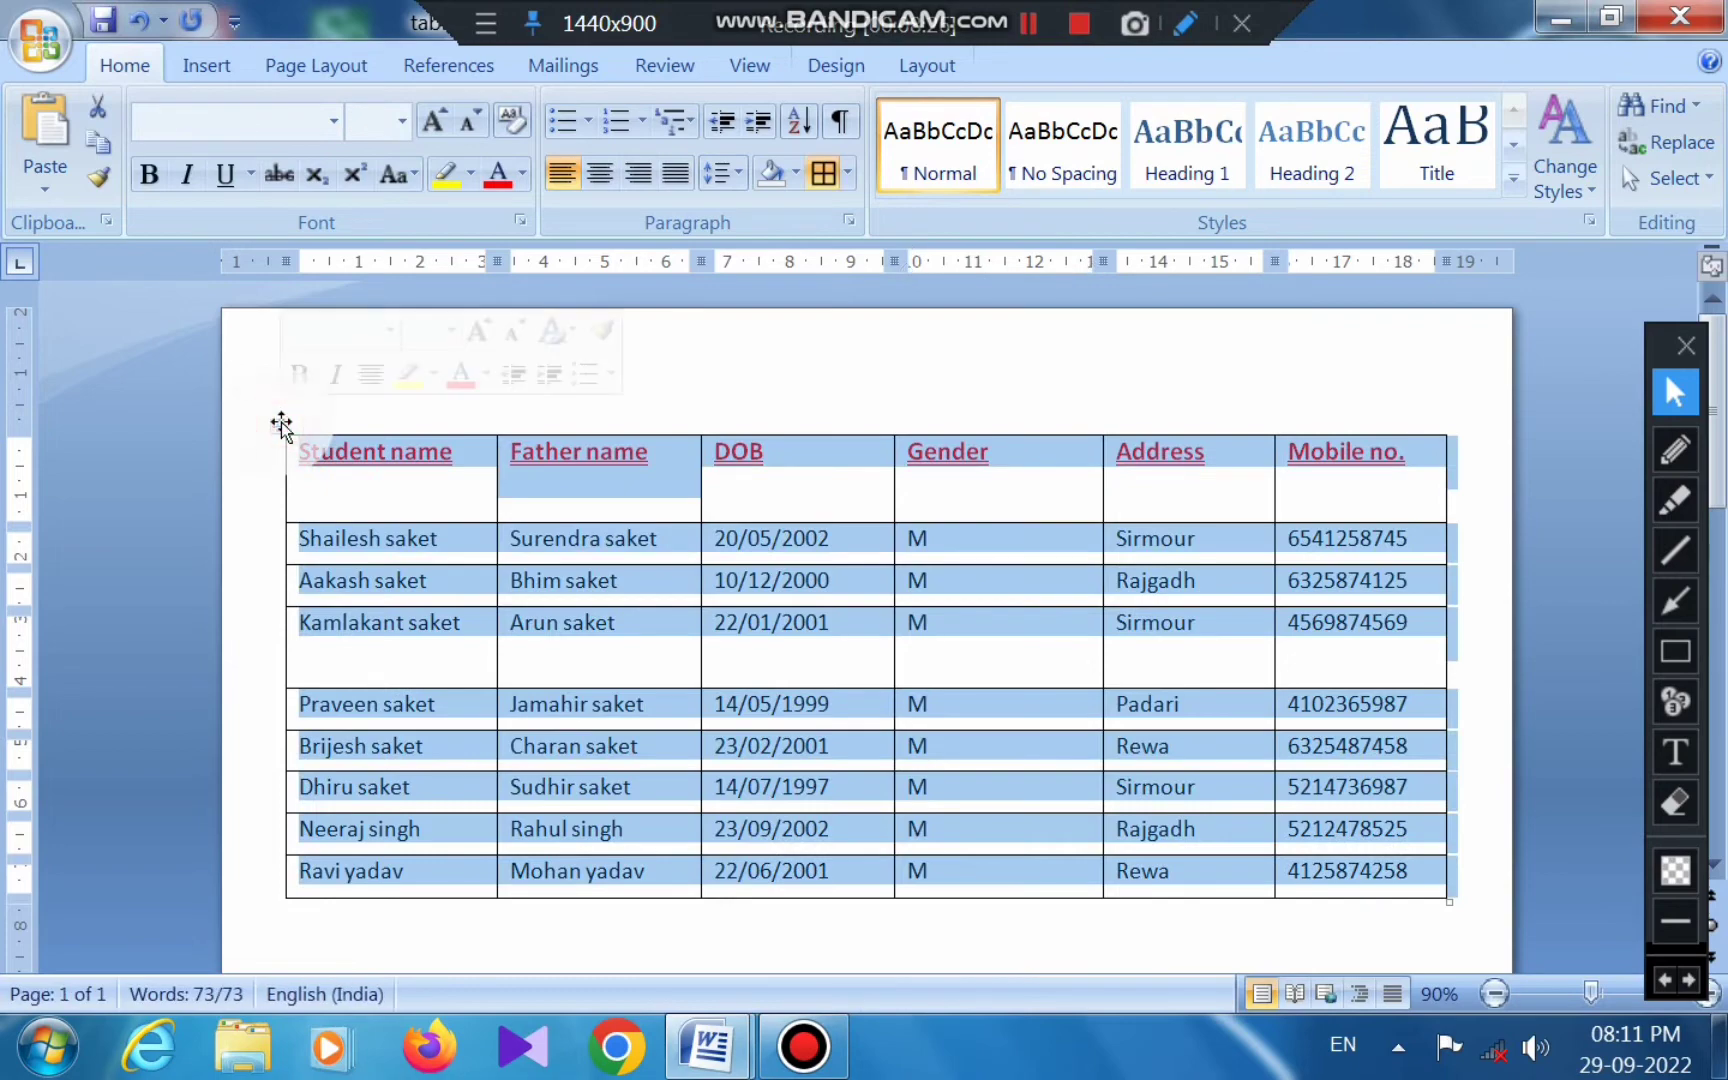
click(795, 122)
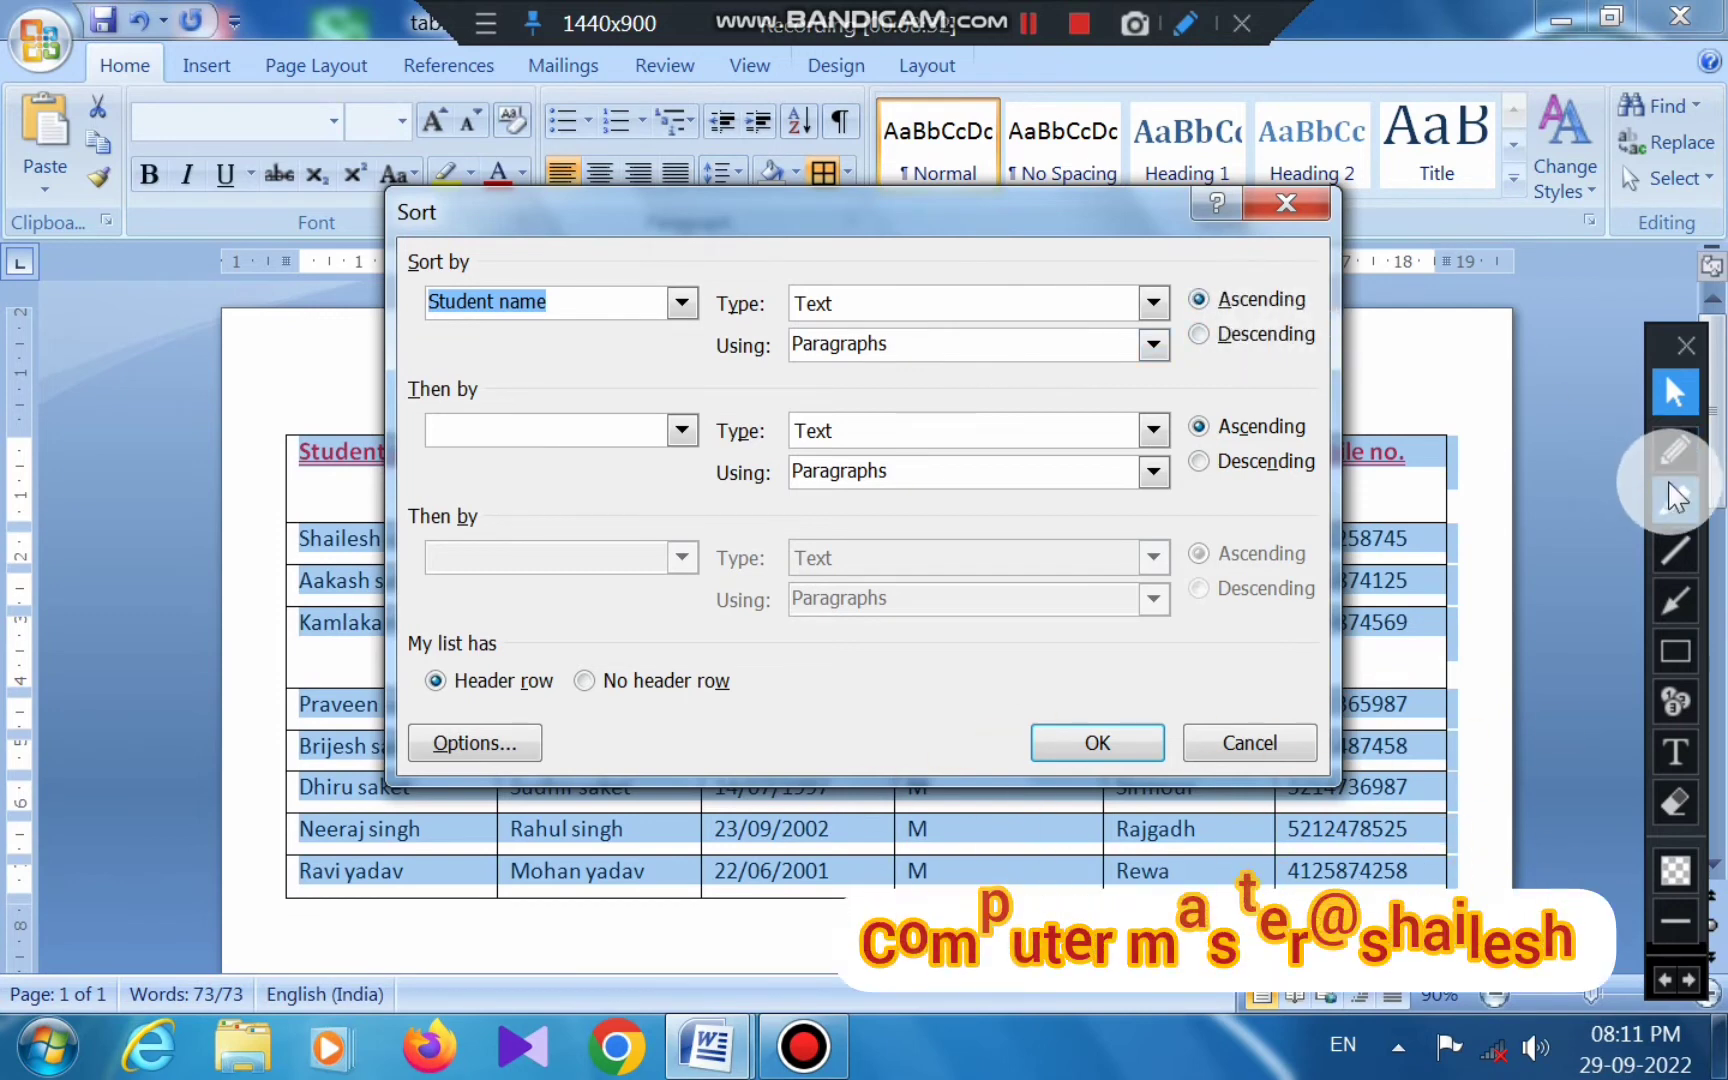
click(1675, 651)
drag(1150, 248, 1350, 400)
mouse_move(1183, 265)
mouse_down()
mouse_move(1285, 315)
mouse_move(1325, 292)
mouse_up()
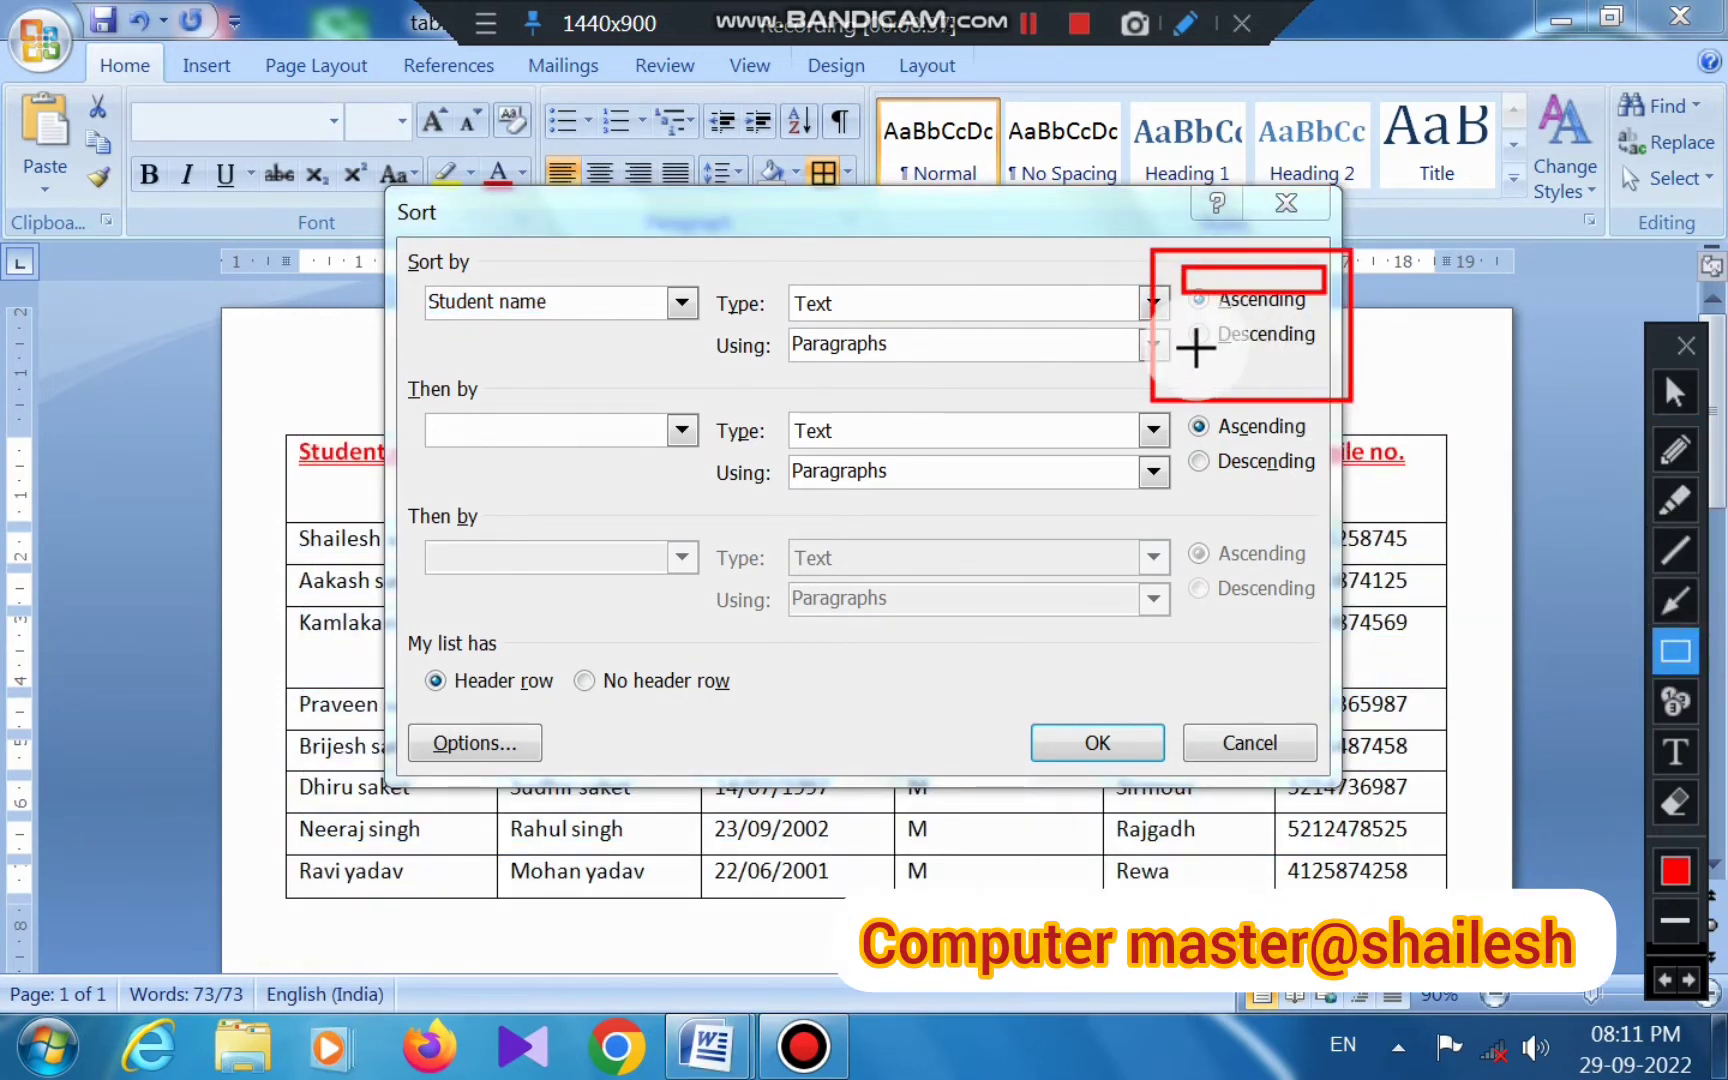
drag(1187, 326, 1310, 345)
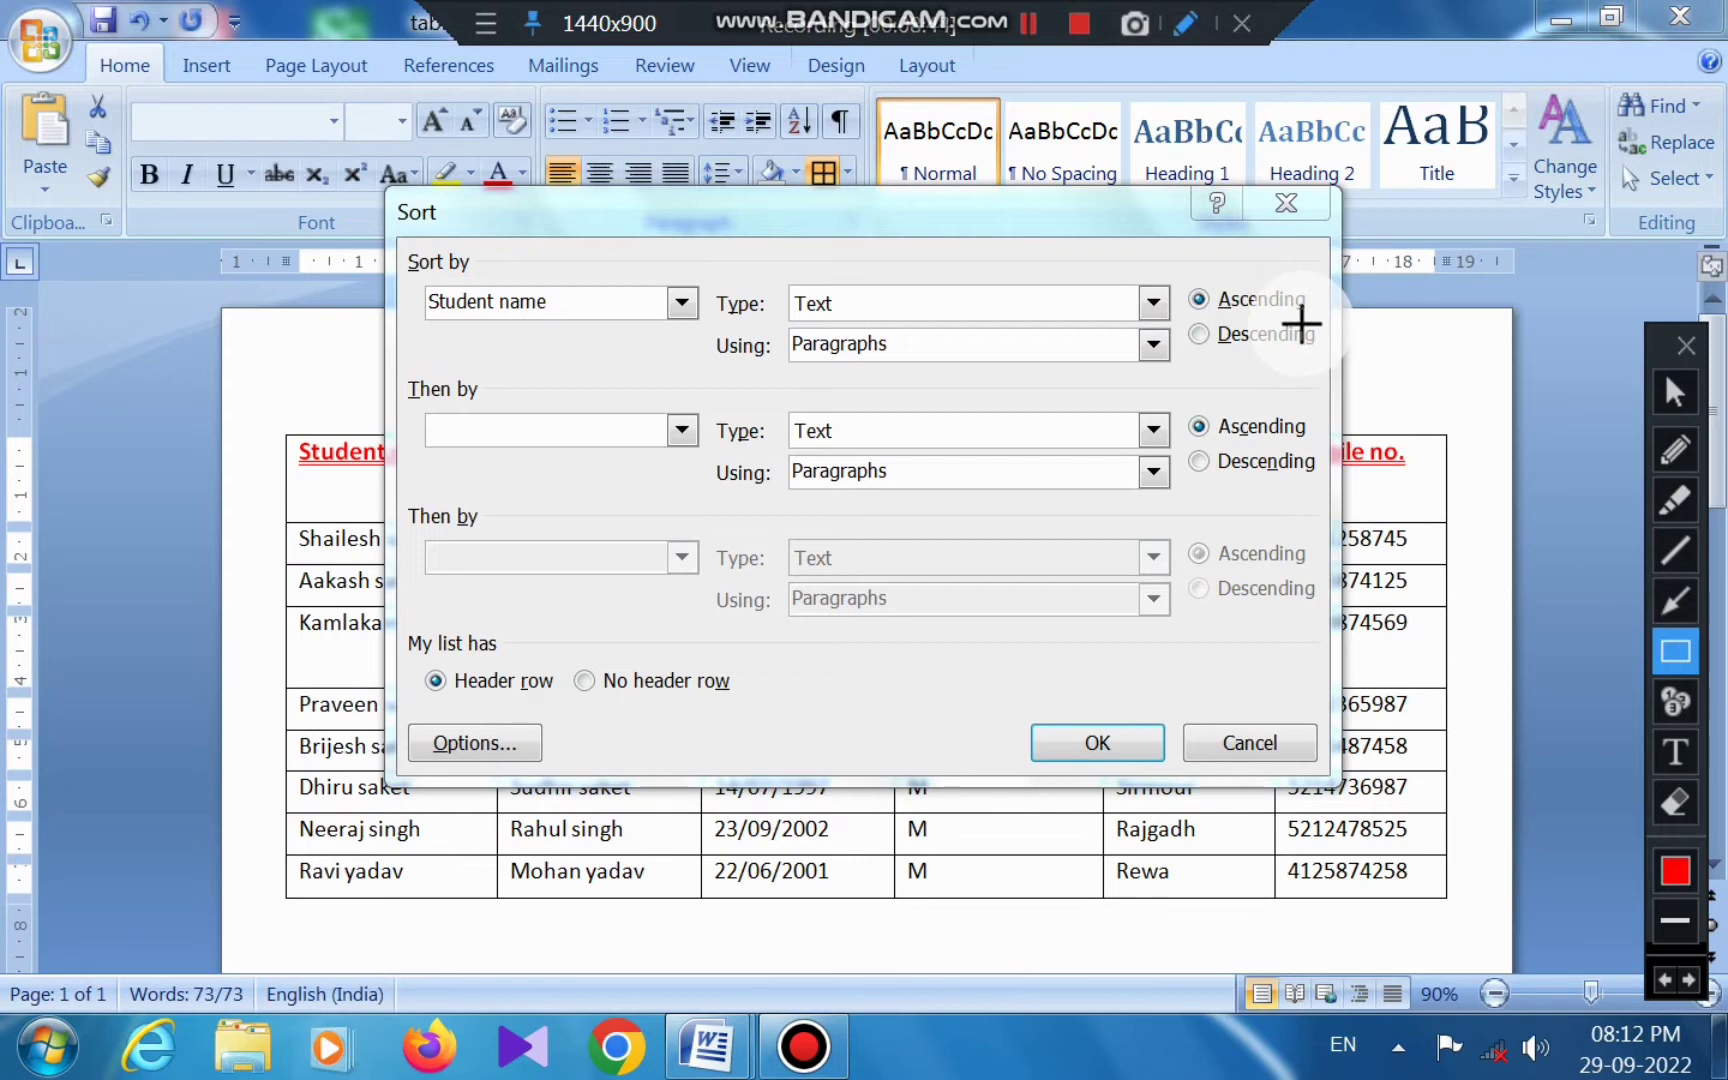
click(1670, 400)
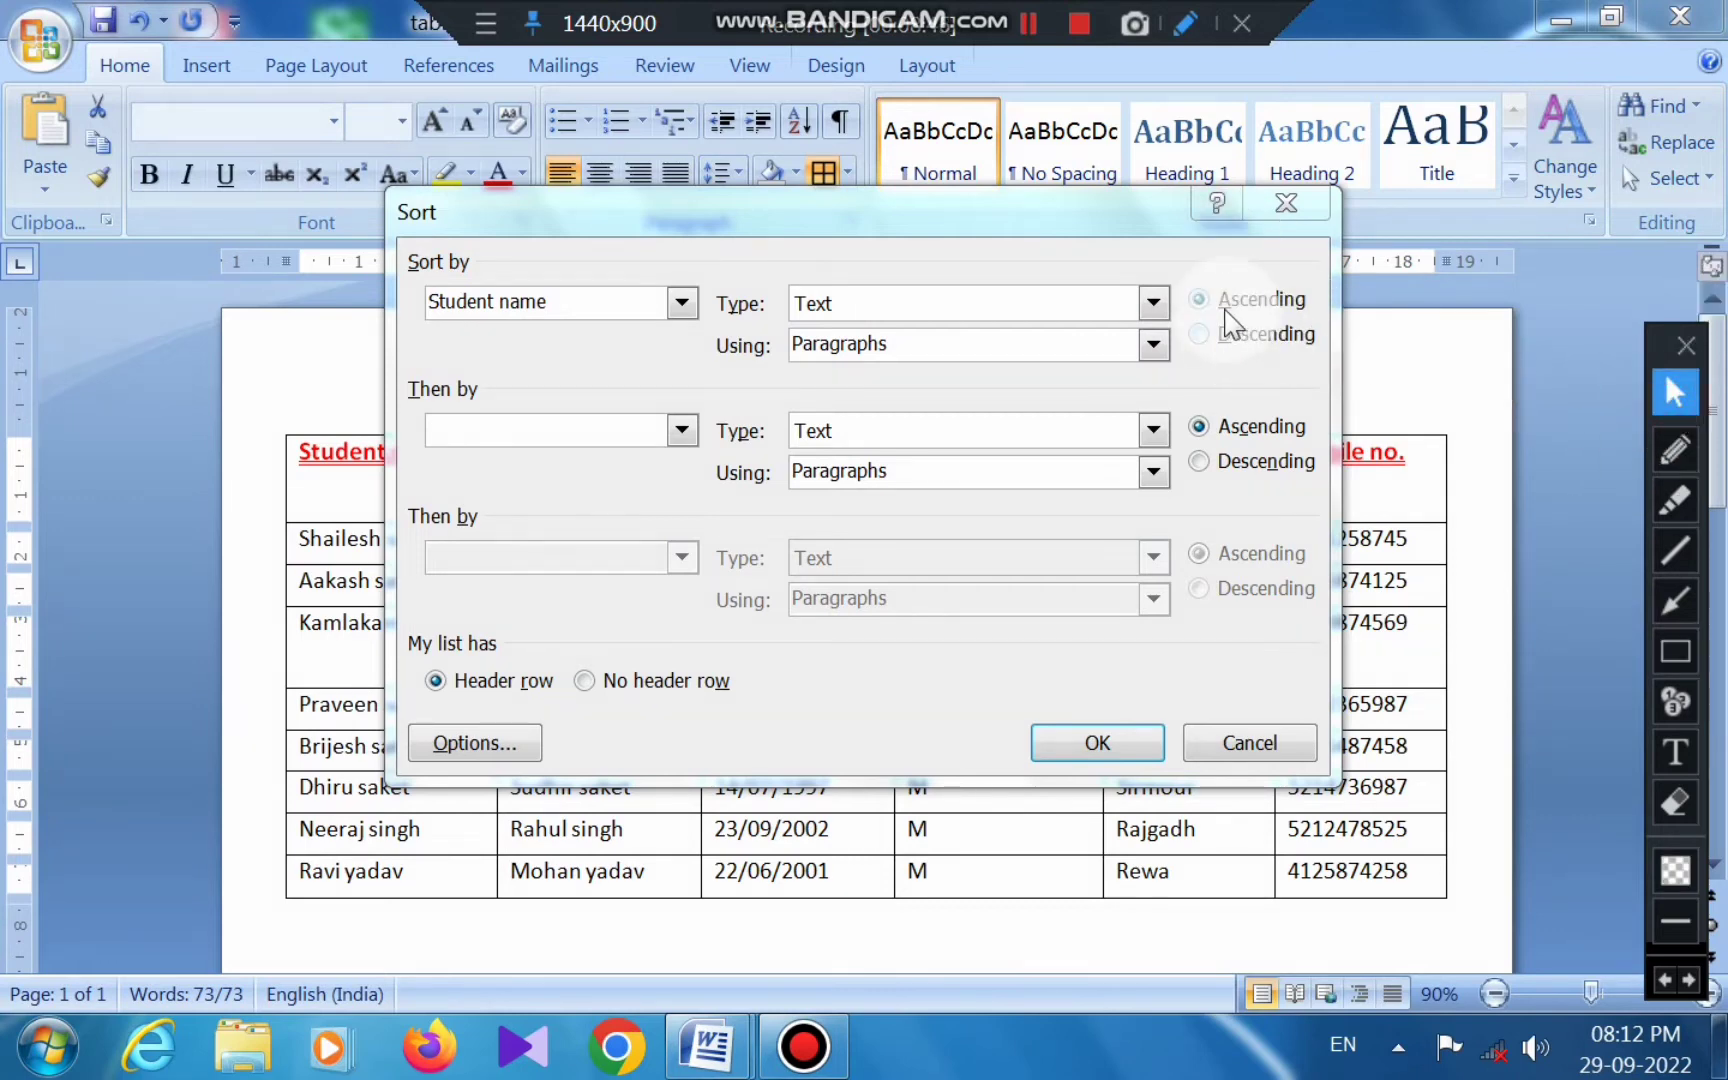
click(1199, 300)
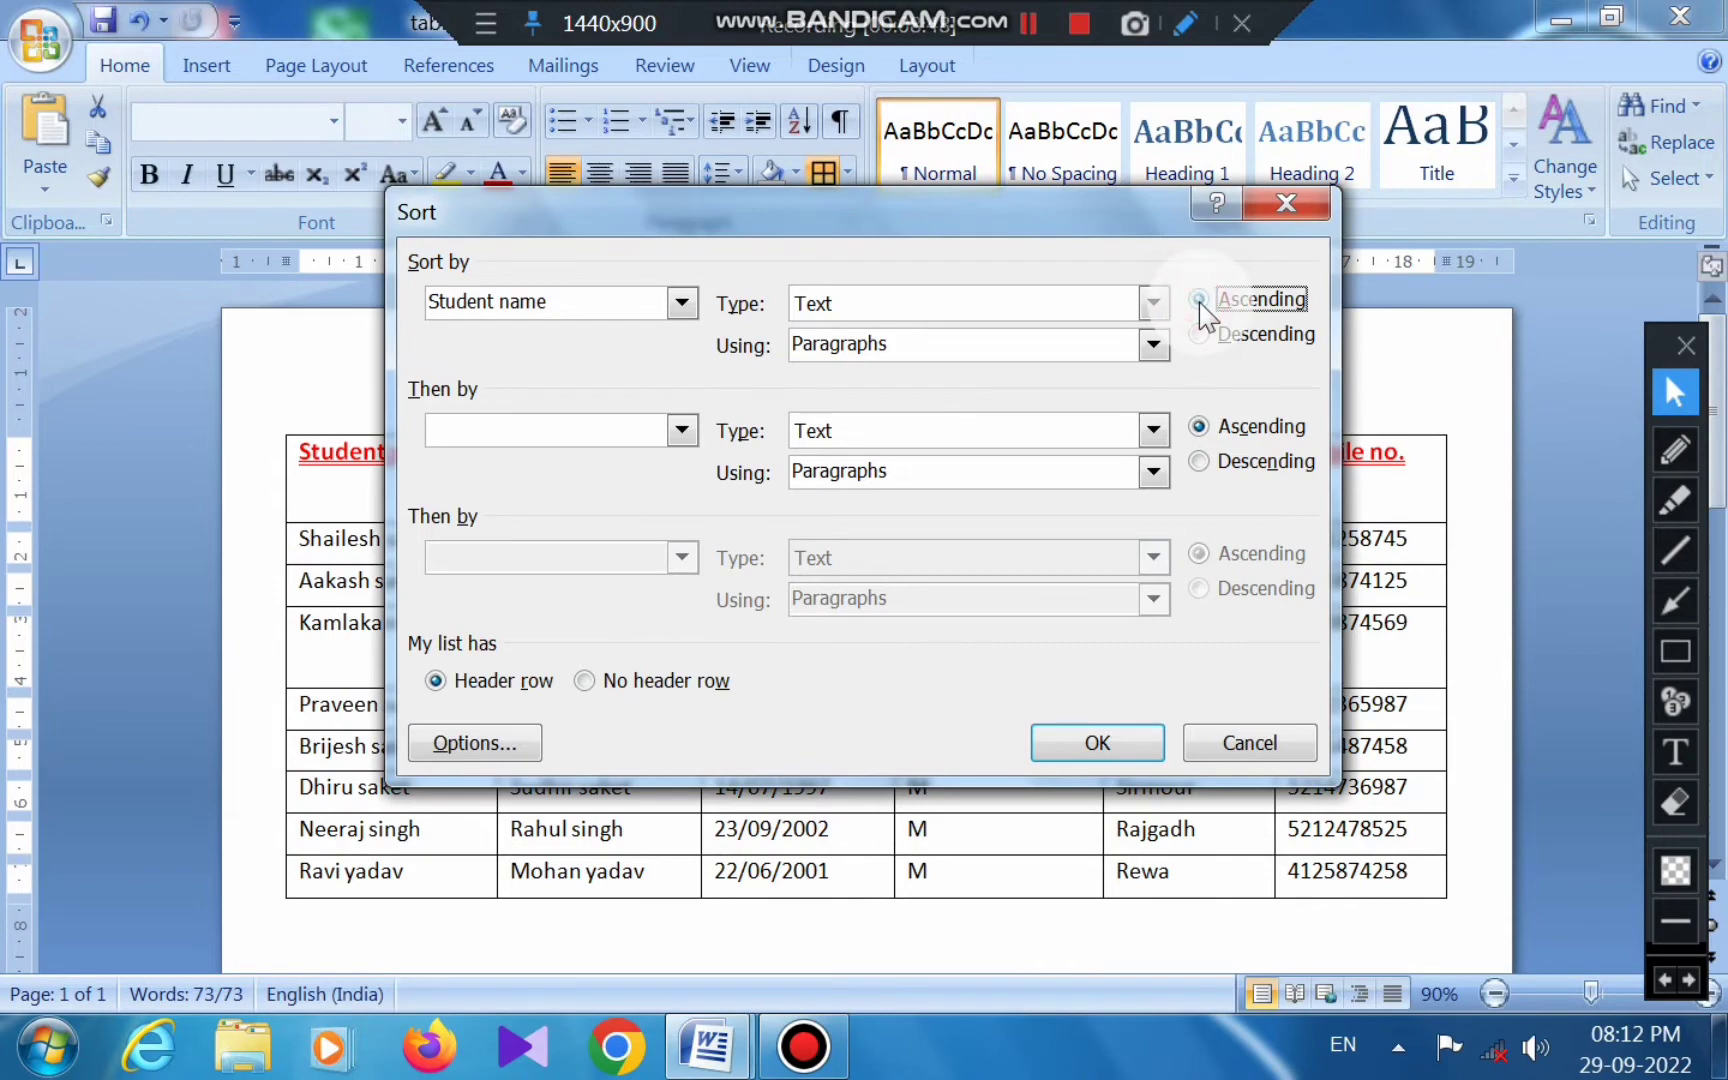
click(1089, 744)
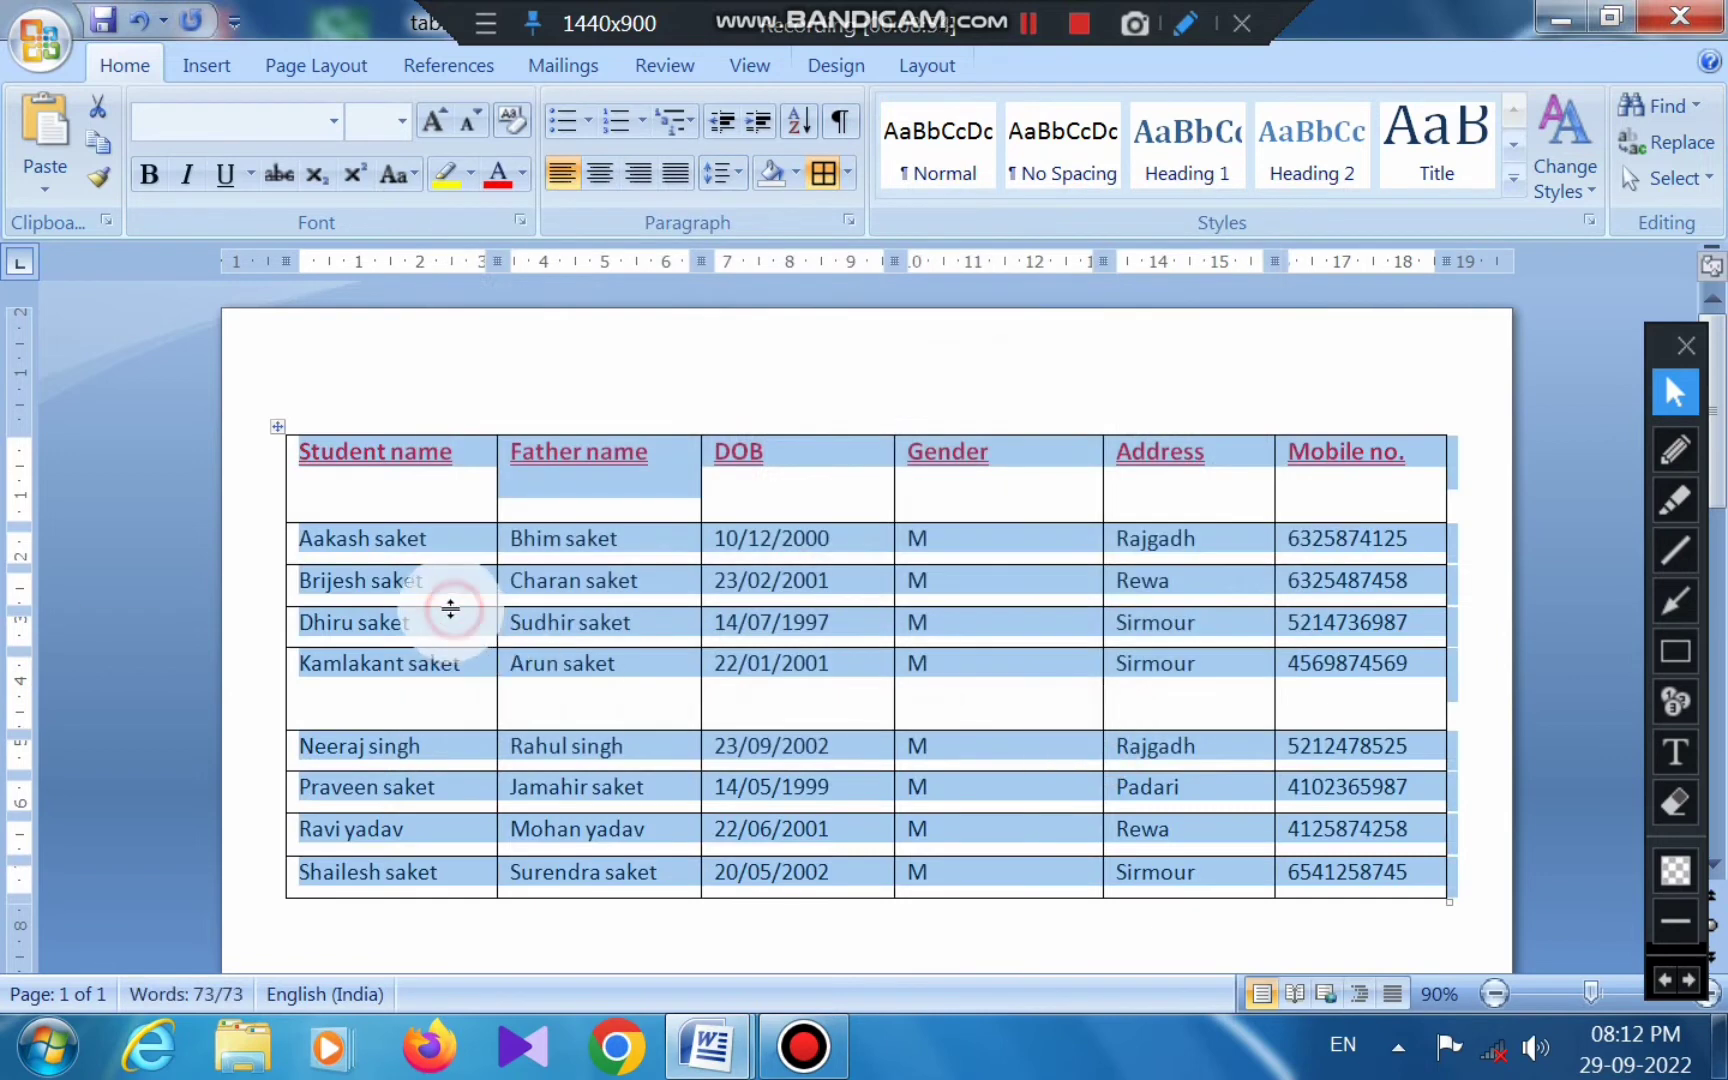
click(424, 559)
click(326, 548)
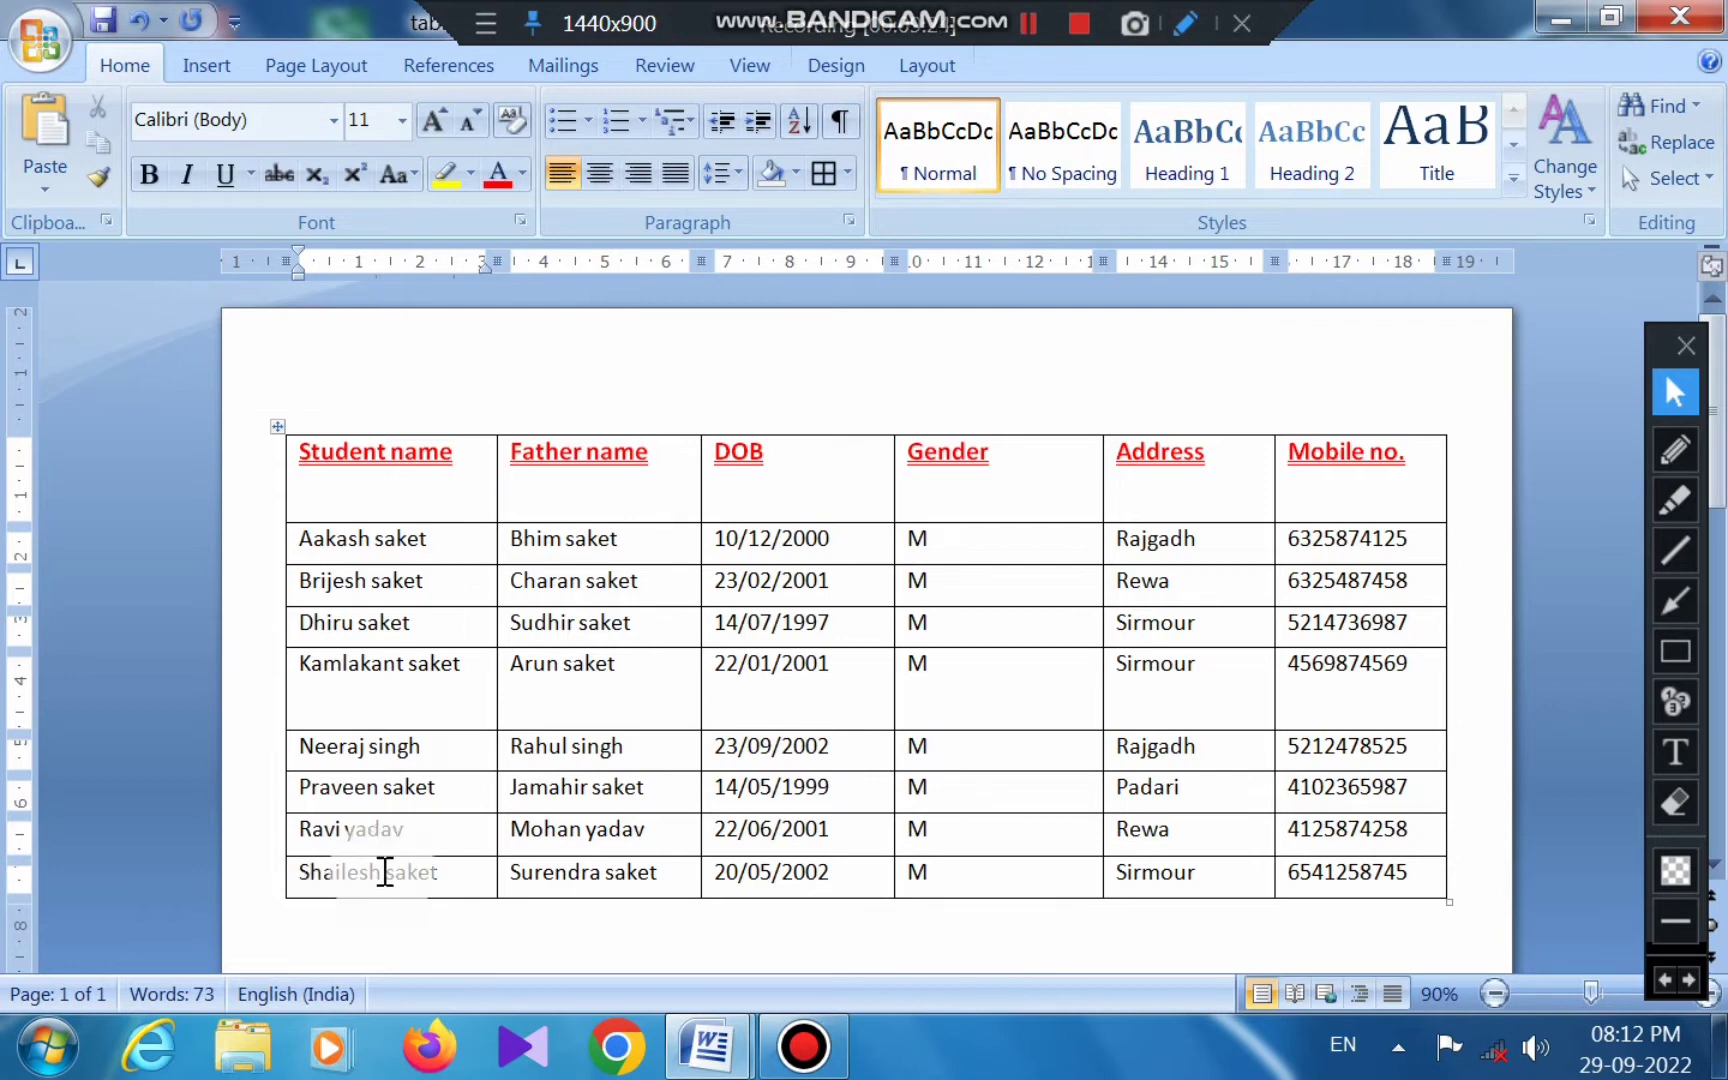
Close the student table document and return to the blank document.
scroll(378, 878, down, 1)
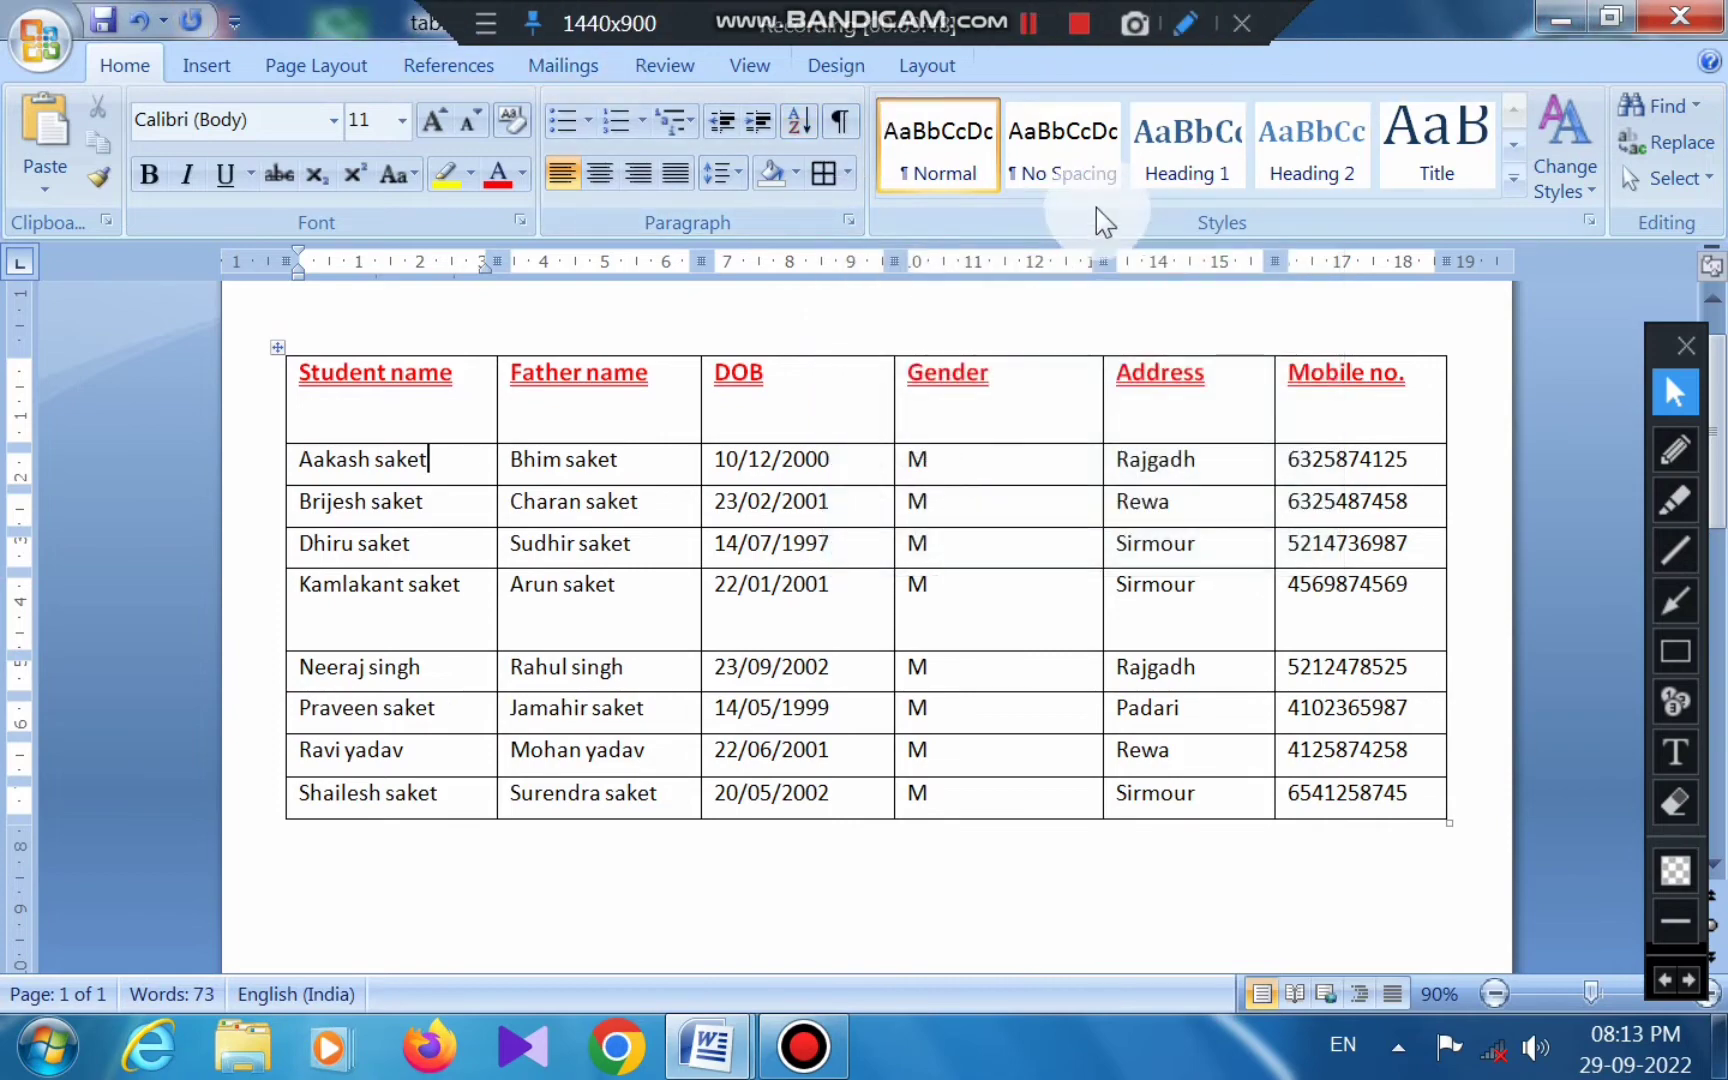
click(1720, 18)
click(855, 612)
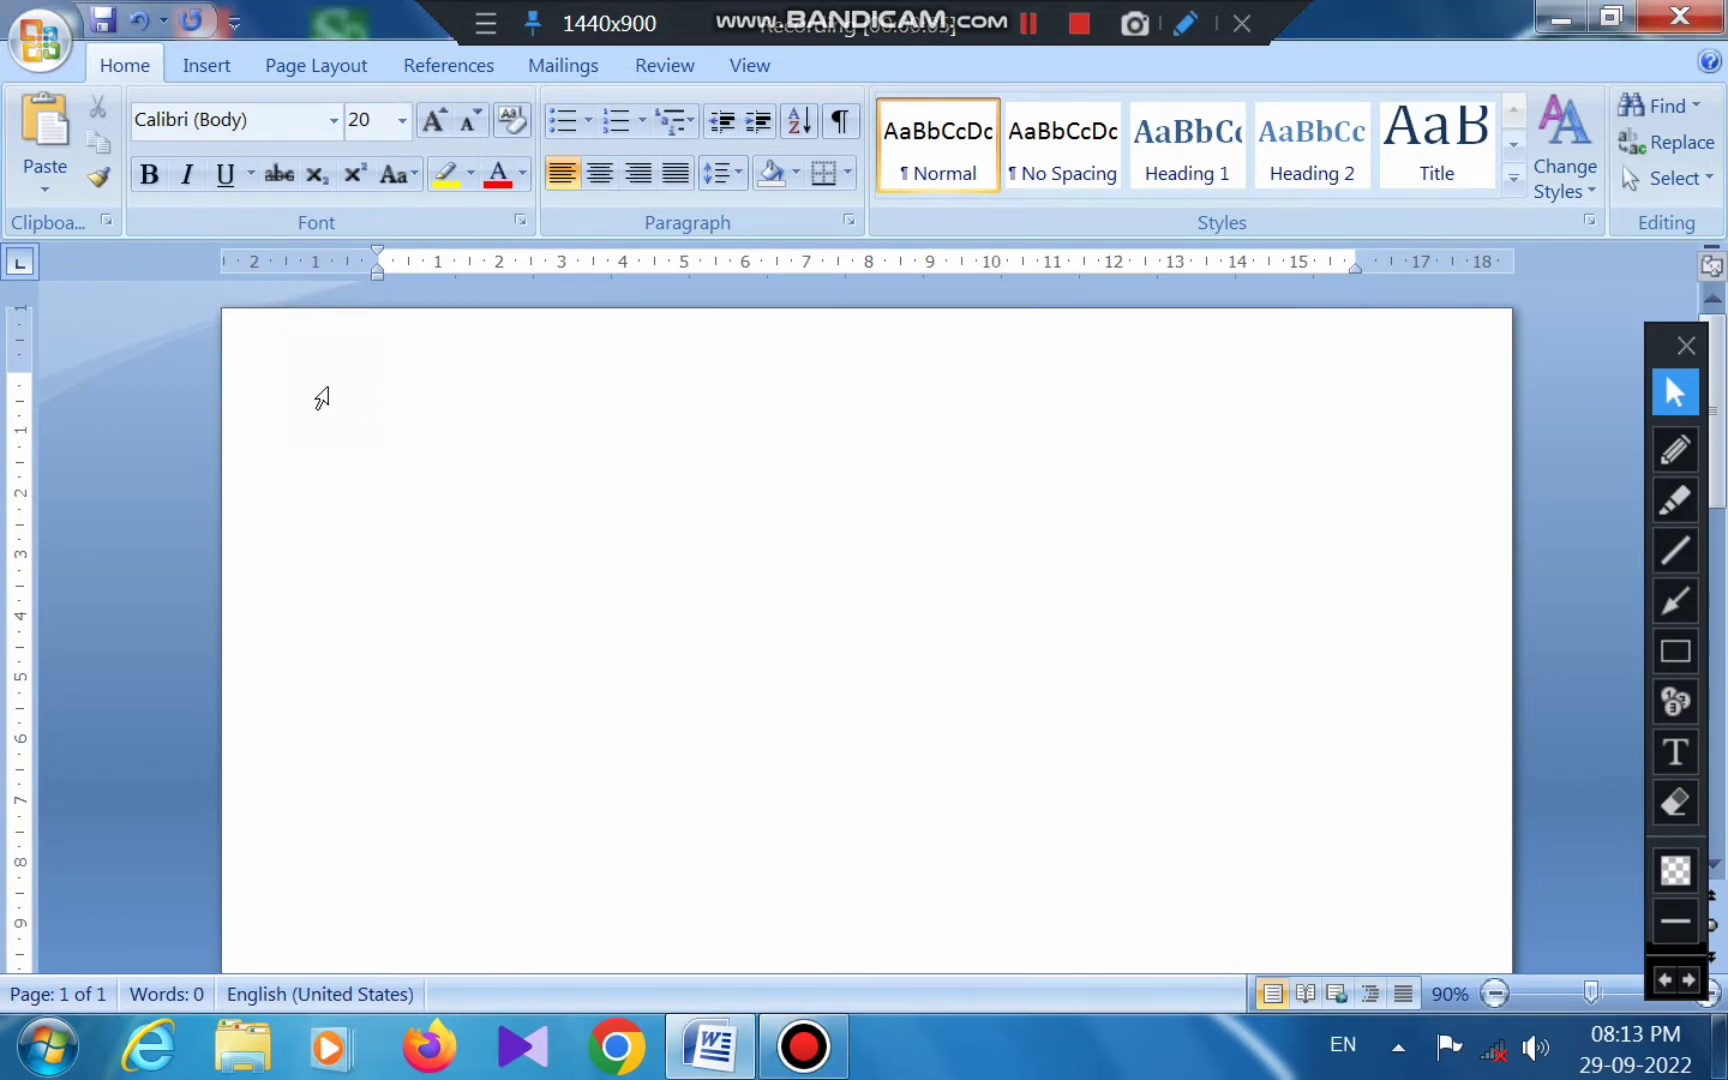
Generate sample paragraphs in the blank document with =rand() and return to the start of the text.
text(=rand())
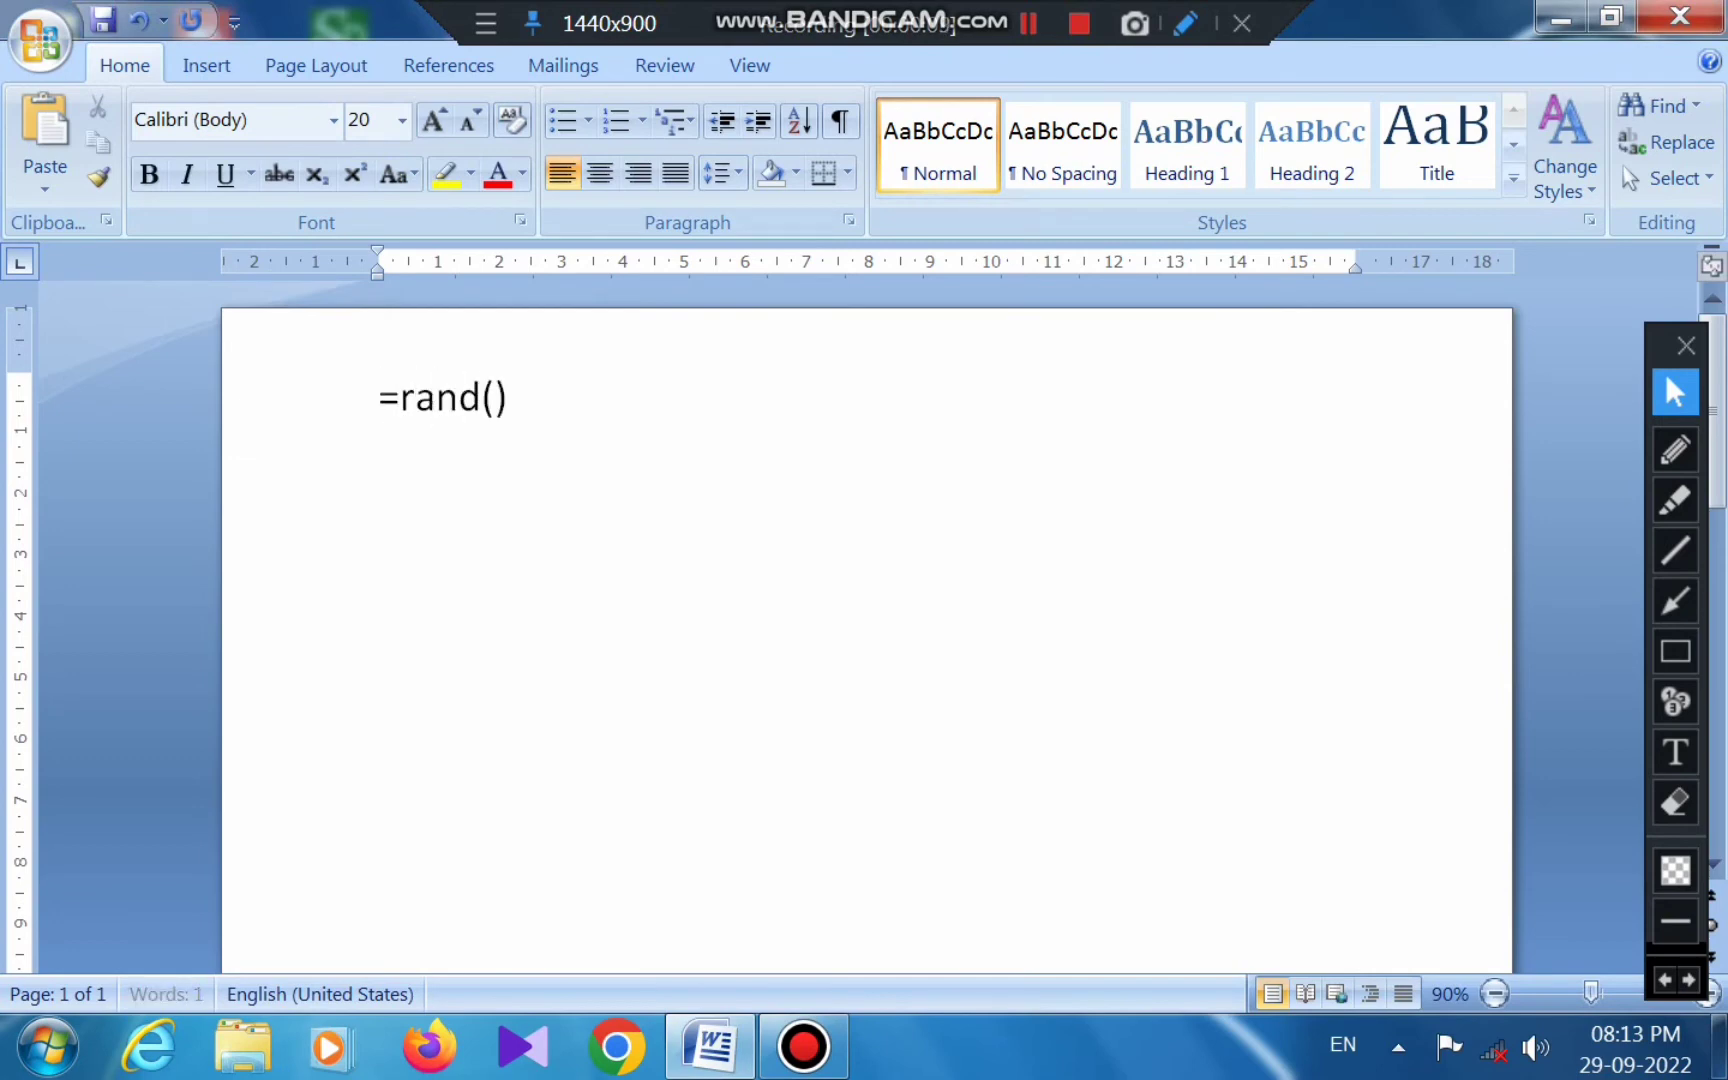
key(Return)
key(ctrl+Home)
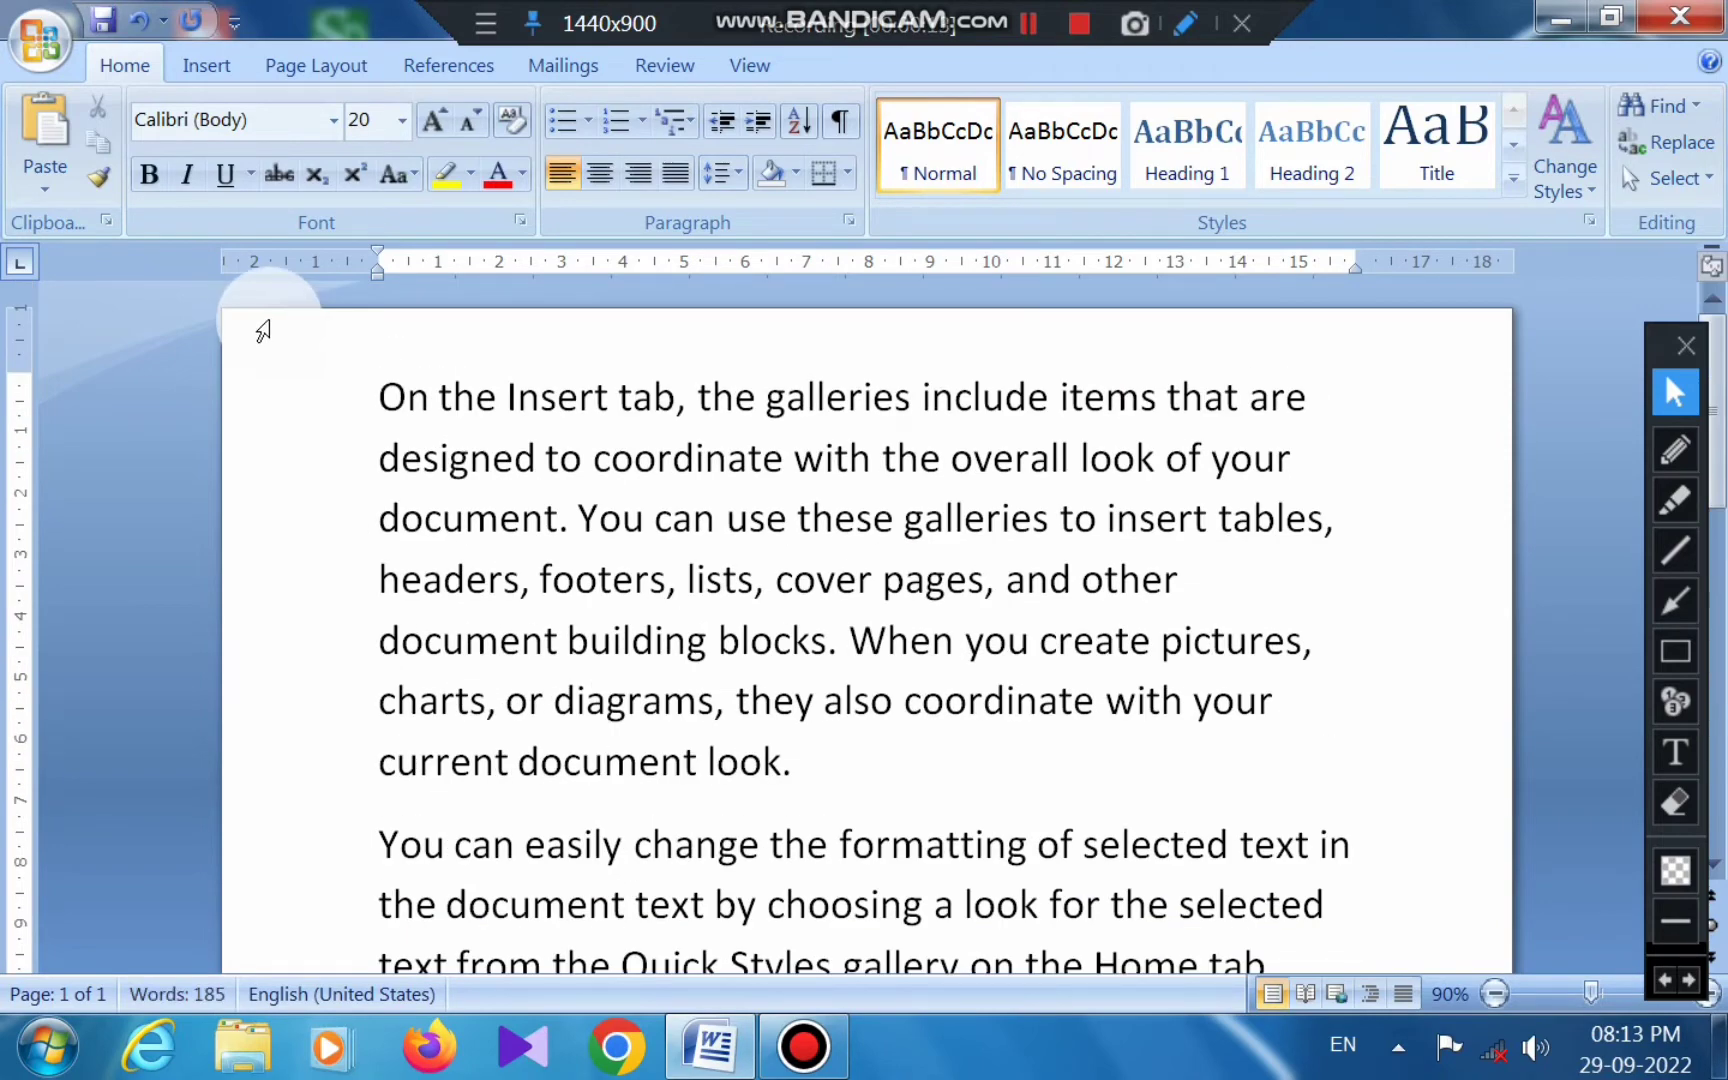
Delete all sample text that follows "they also coordinate with your" in the first paragraph.
click(618, 451)
click(447, 463)
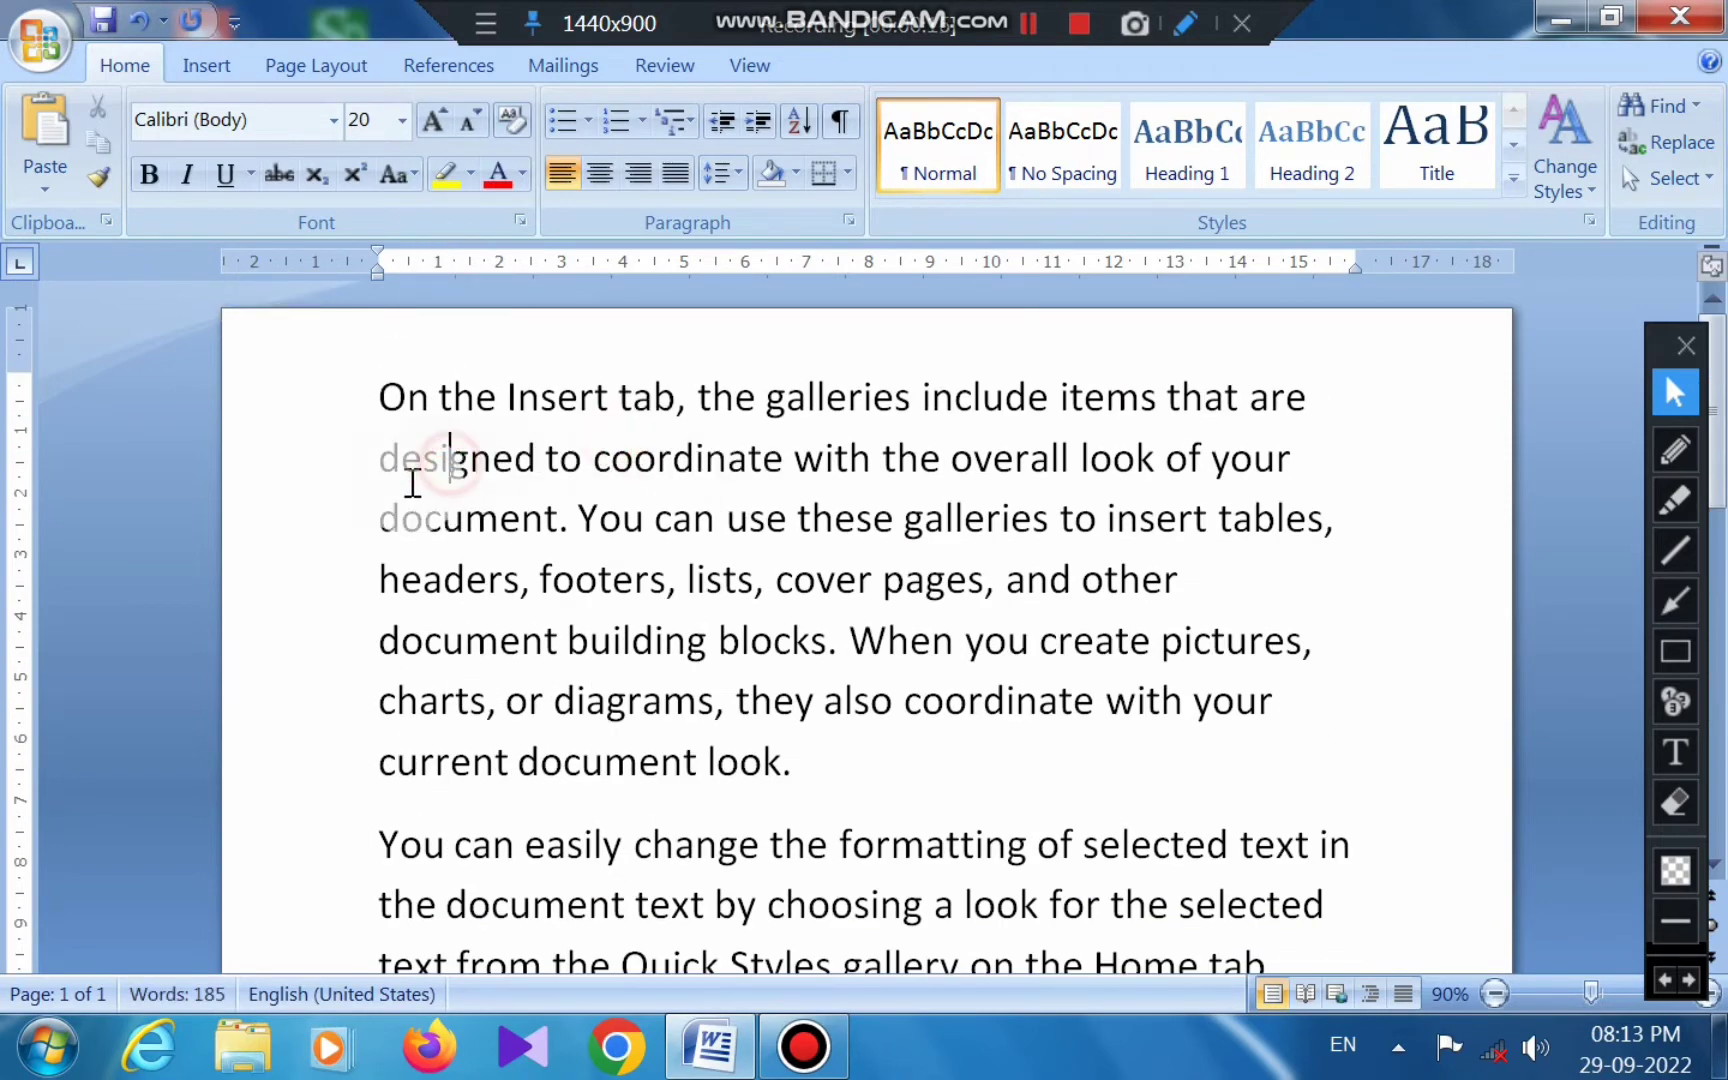
drag(371, 393, 840, 590)
click(1005, 640)
drag(370, 397, 829, 694)
scroll(822, 778, down, 2)
click(806, 710)
drag(339, 490, 910, 910)
key(Delete)
click(349, 484)
shift+click(890, 930)
key(Delete)
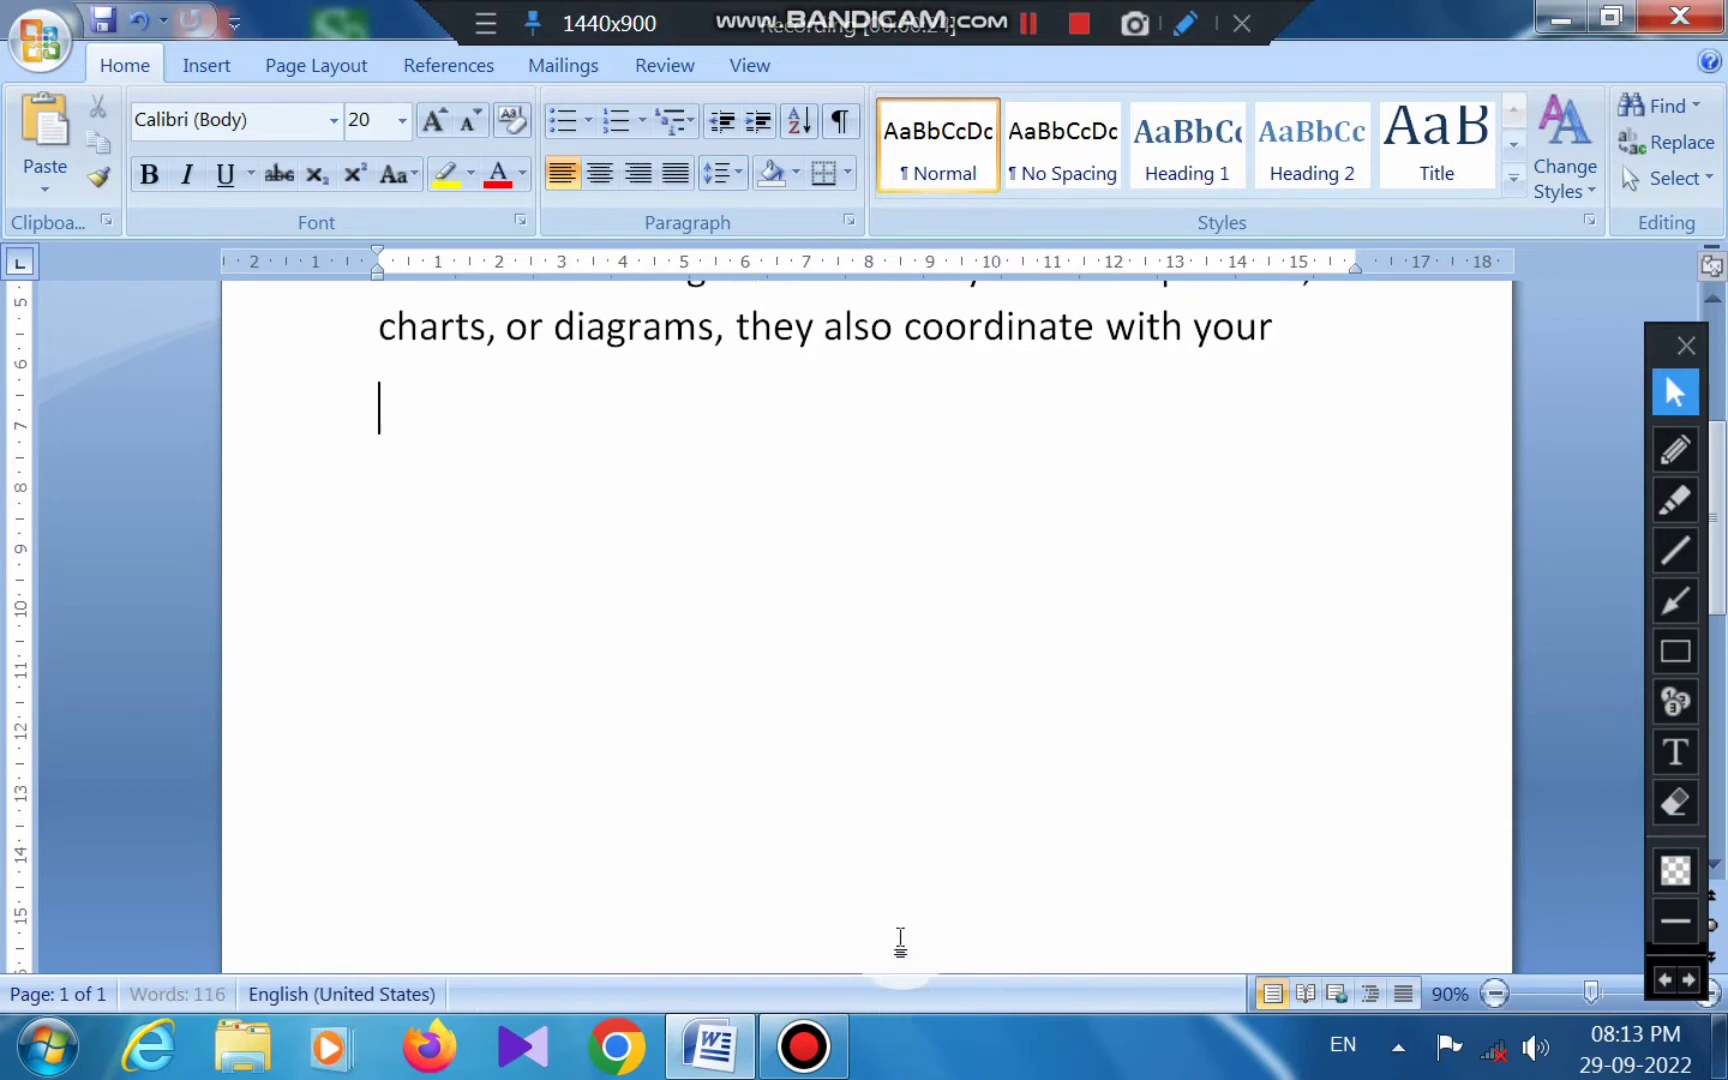
Select the remaining sample paragraph and show paragraph marks and other hidden formatting symbols.
scroll(887, 926, up, 3)
drag(385, 413, 586, 513)
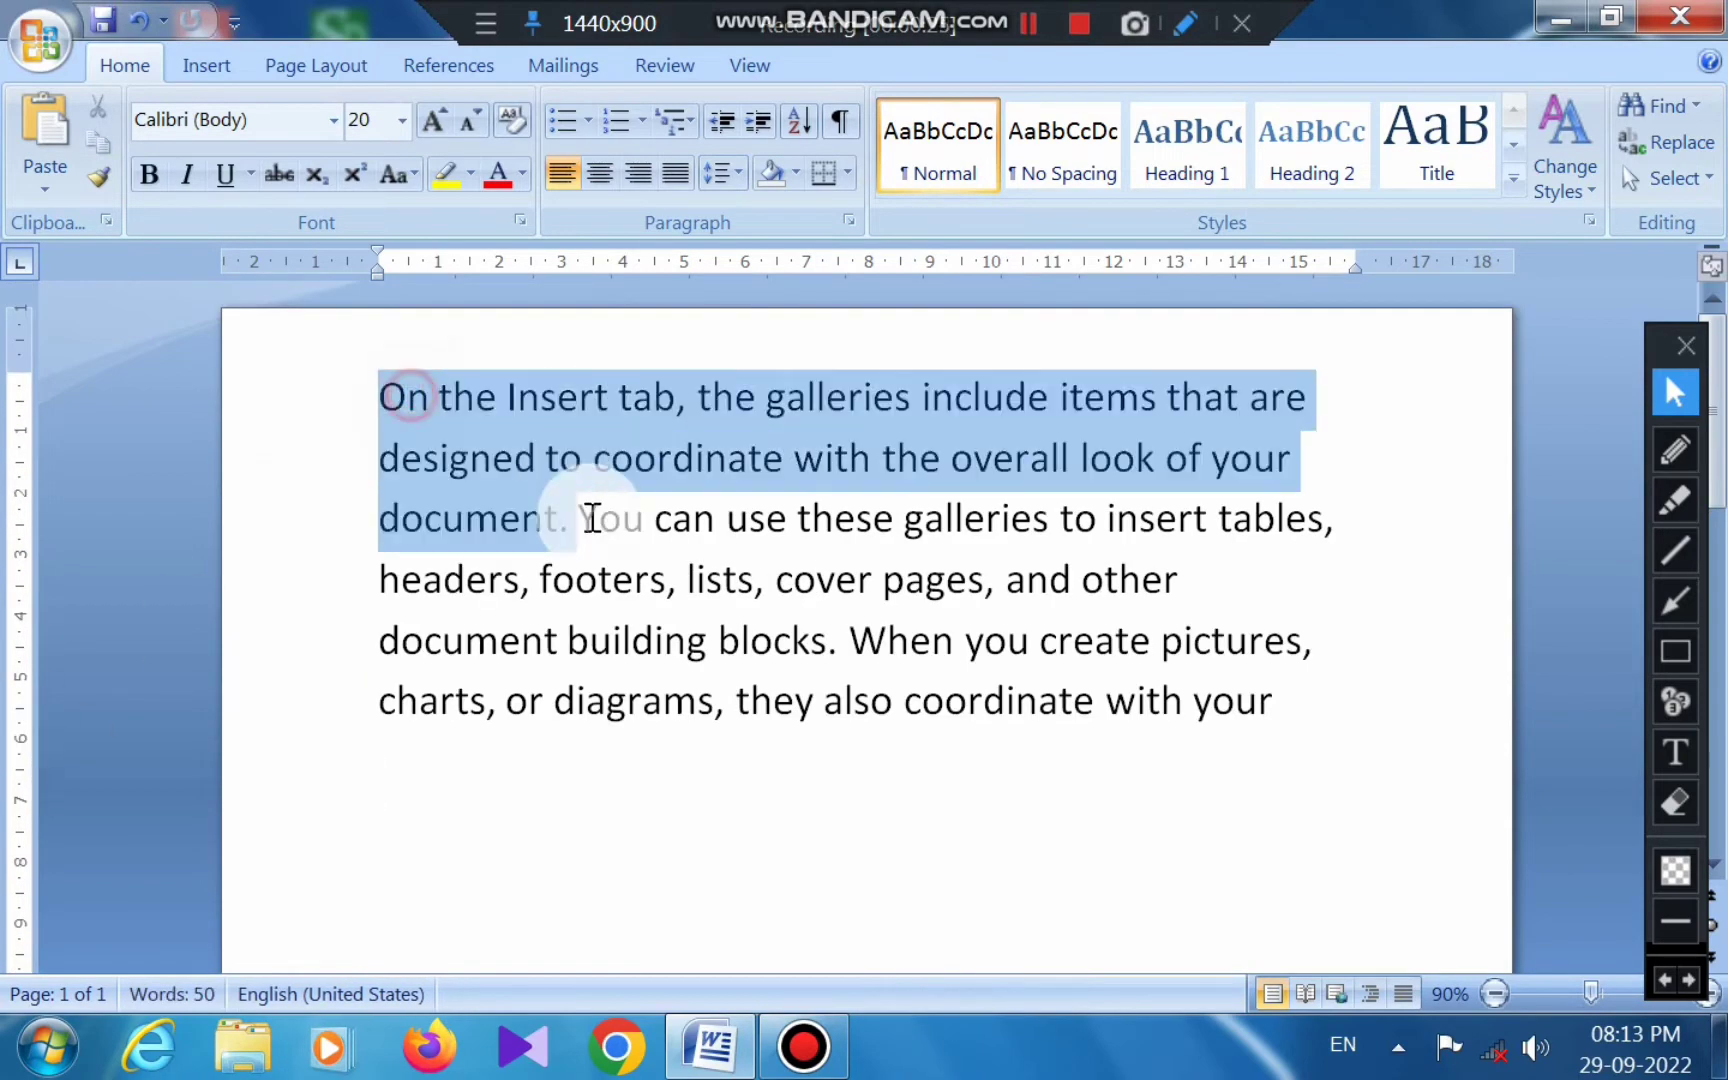
click(513, 451)
drag(382, 392, 1394, 729)
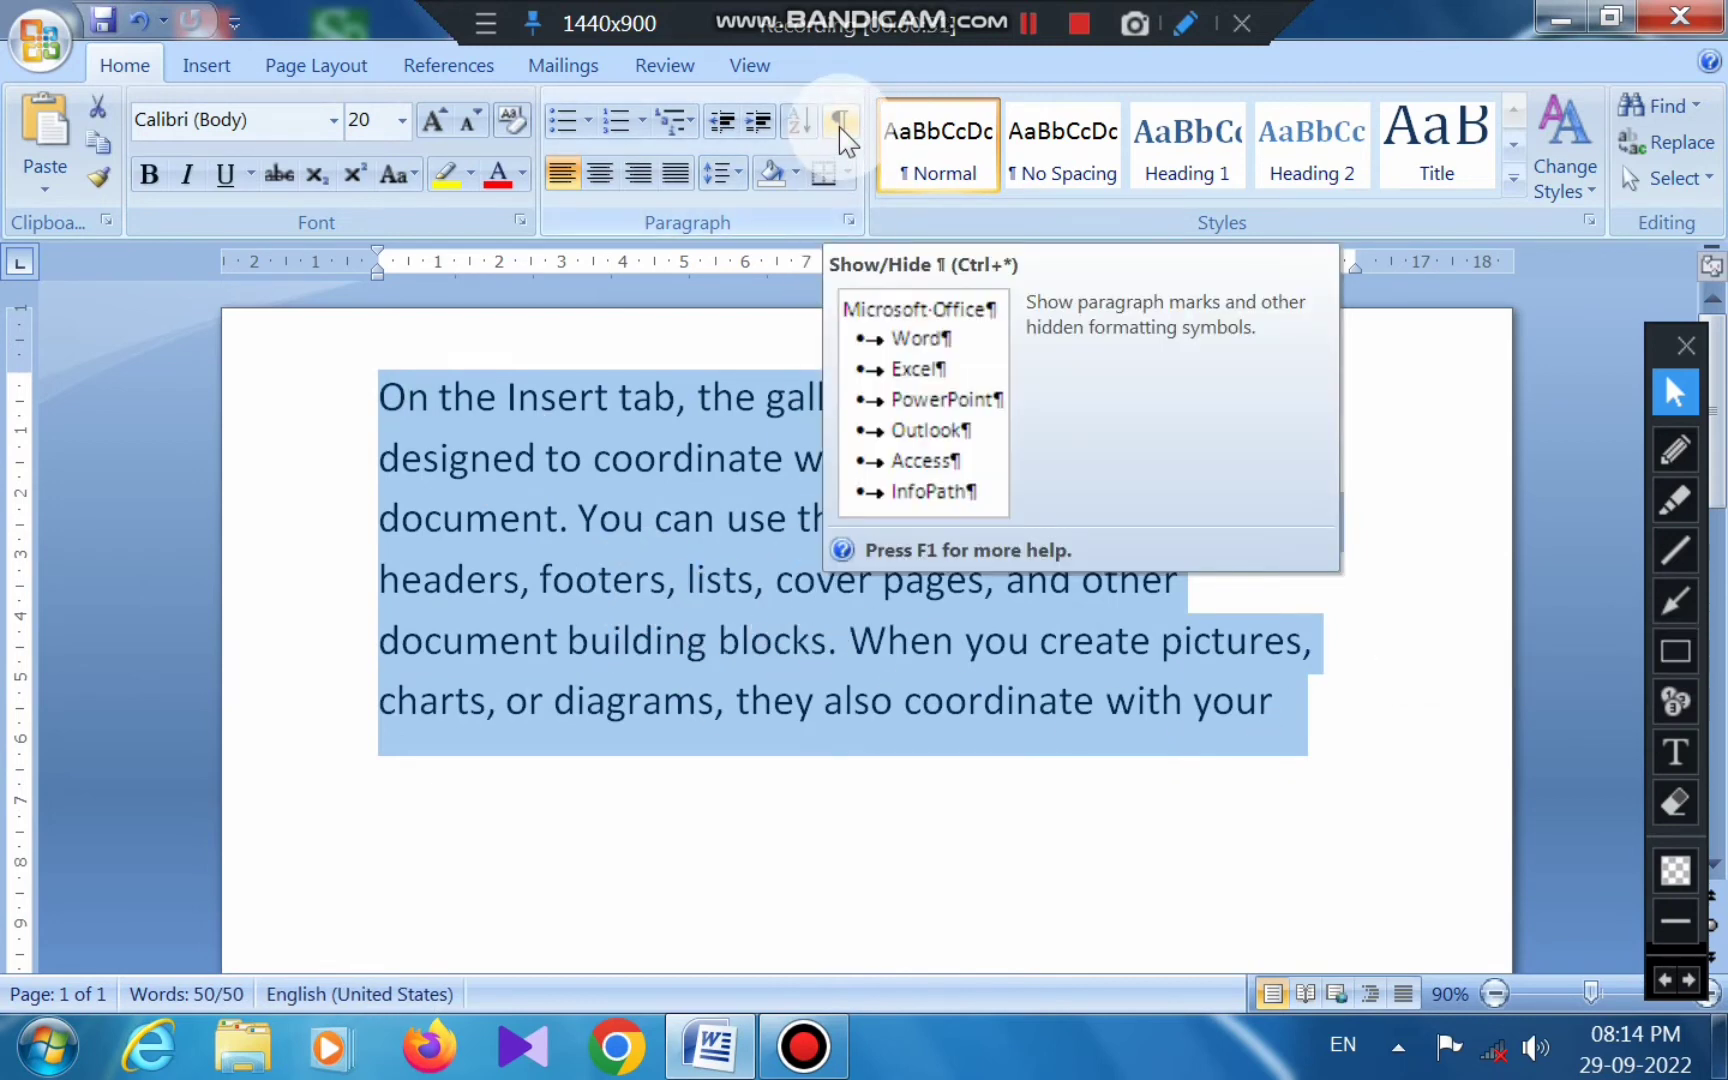
click(838, 127)
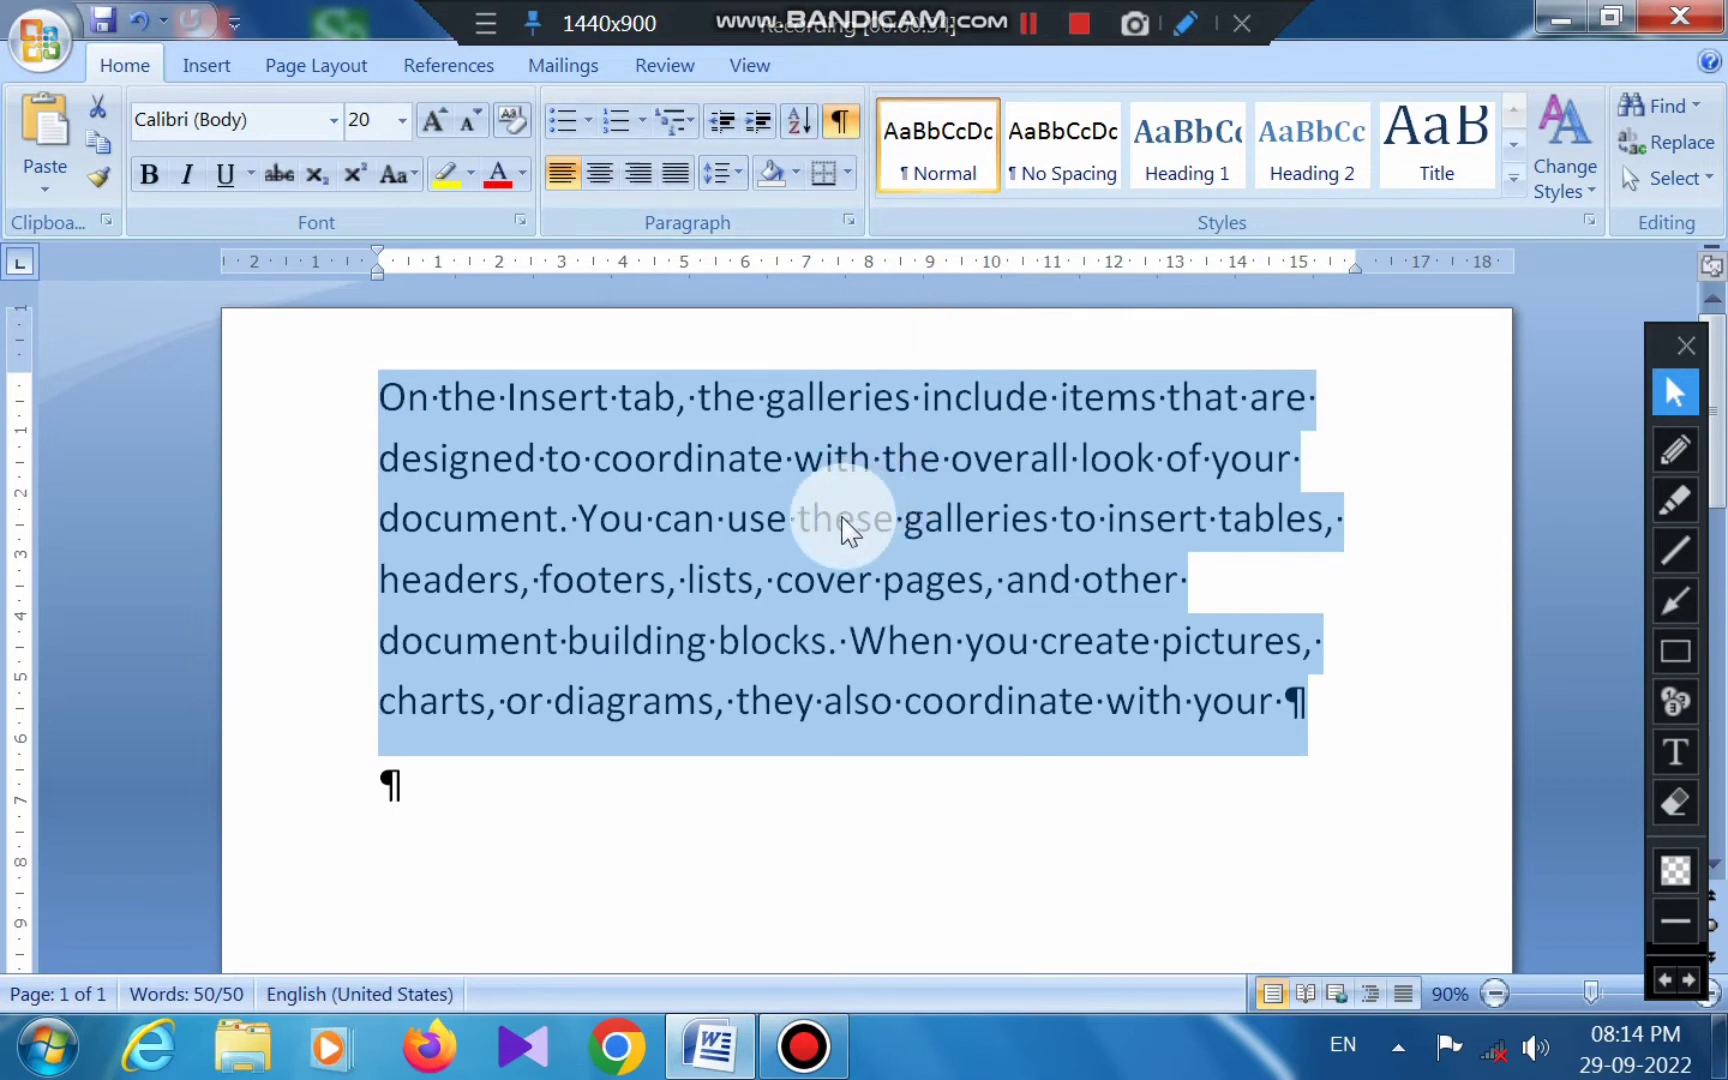
click(843, 520)
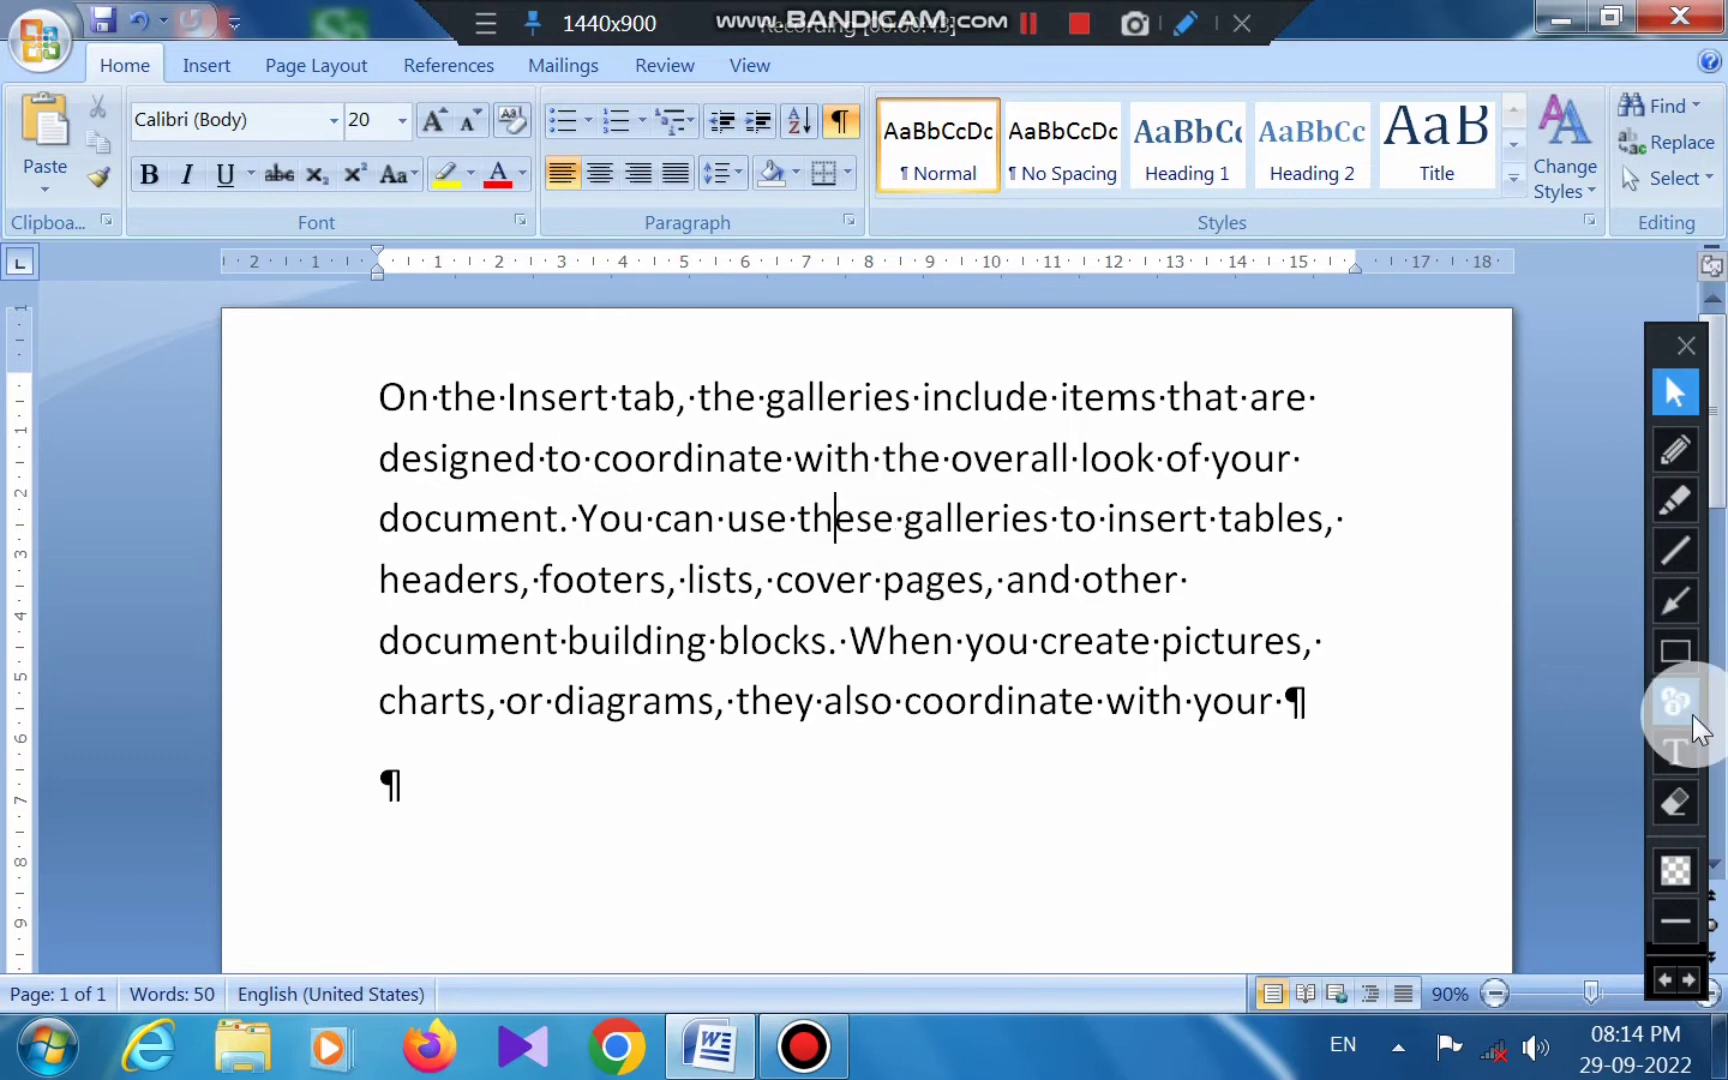
Outline the two paragraph marks with red annotation rectangles, and undo all the rectangles.
click(1675, 652)
drag(1265, 679, 1333, 738)
drag(368, 762, 437, 806)
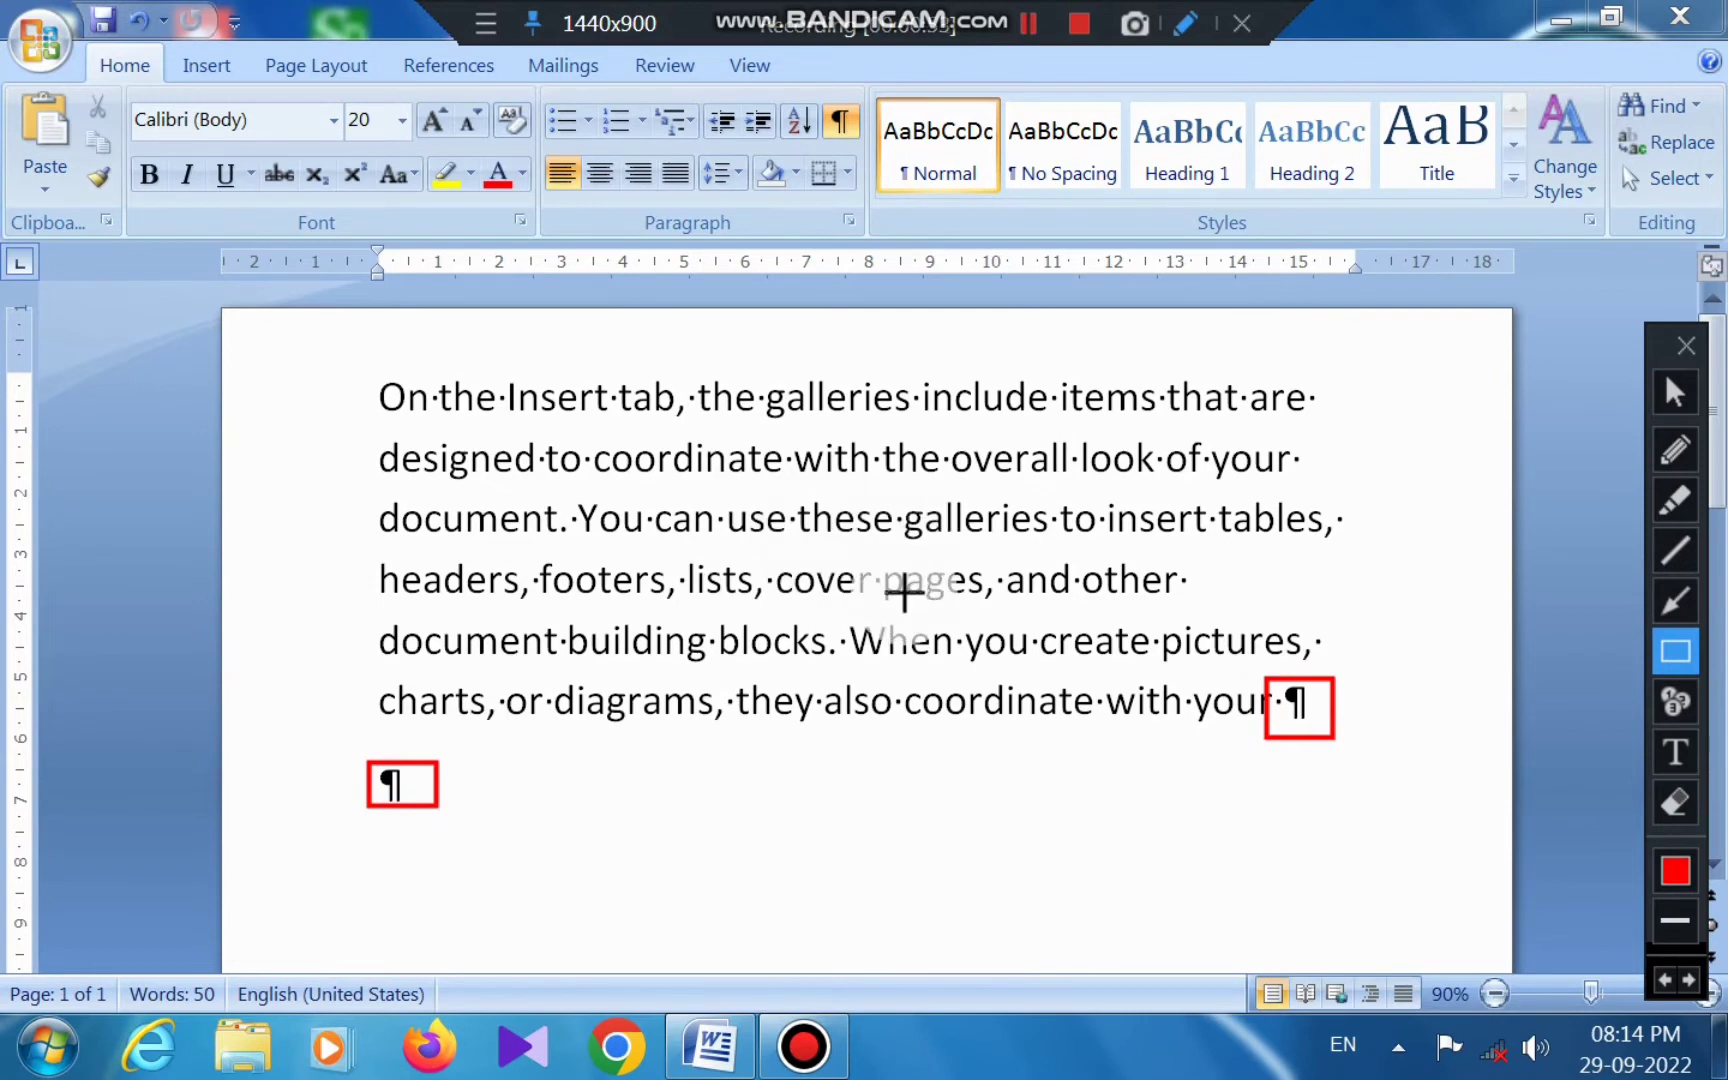
drag(1259, 684, 1348, 752)
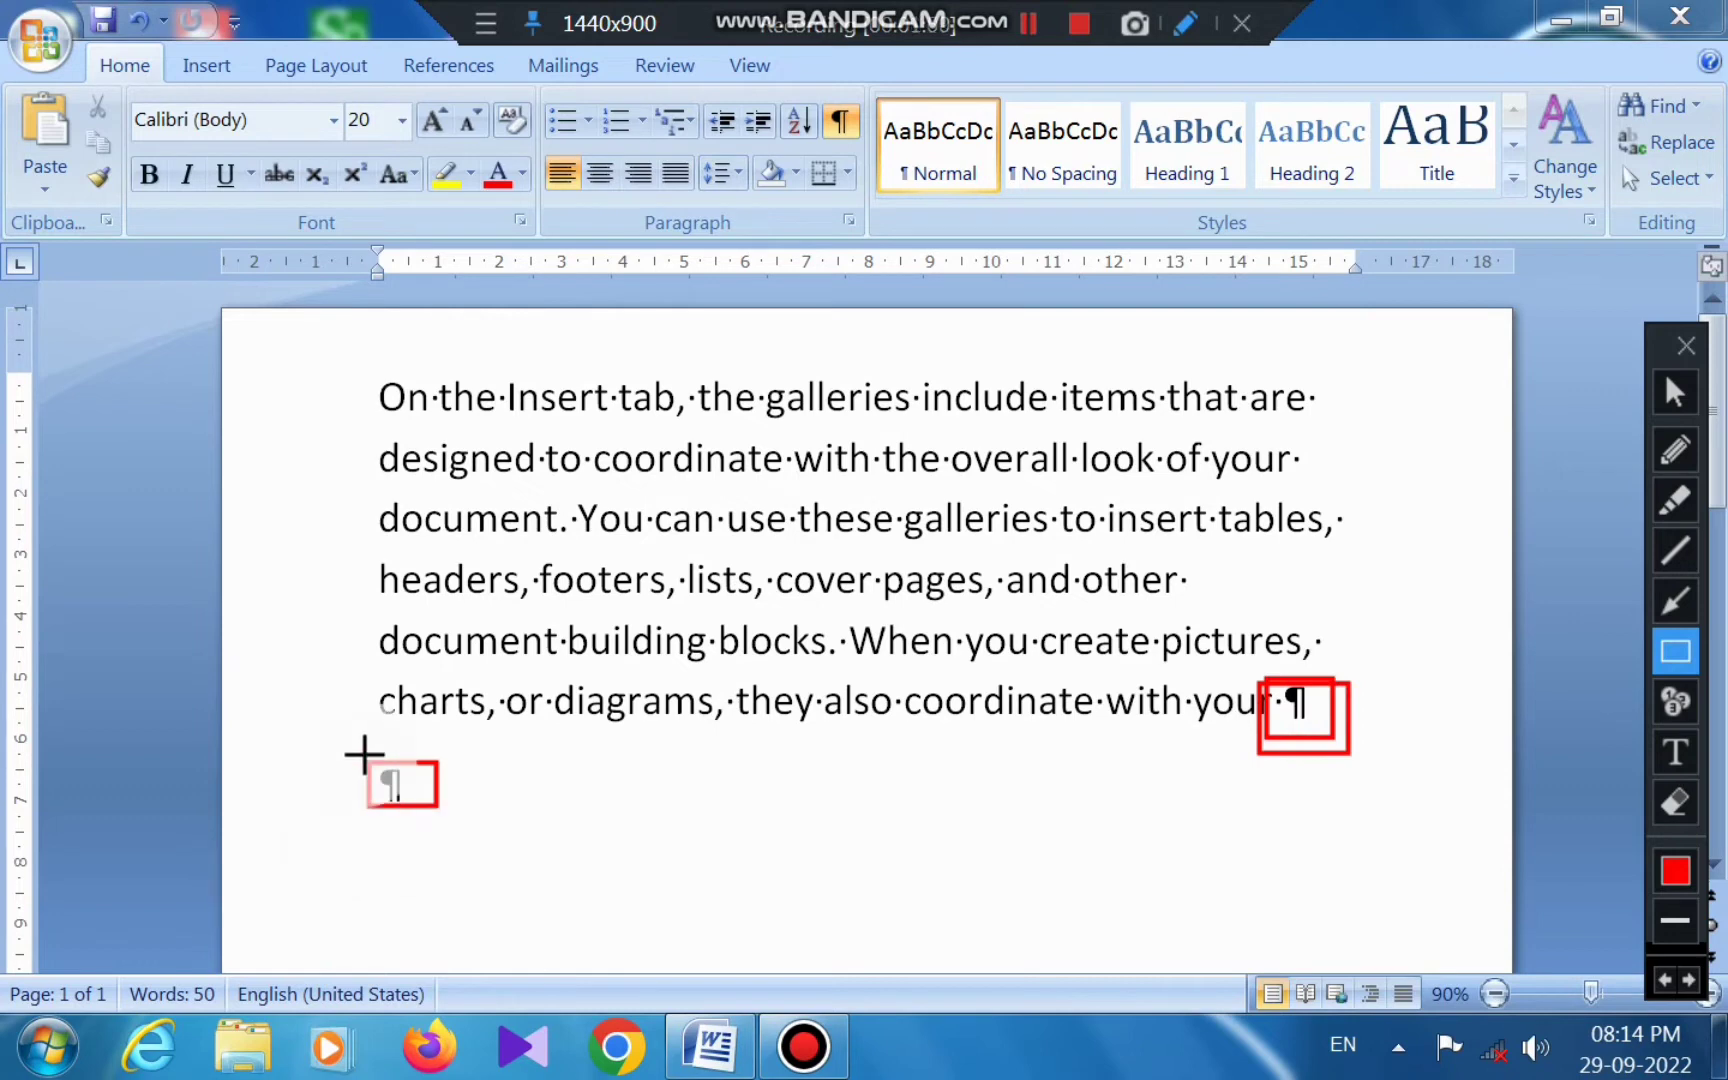
drag(362, 753, 459, 829)
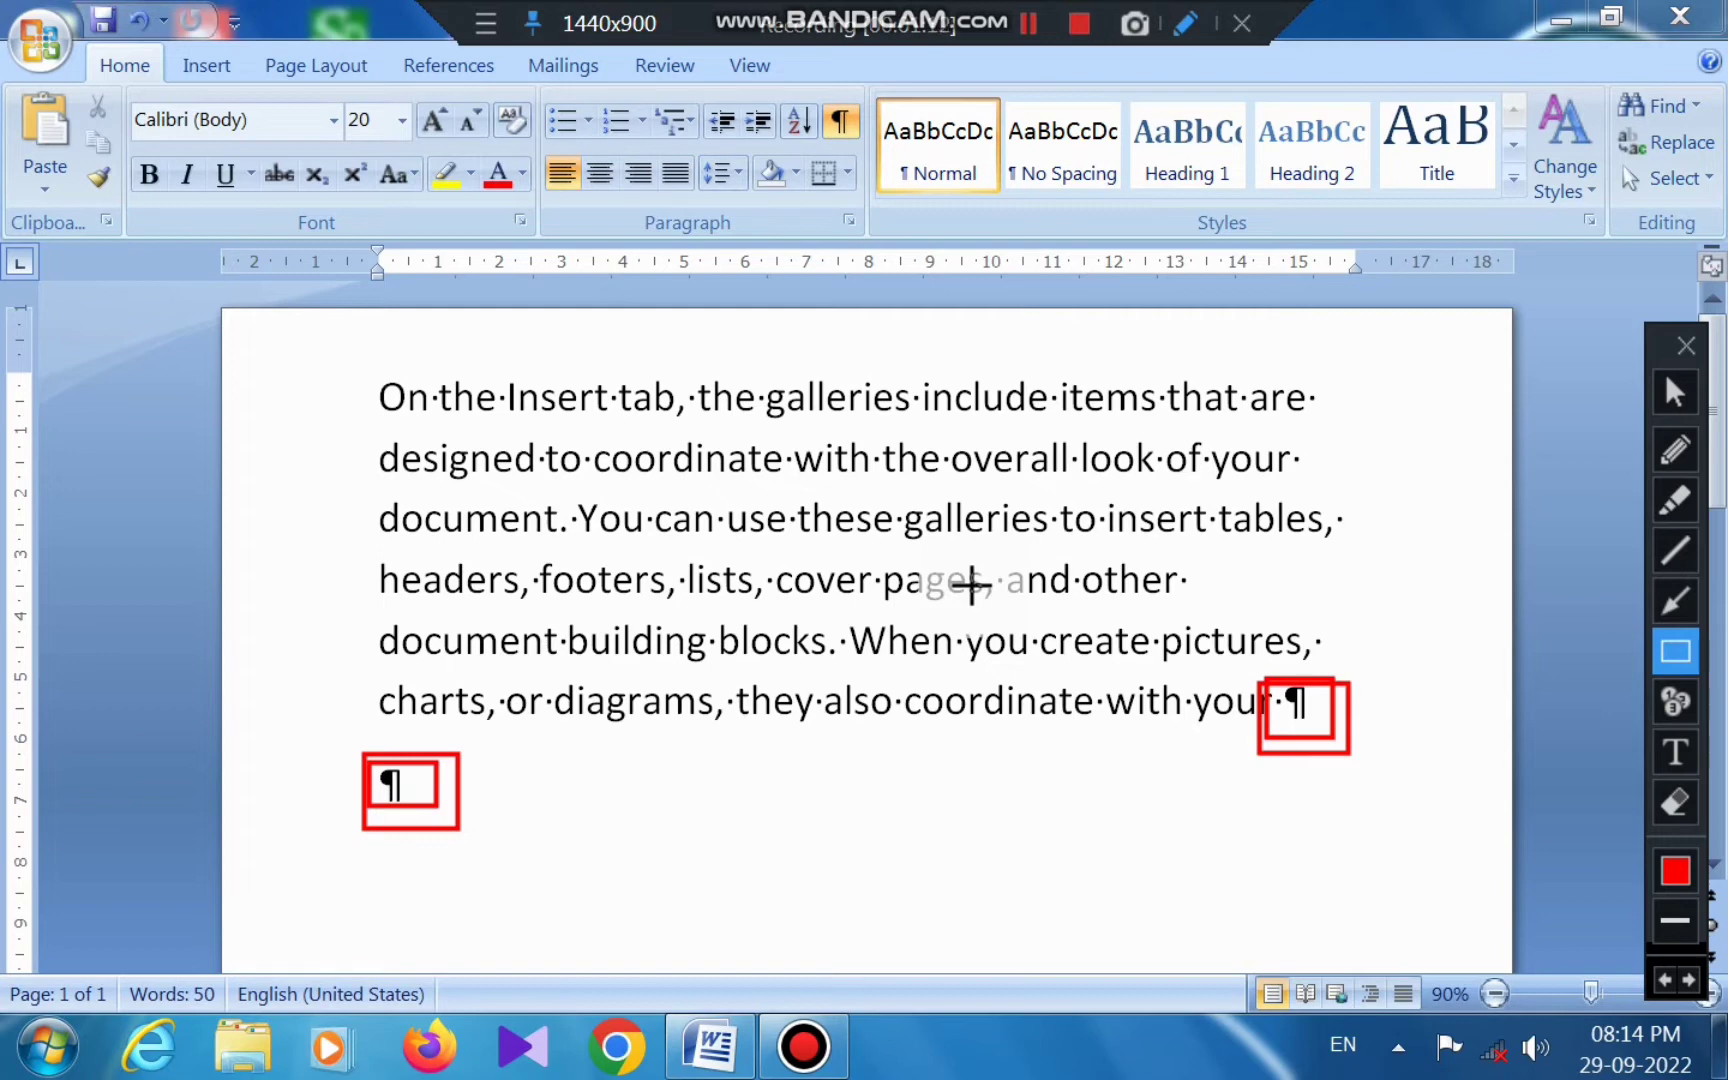
key(ctrl+z)
key(ctrl+z)
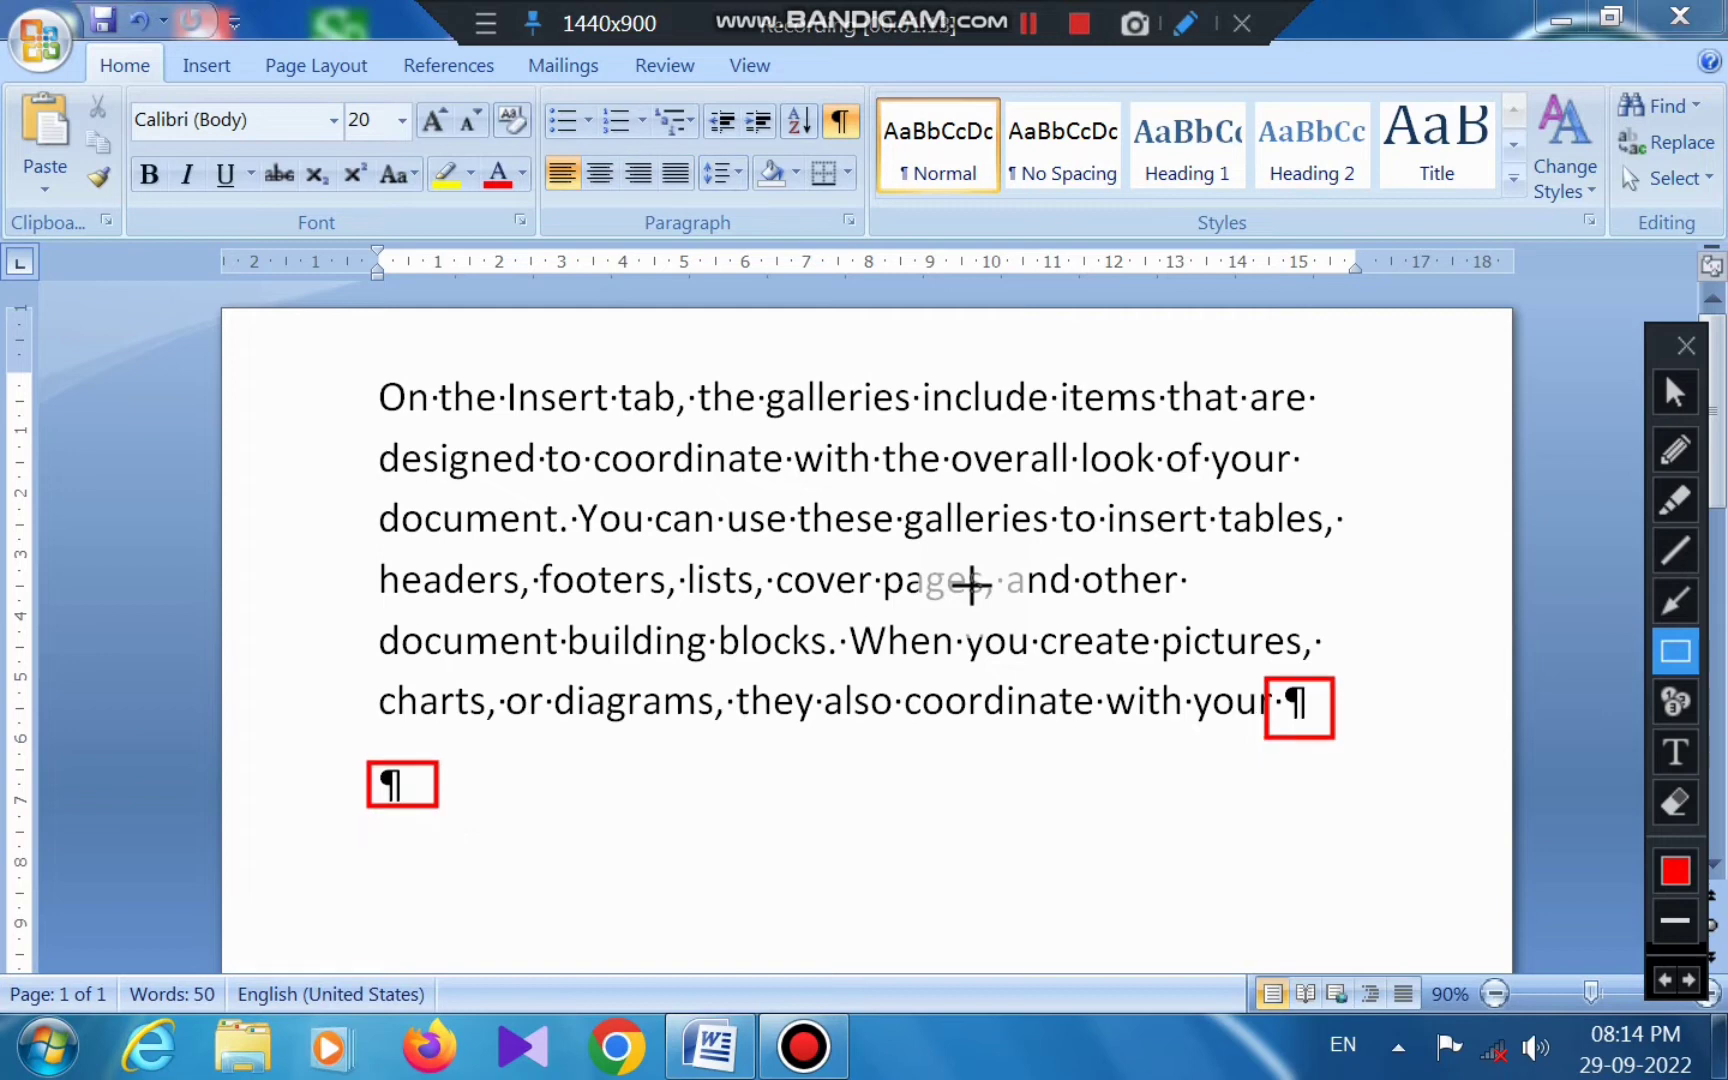
key(ctrl+z)
key(ctrl+z)
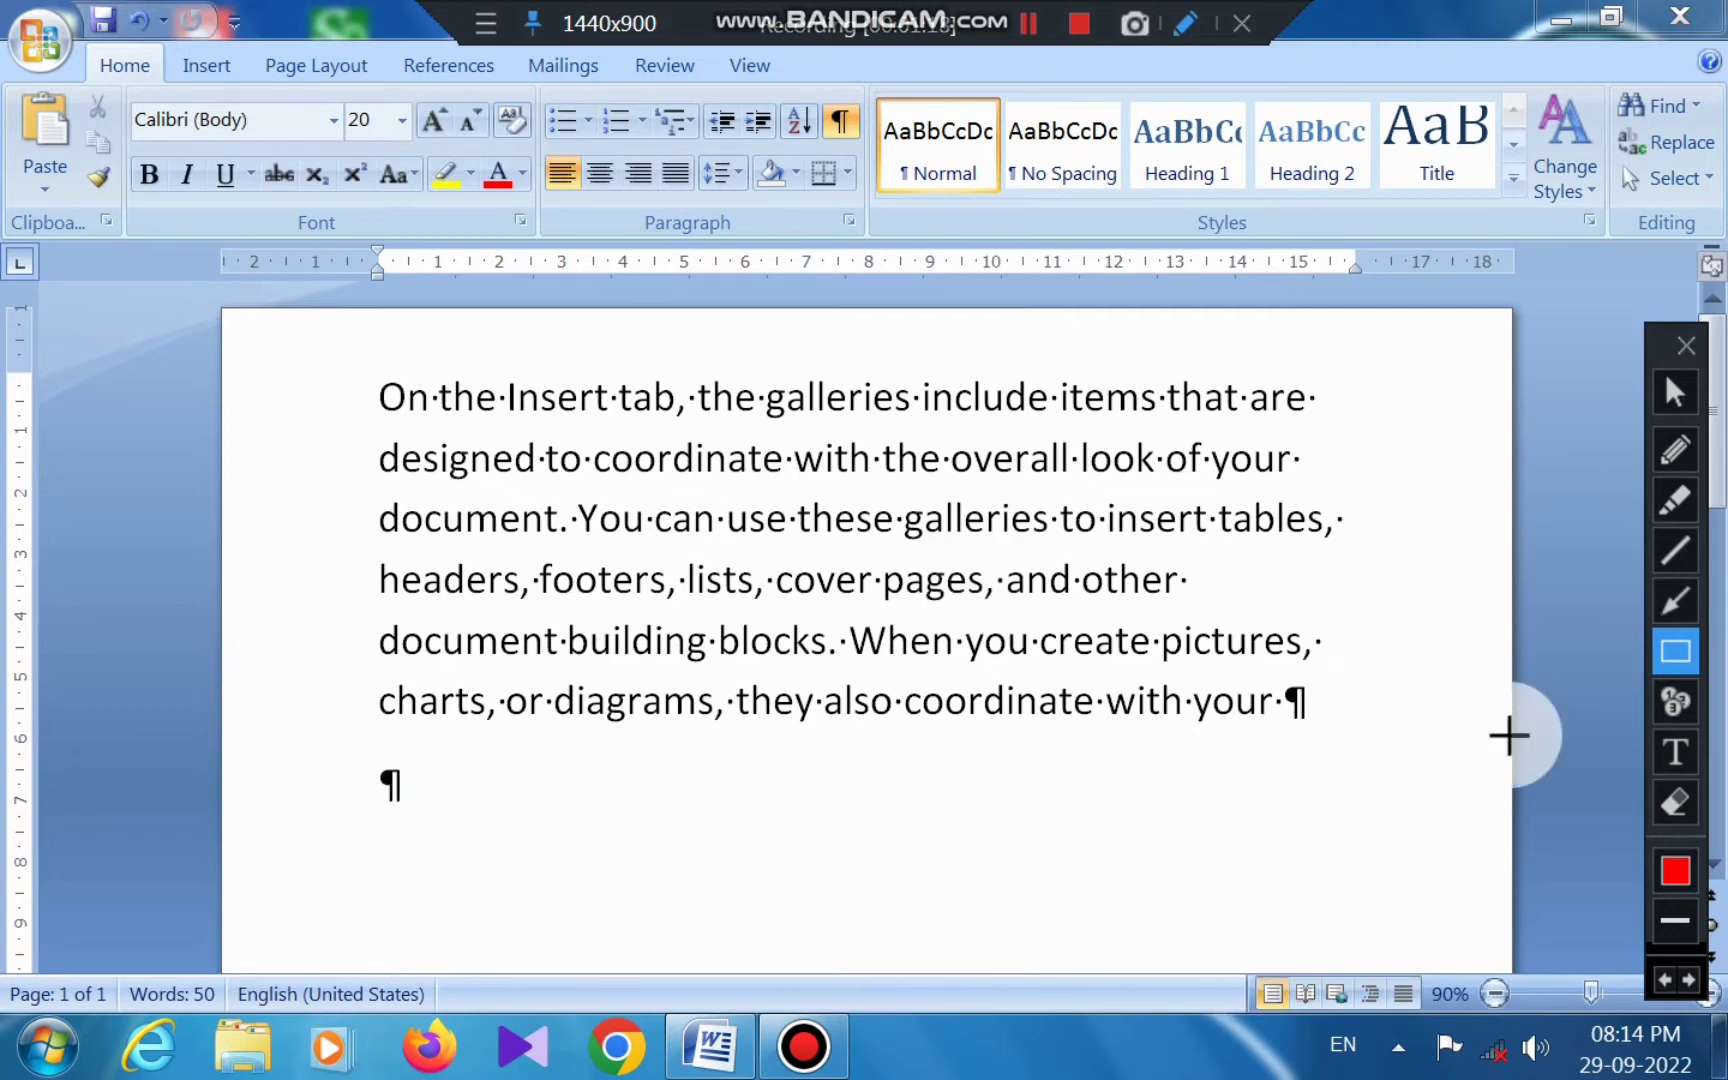
click(1672, 396)
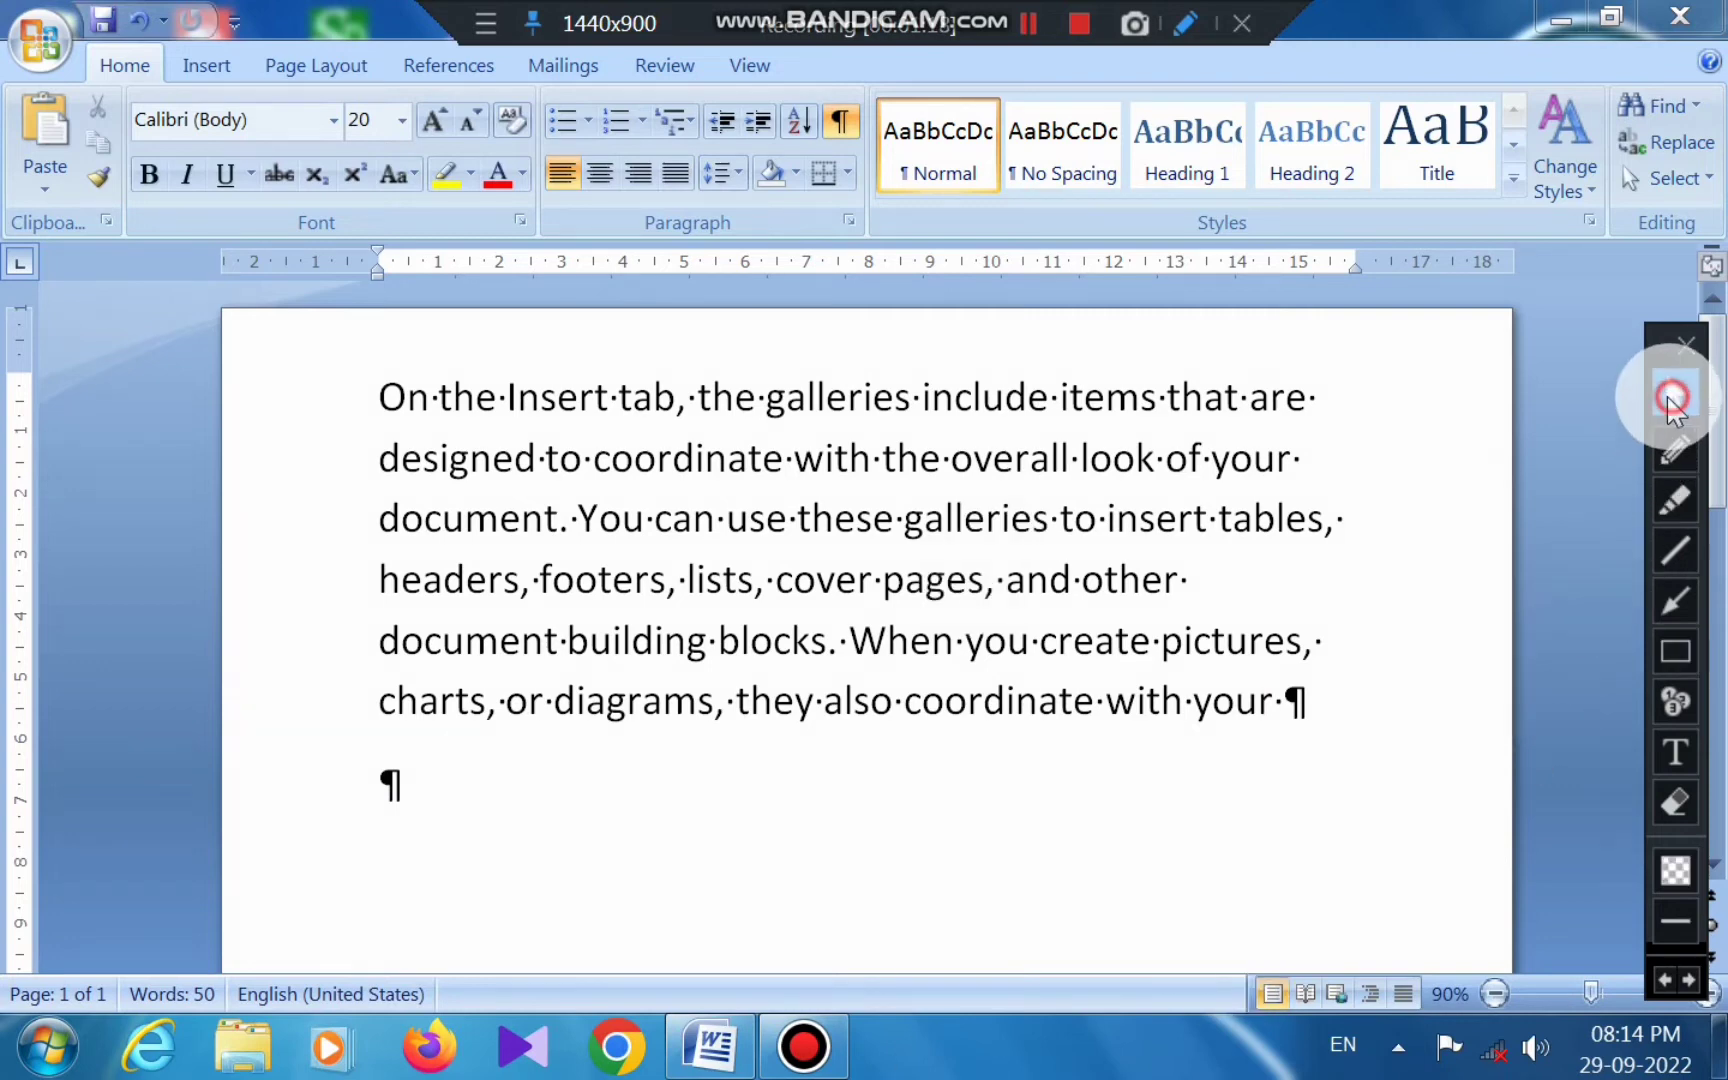
Hide the formatting symbols, show them once more, and hide them again.
click(843, 123)
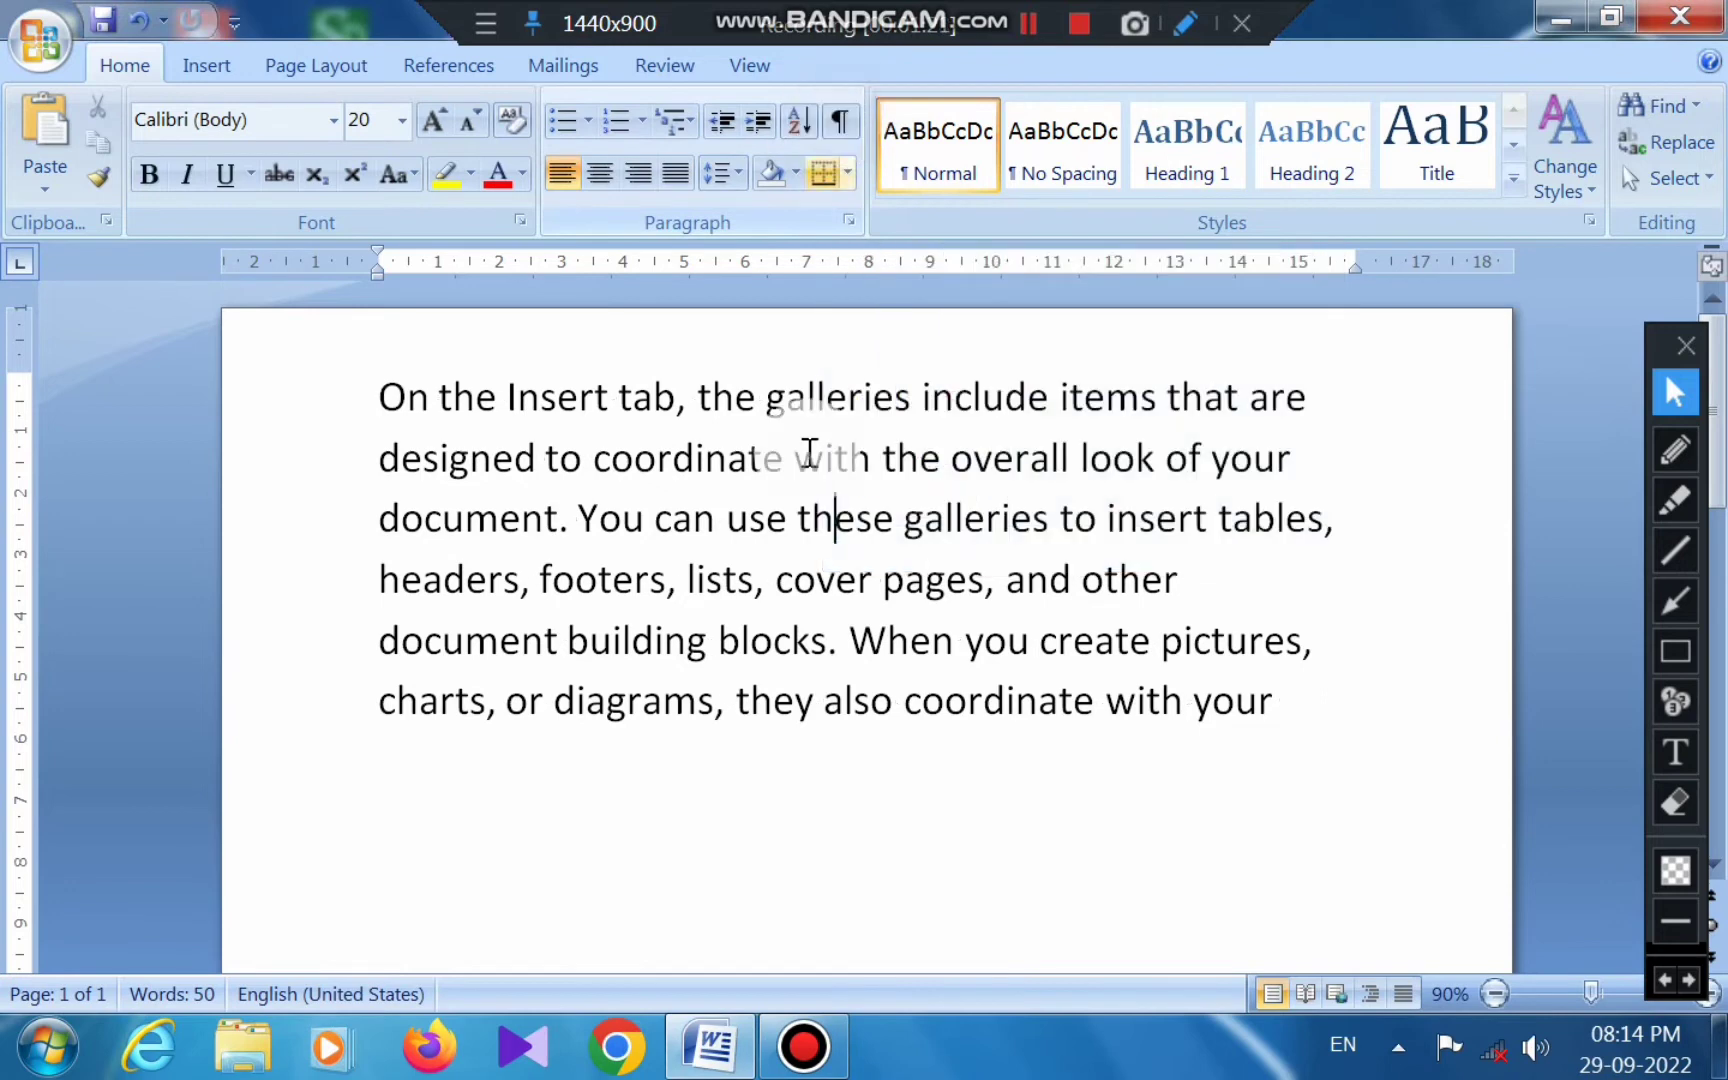
click(839, 123)
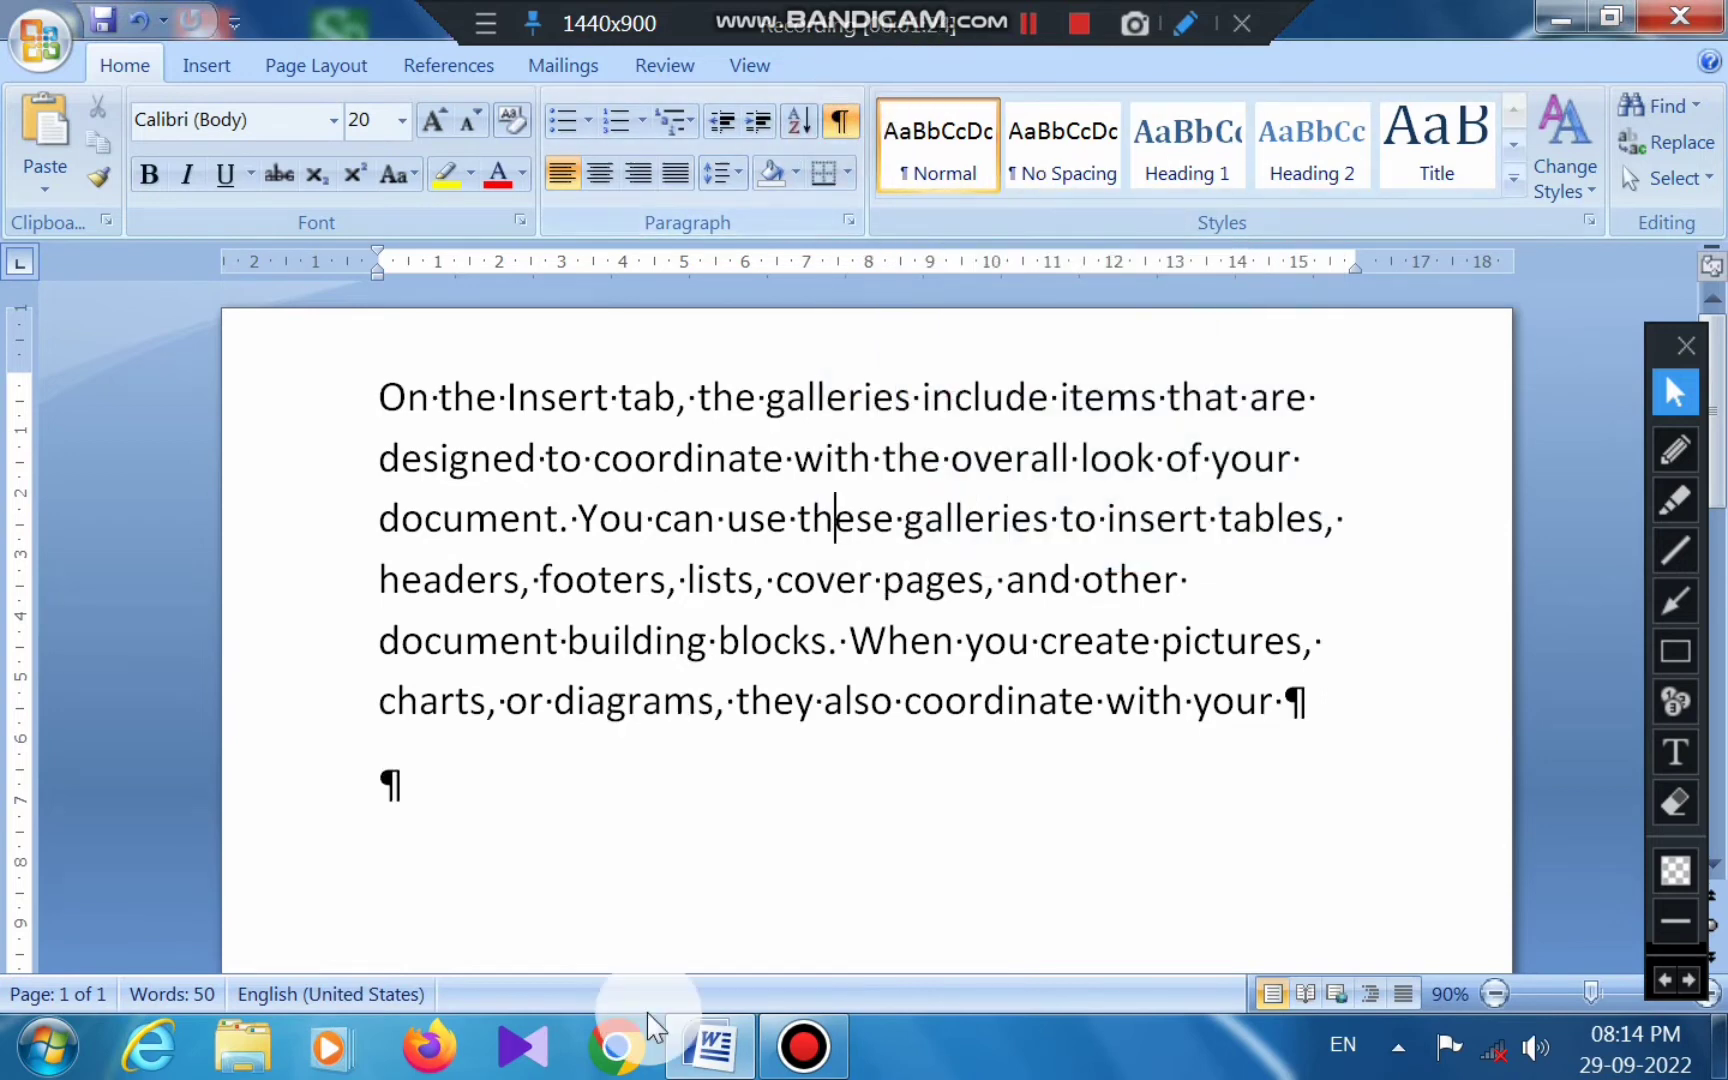
click(838, 126)
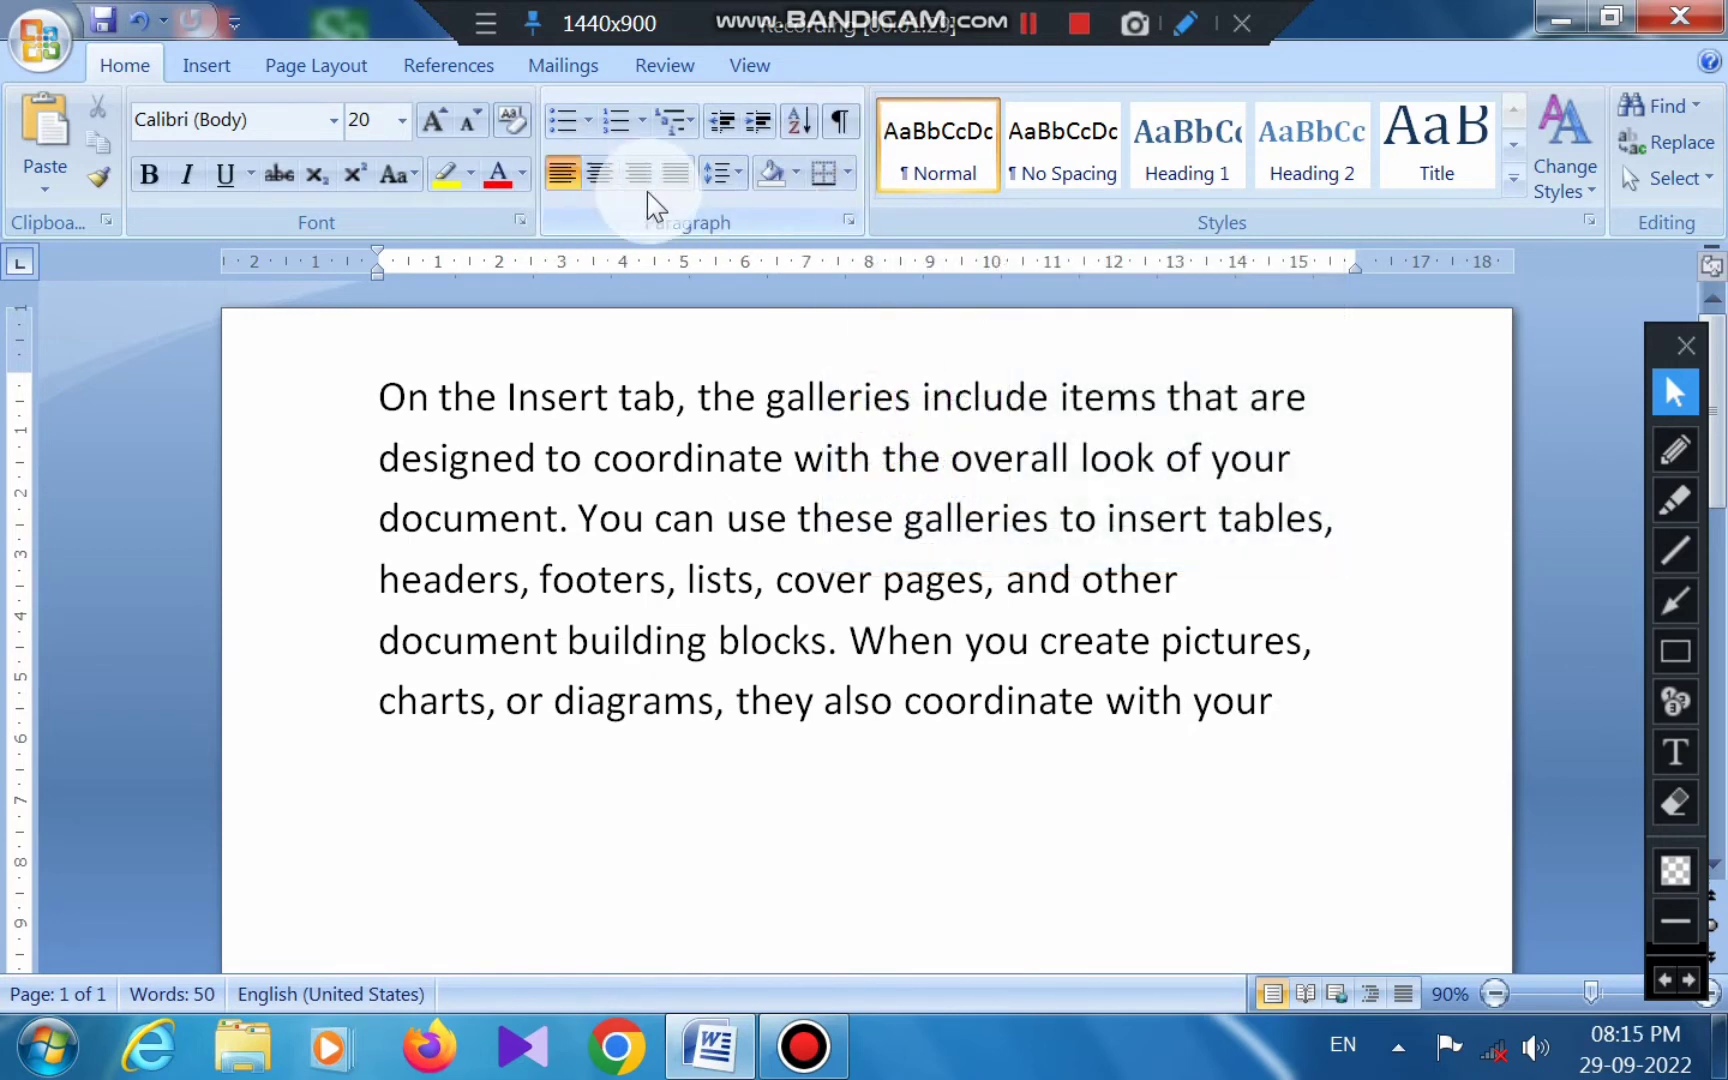
Outline the four text alignment commands with a red annotation rectangle, and clear the rectangle.
click(1673, 650)
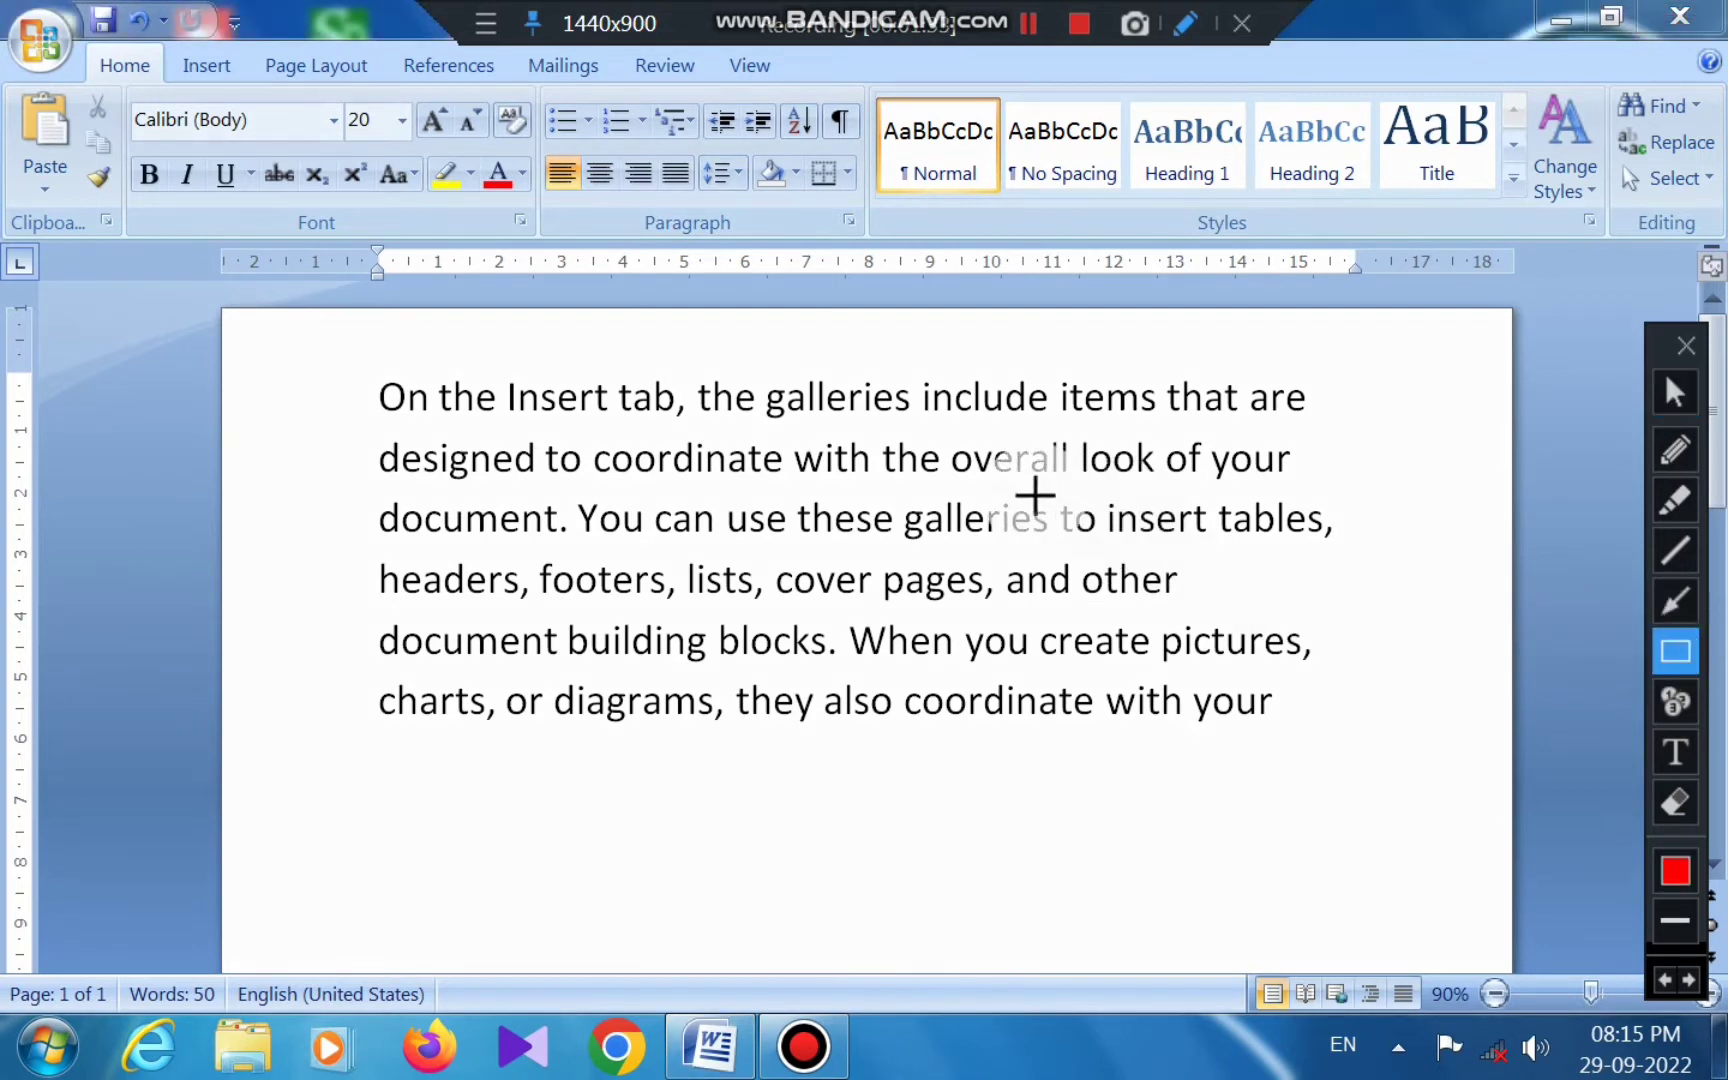
click(703, 277)
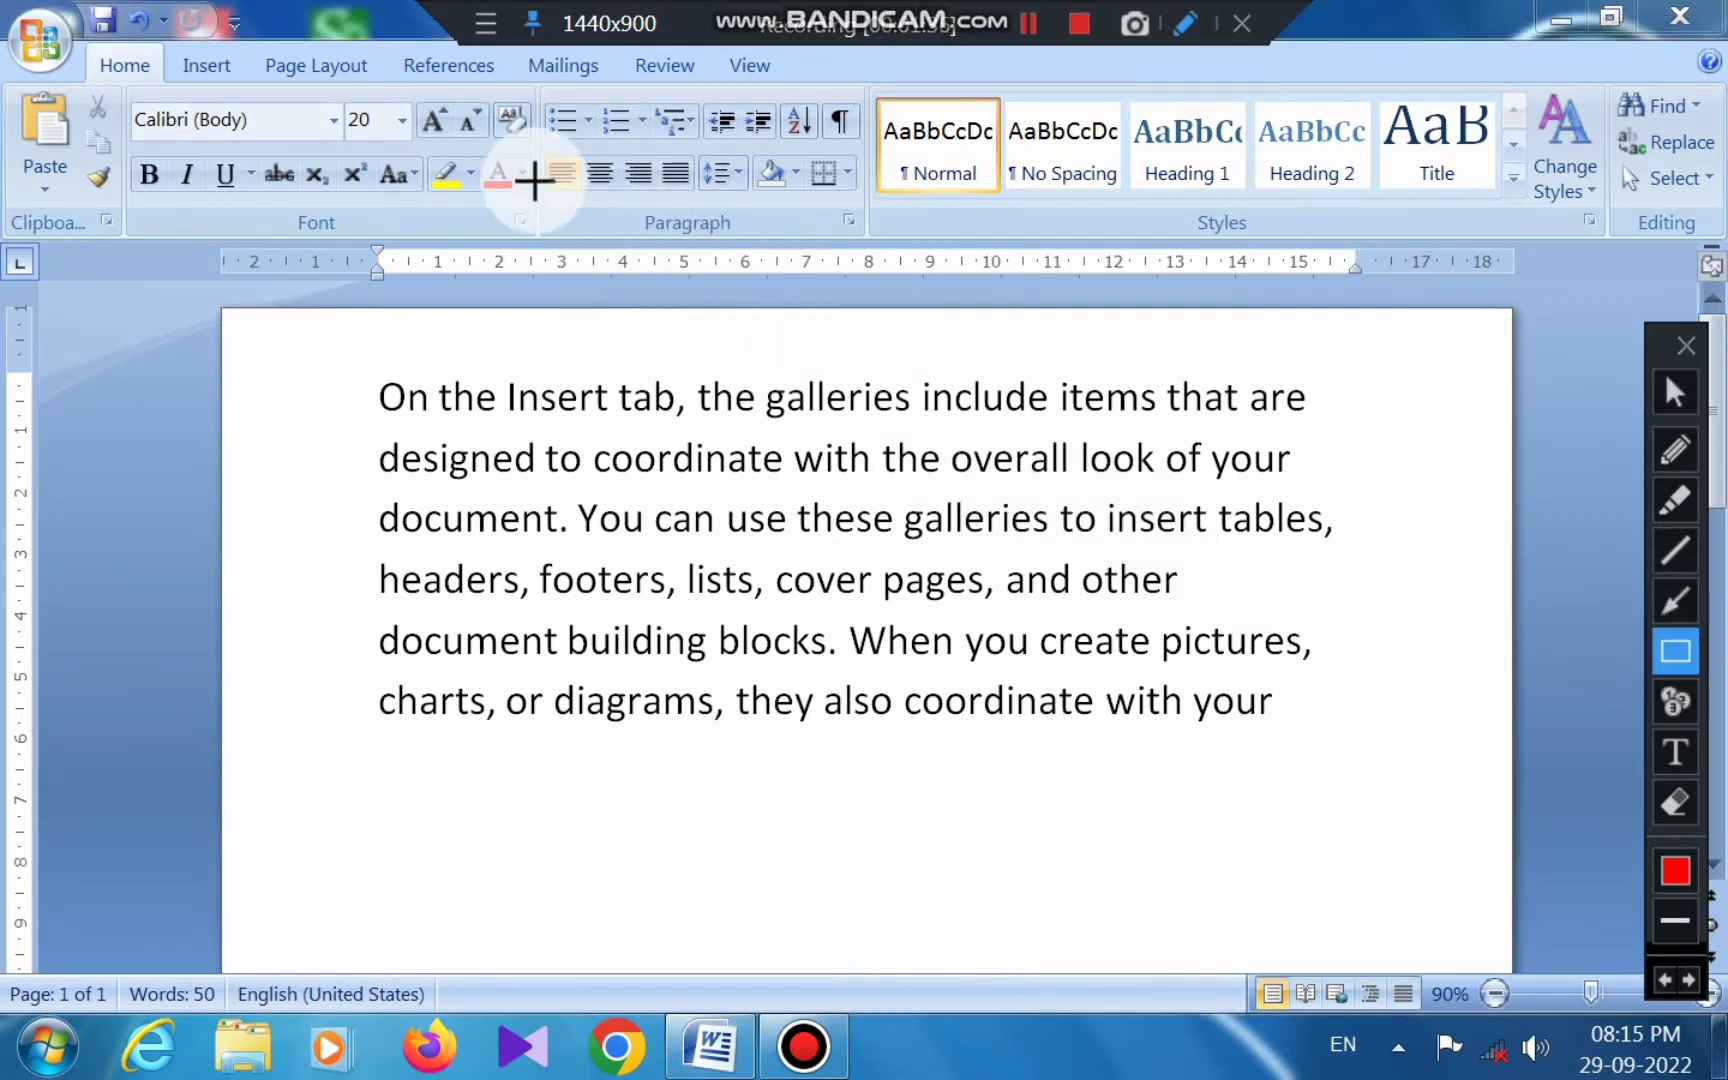
mouse_move(540, 155)
mouse_down()
mouse_move(640, 187)
mouse_move(690, 177)
mouse_move(695, 197)
mouse_up()
click(690, 240)
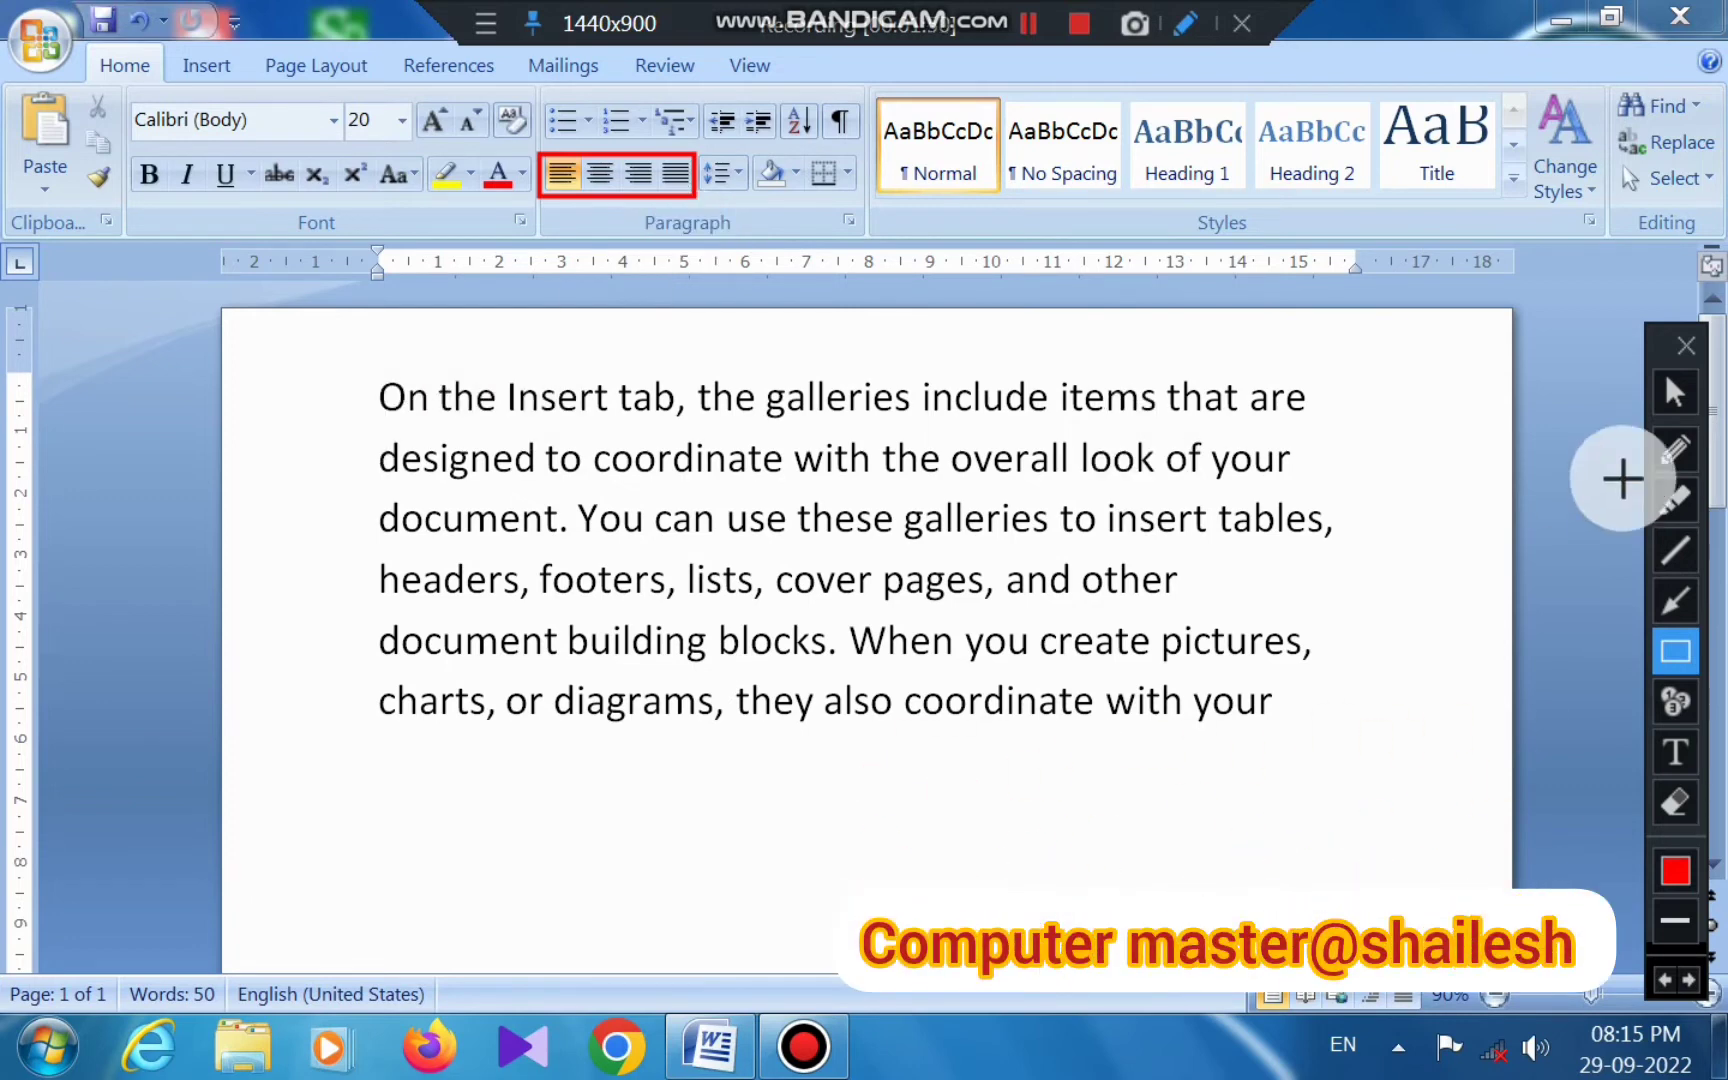
click(1677, 395)
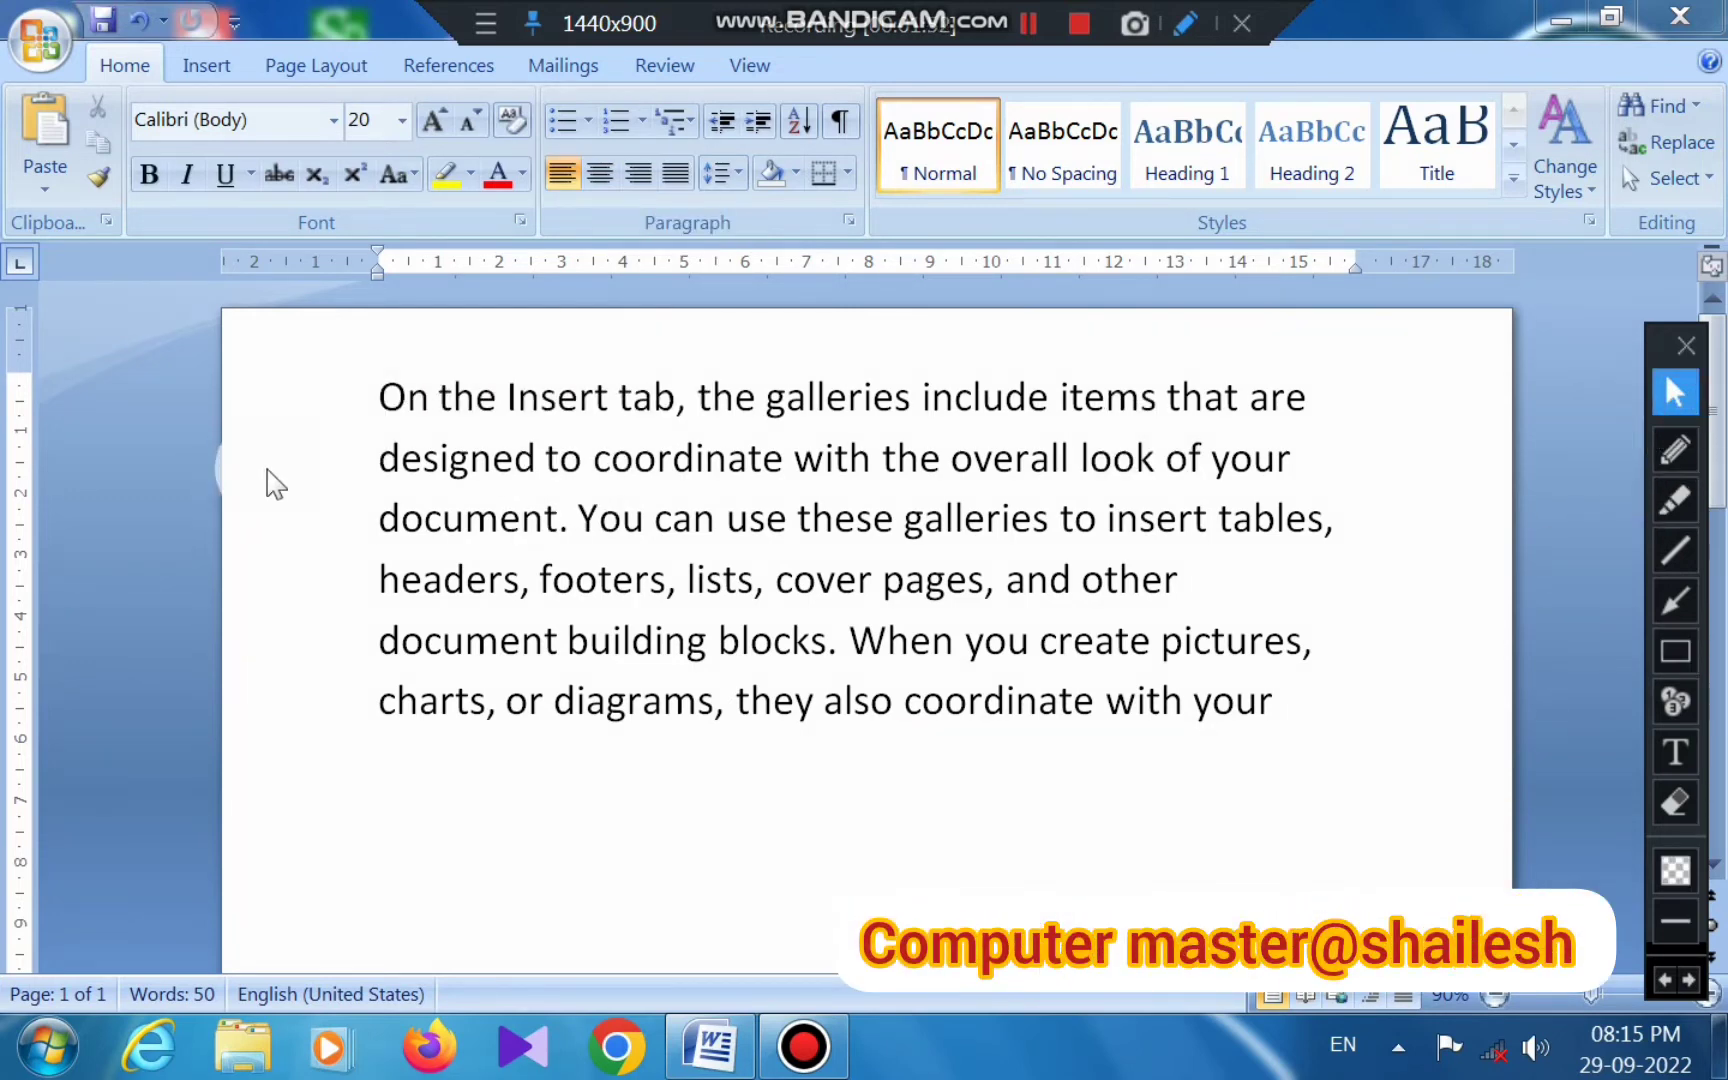
Replace the paragraph's first word "On" with blank lines, and add the heading "Unit – 1" above the text.
double_click(390, 397)
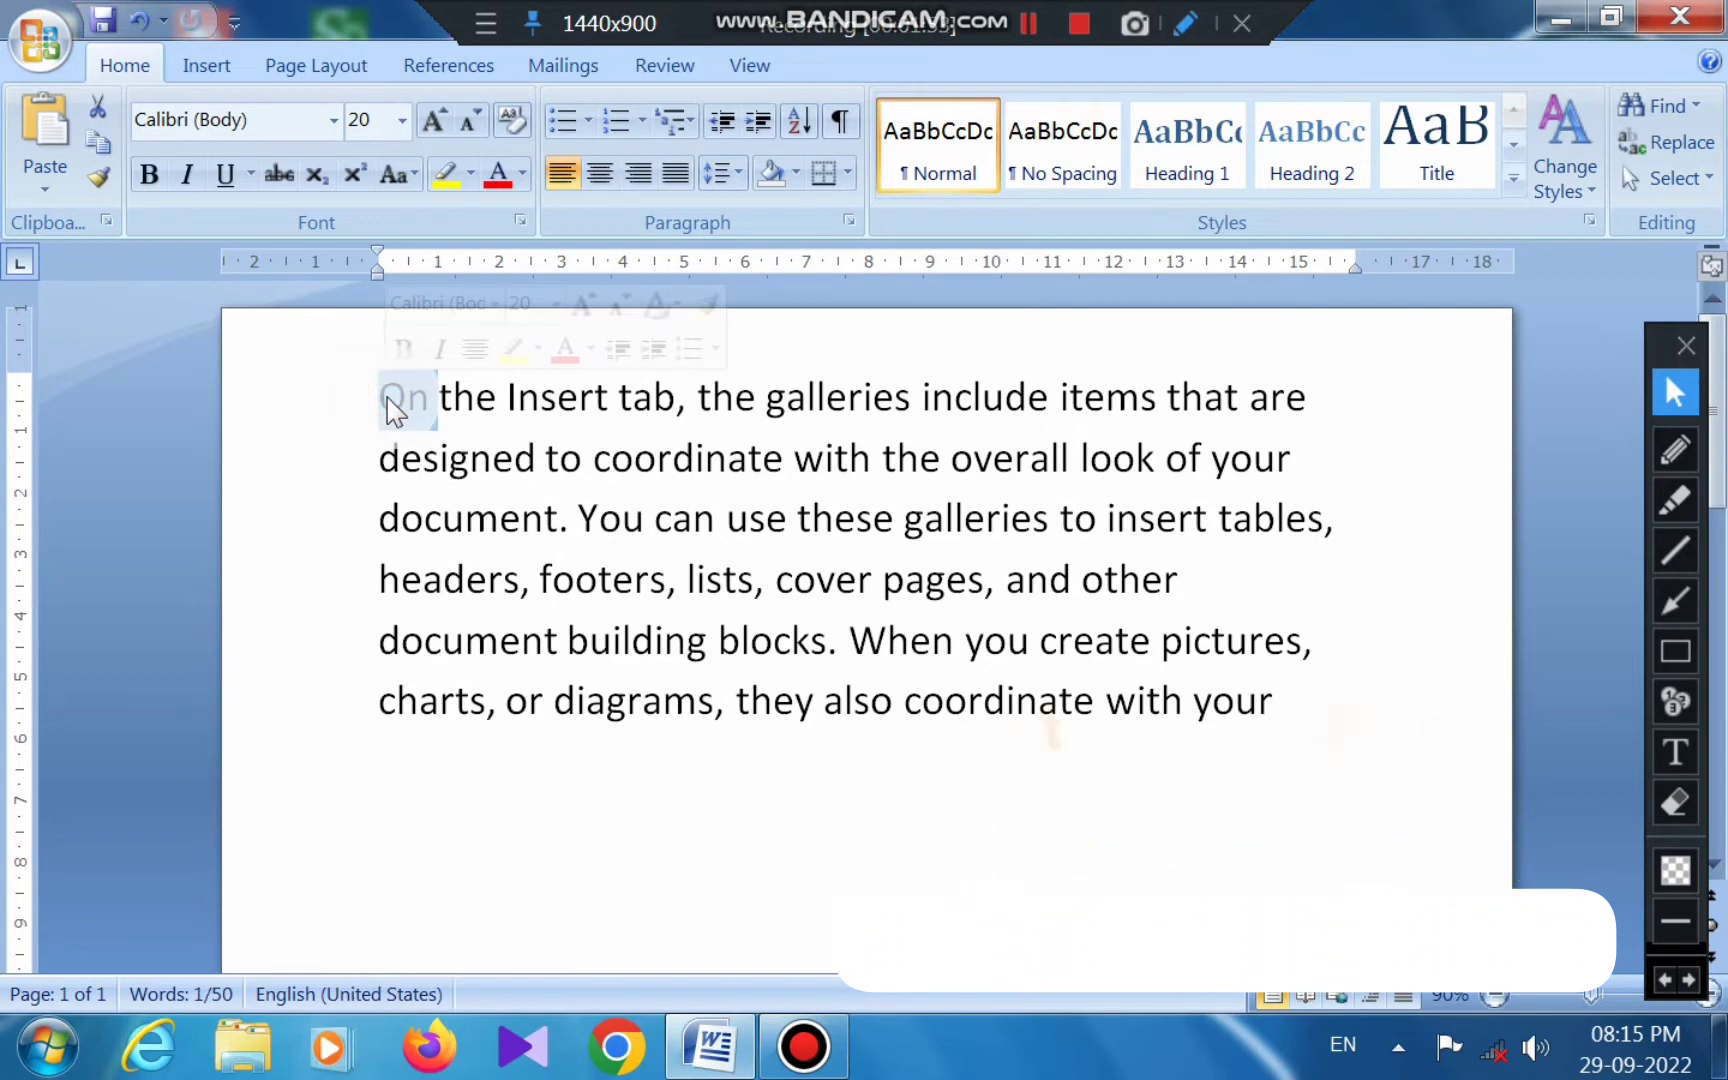
key(Return)
key(Return)
key(Up)
key(Up)
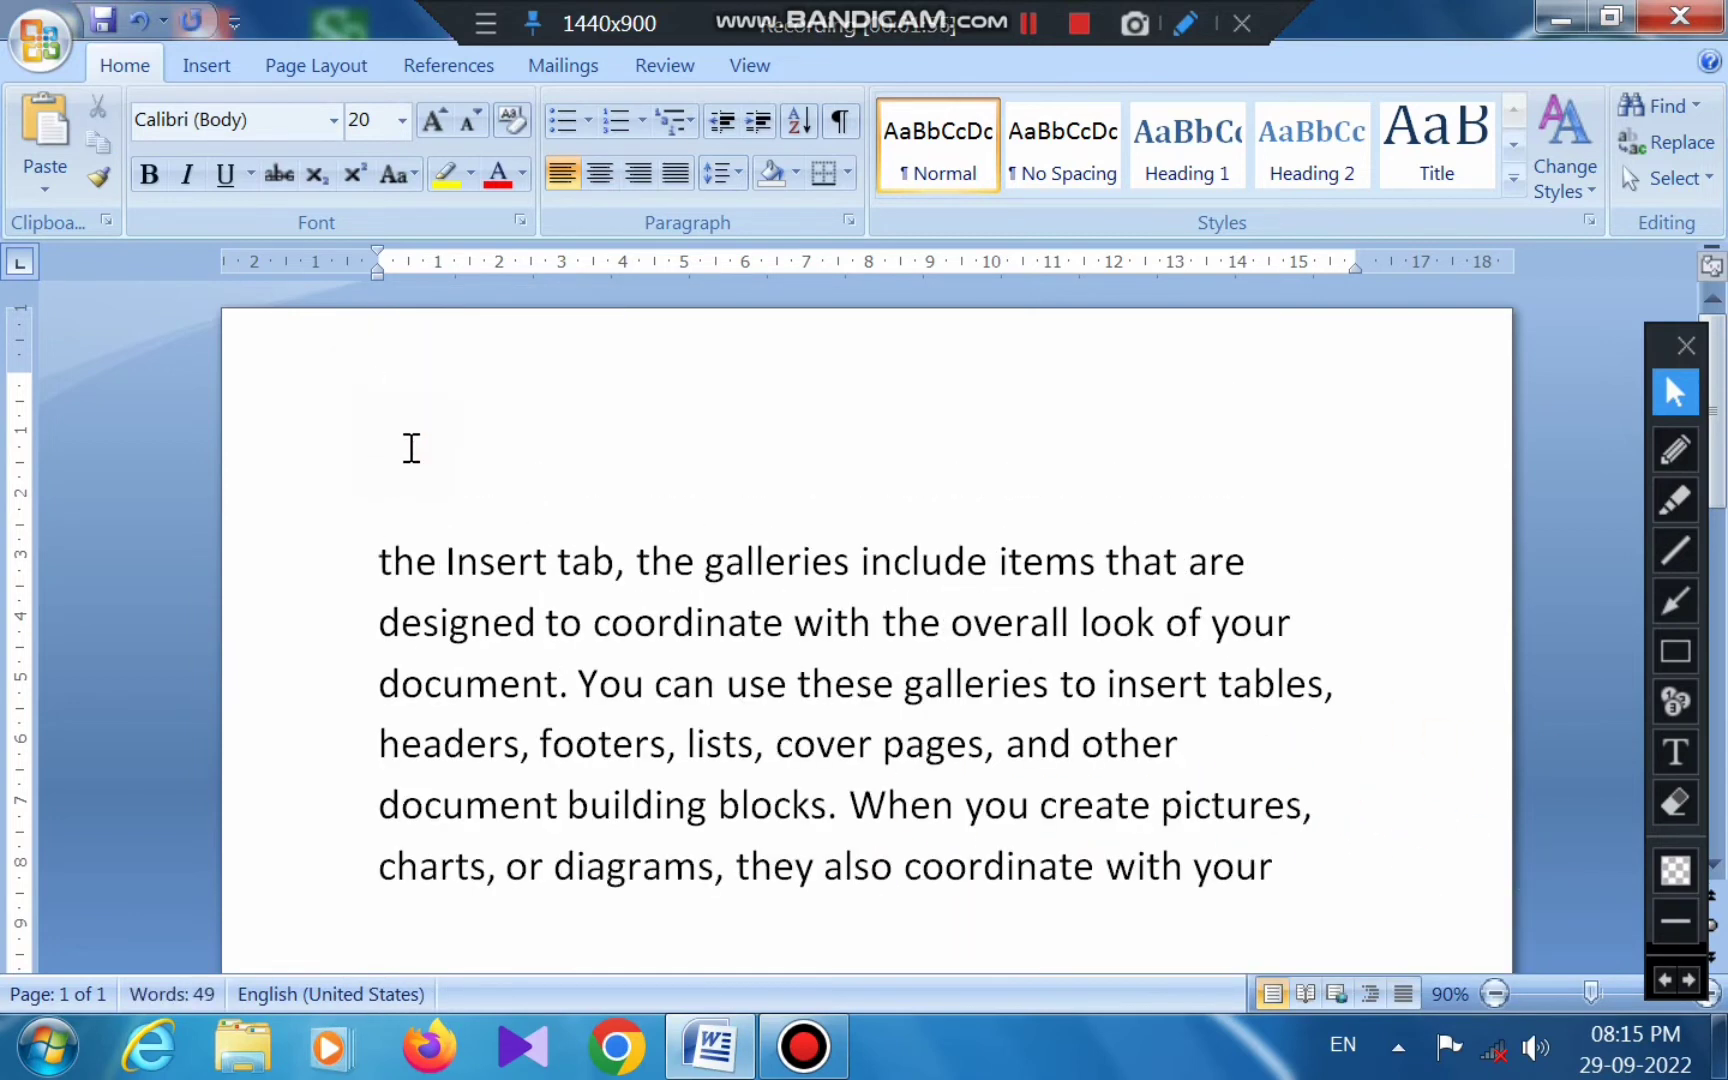
text(unit – 1)
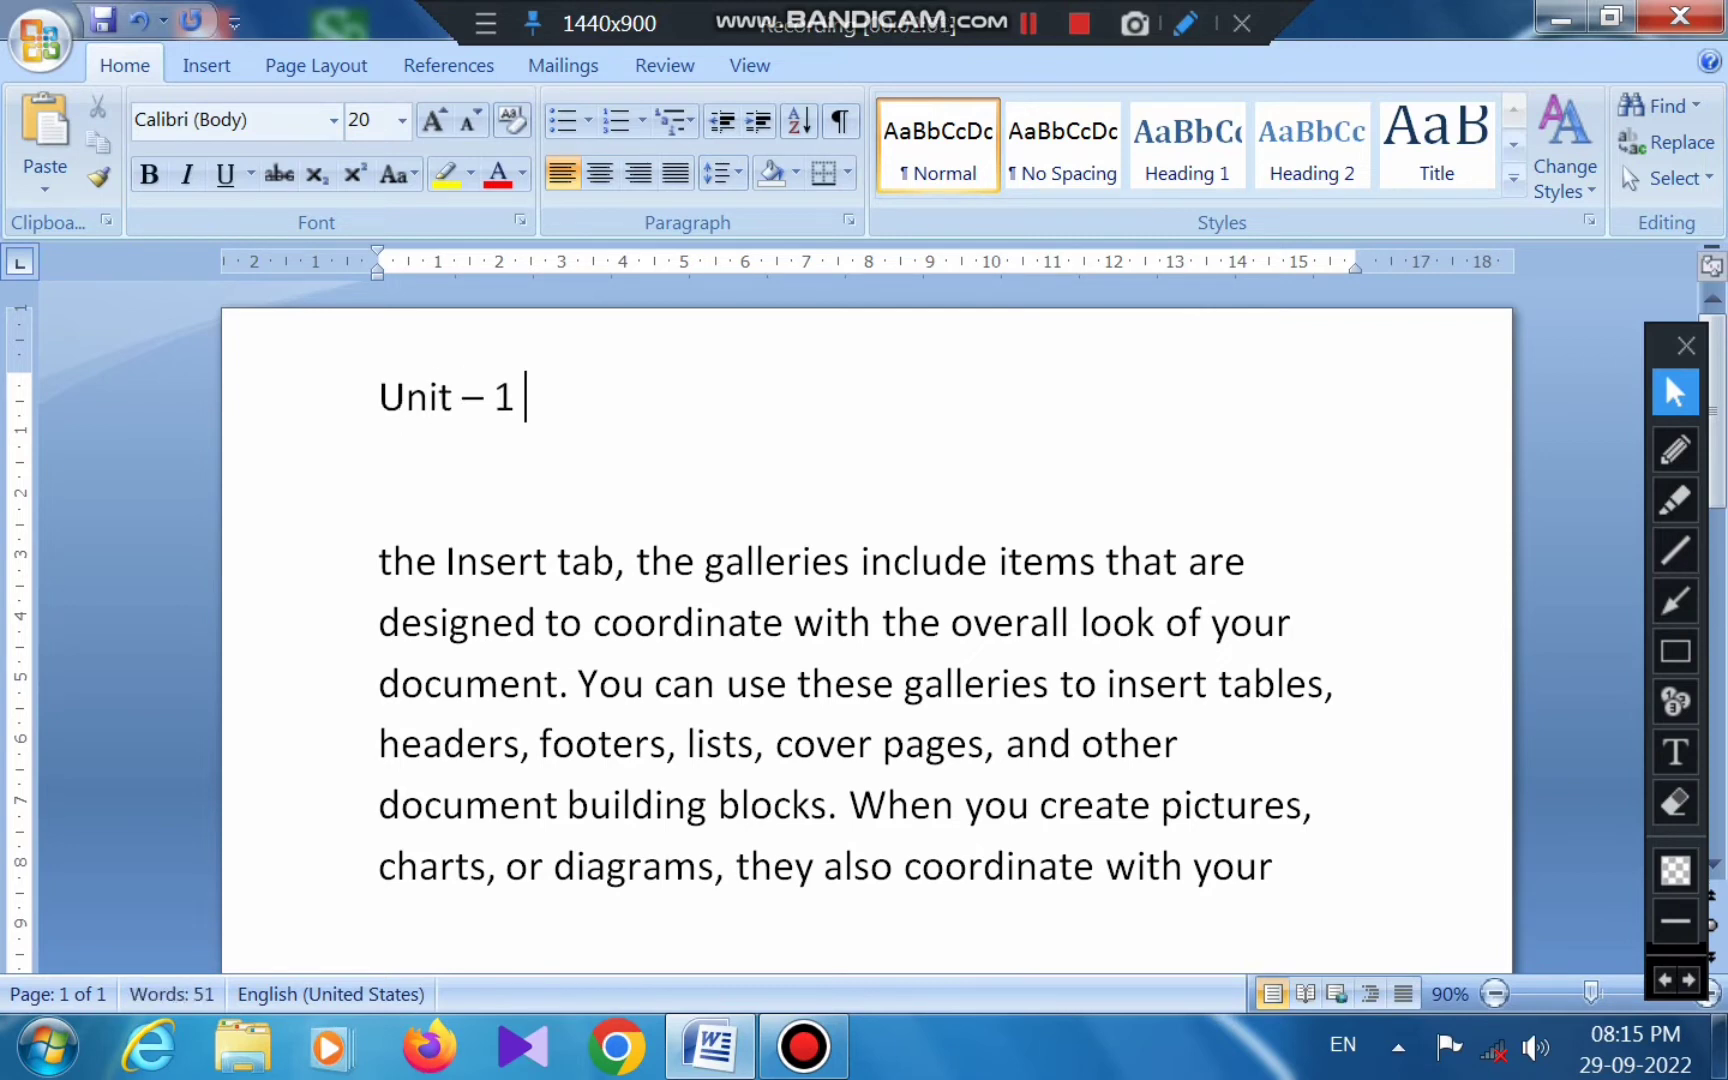
Select the "Unit – 1" heading and try center and right alignment on it repeatedly, finishing with left alignment.
drag(540, 401, 390, 432)
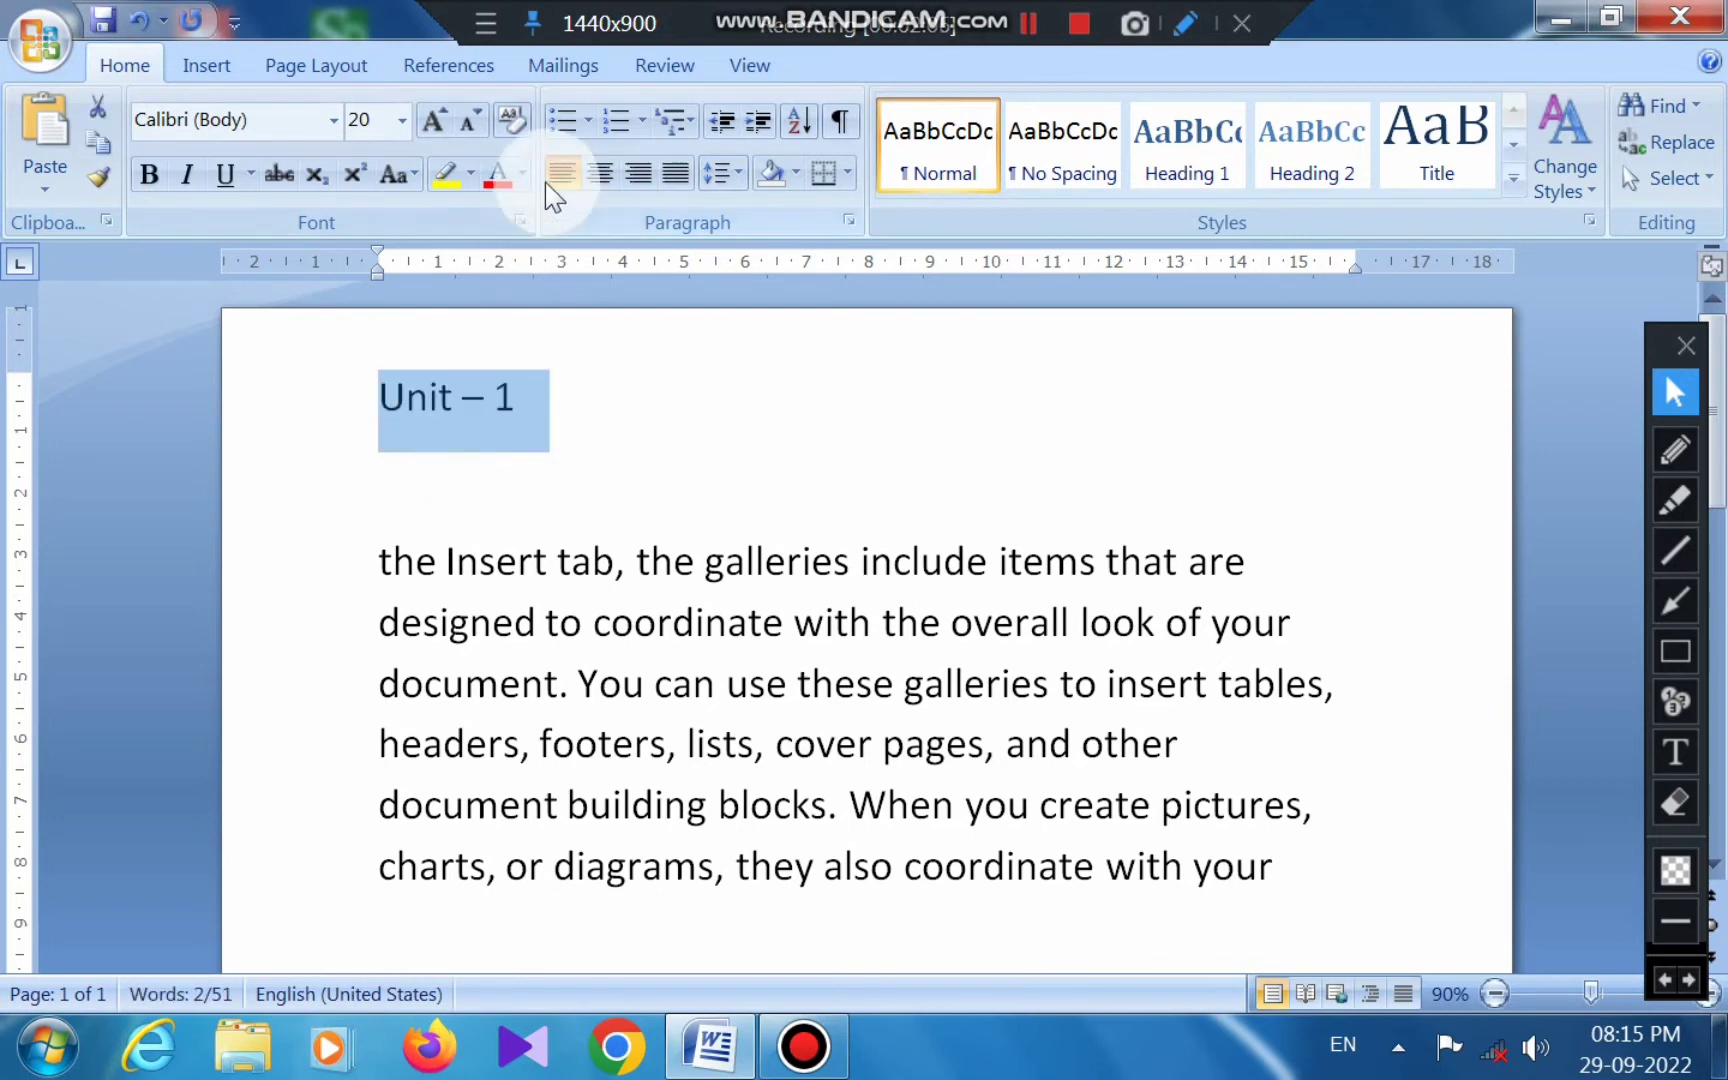
click(605, 172)
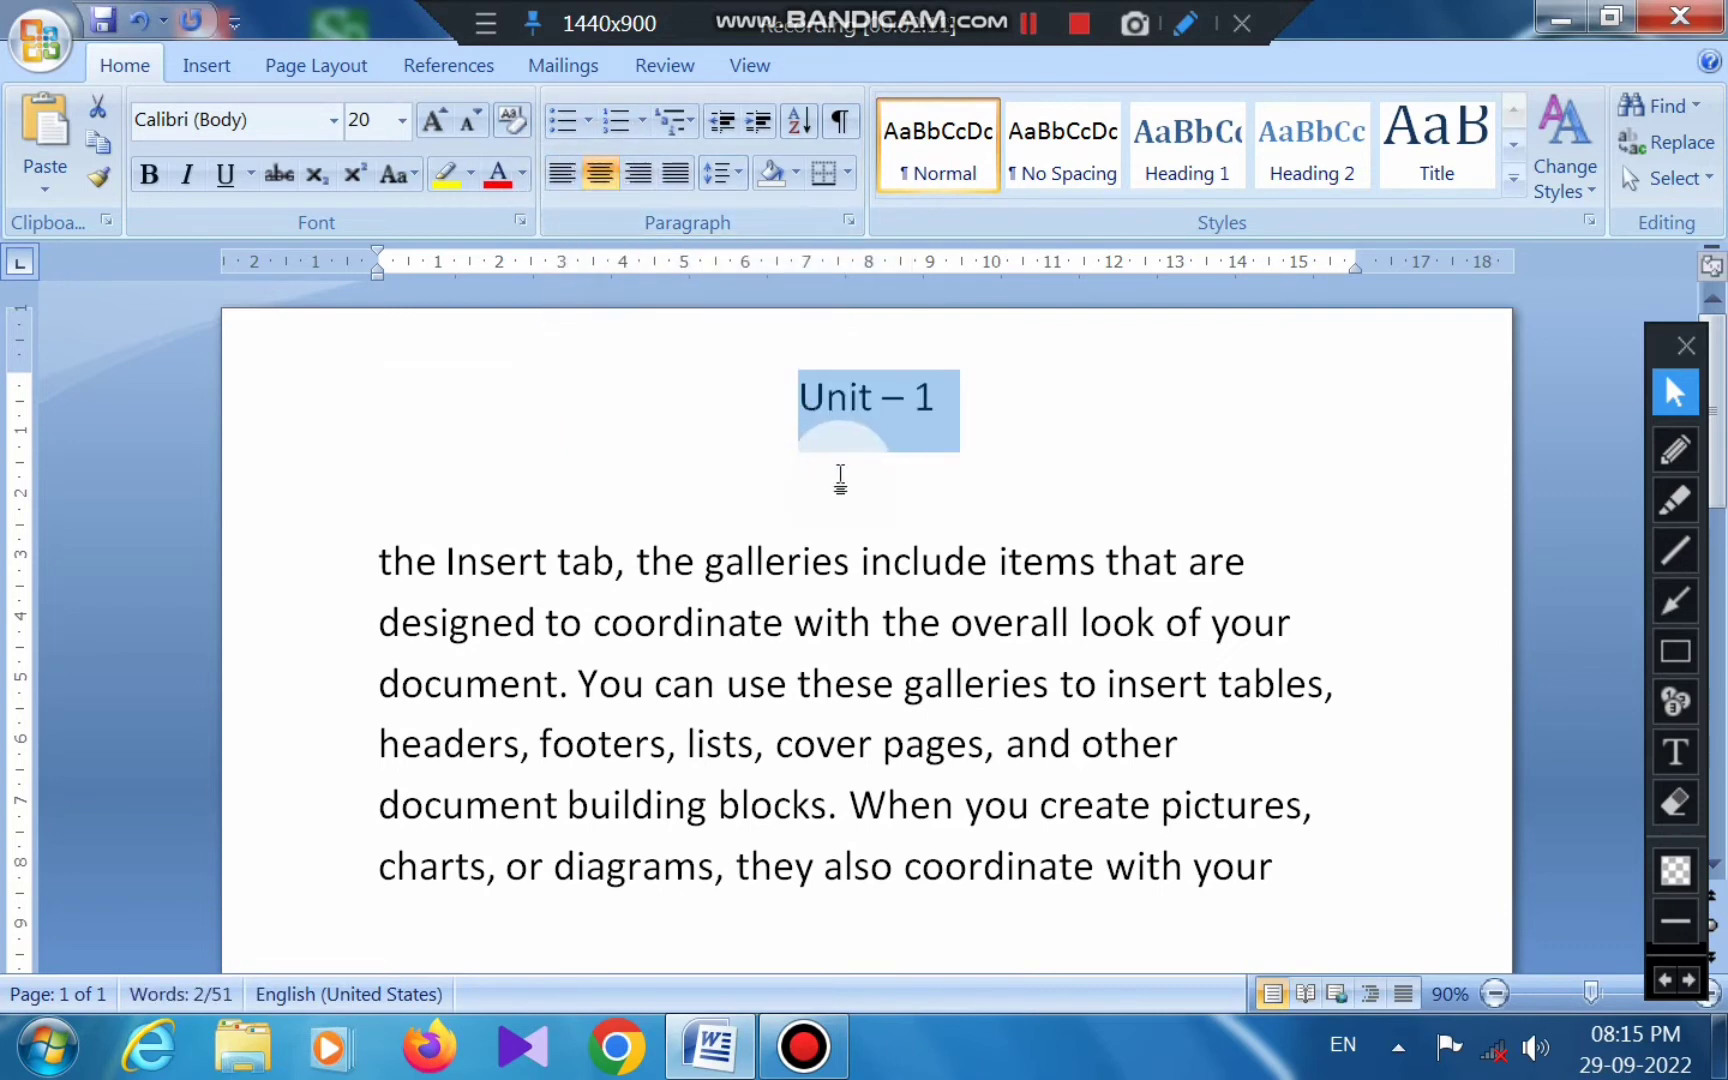
click(637, 174)
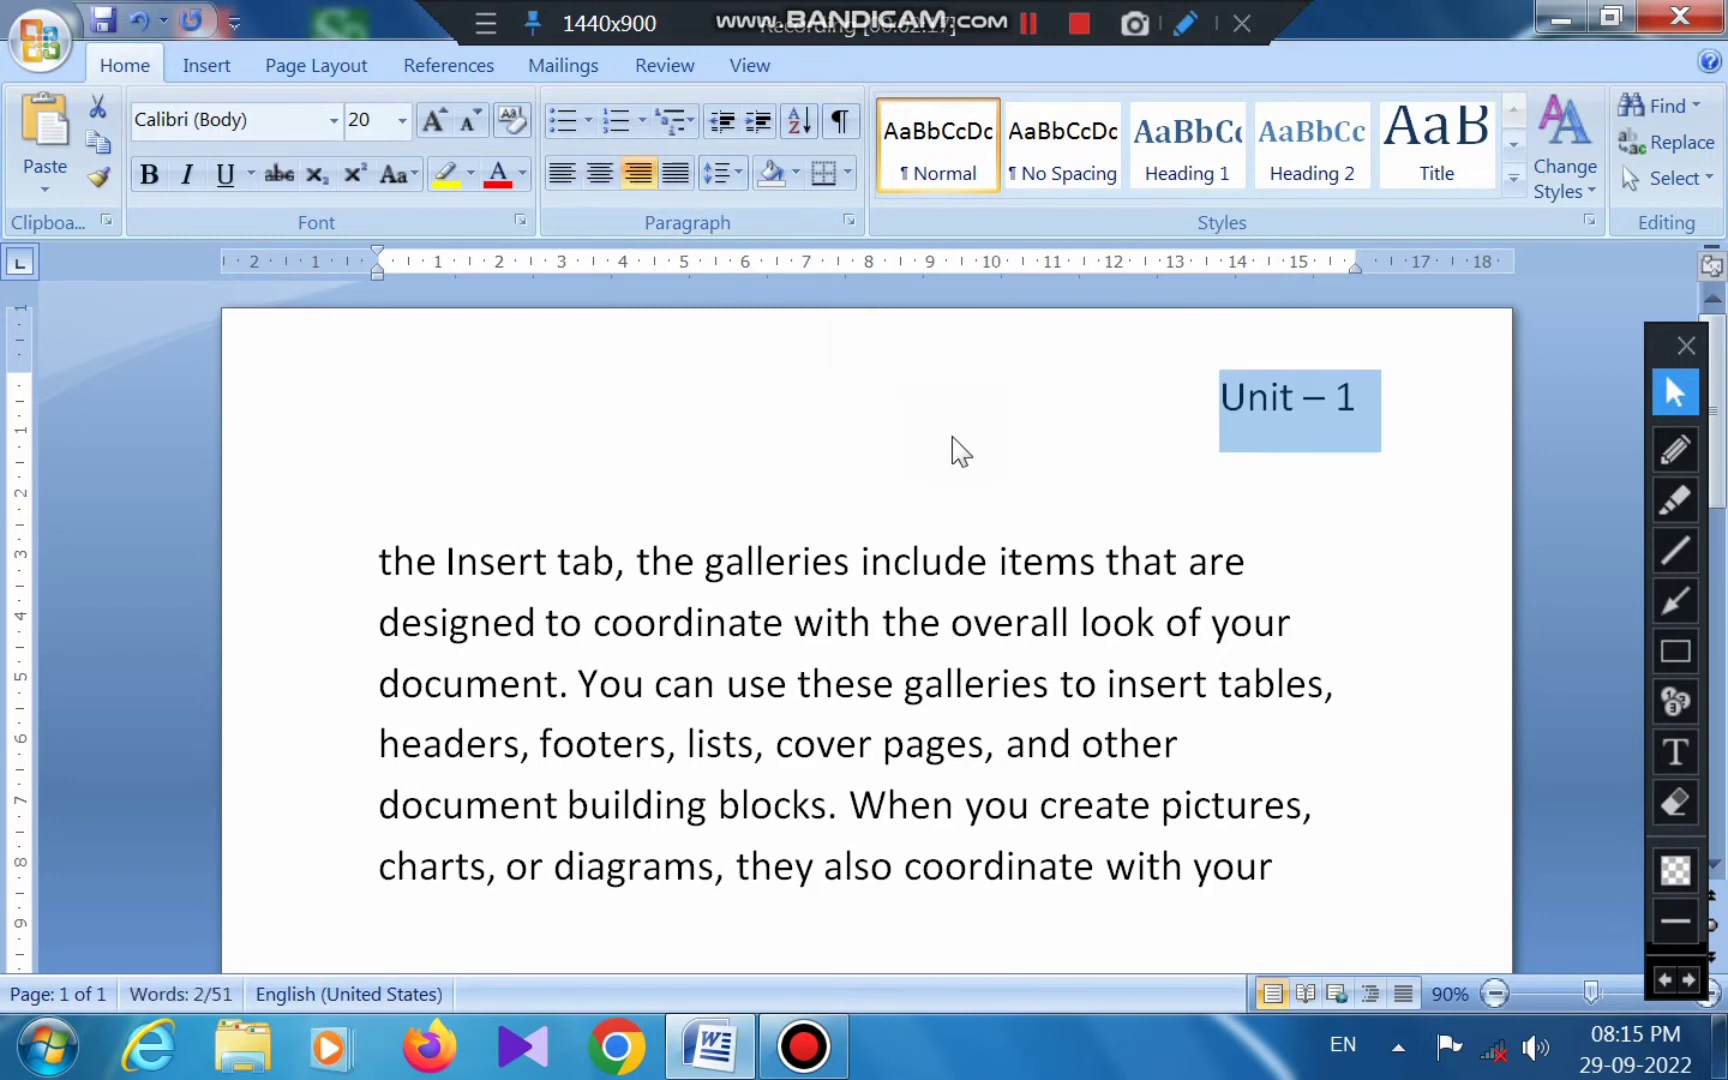
click(563, 171)
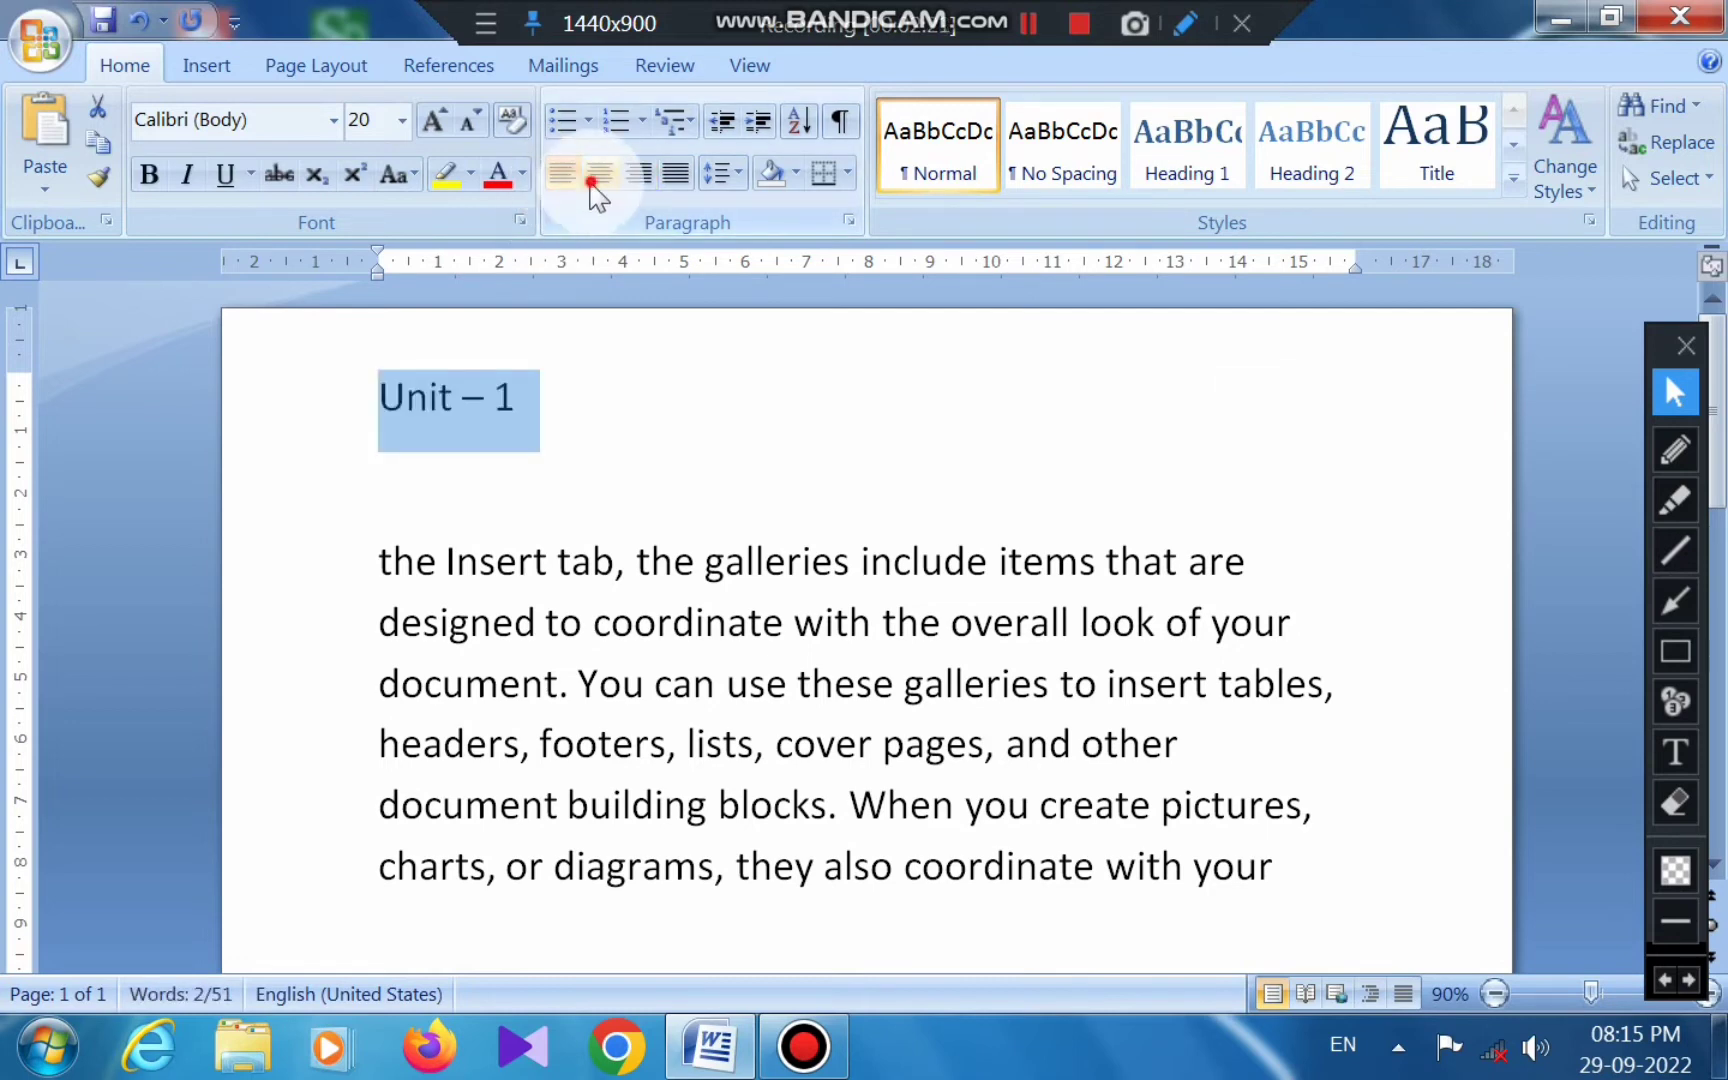
click(598, 176)
click(640, 174)
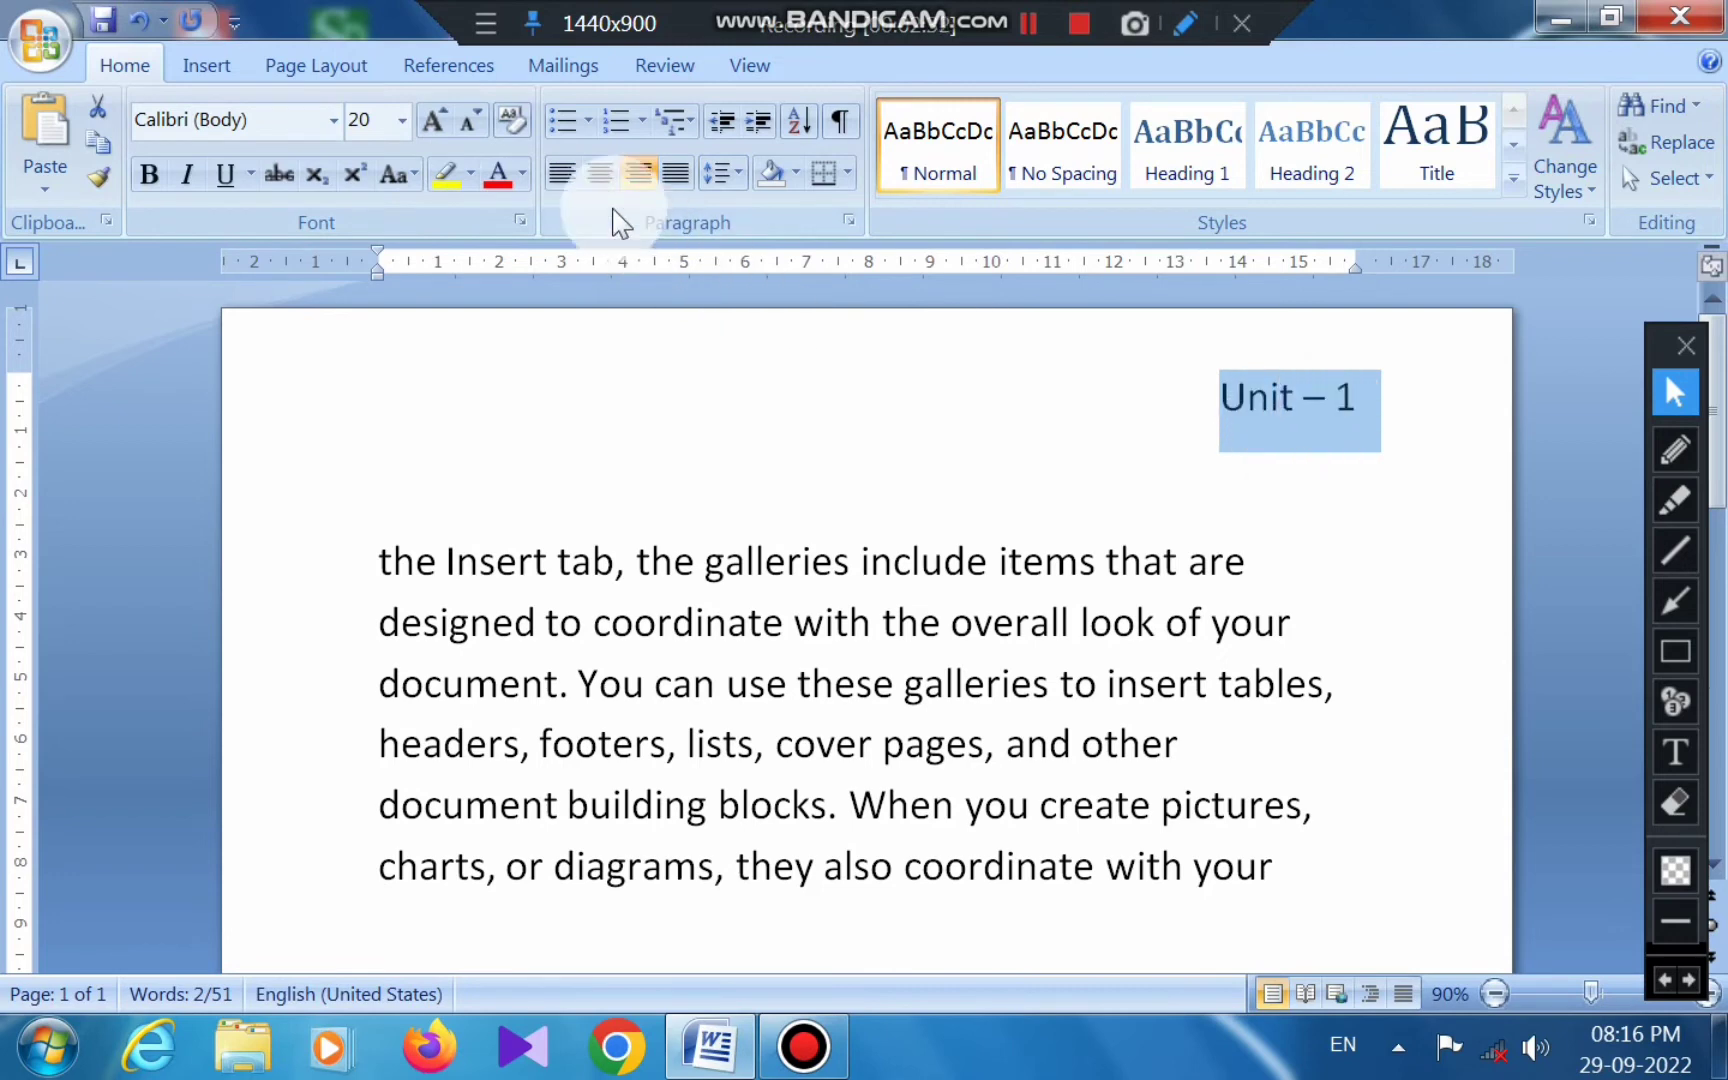
click(599, 176)
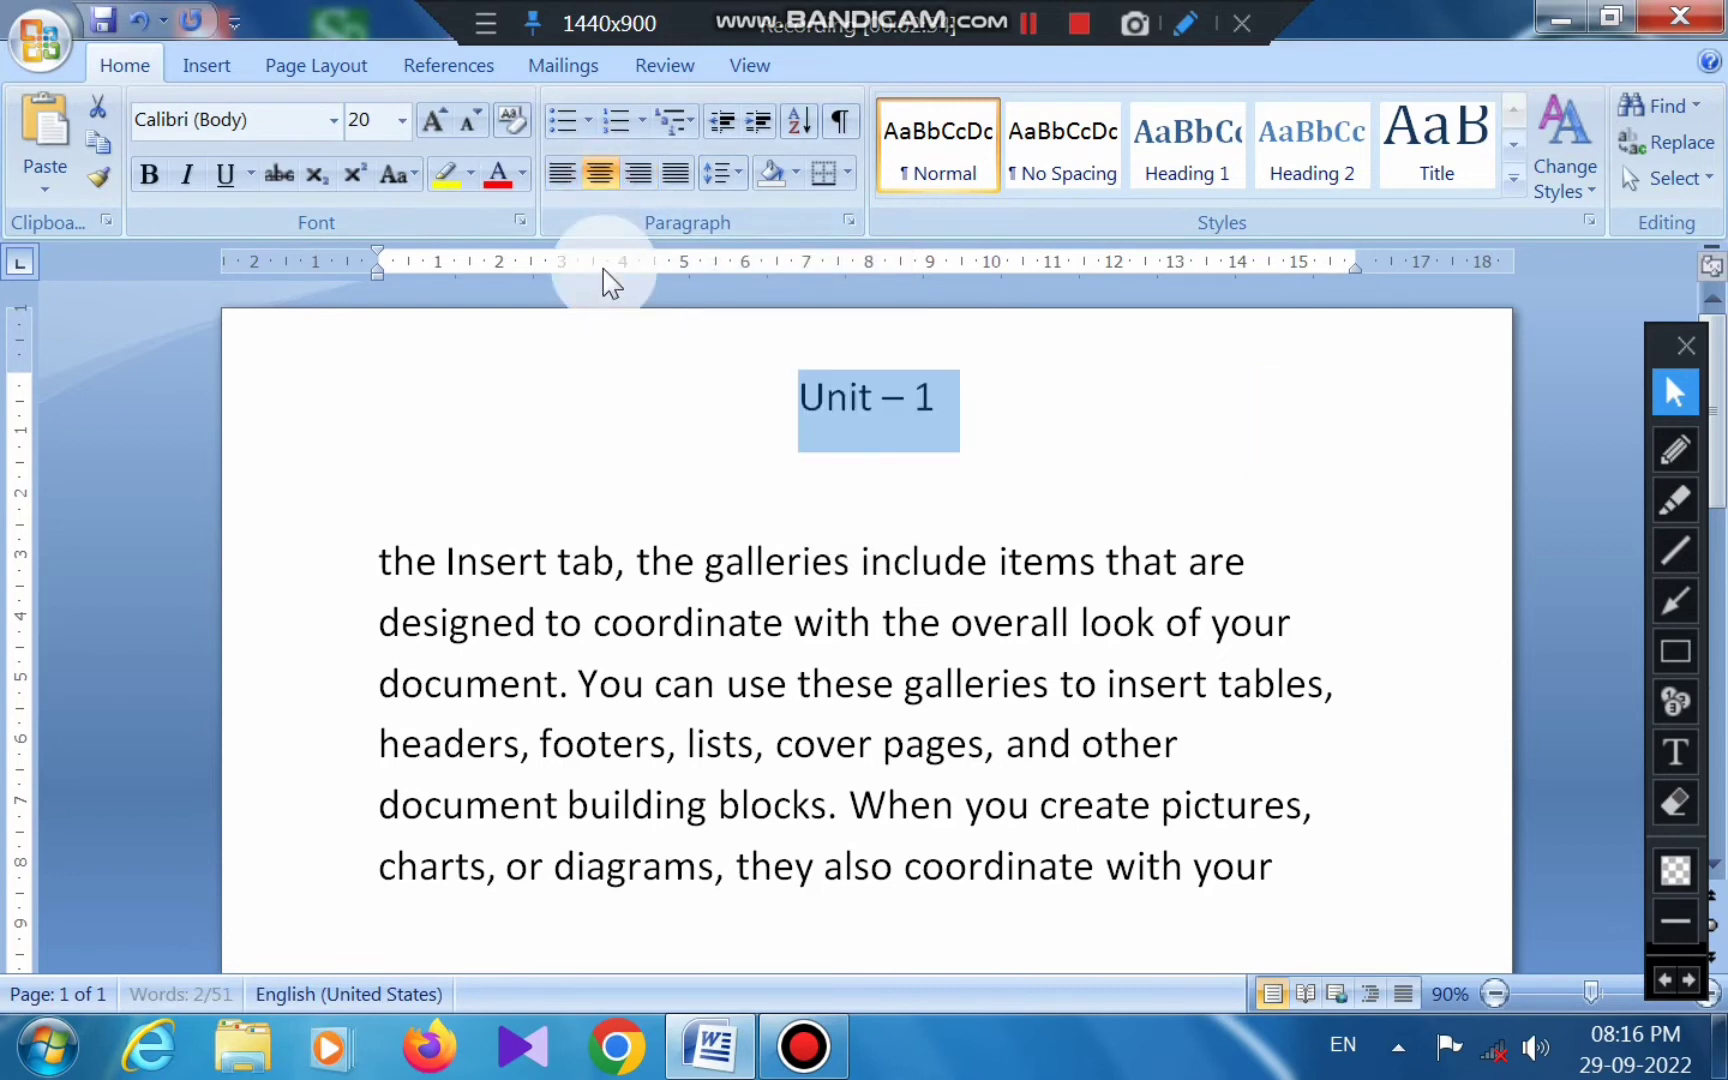
click(562, 174)
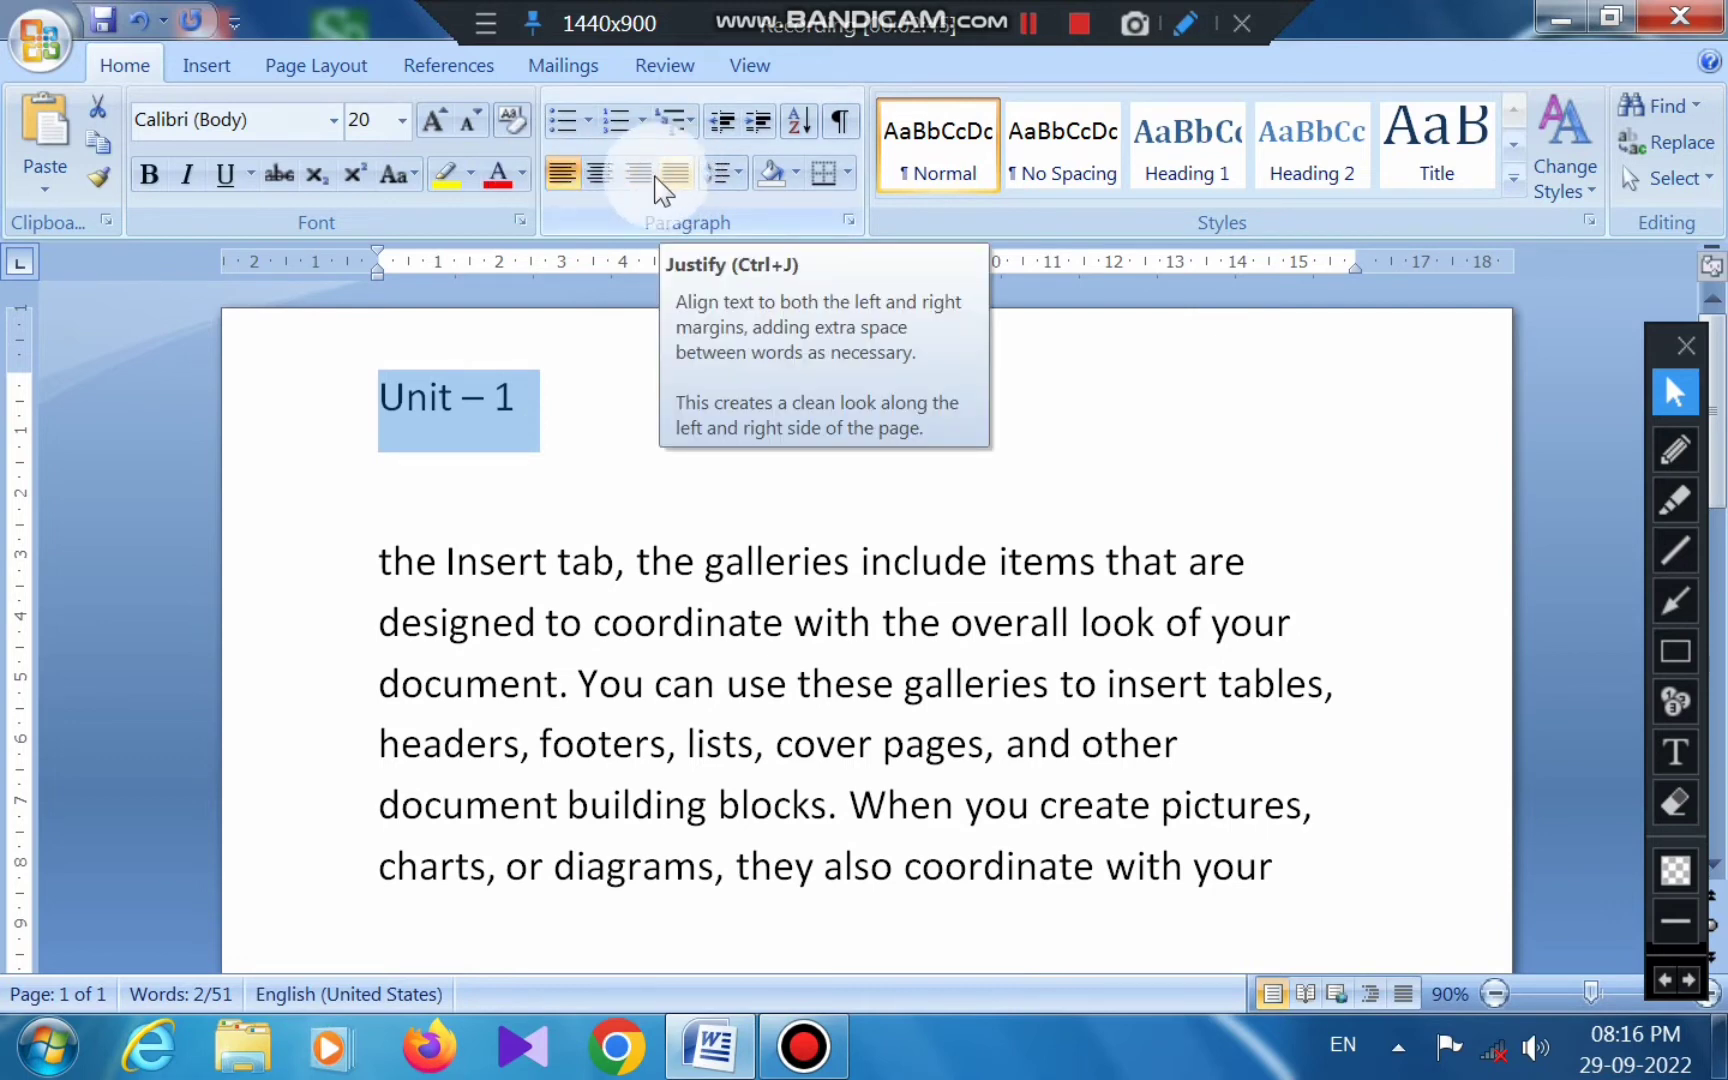
Delete the "Unit – 1" heading, and justify the sample paragraph after trying center and right alignment.
key(Delete)
scroll(532, 571, down, 1)
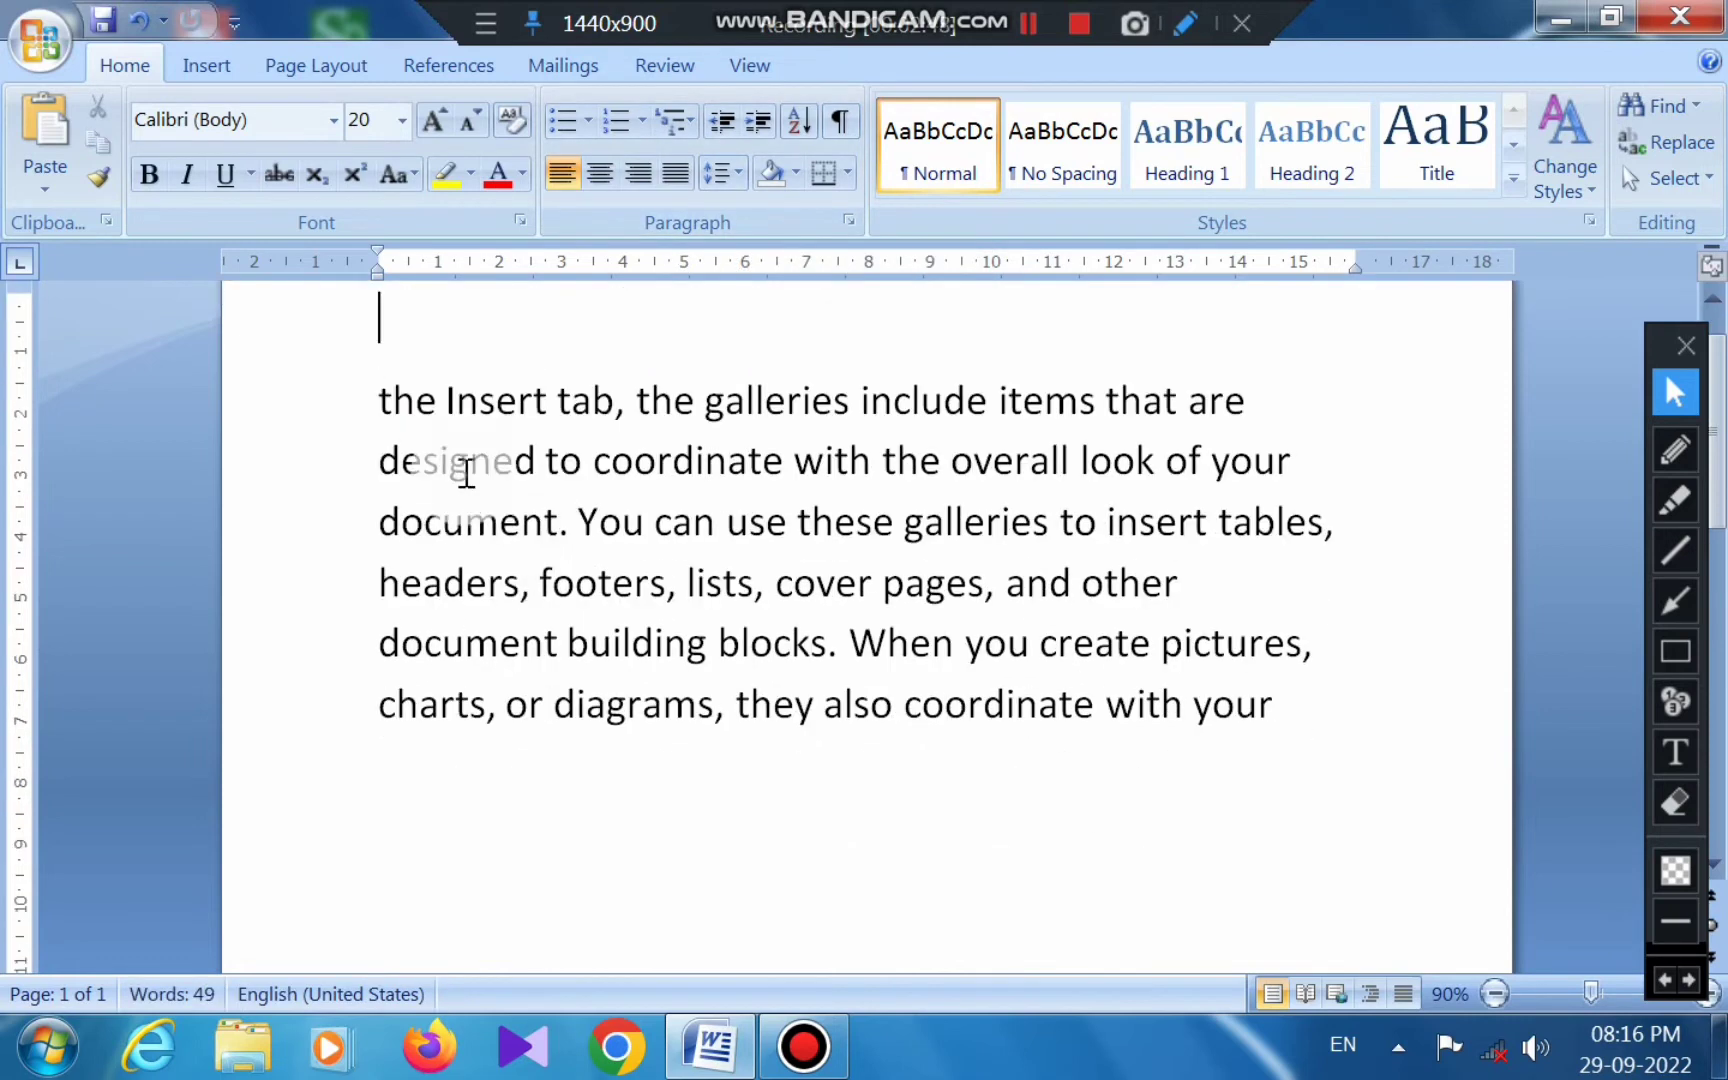
drag(371, 396, 1358, 721)
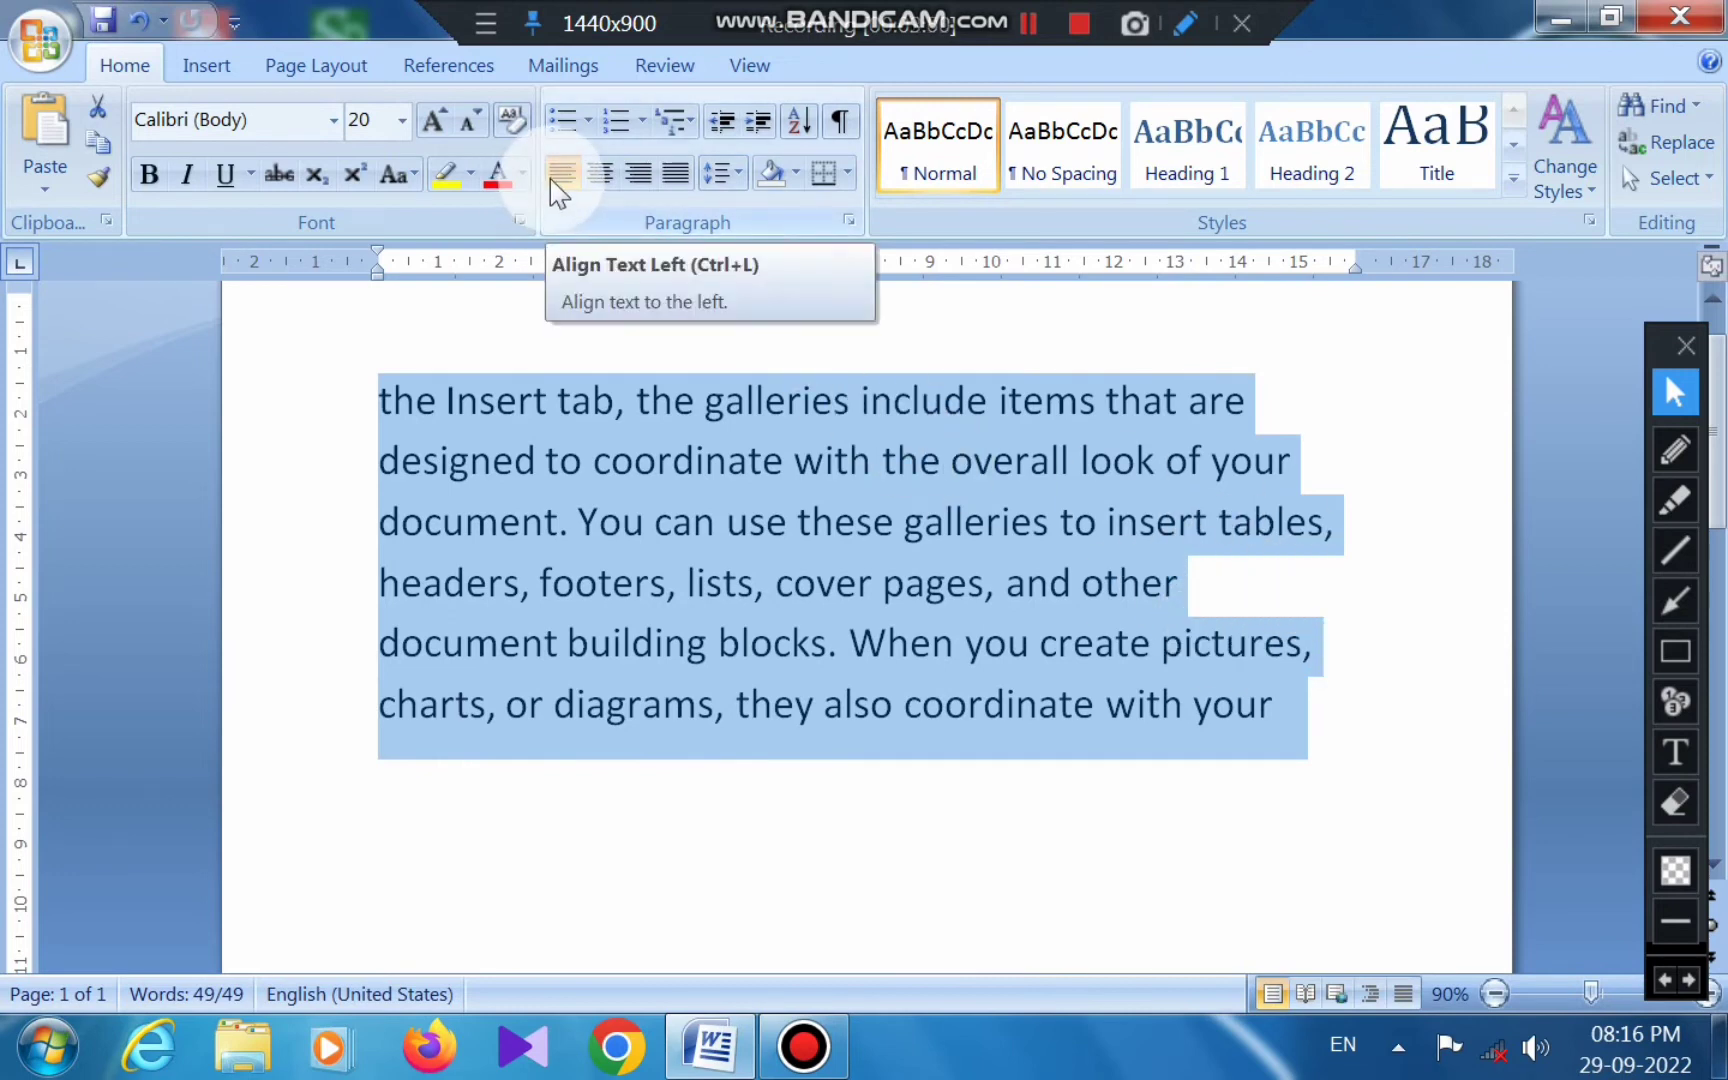
click(603, 168)
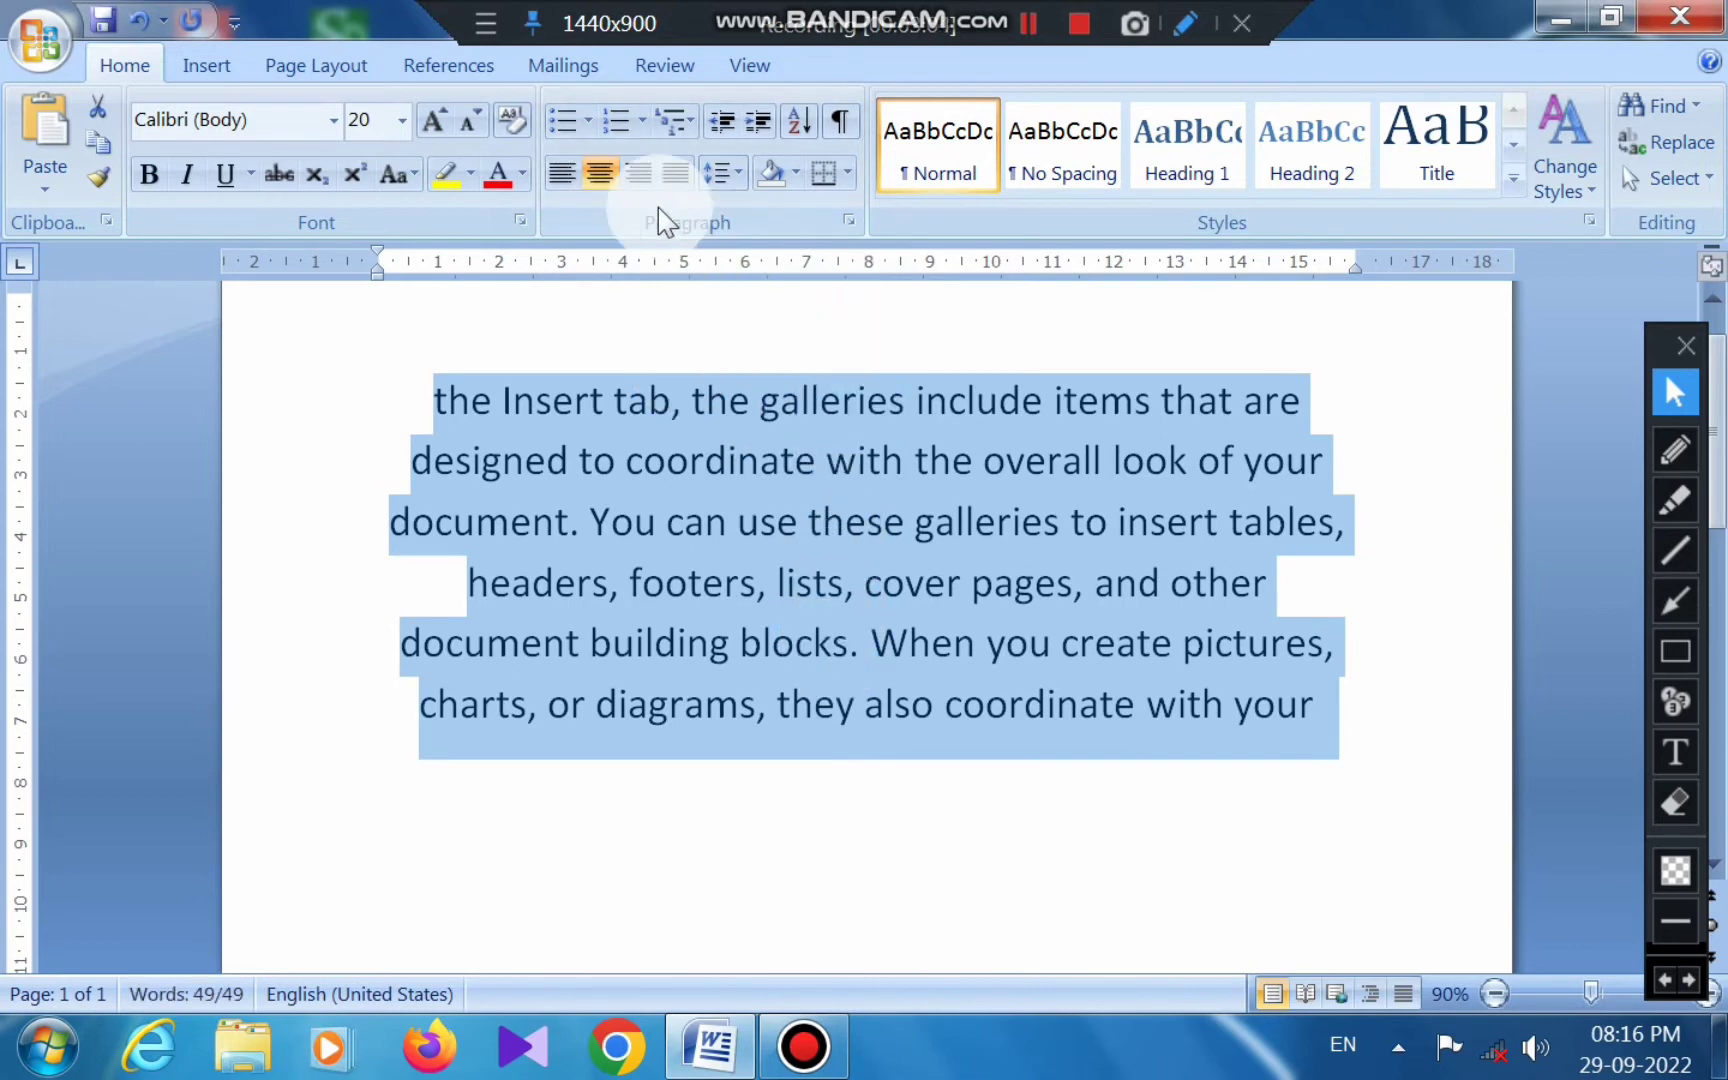
click(638, 173)
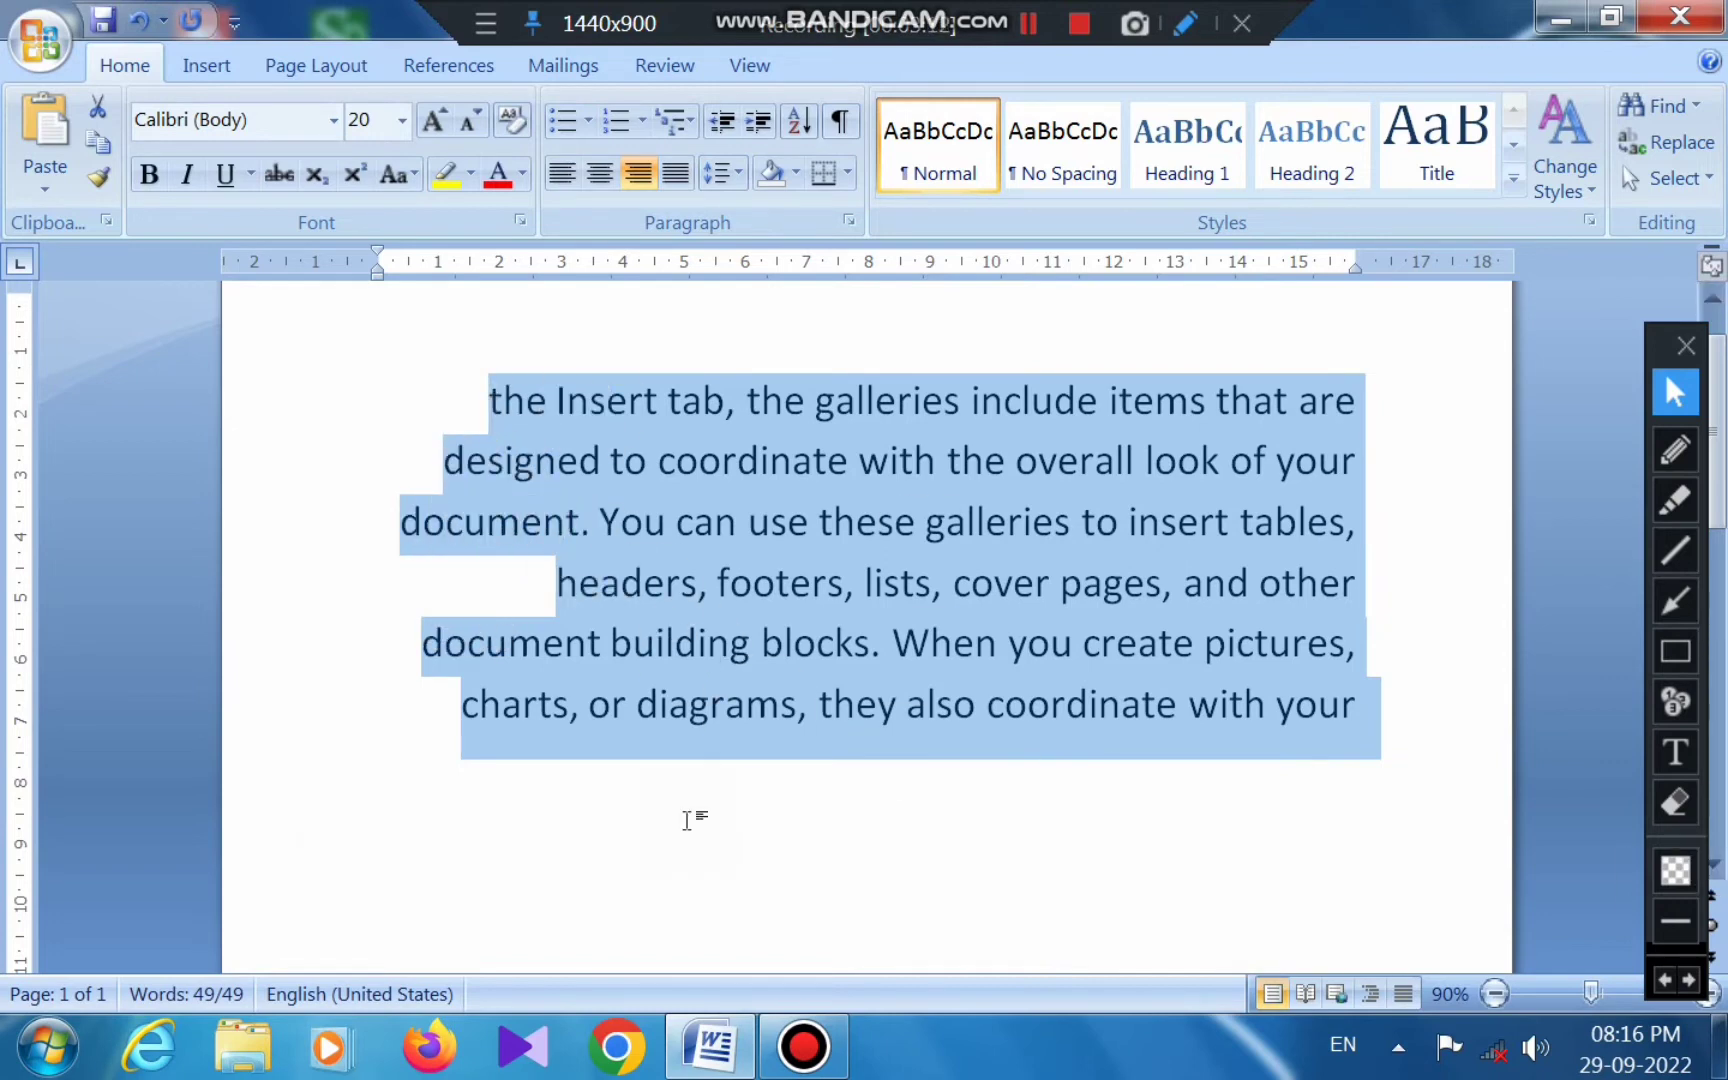
click(678, 176)
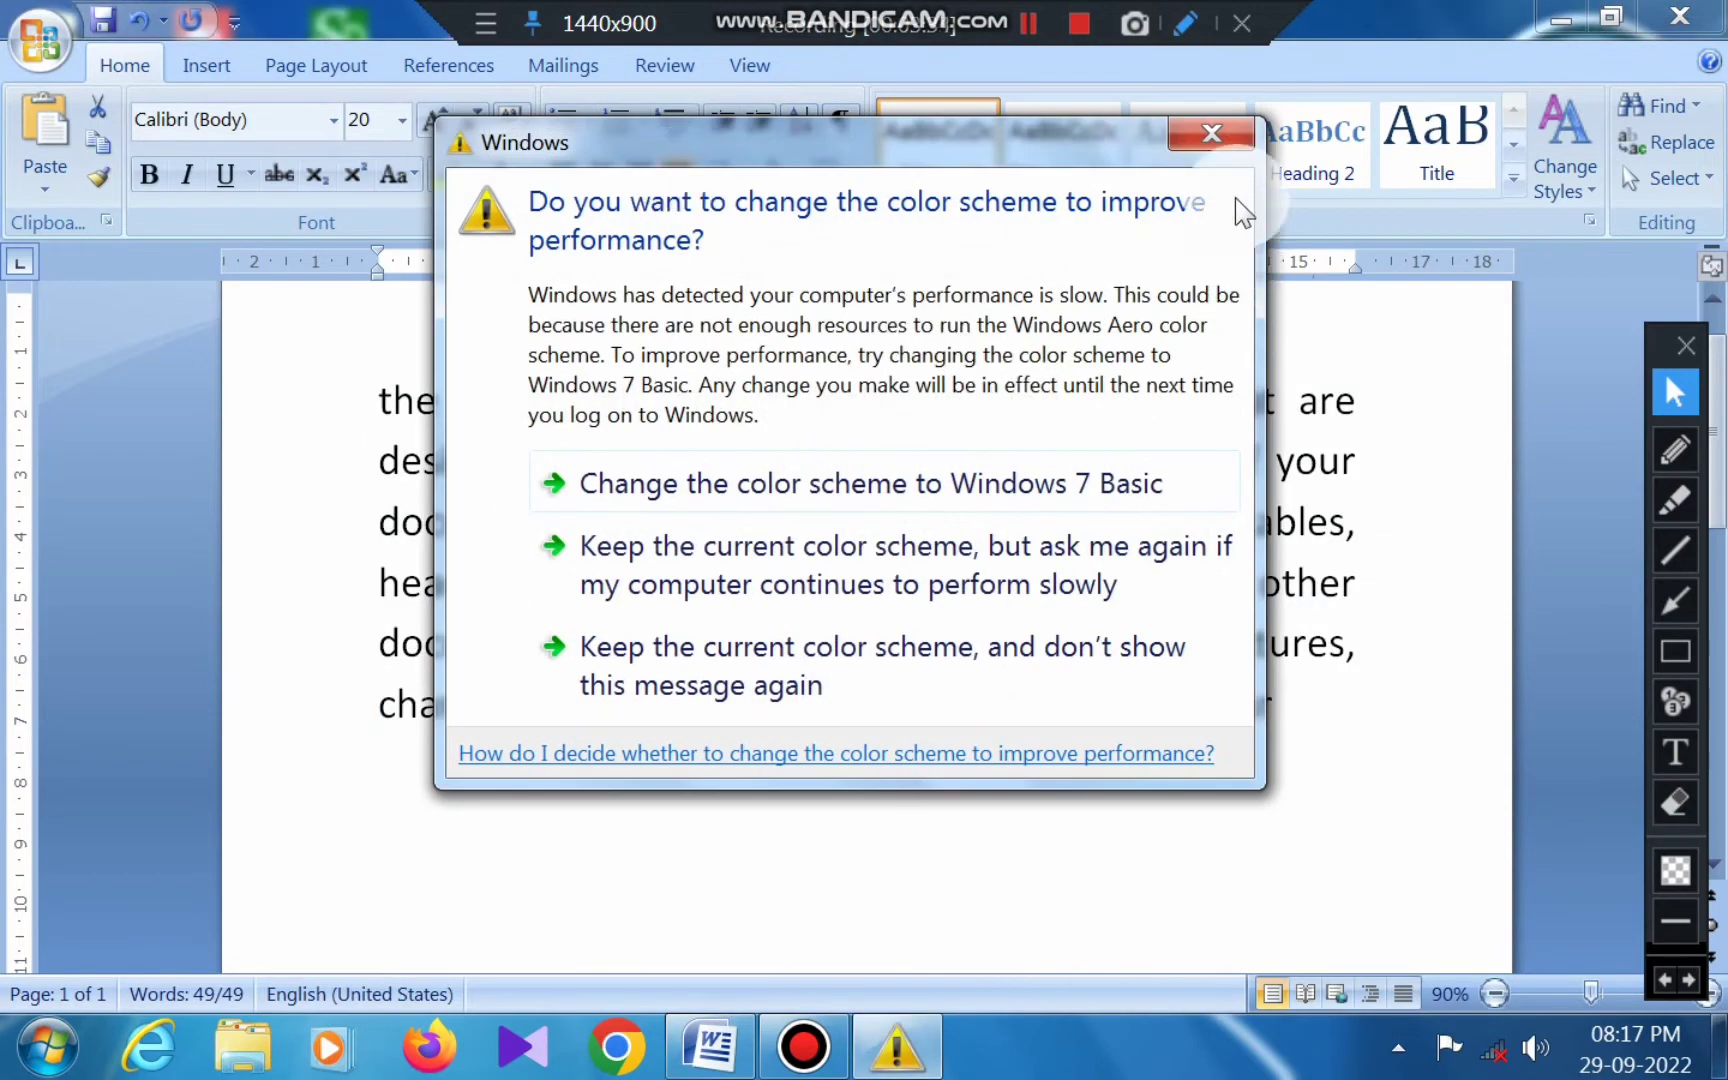
click(1226, 143)
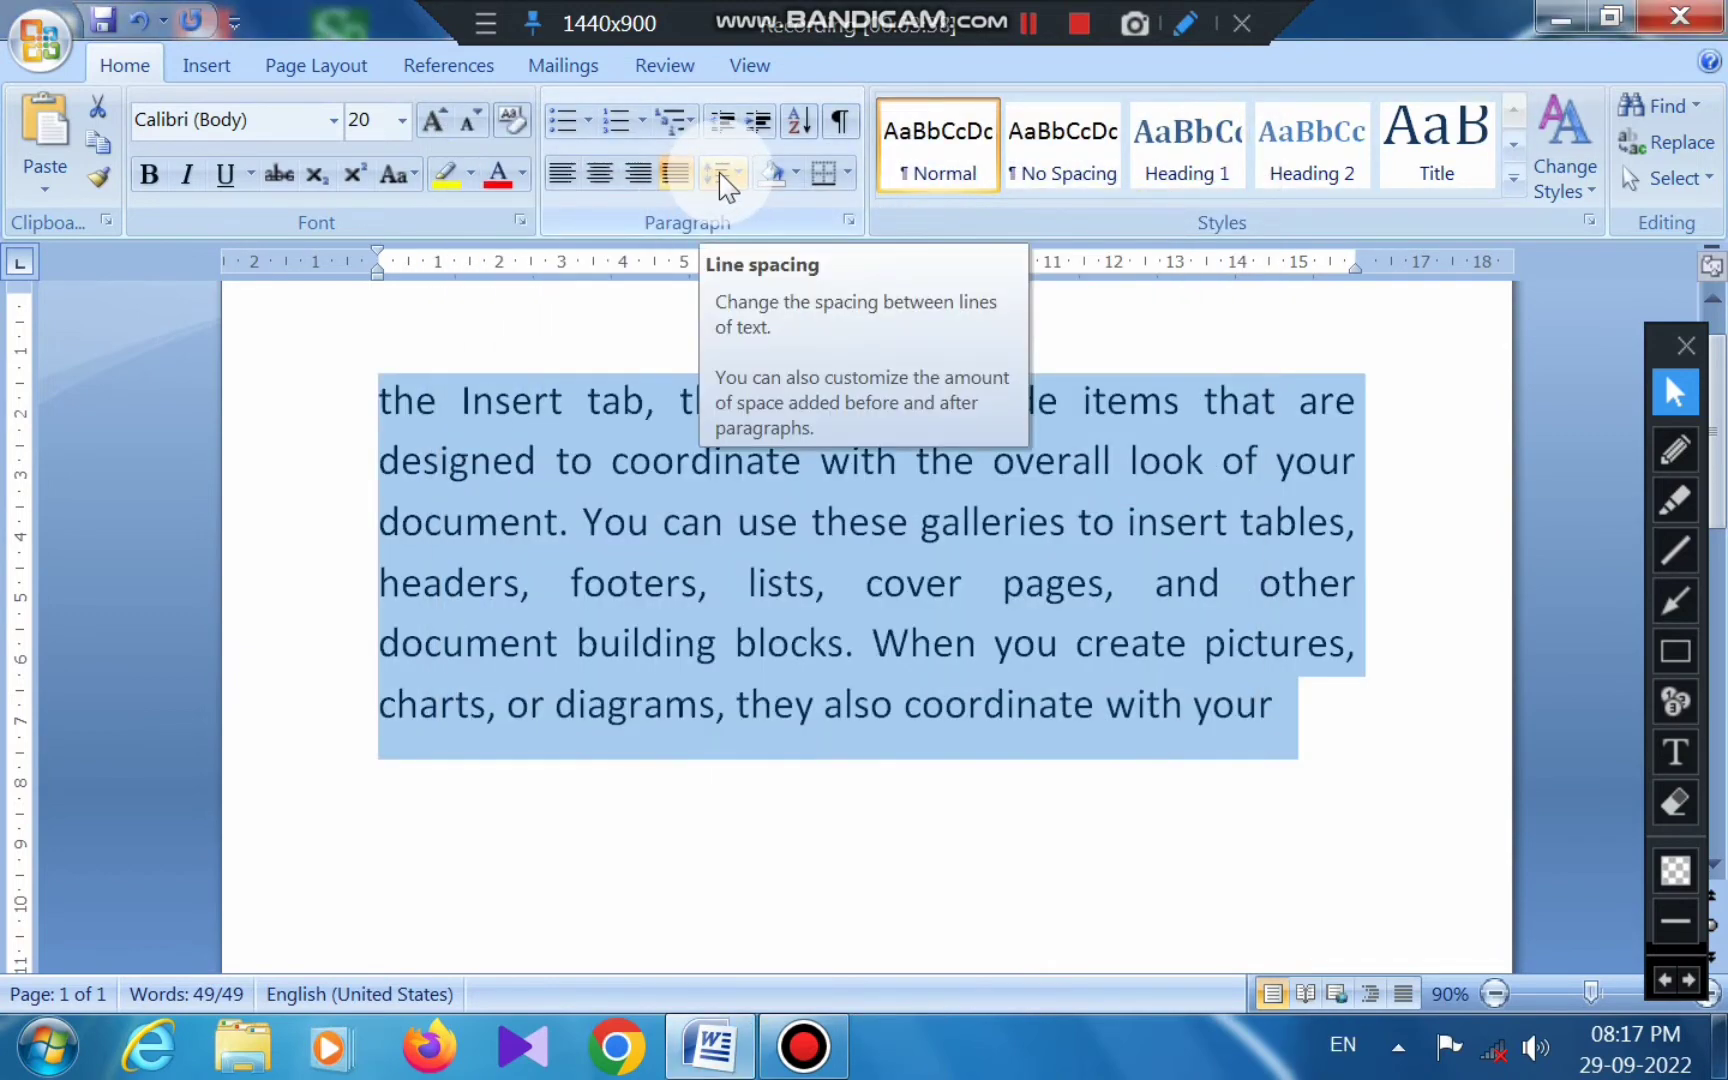
click(812, 530)
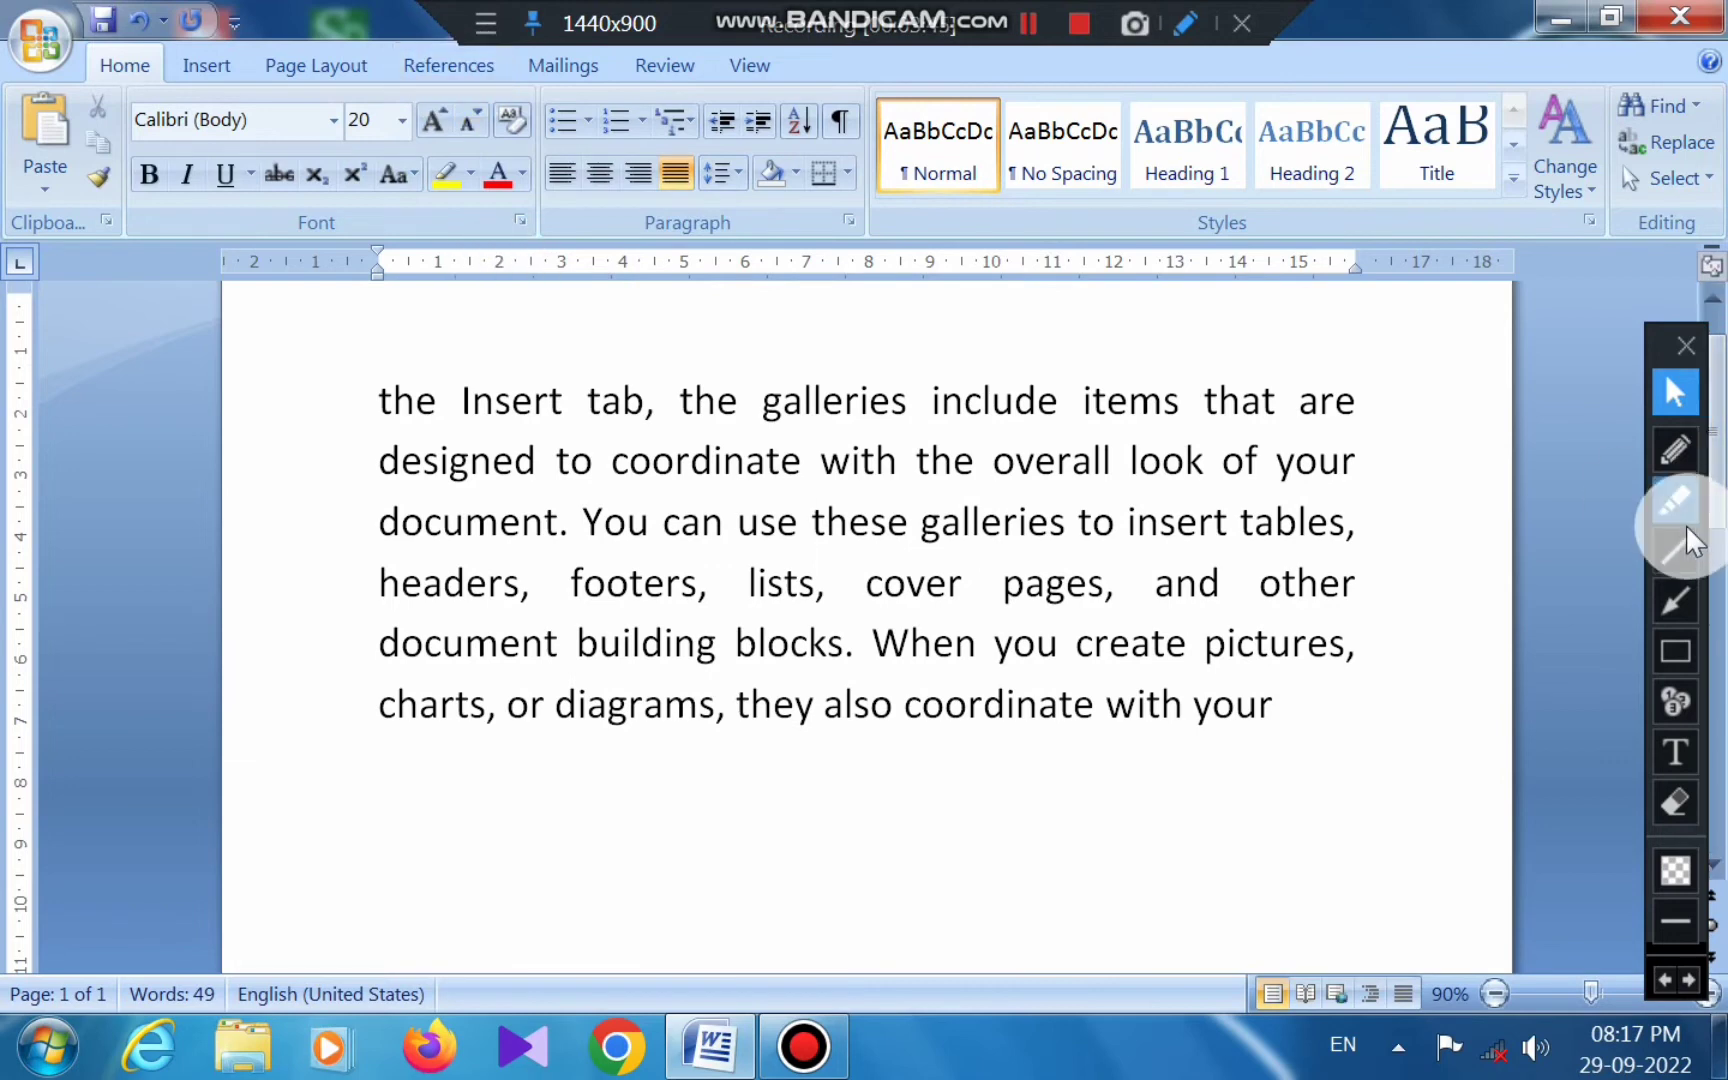
Mark the paragraph's first three lines and the gap between two of them with red annotation rectangles, and undo all the rectangles.
click(1663, 648)
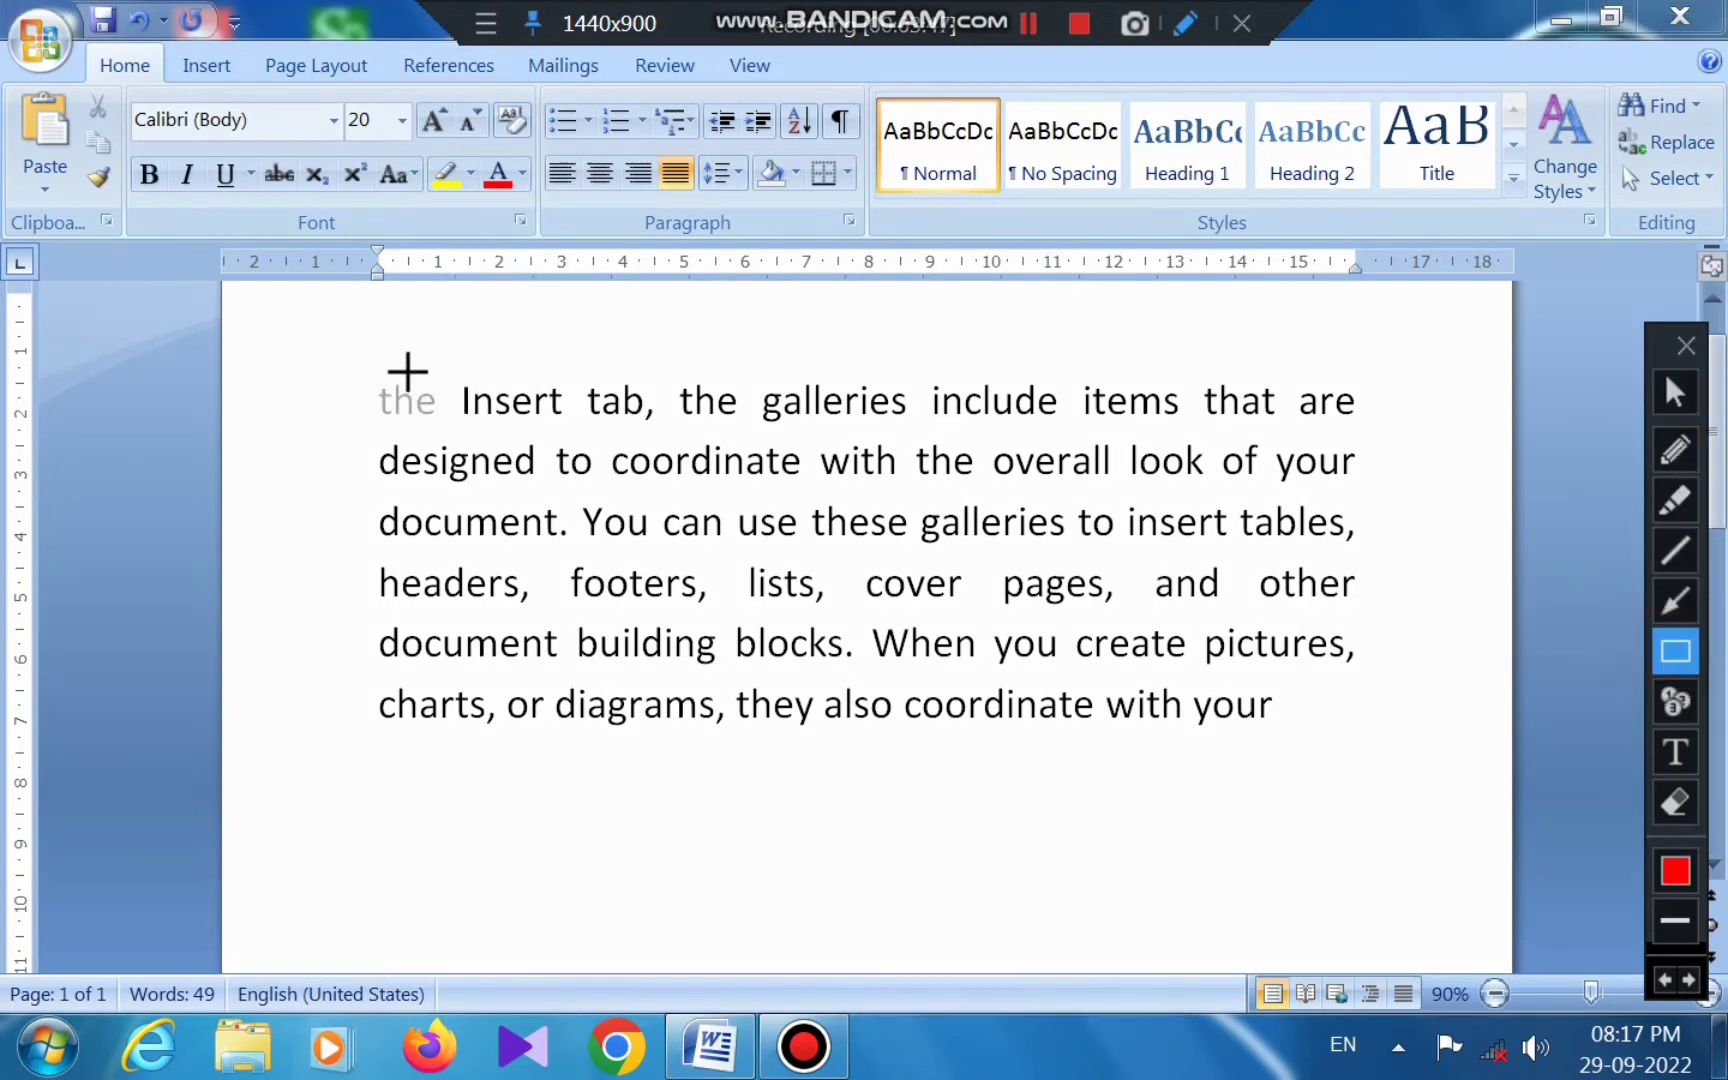
drag(368, 388, 1422, 427)
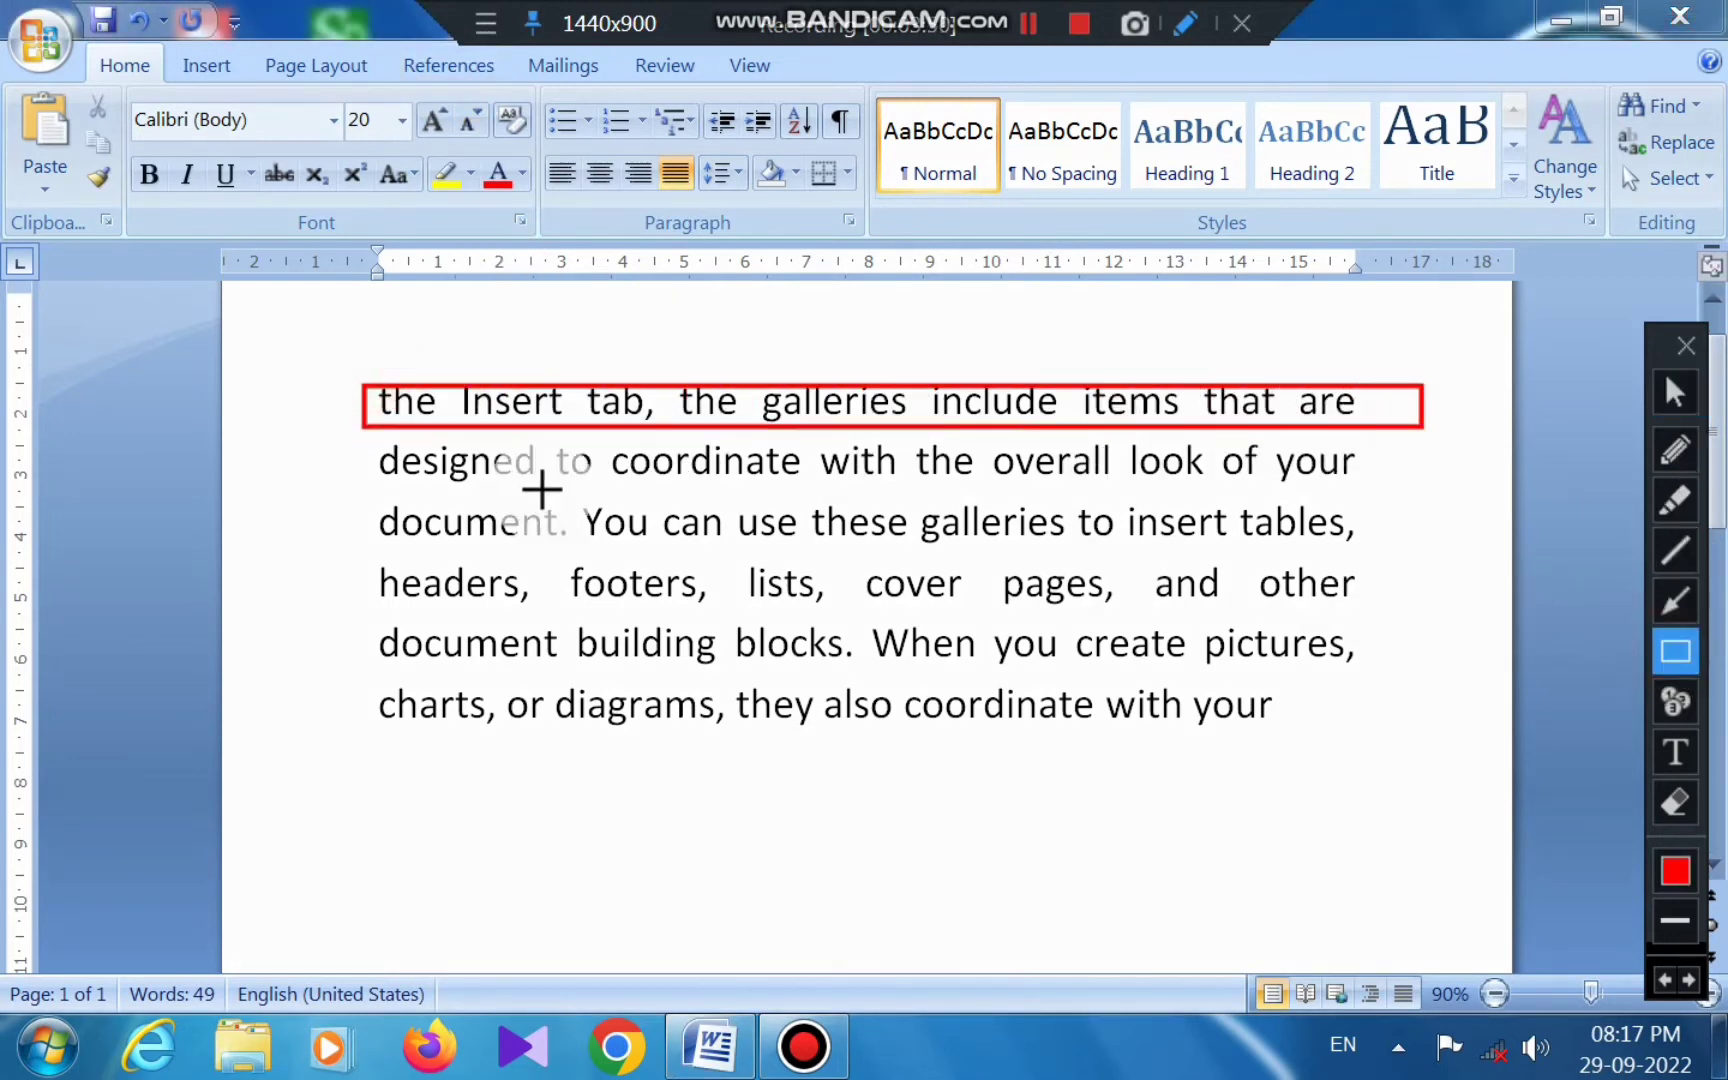
drag(376, 459, 1355, 460)
drag(340, 505, 1362, 530)
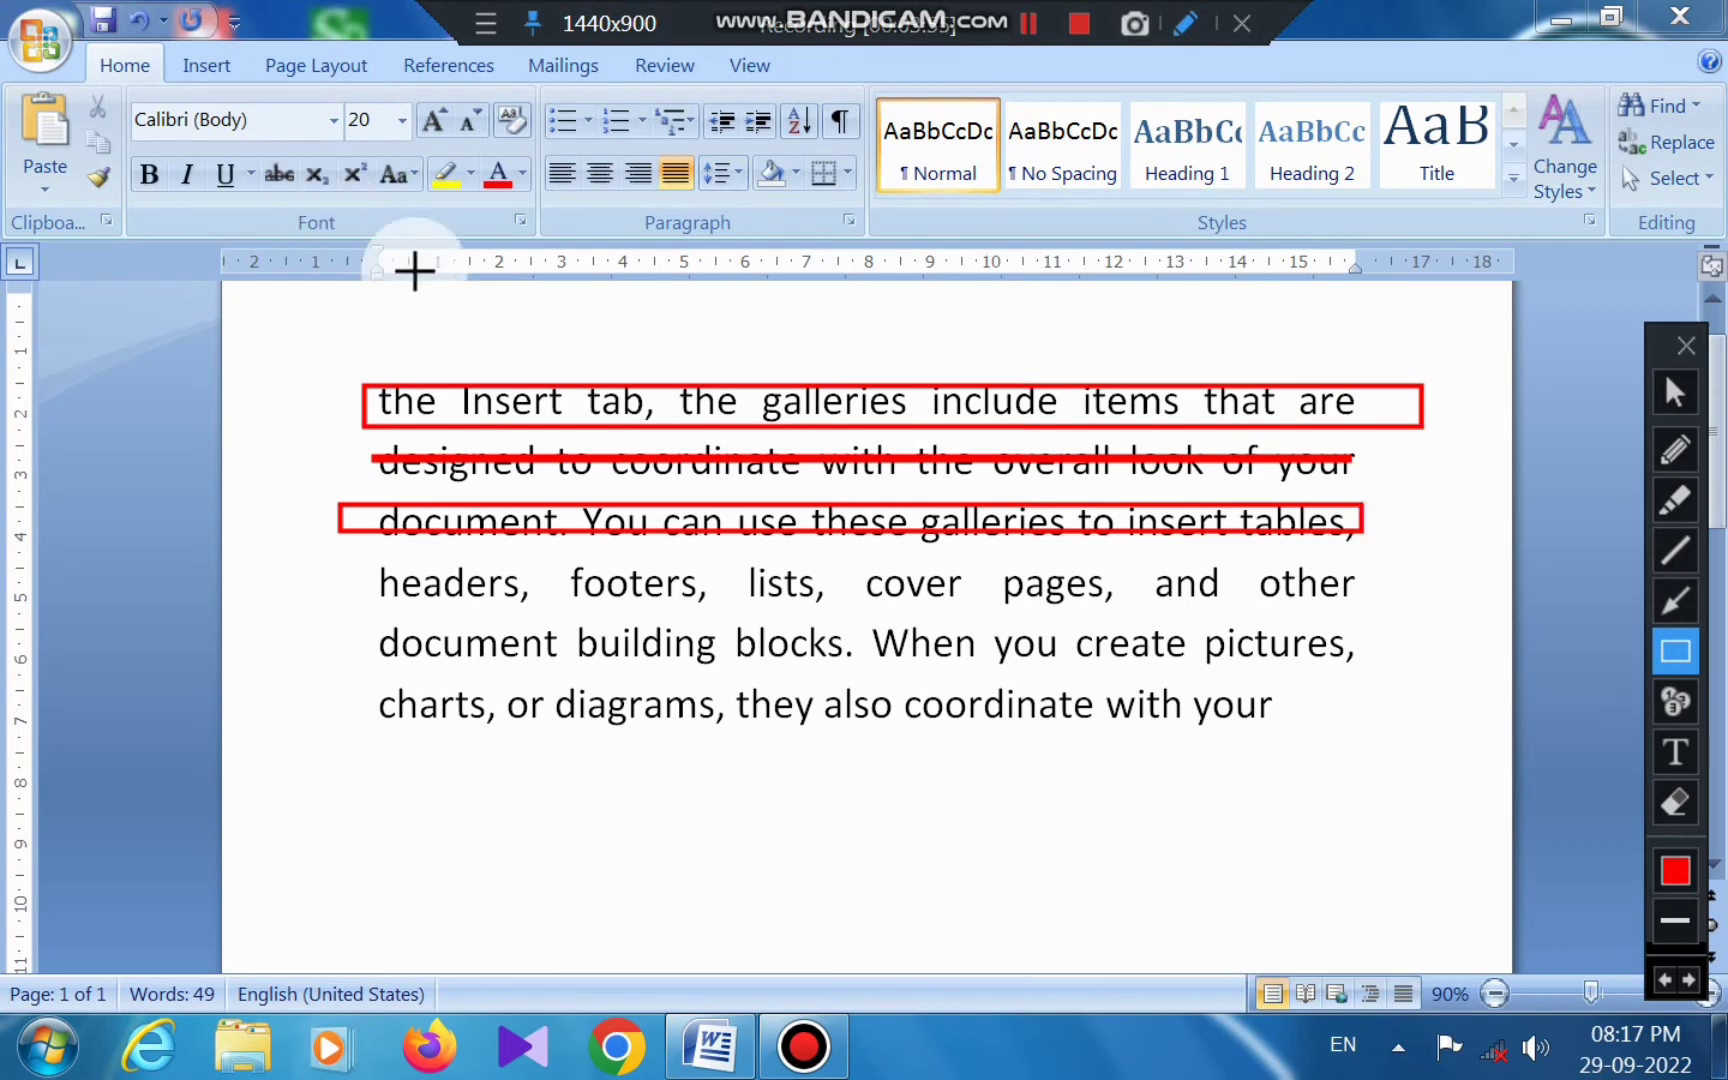
drag(722, 426, 755, 456)
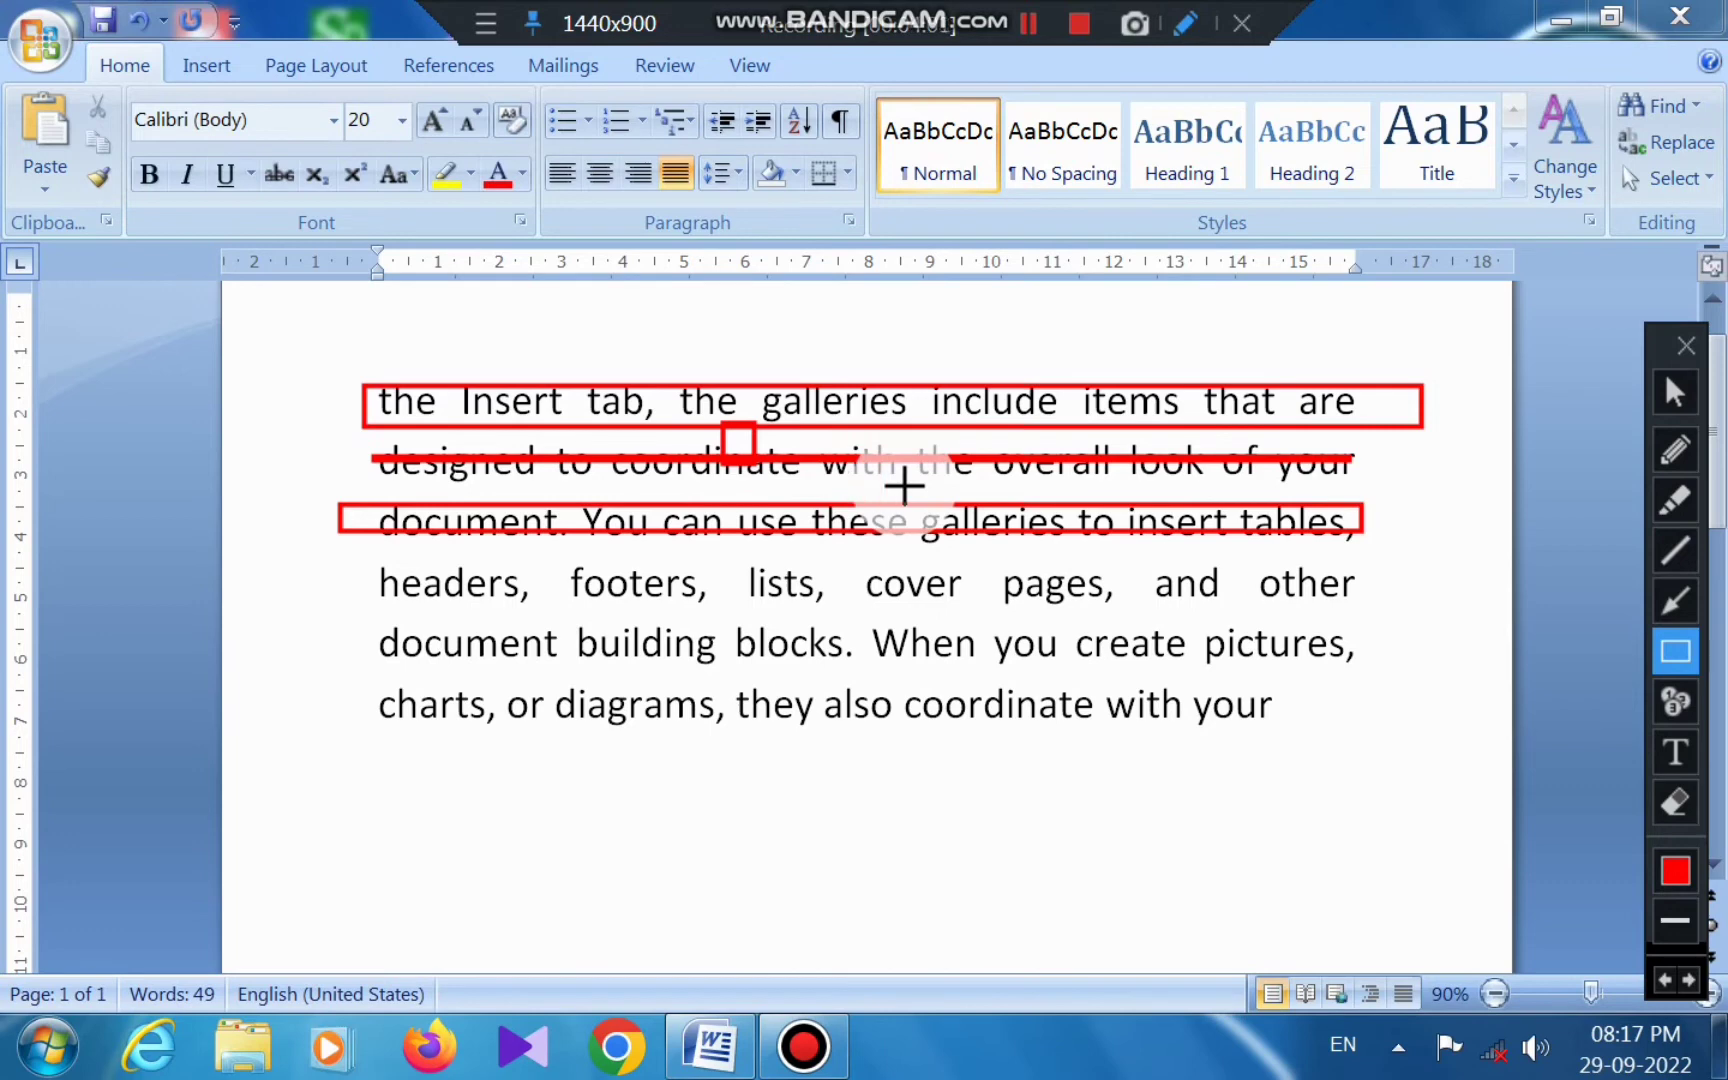
key(ctrl+z)
key(ctrl+z)
key(ctrl+z)
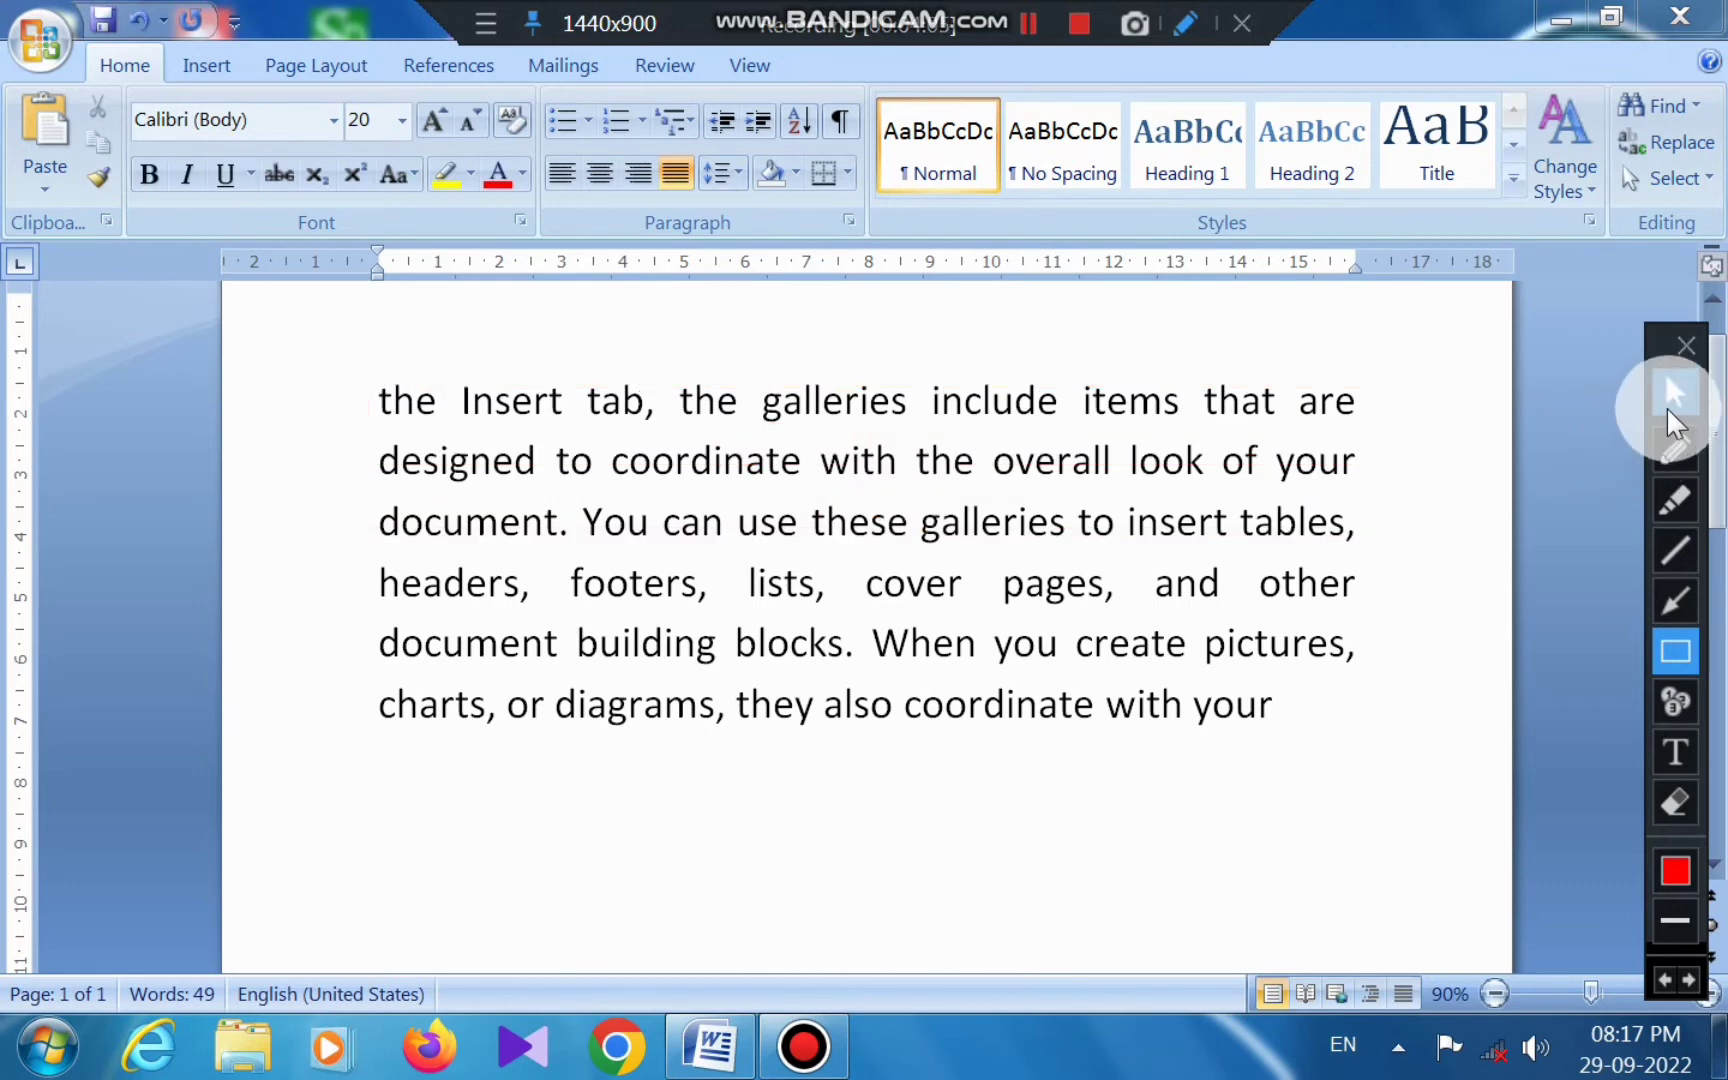
click(1668, 408)
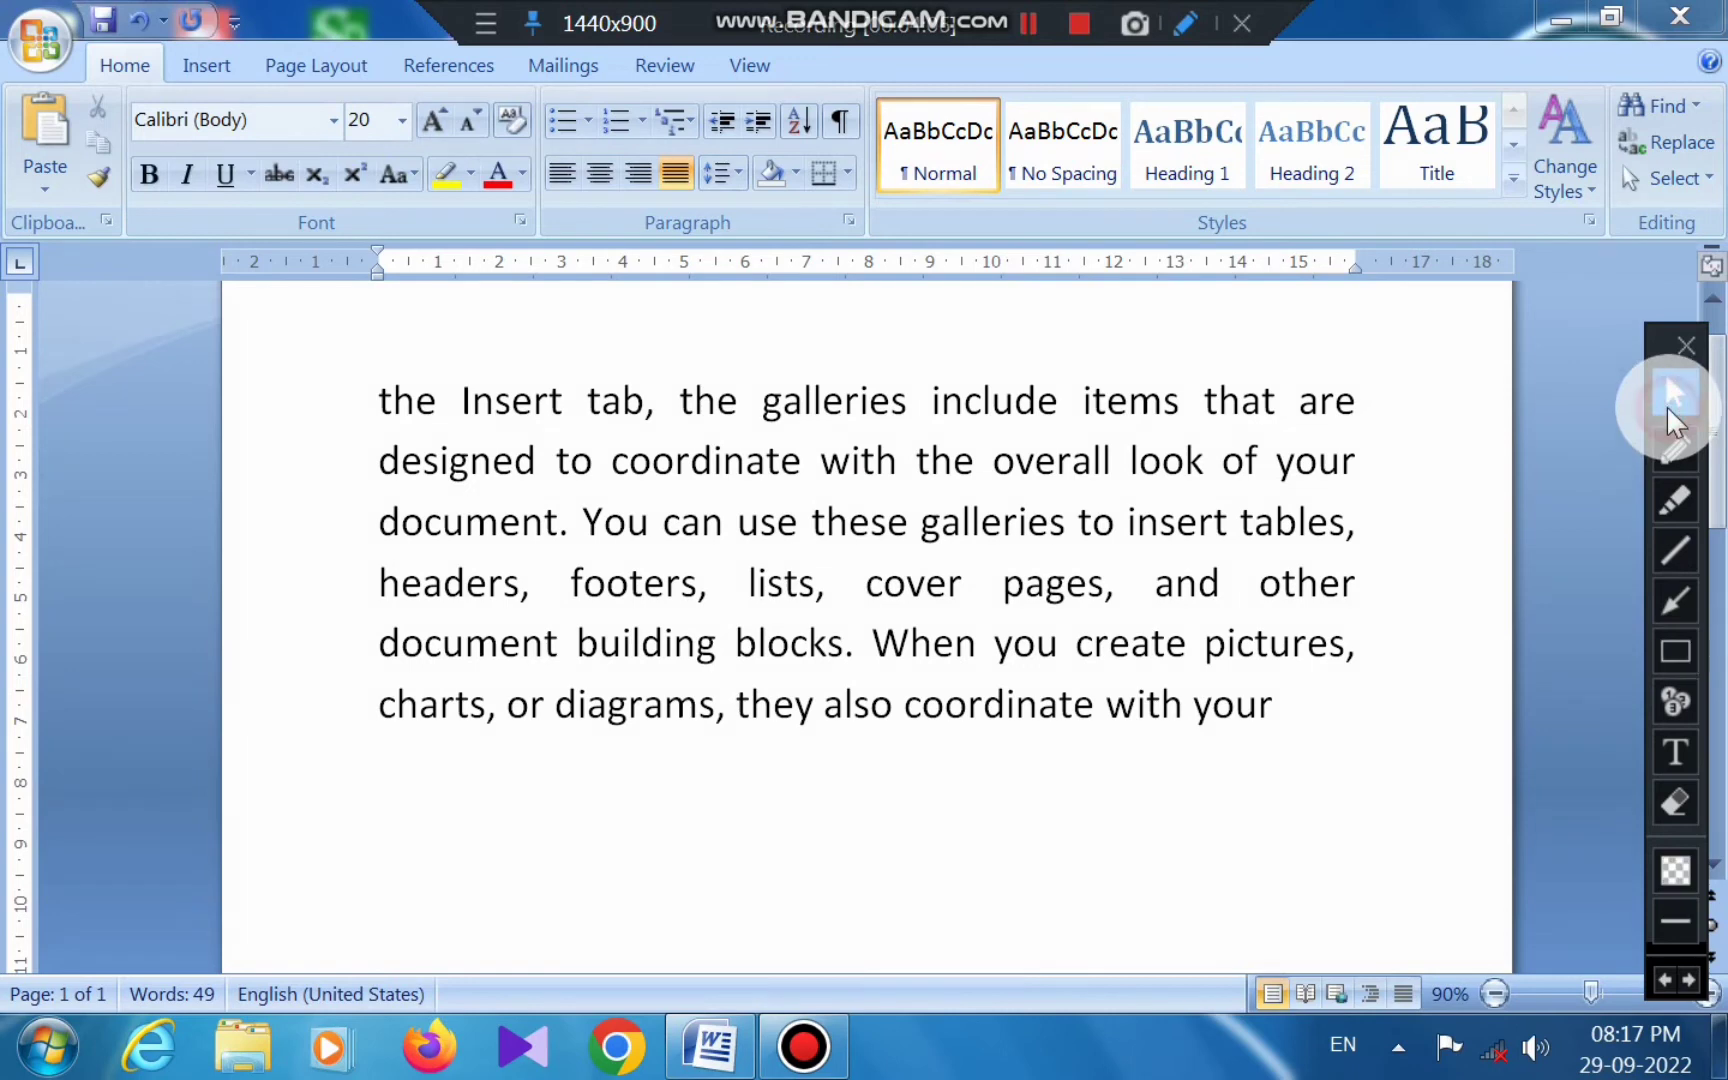
Set the line spacing of the entire sample paragraph to 2.0.
click(737, 172)
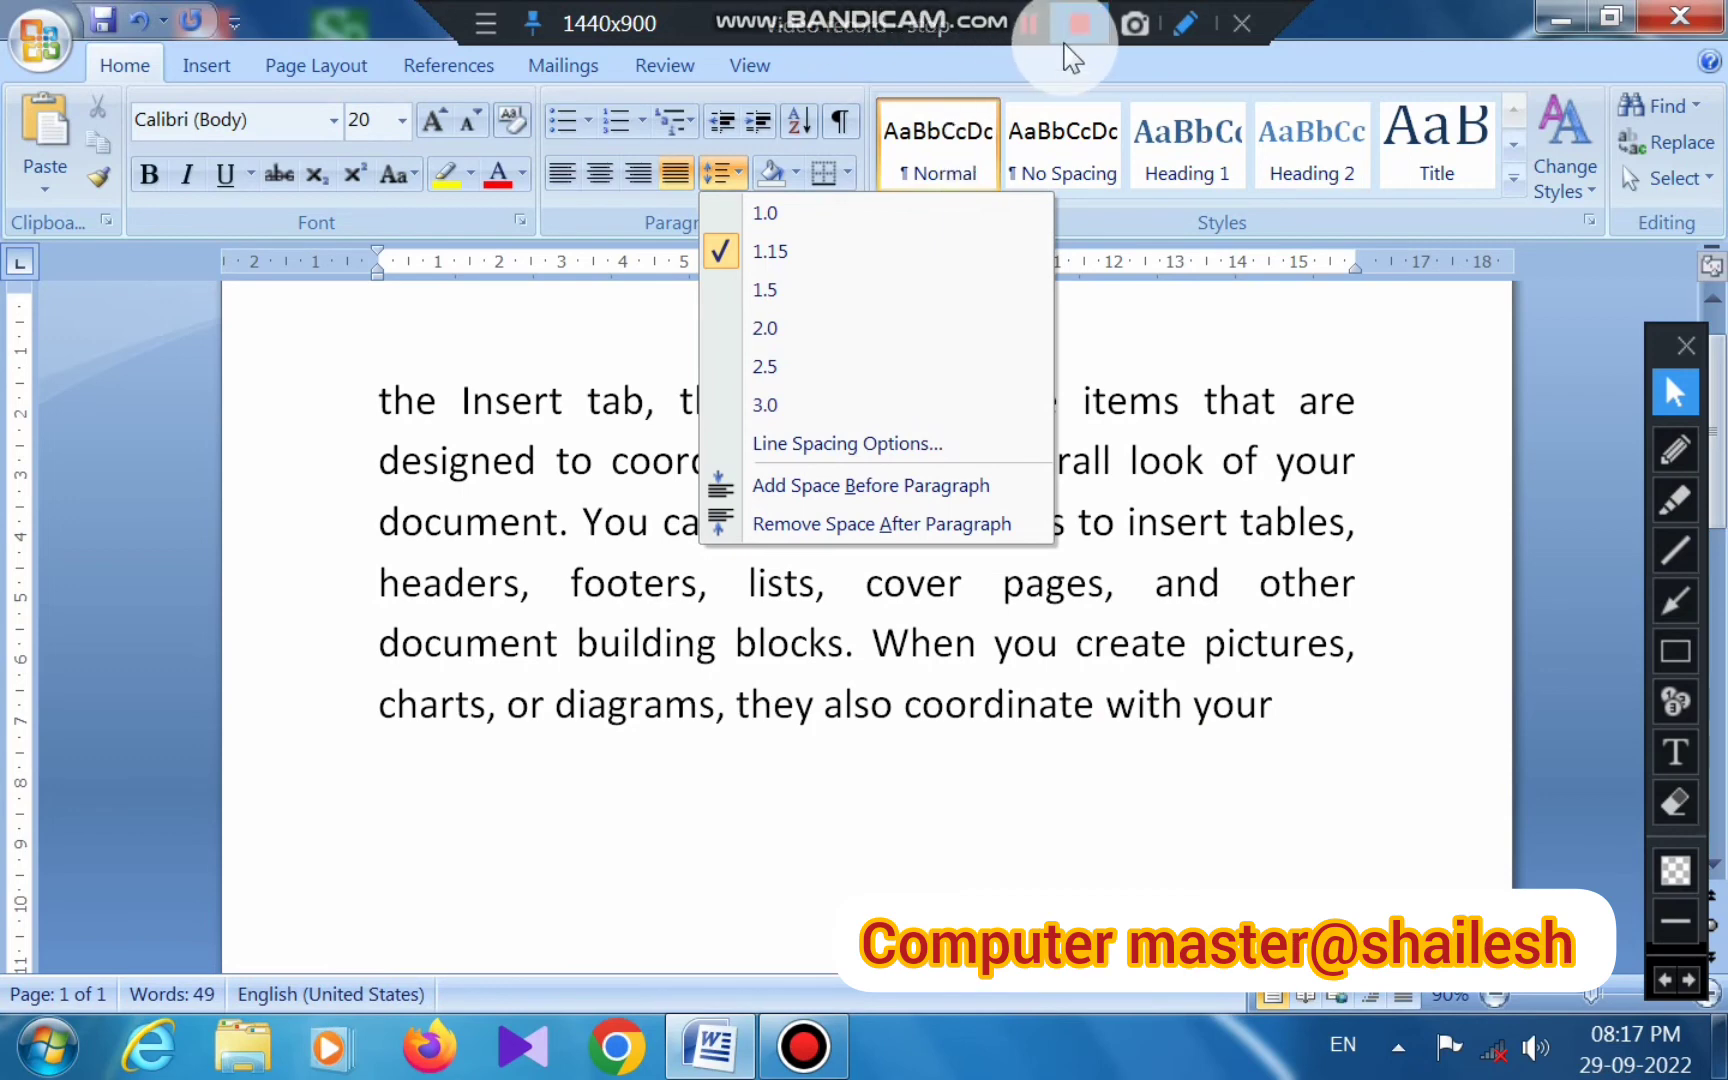
click(1022, 28)
click(1022, 28)
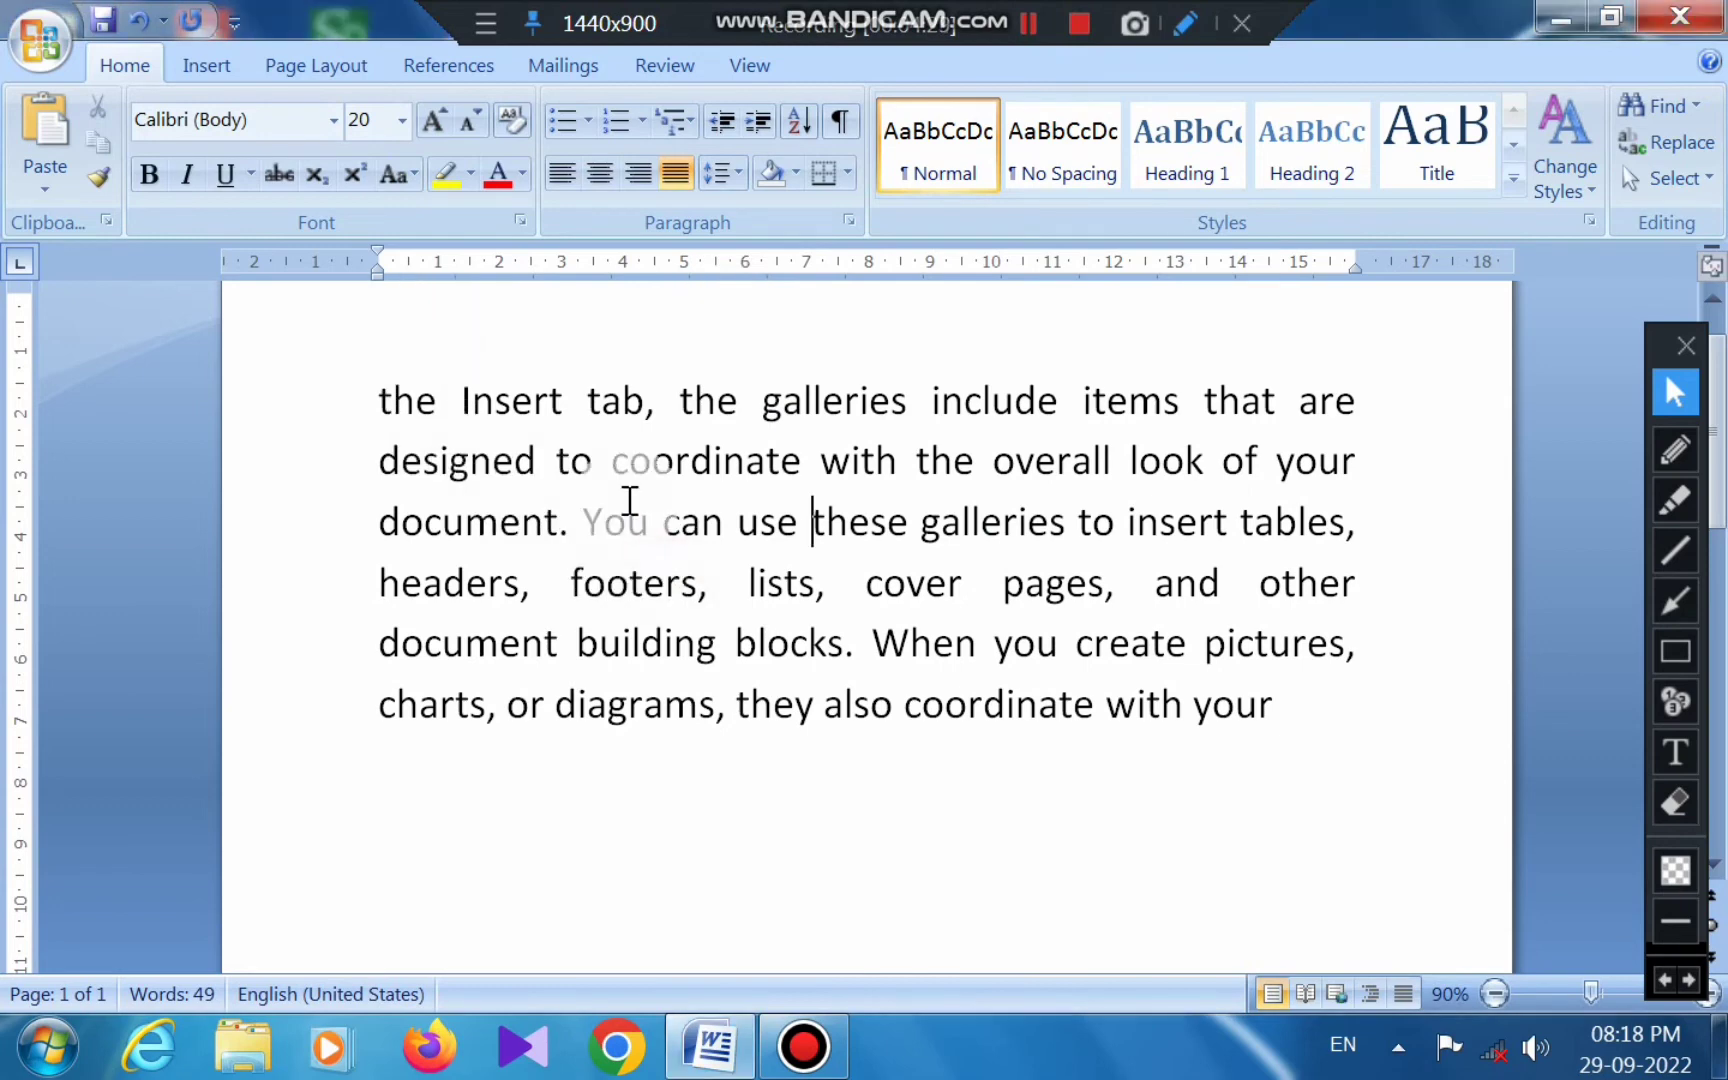
drag(385, 402, 1330, 700)
click(392, 412)
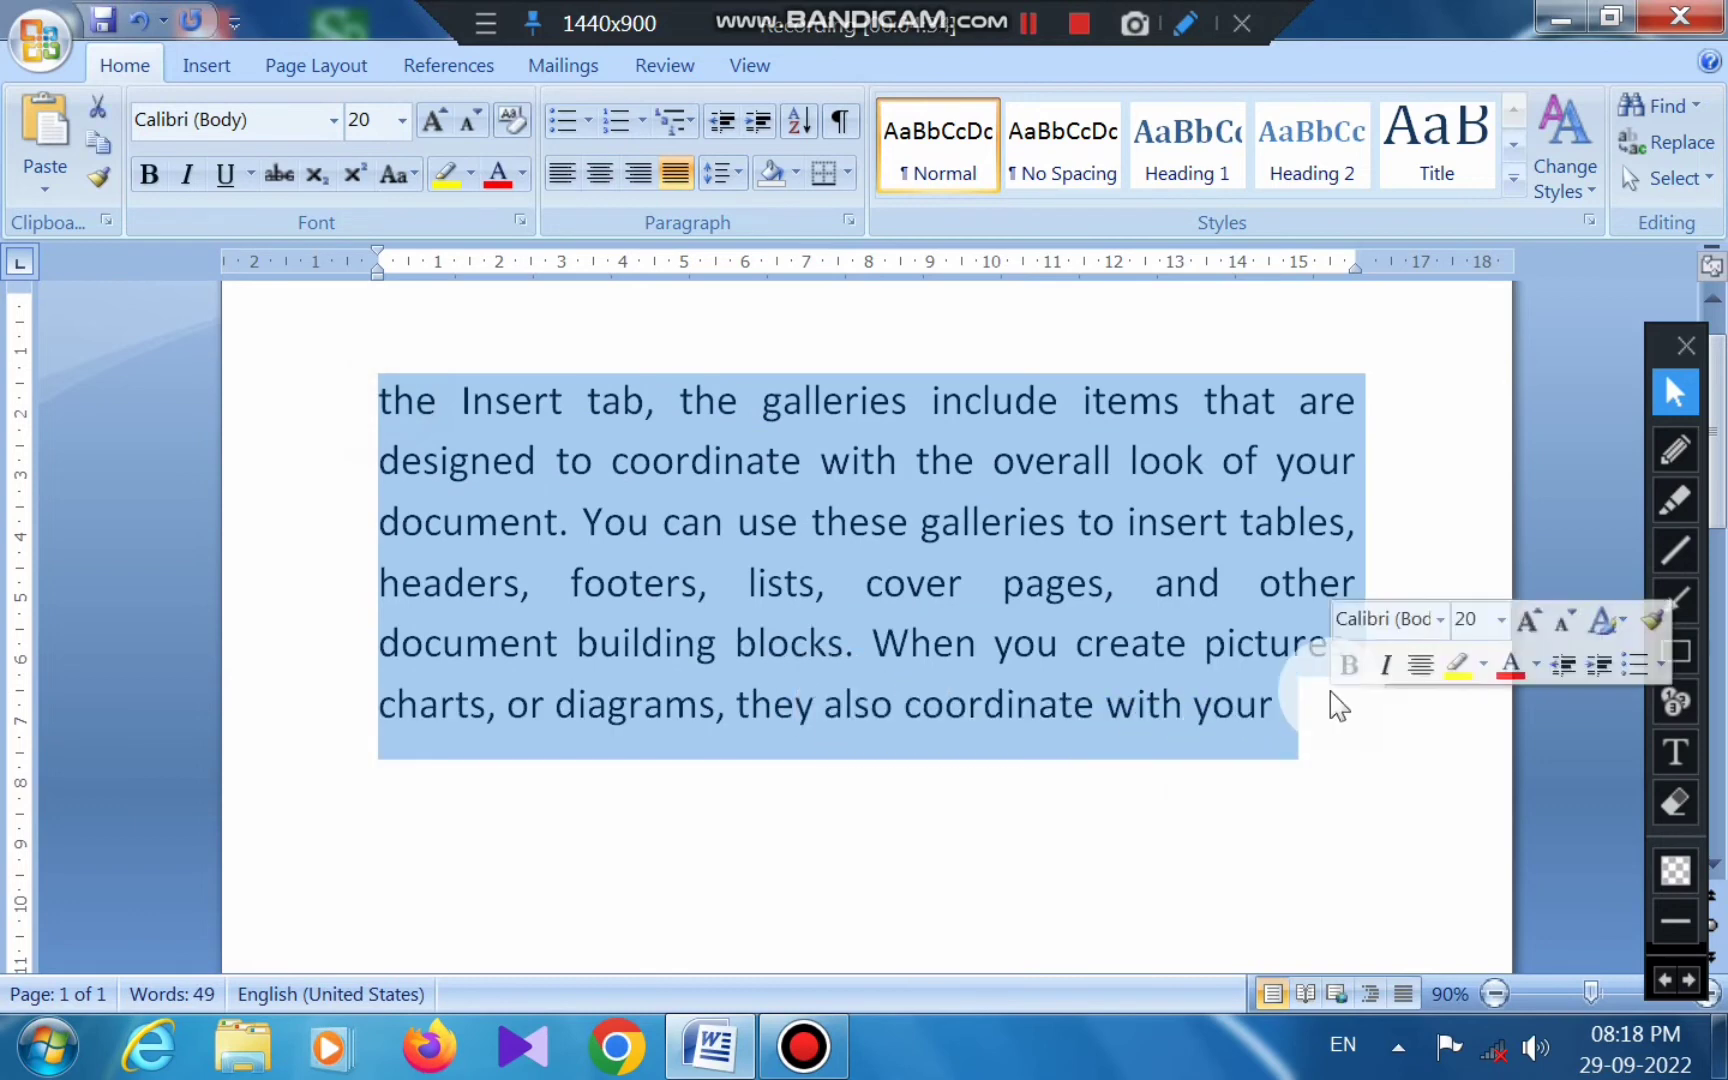
click(737, 177)
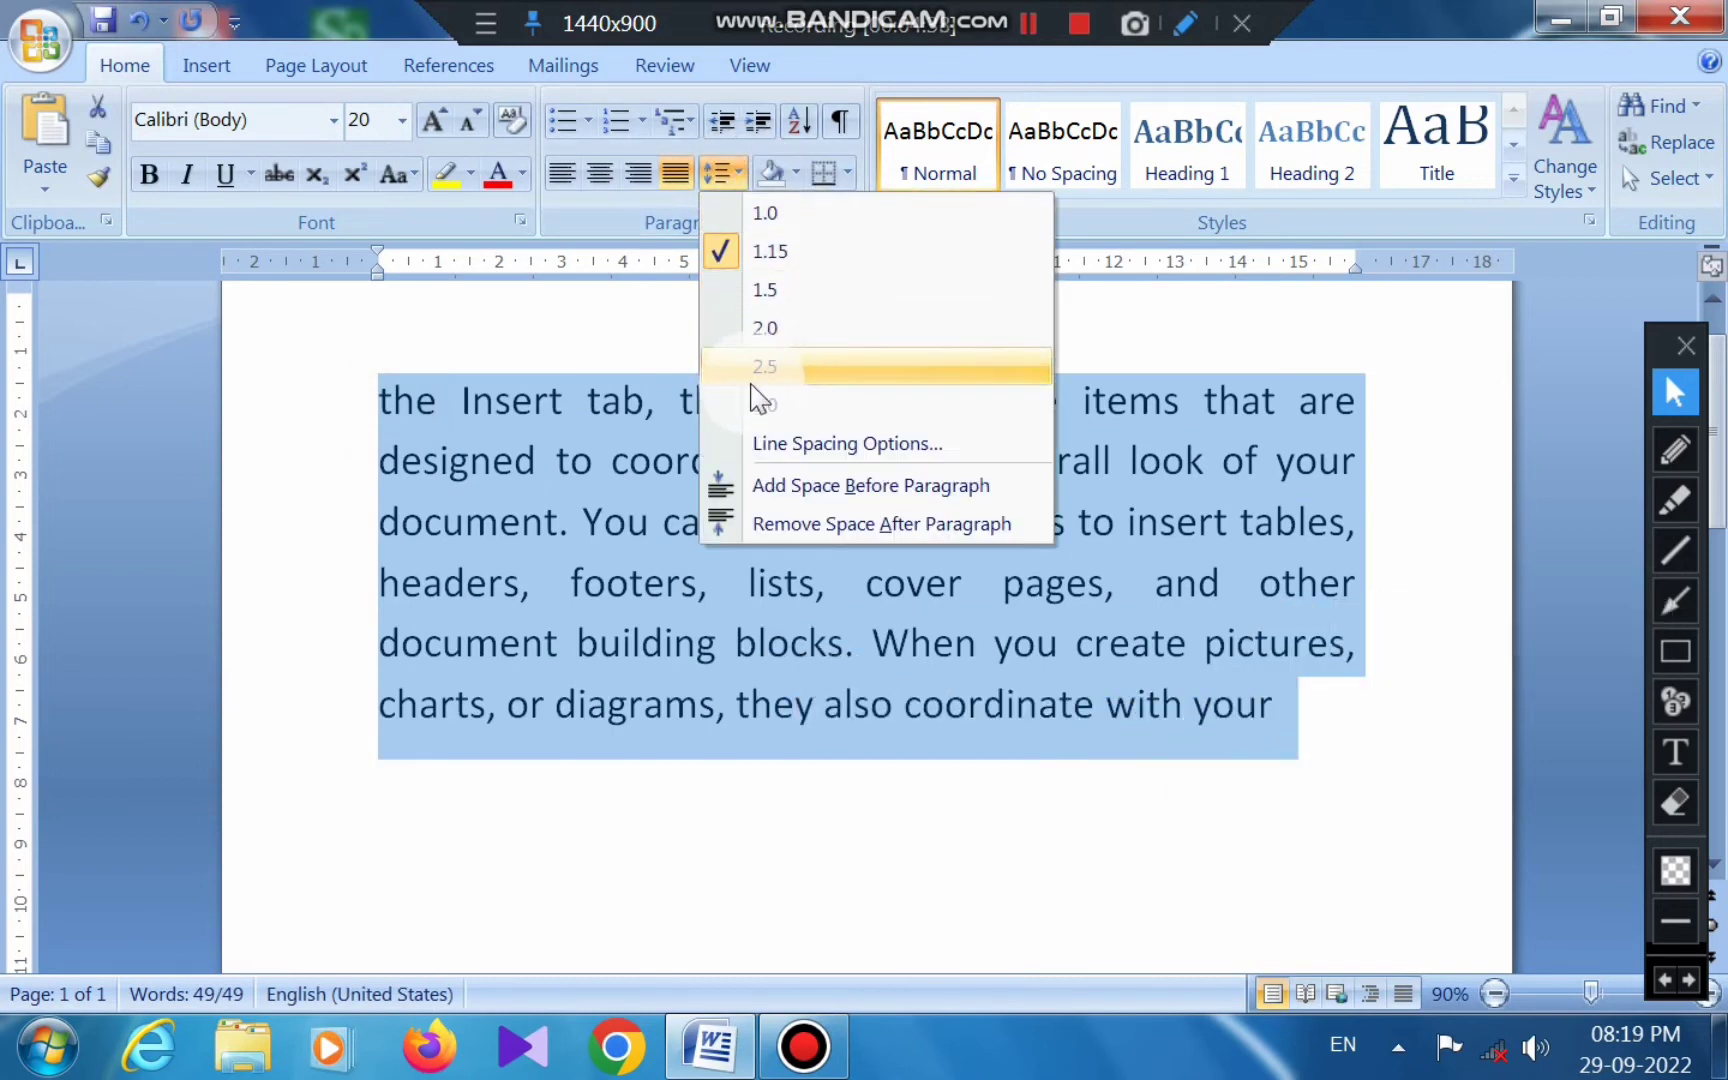
click(765, 327)
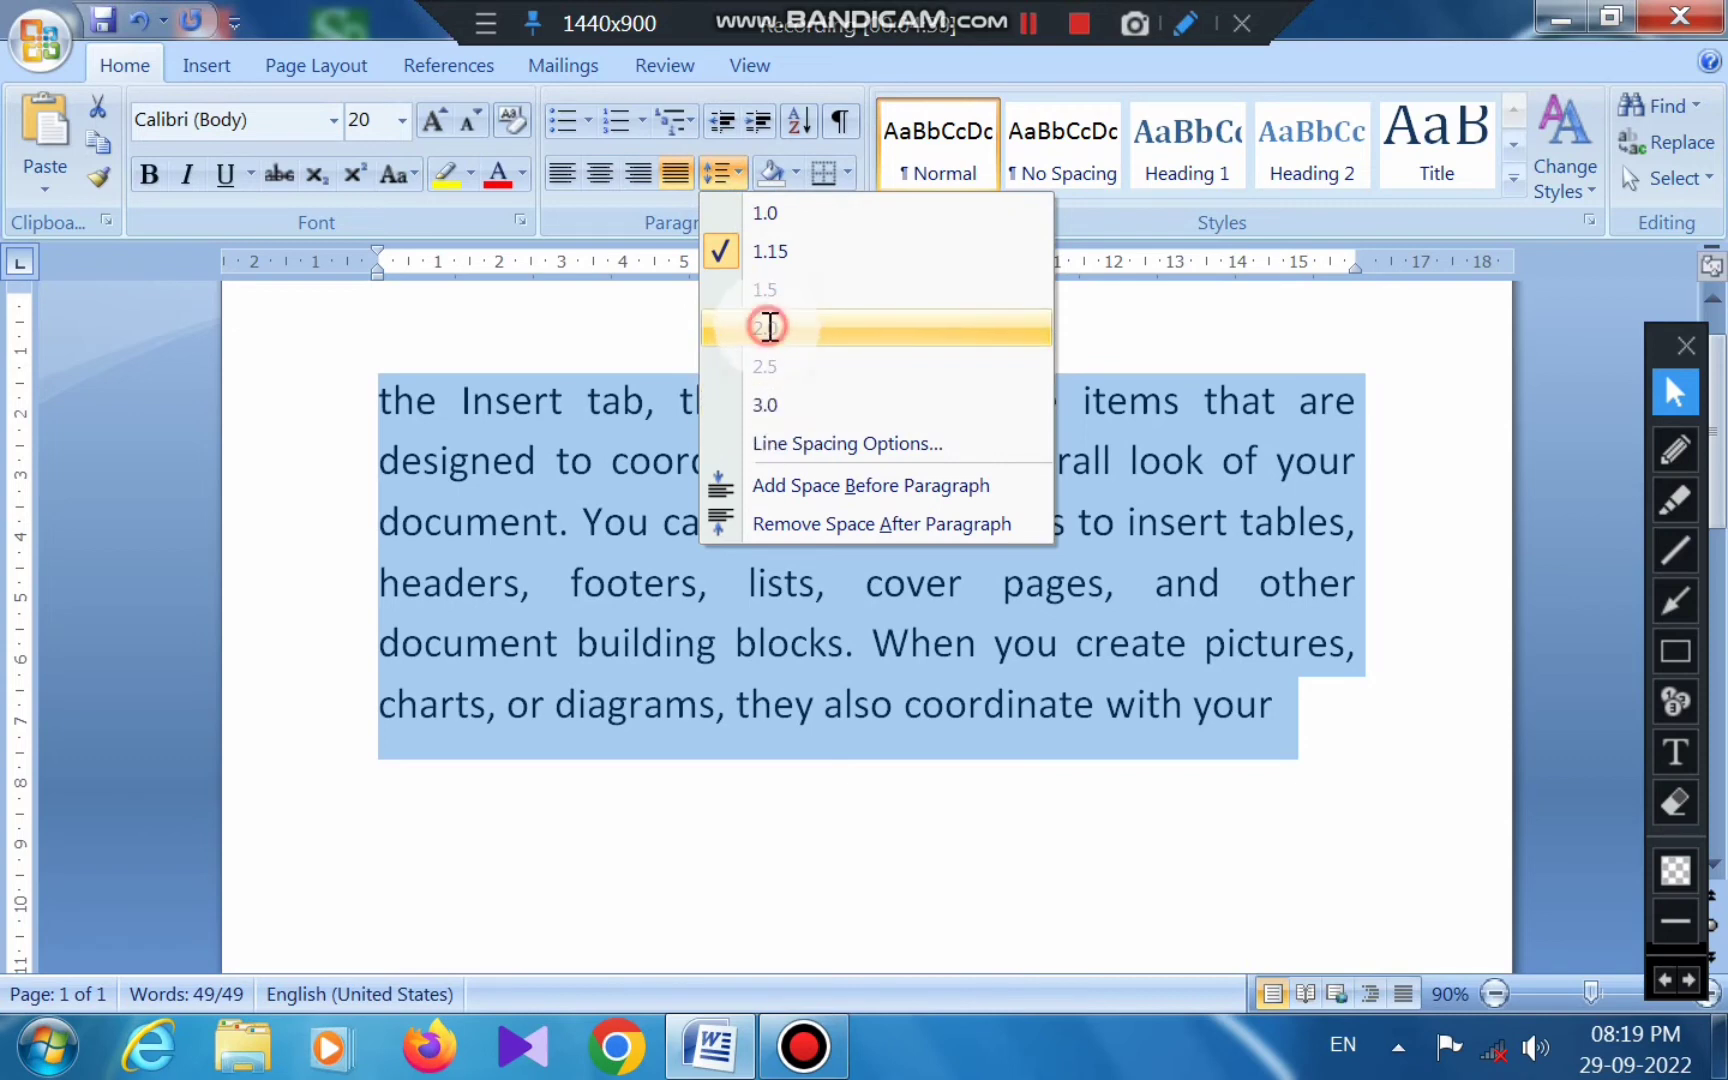
click(1005, 530)
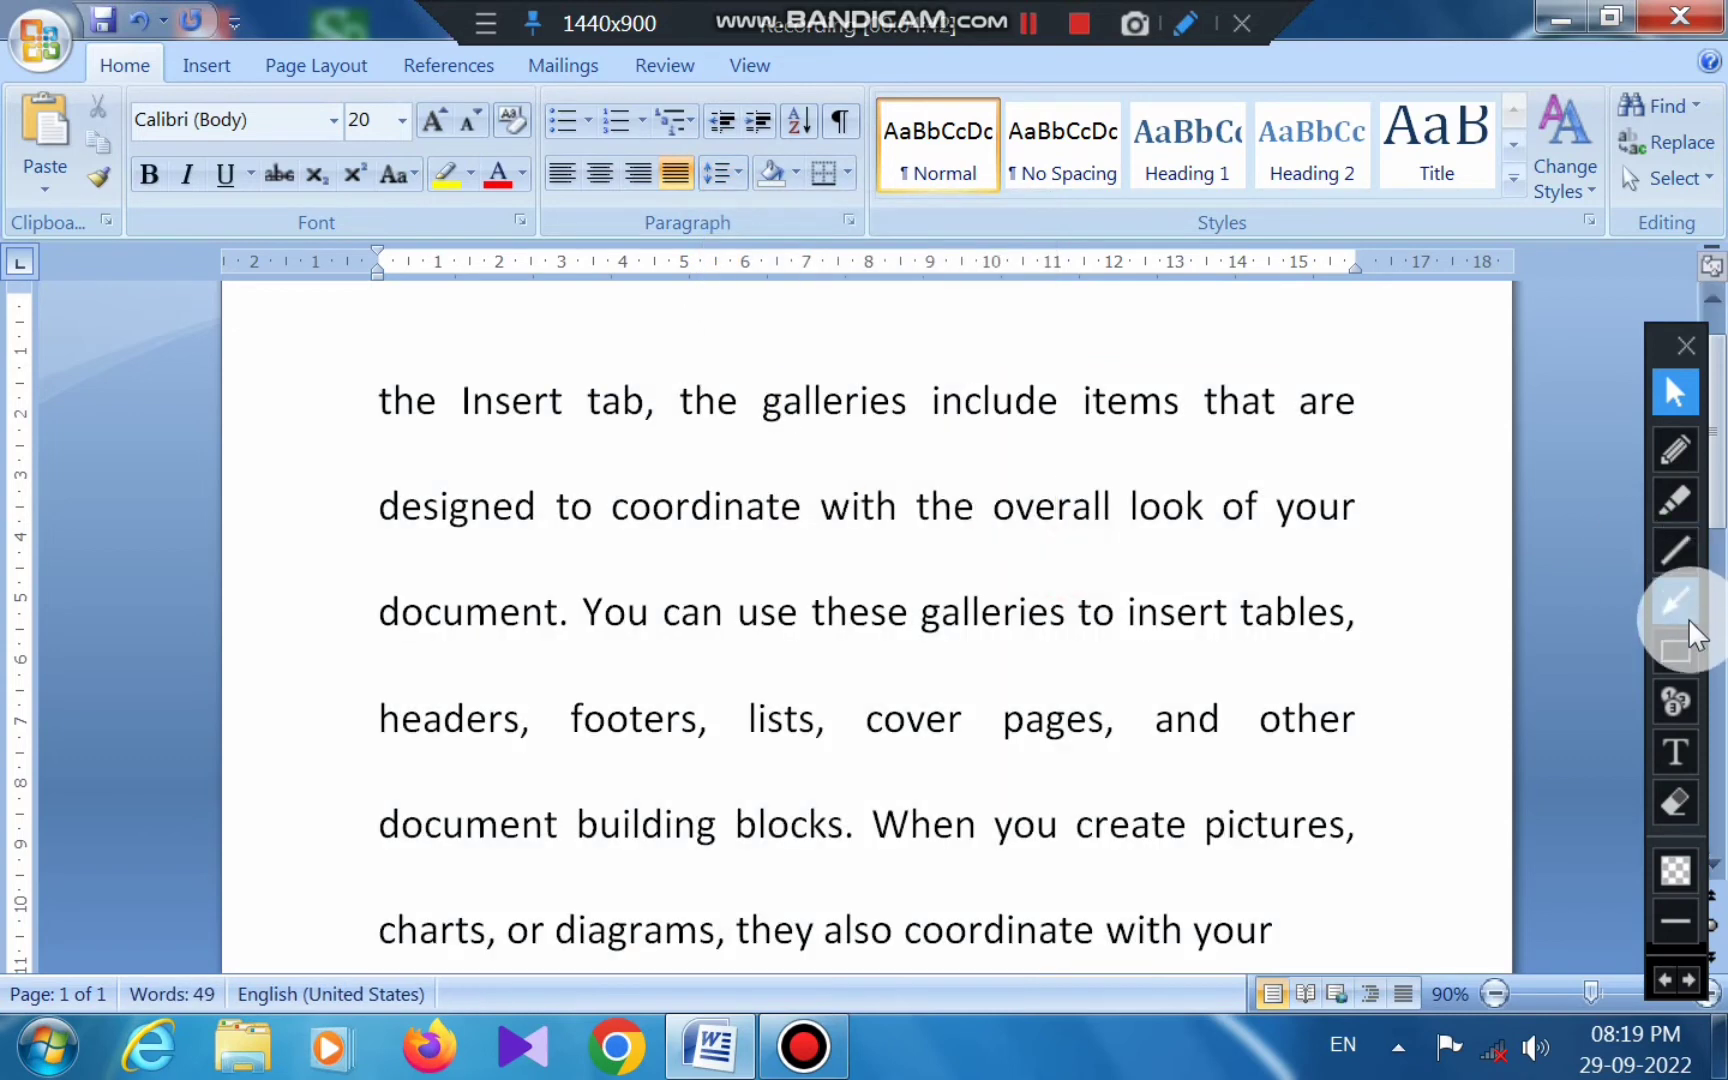
Mark the paragraph's first three lines and the gaps below them with red annotation rectangles.
click(1676, 651)
mouse_move(358, 370)
mouse_down()
mouse_move(644, 432)
mouse_move(1422, 410)
mouse_up()
drag(347, 524, 1276, 521)
mouse_move(343, 600)
mouse_down()
mouse_move(505, 633)
mouse_move(1290, 625)
mouse_up()
drag(847, 408, 885, 492)
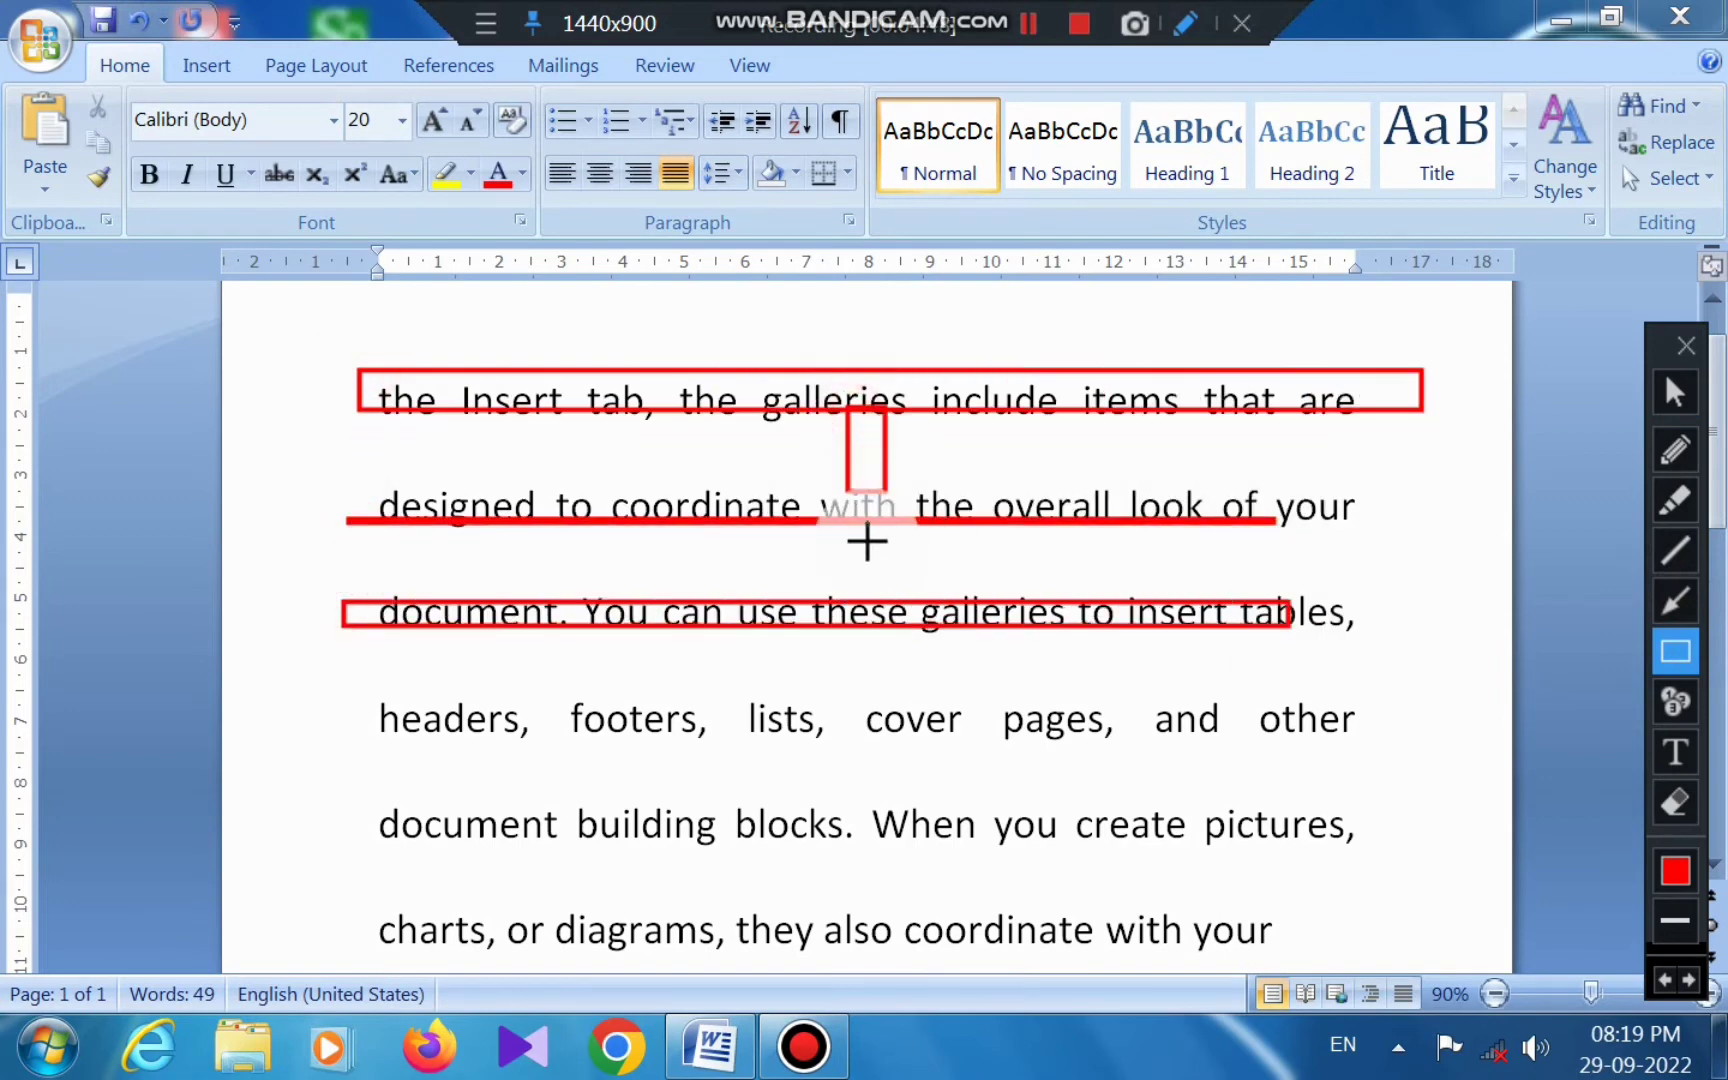
drag(890, 572, 889, 569)
drag(830, 656, 843, 675)
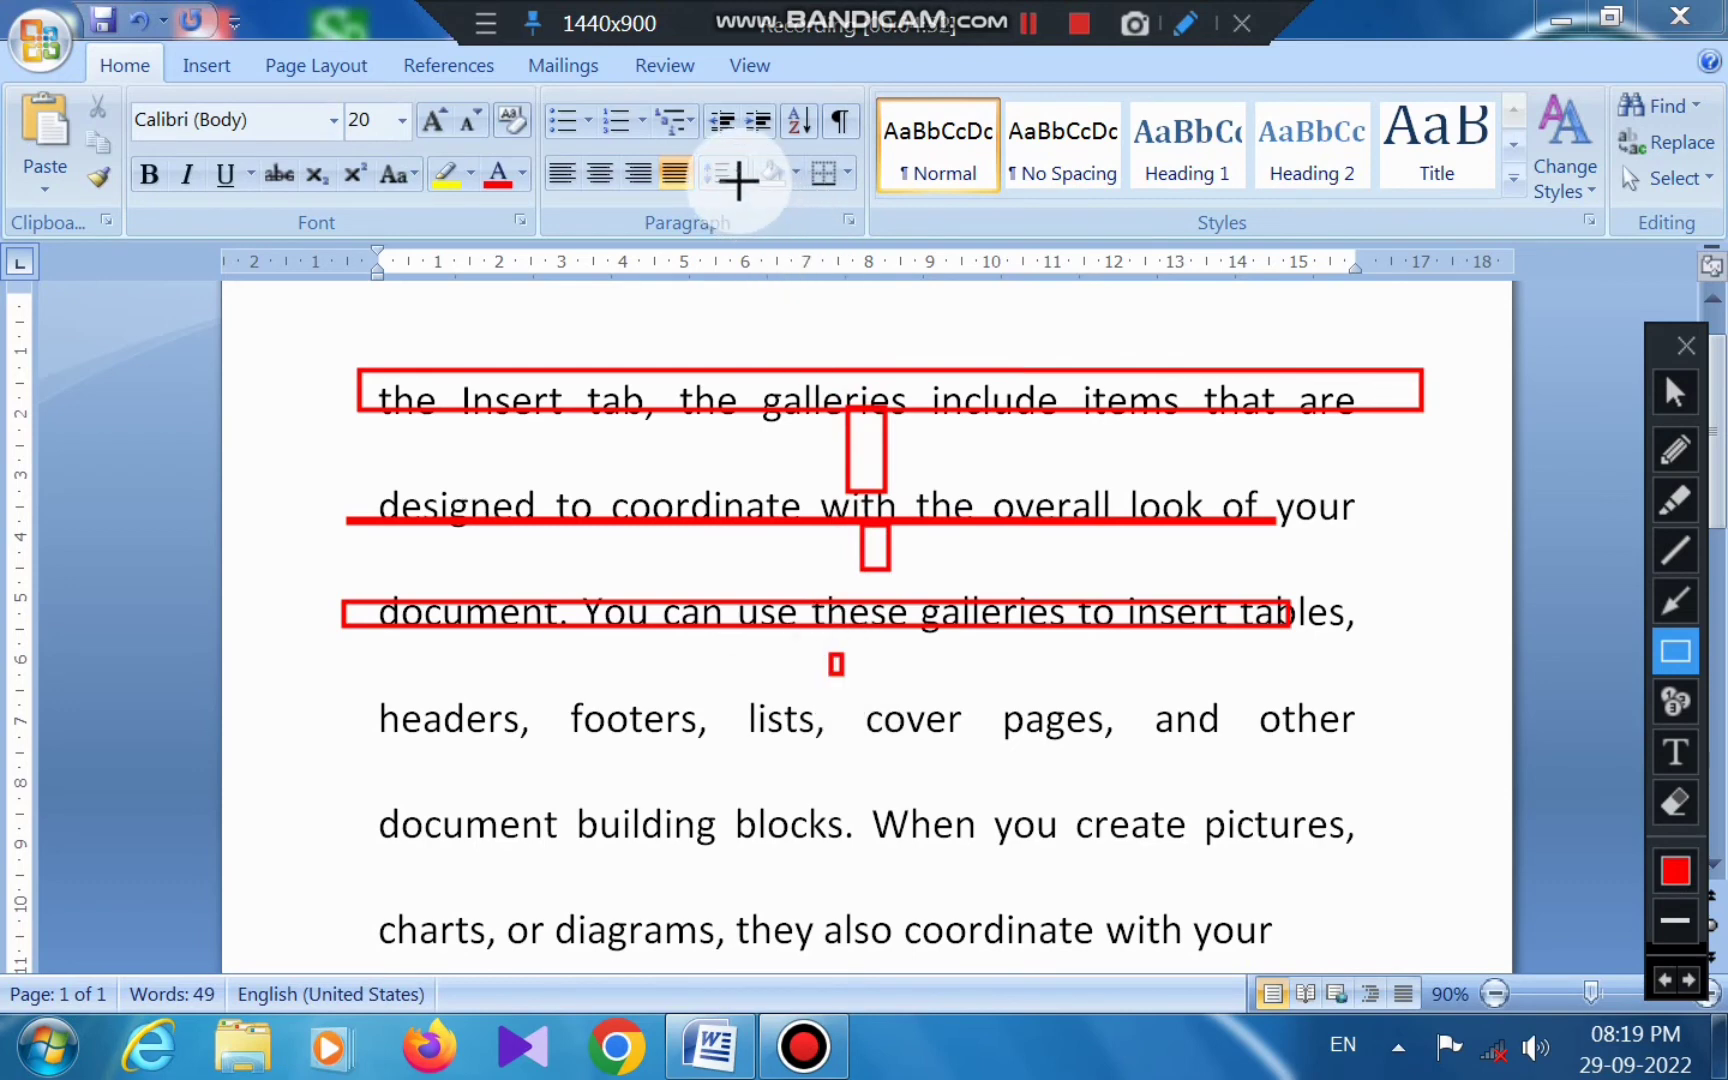
Undo all the red annotation marks on the paragraph and switch the annotation tool back to the normal pointer.
key(ctrl+z)
key(ctrl+z)
key(ctrl+z)
key(ctrl+z)
key(ctrl+z)
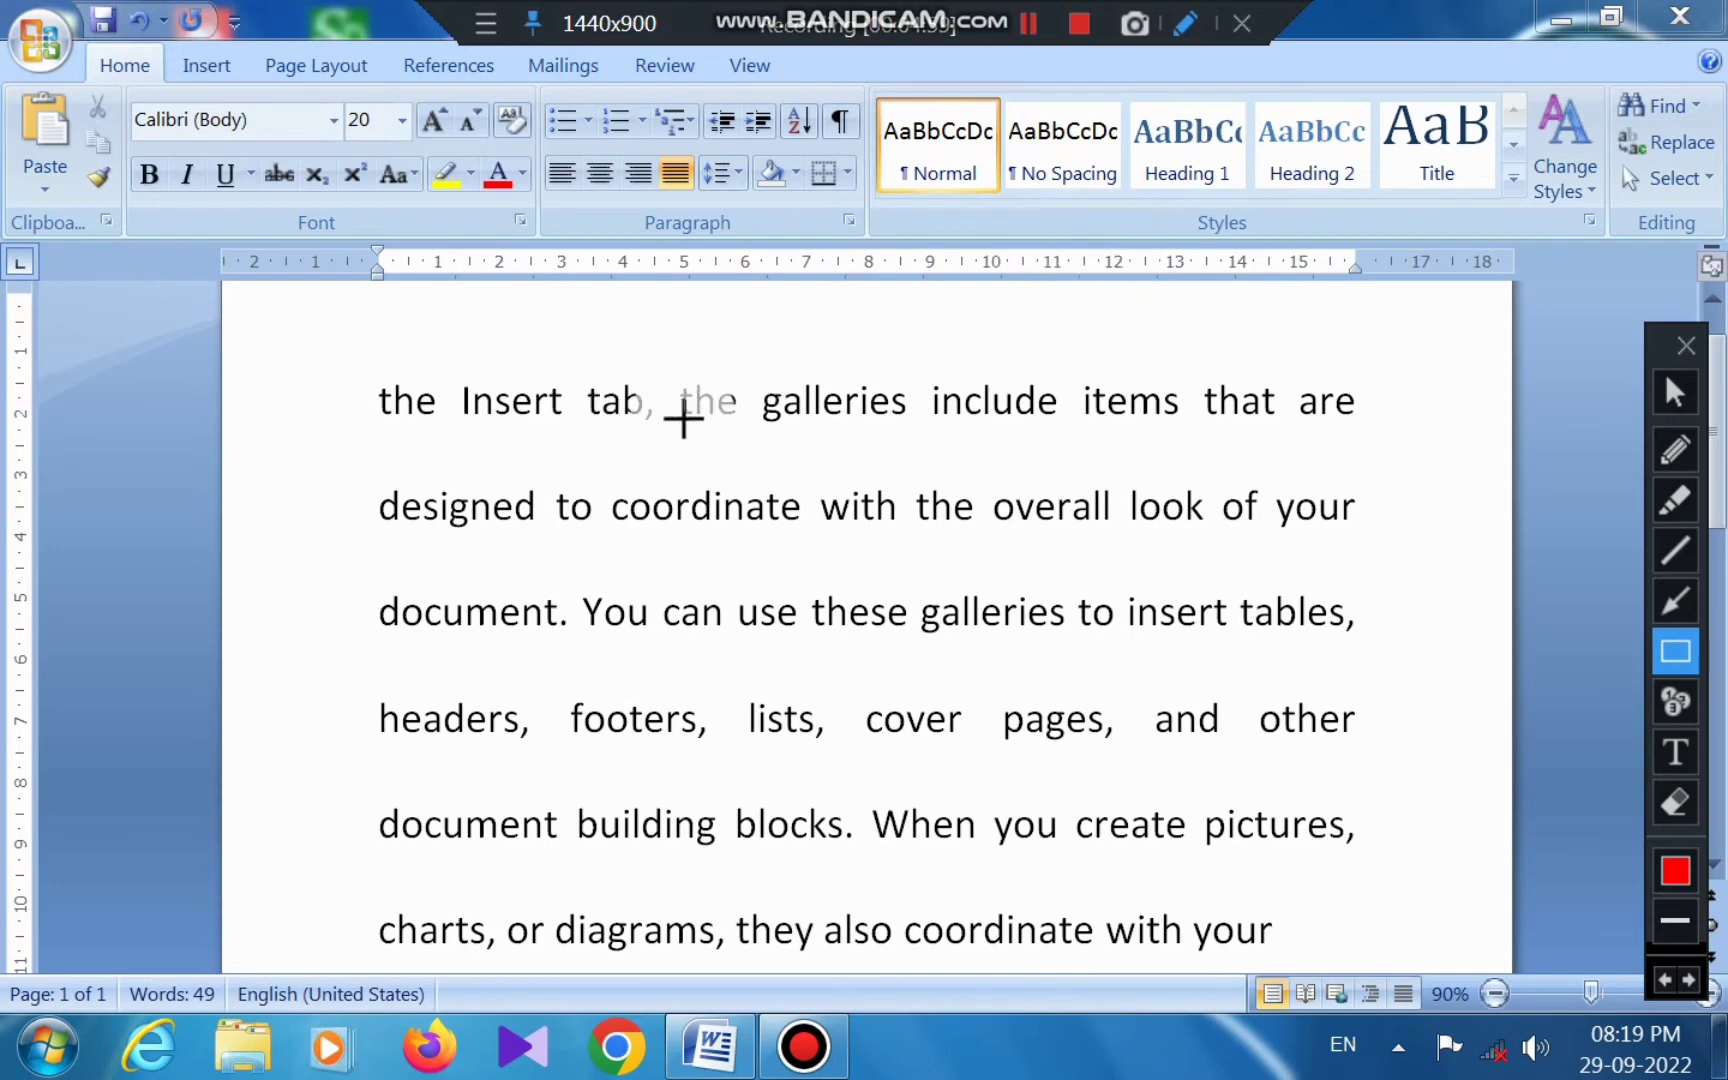
click(1673, 400)
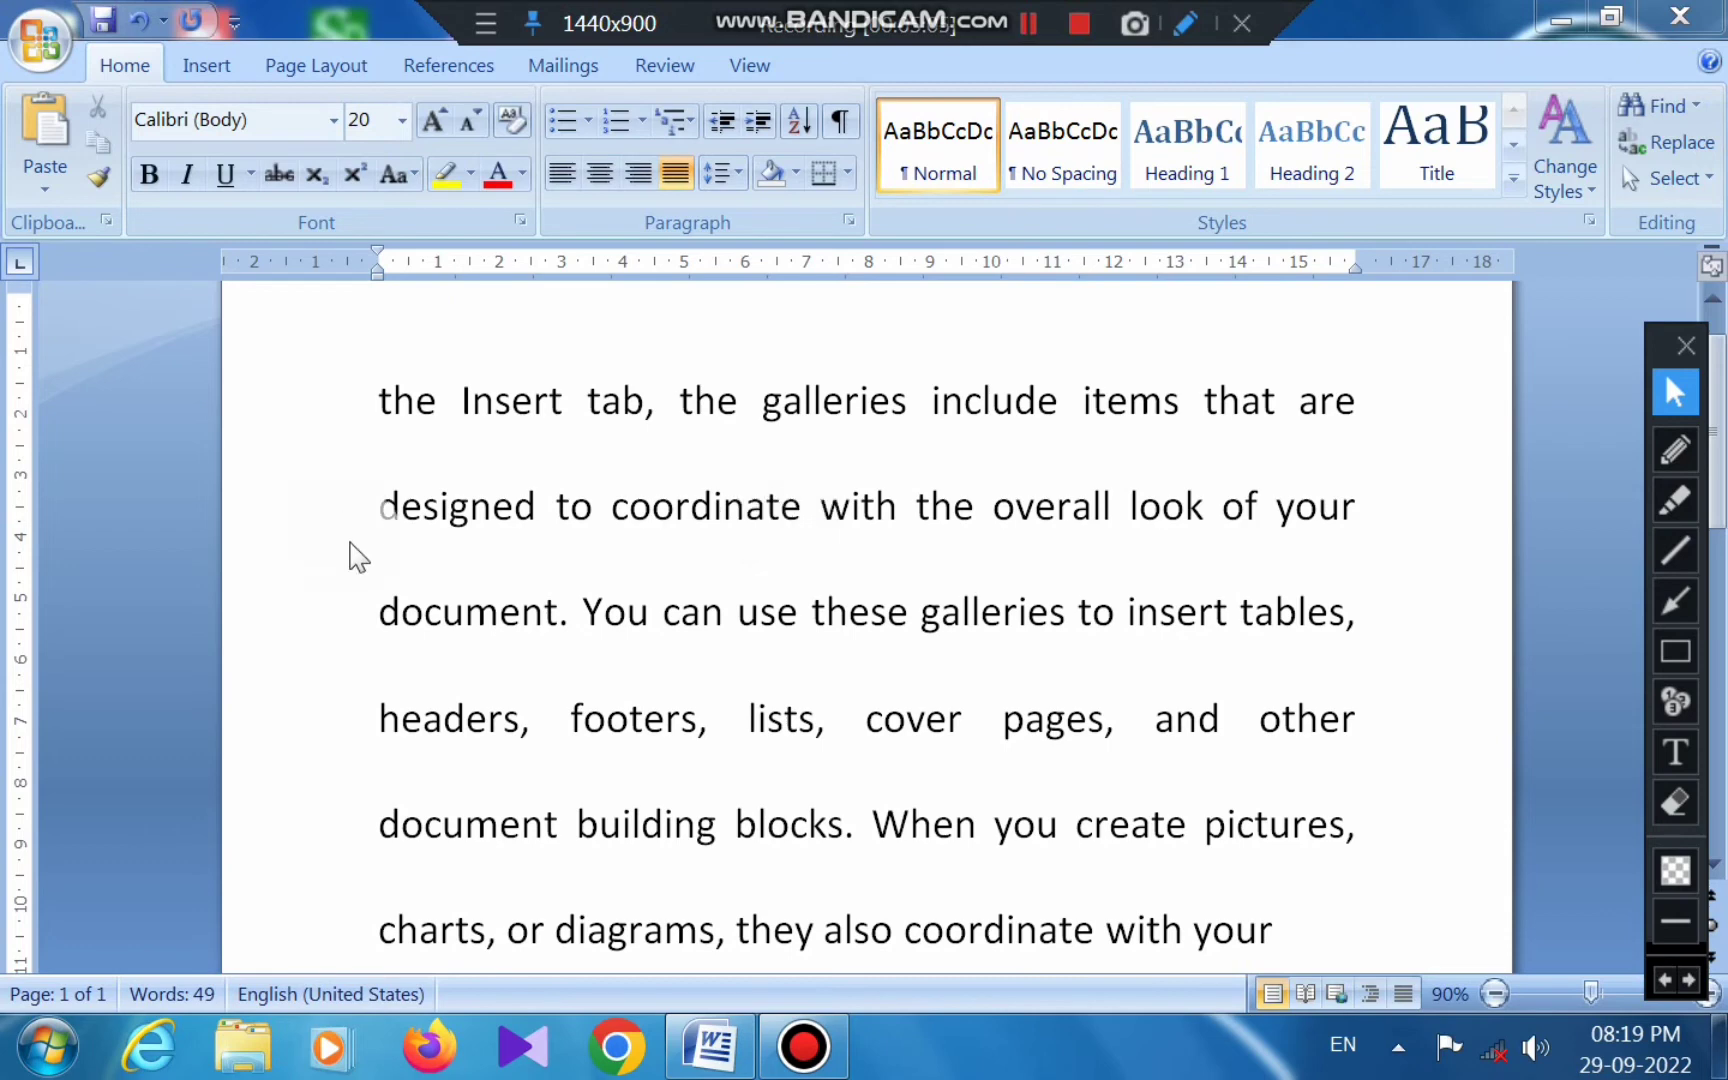
Set the line spacing of the entire sample text to 1.15 after trying 1.0 and 3.0.
key(ctrl+a)
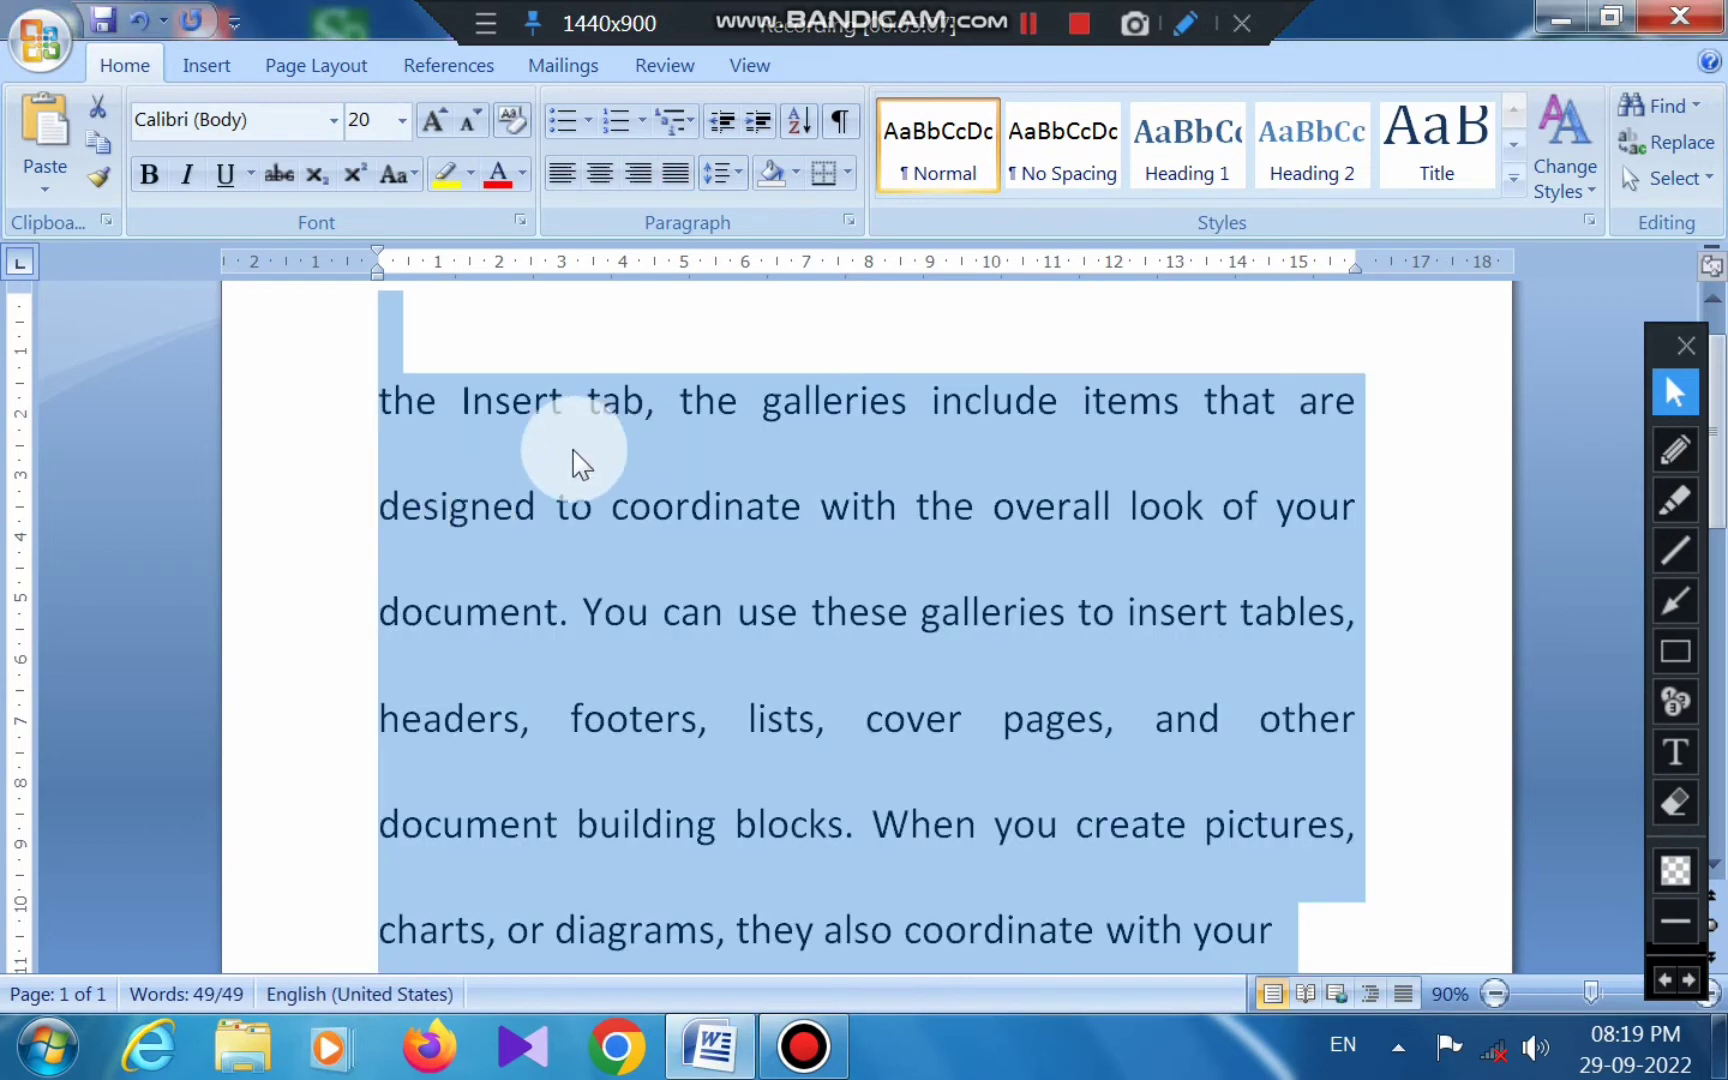
click(728, 173)
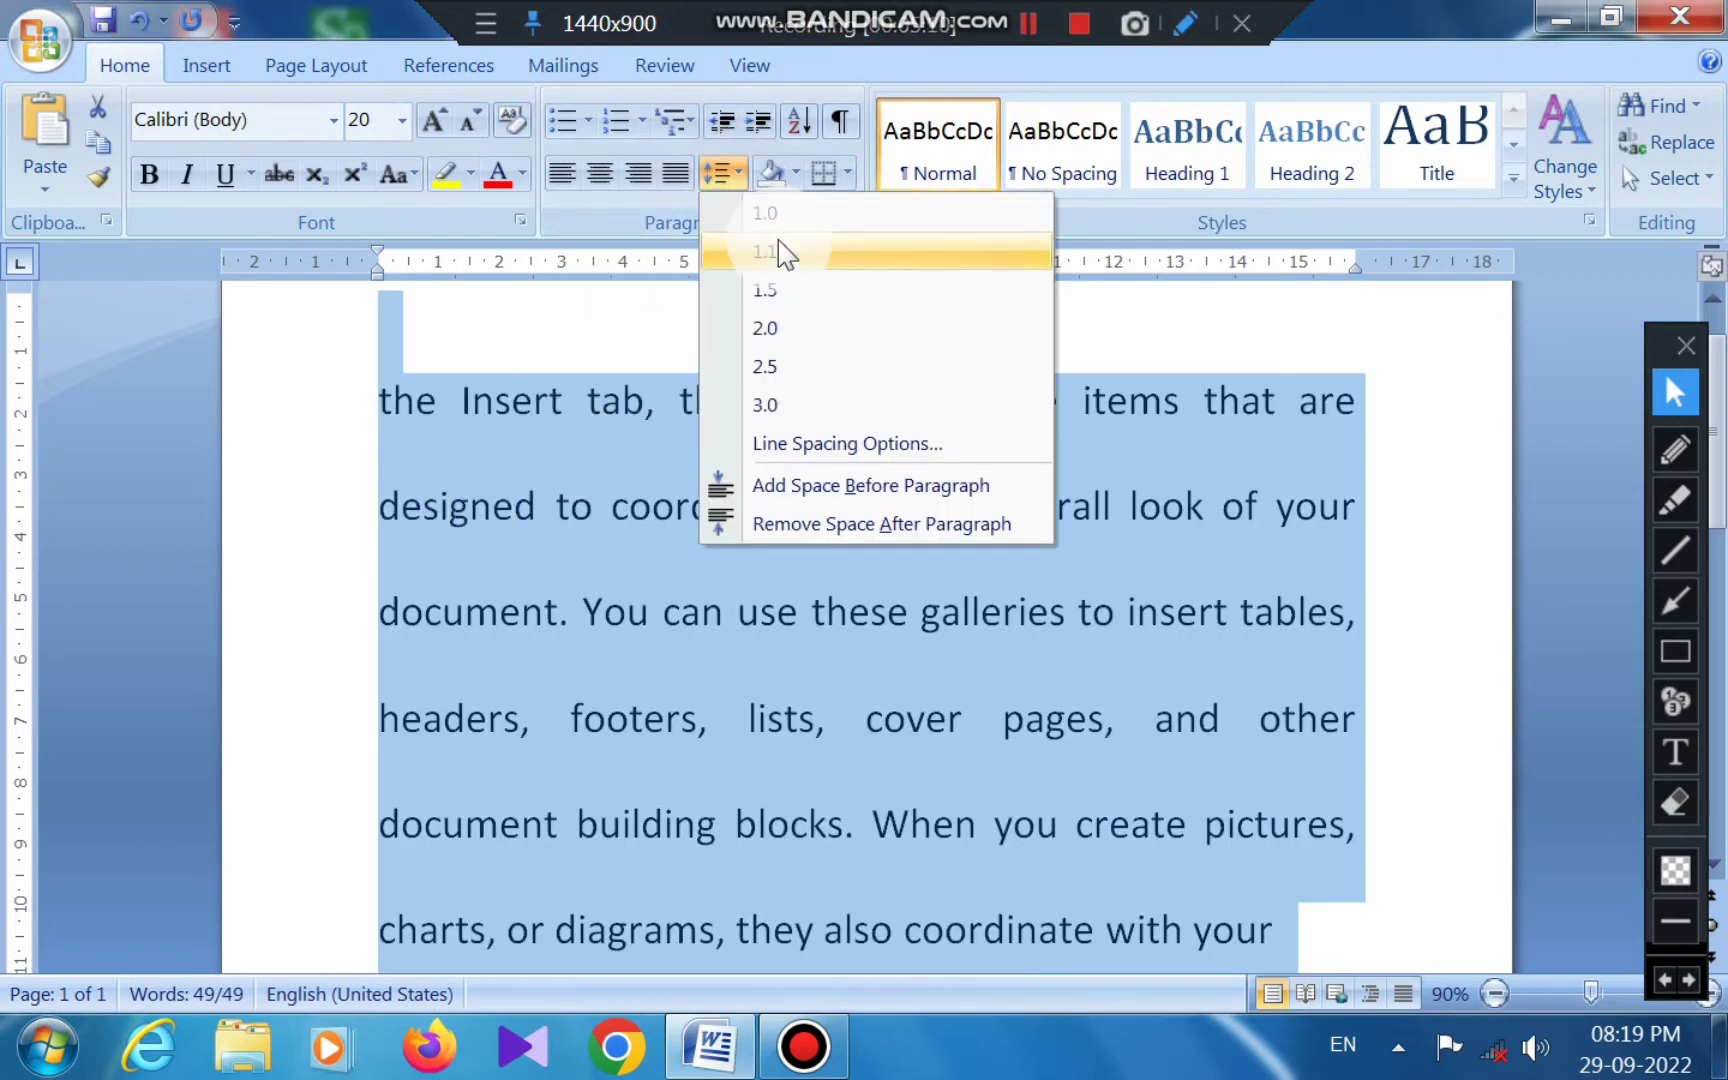
click(768, 215)
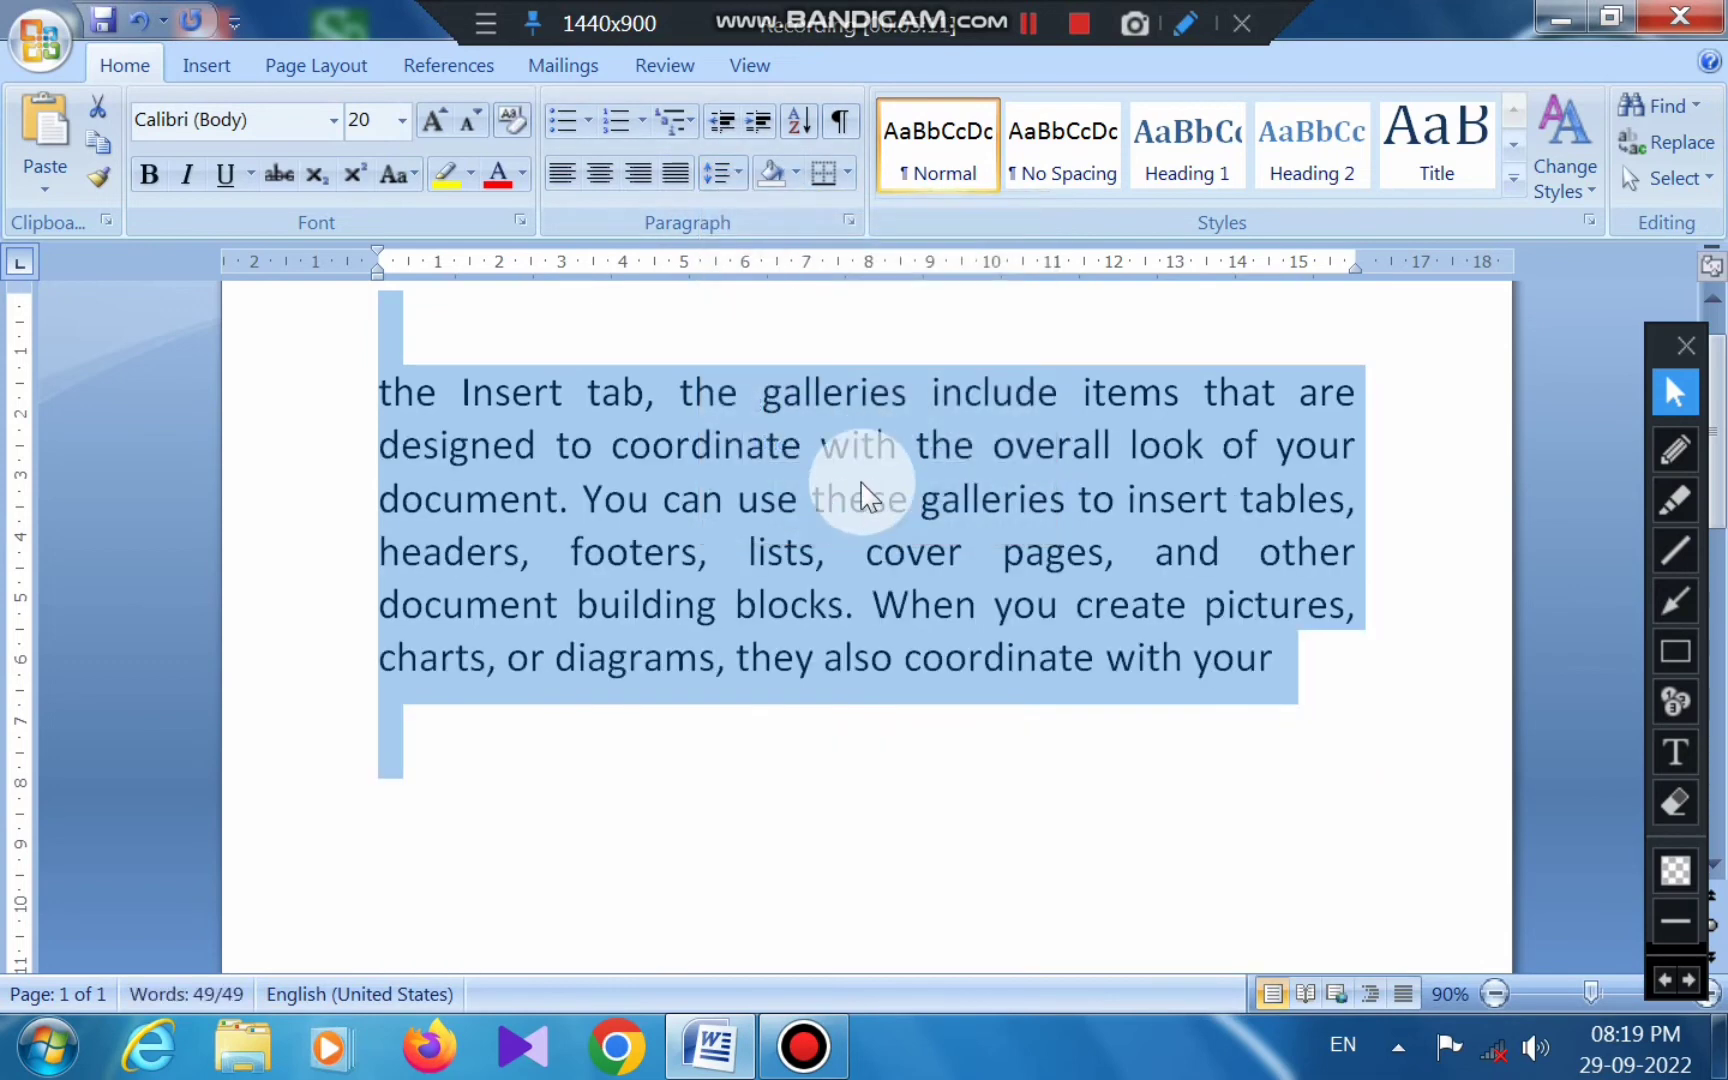
click(720, 178)
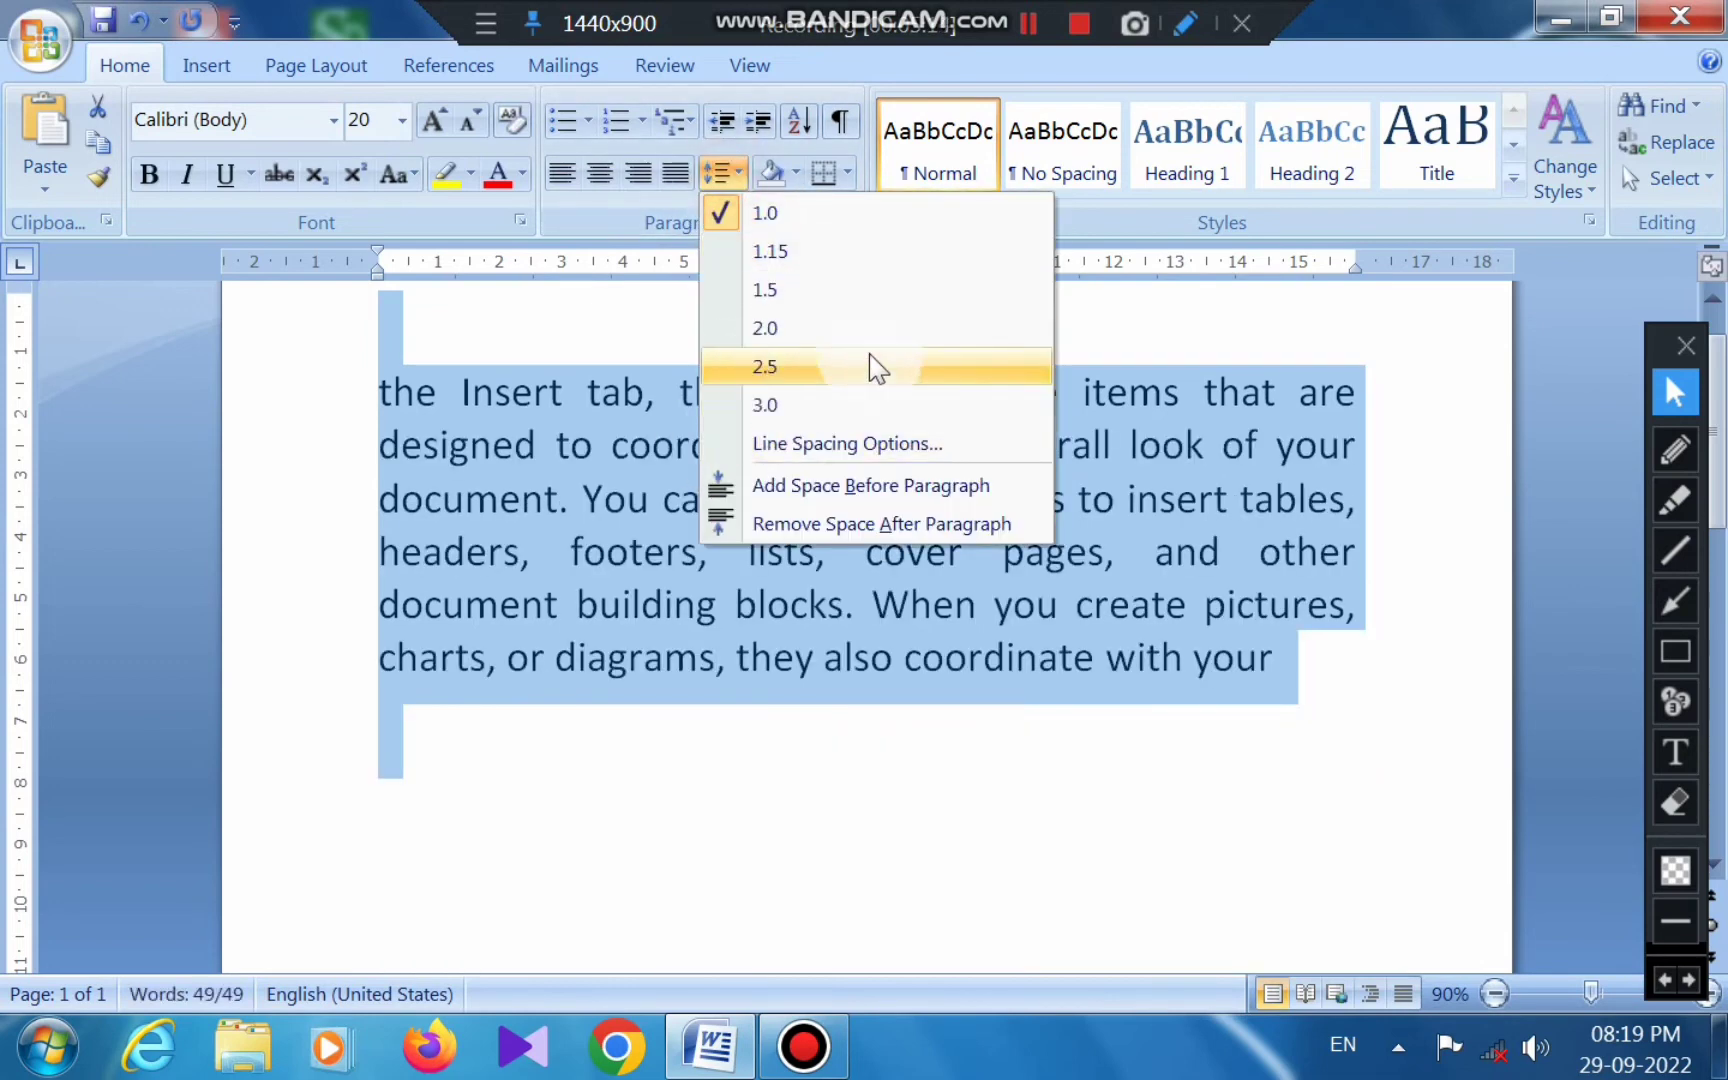
click(769, 405)
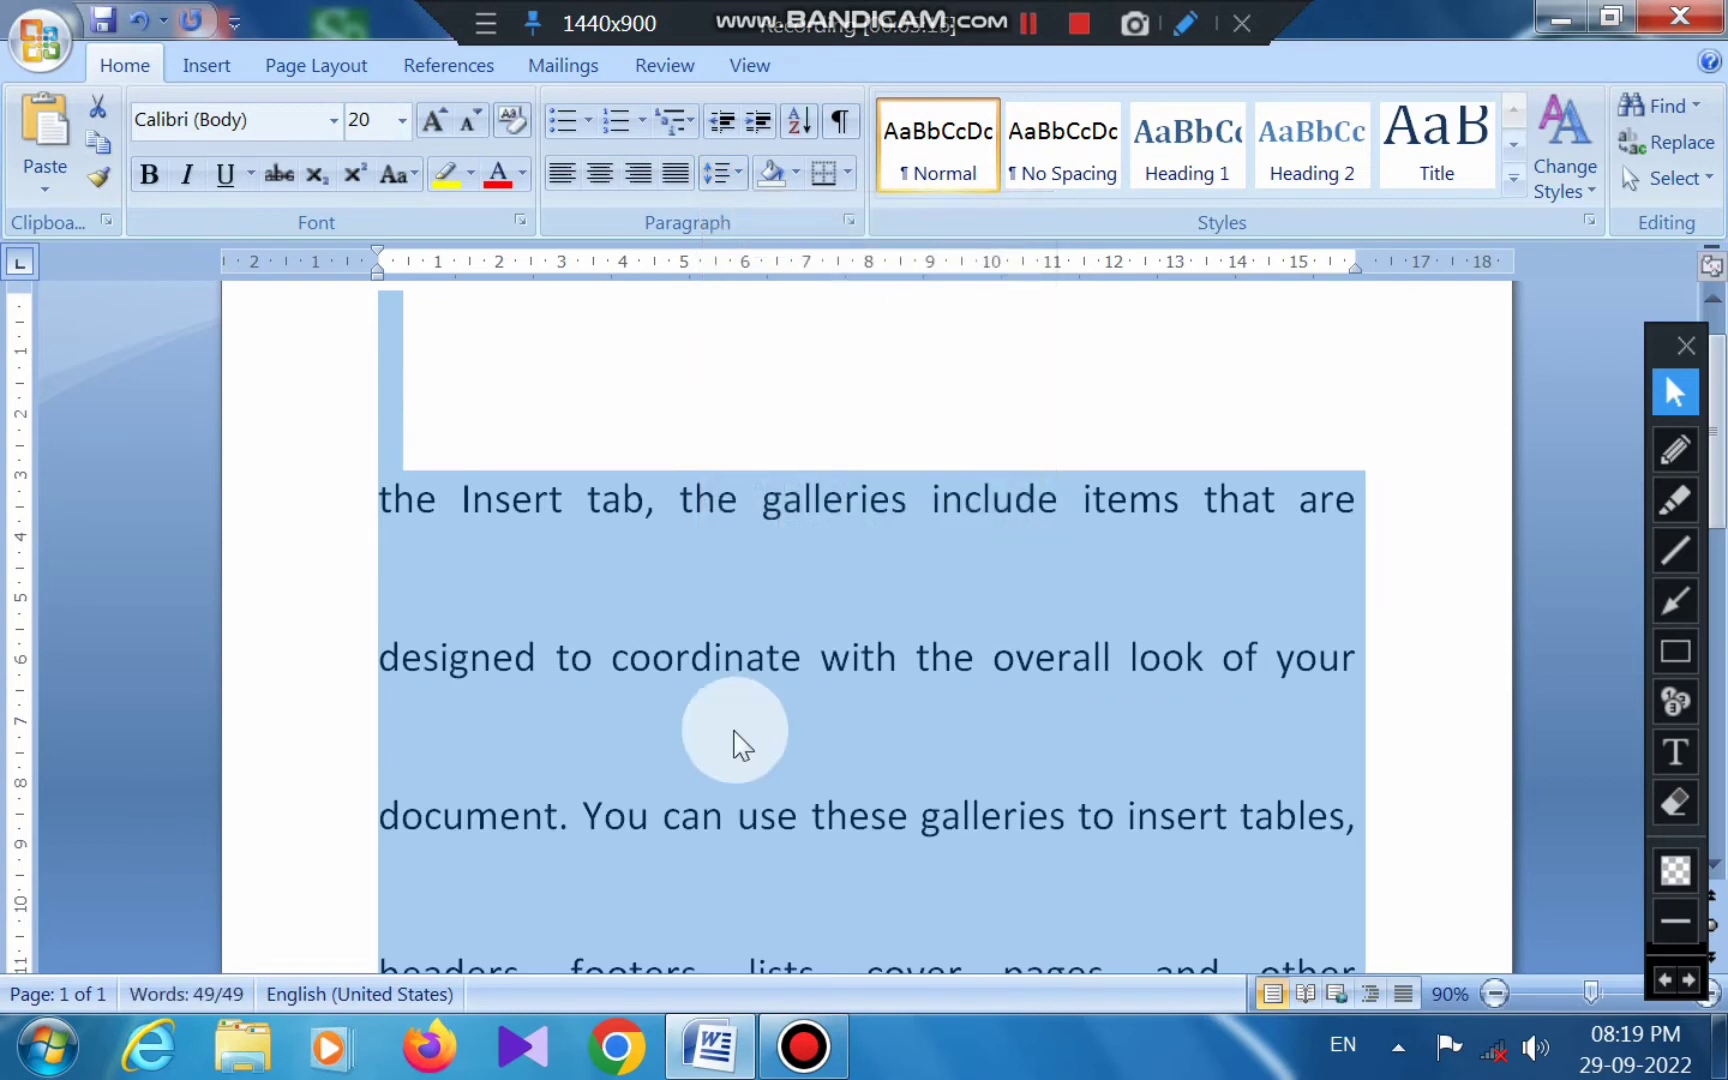
click(730, 177)
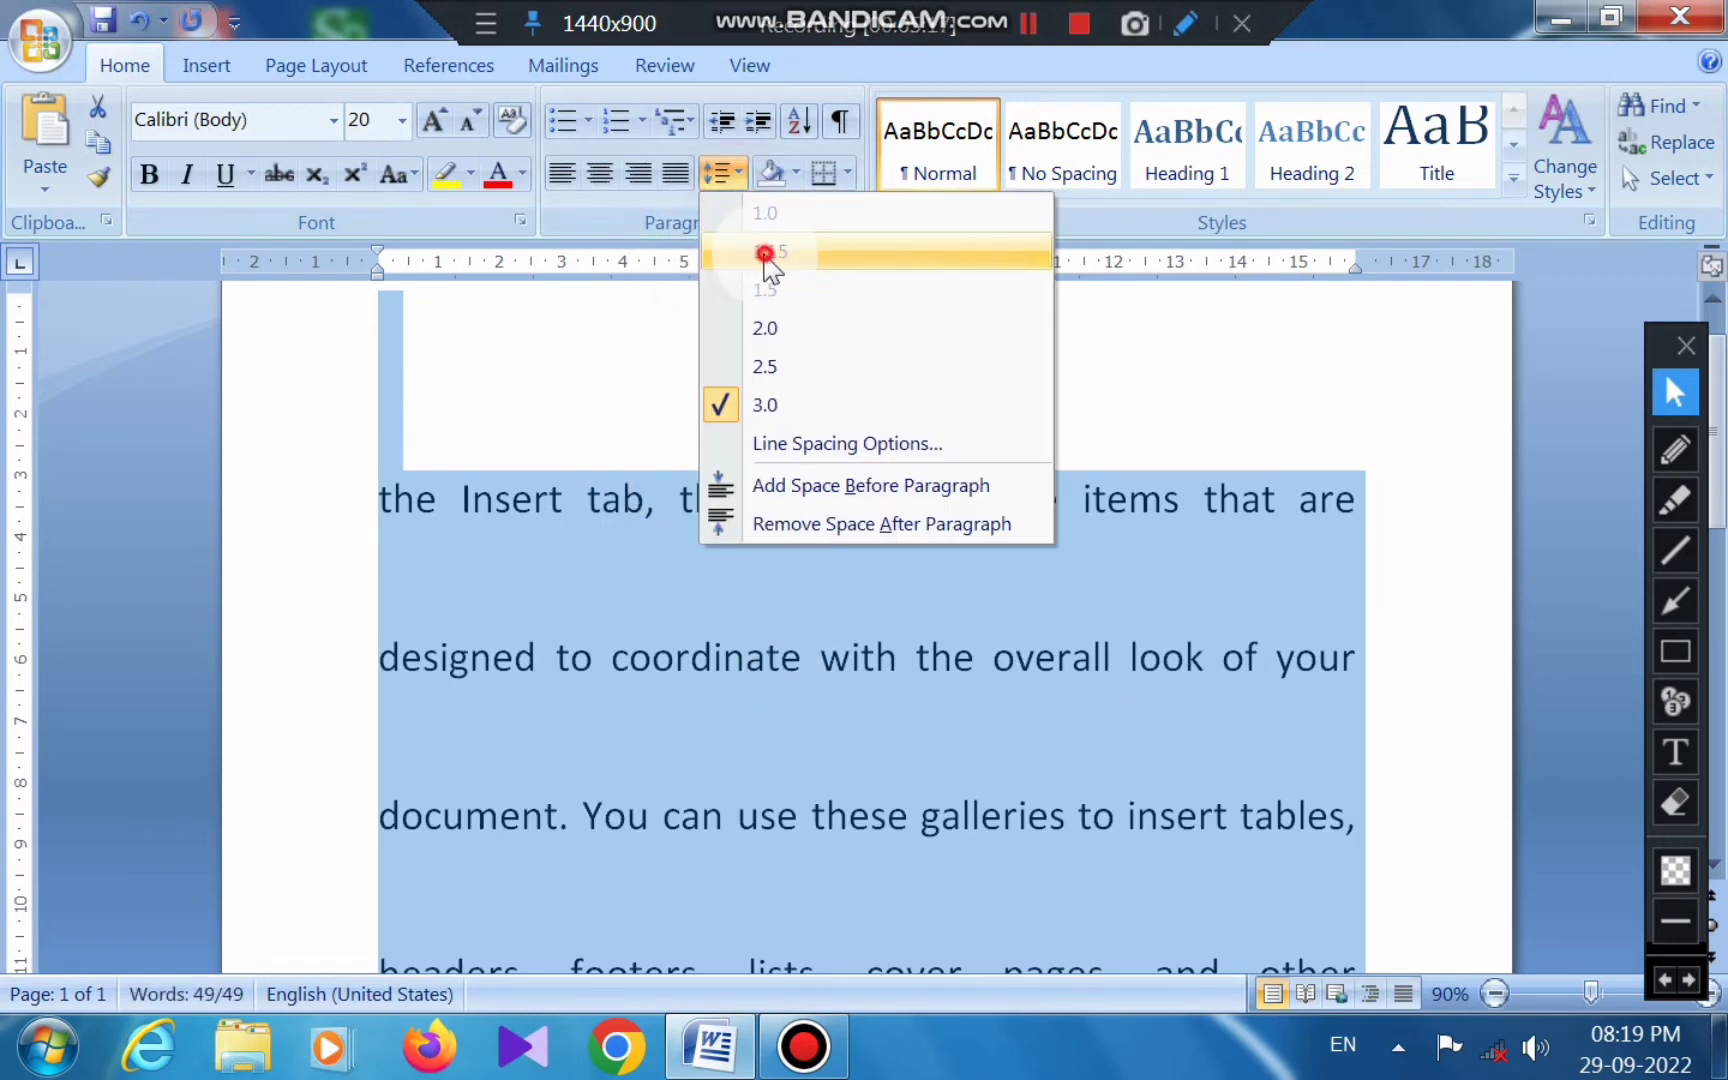
click(764, 252)
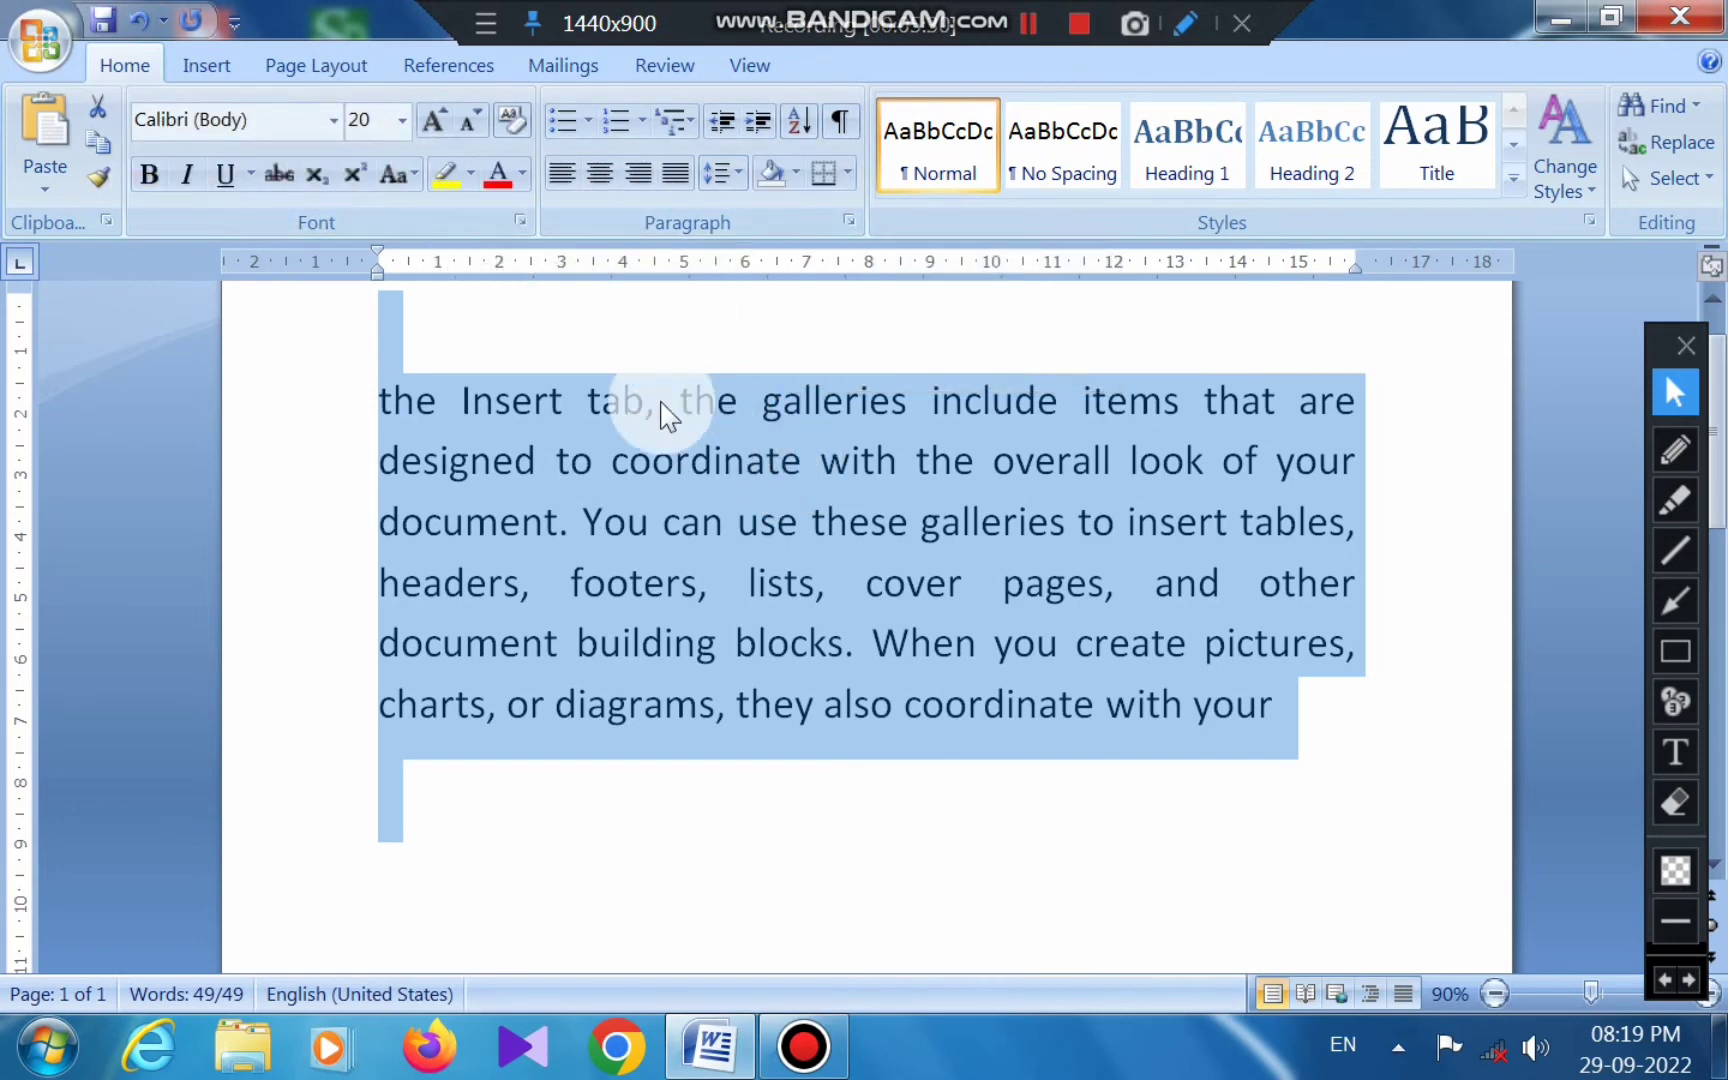
Add the heading "Unit – 1" on two separate lines above the sample paragraph.
click(544, 401)
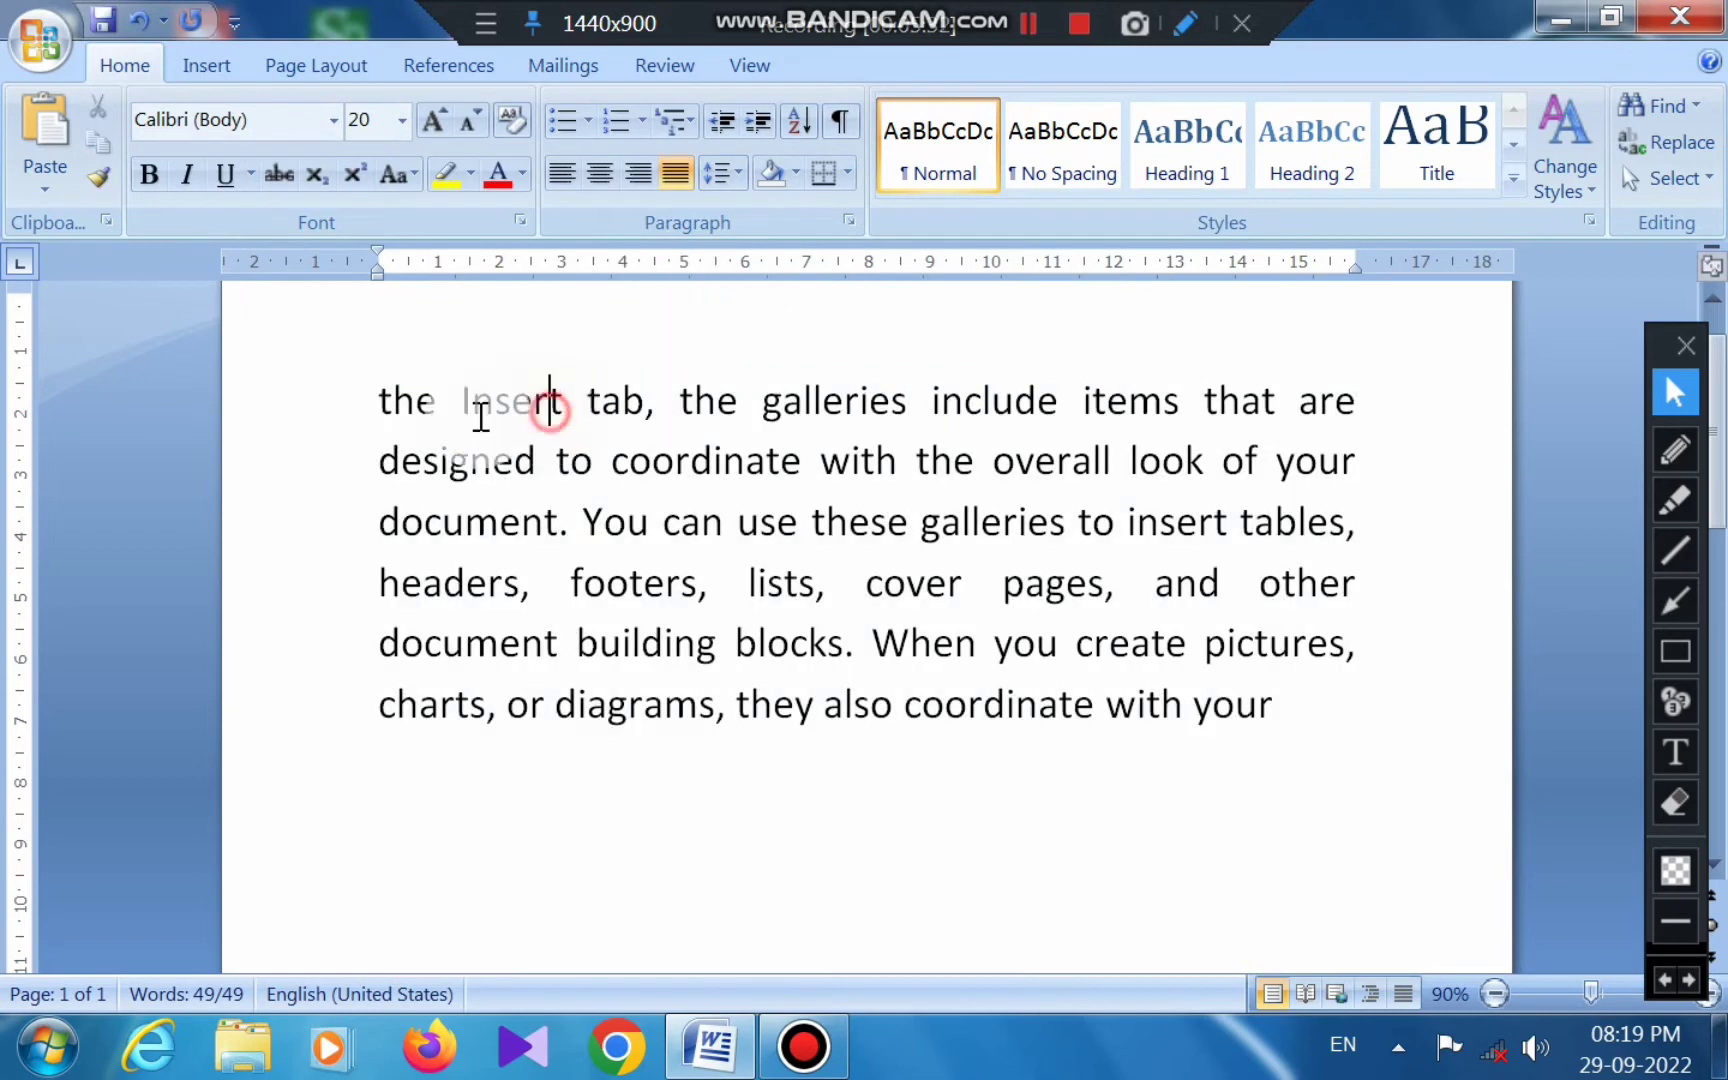
click(376, 400)
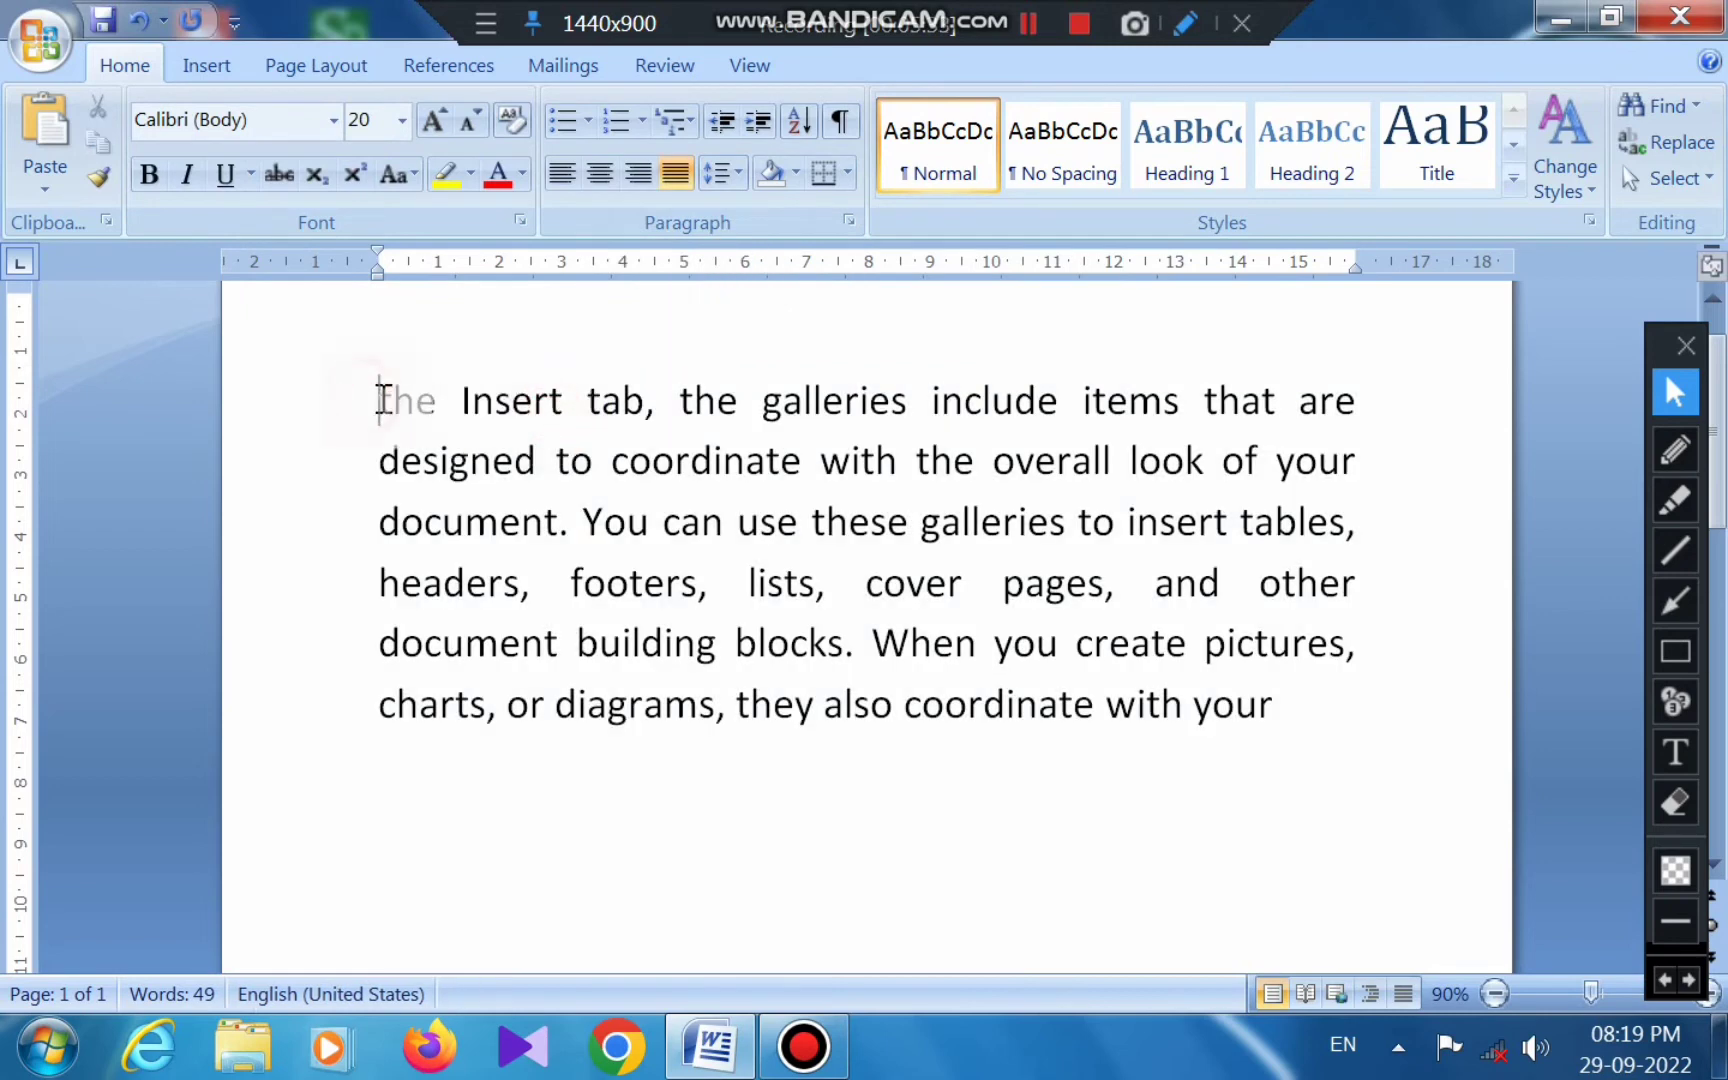
key(Return)
click(433, 399)
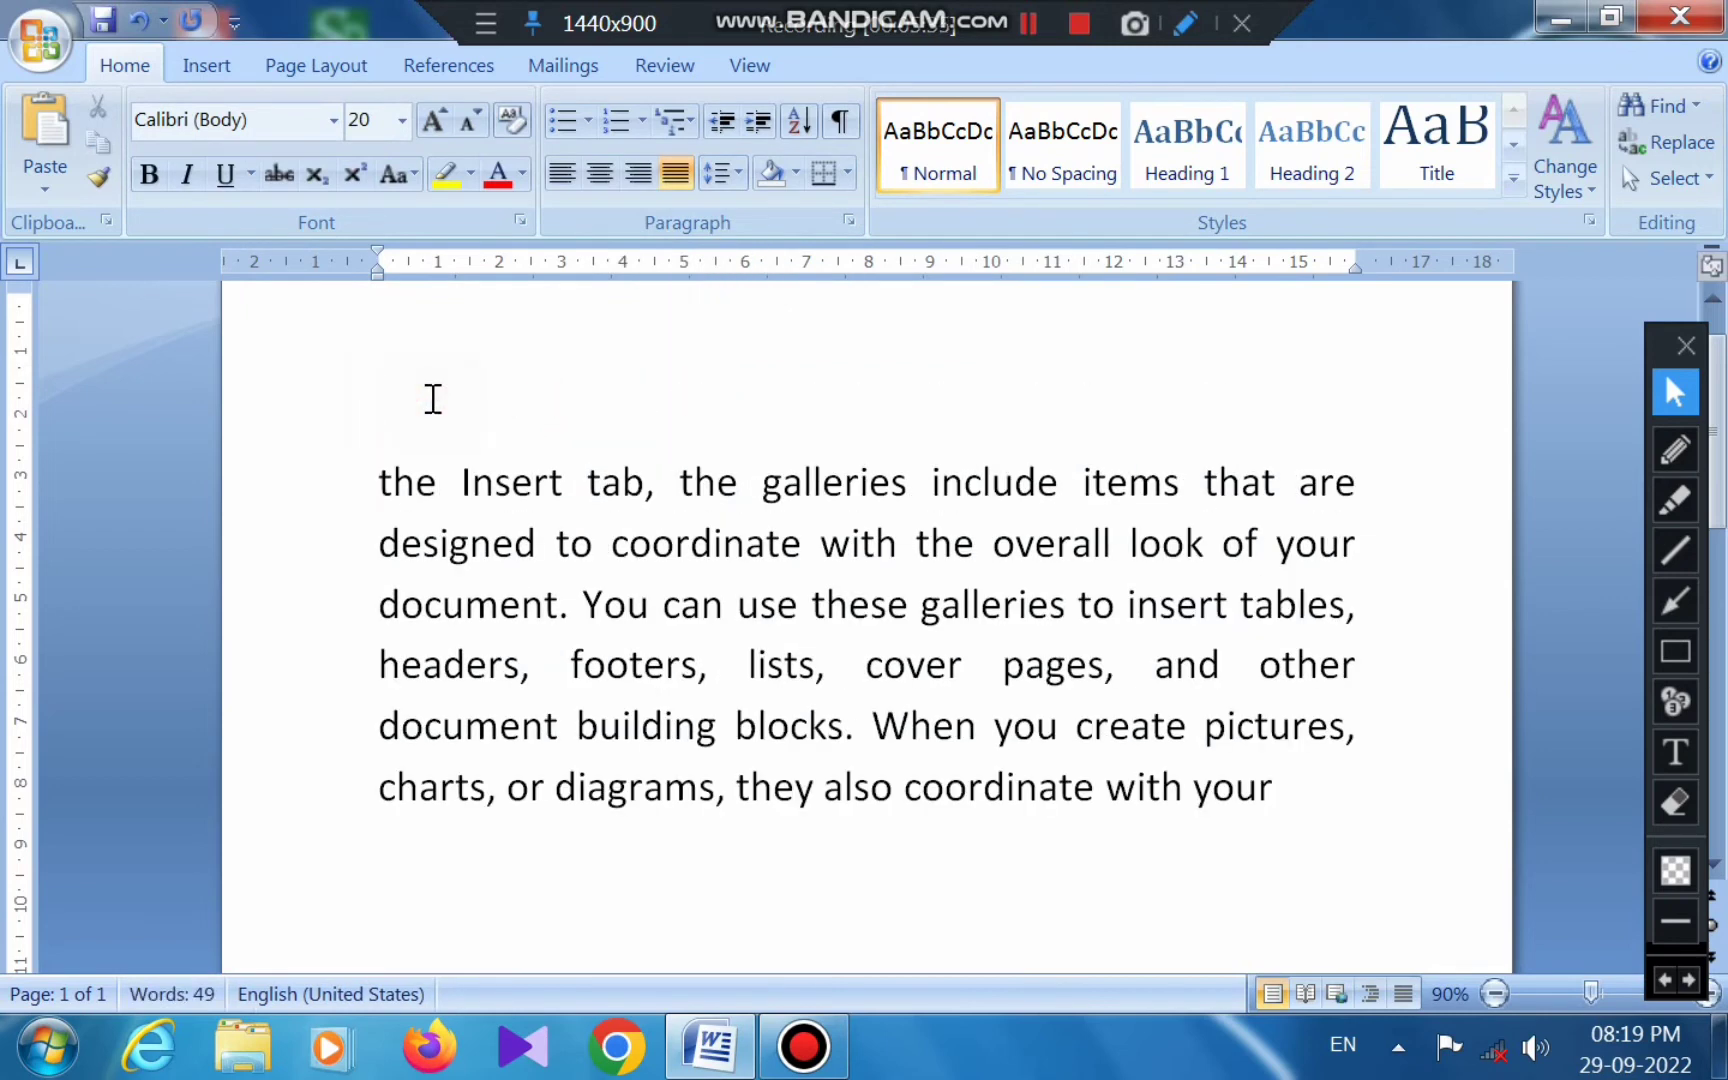
text(unit – 1)
key(Return)
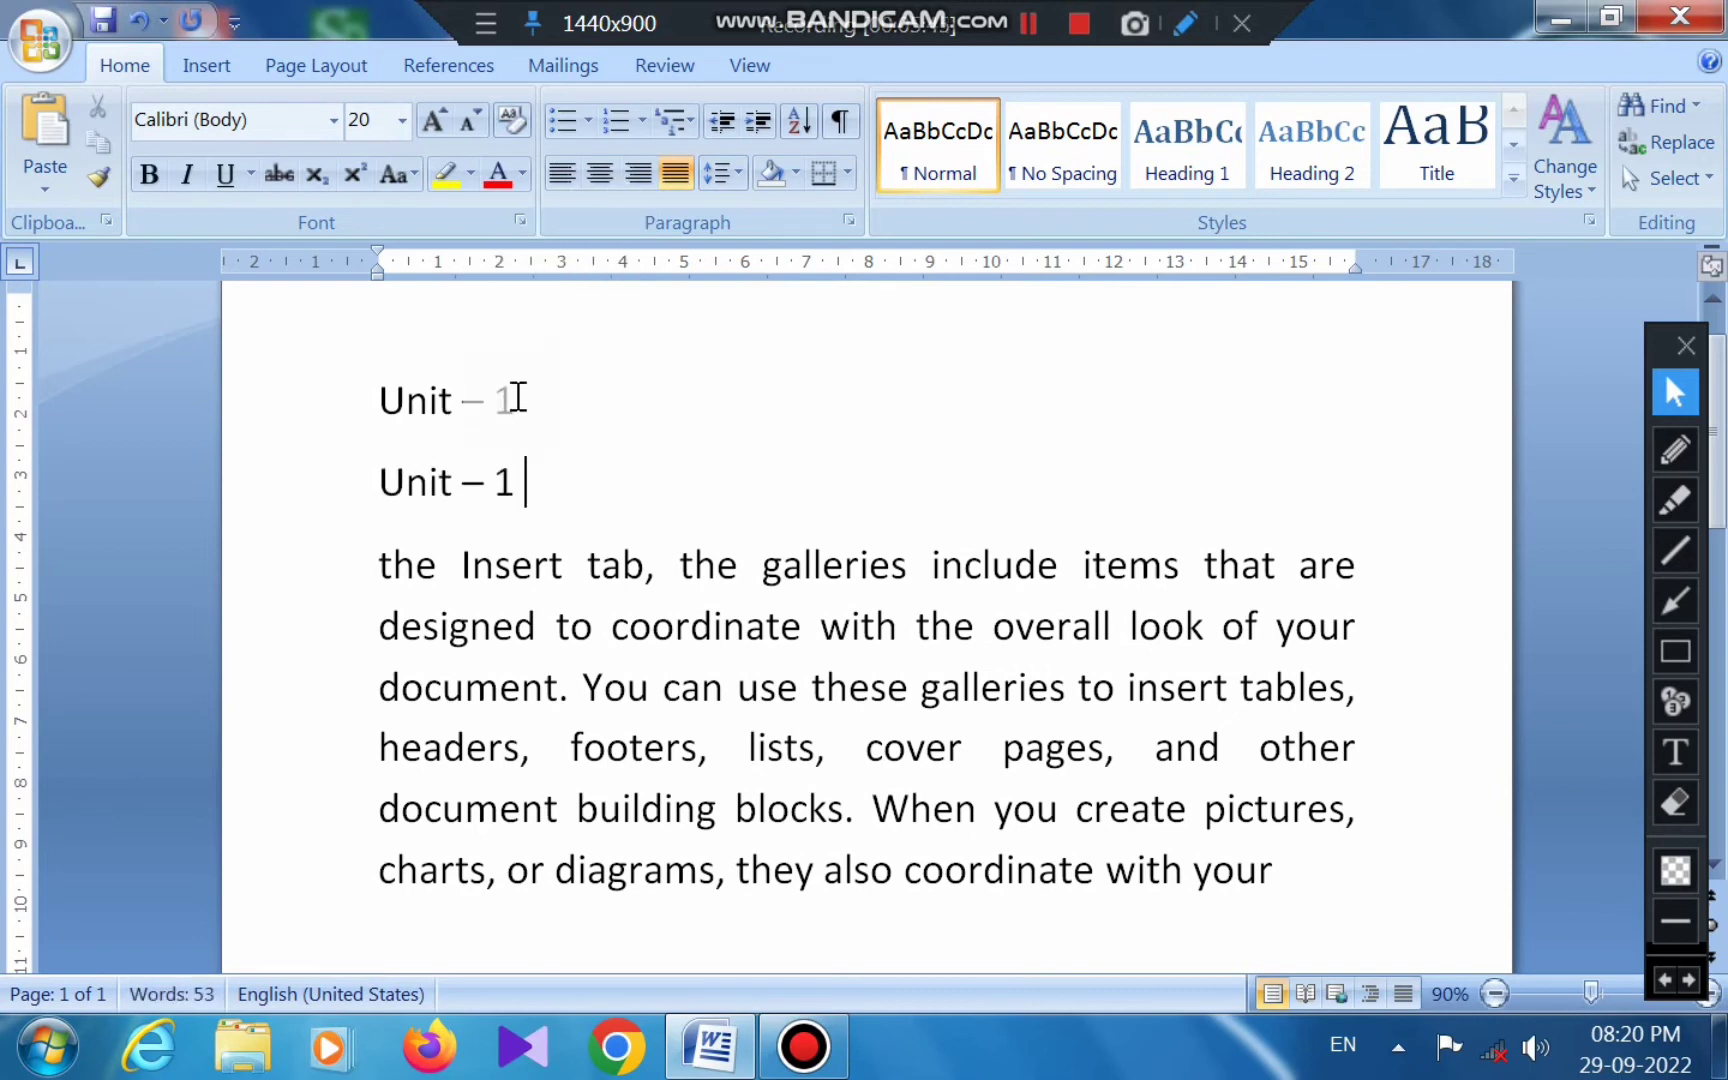
Highlight the text of the first "Unit – 1" heading in pink.
drag(513, 393, 400, 405)
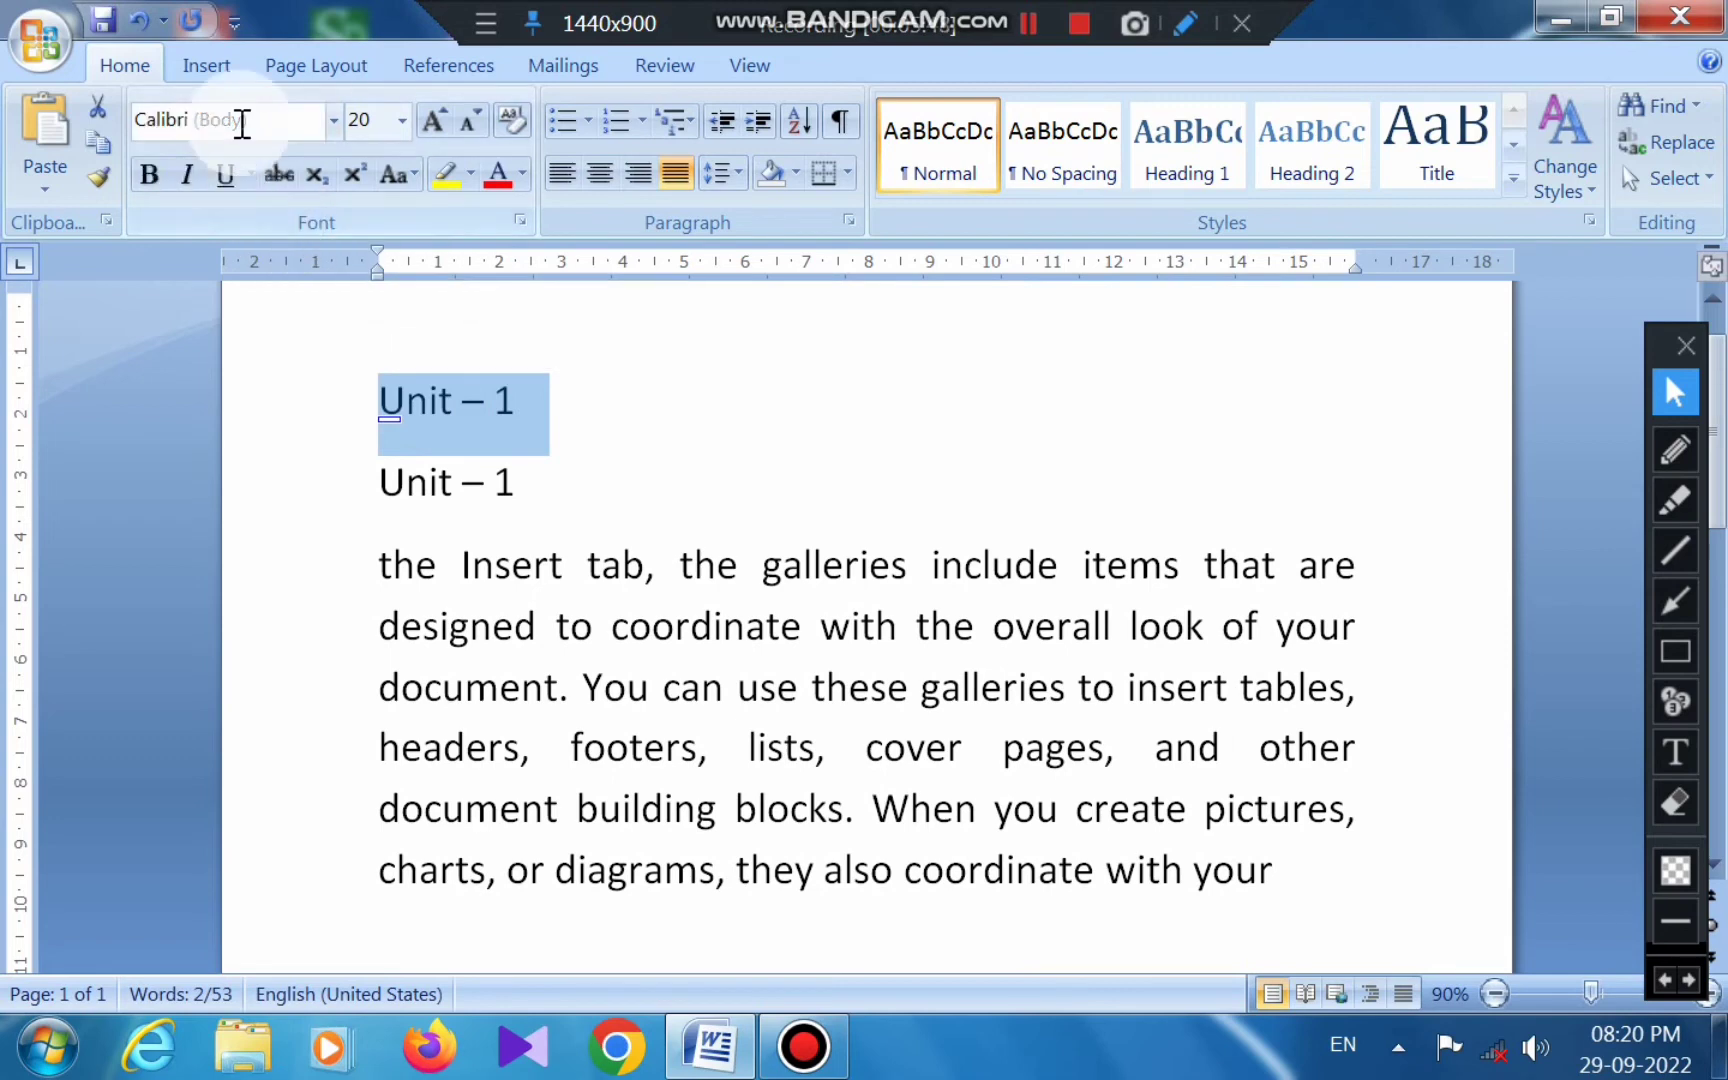
click(469, 175)
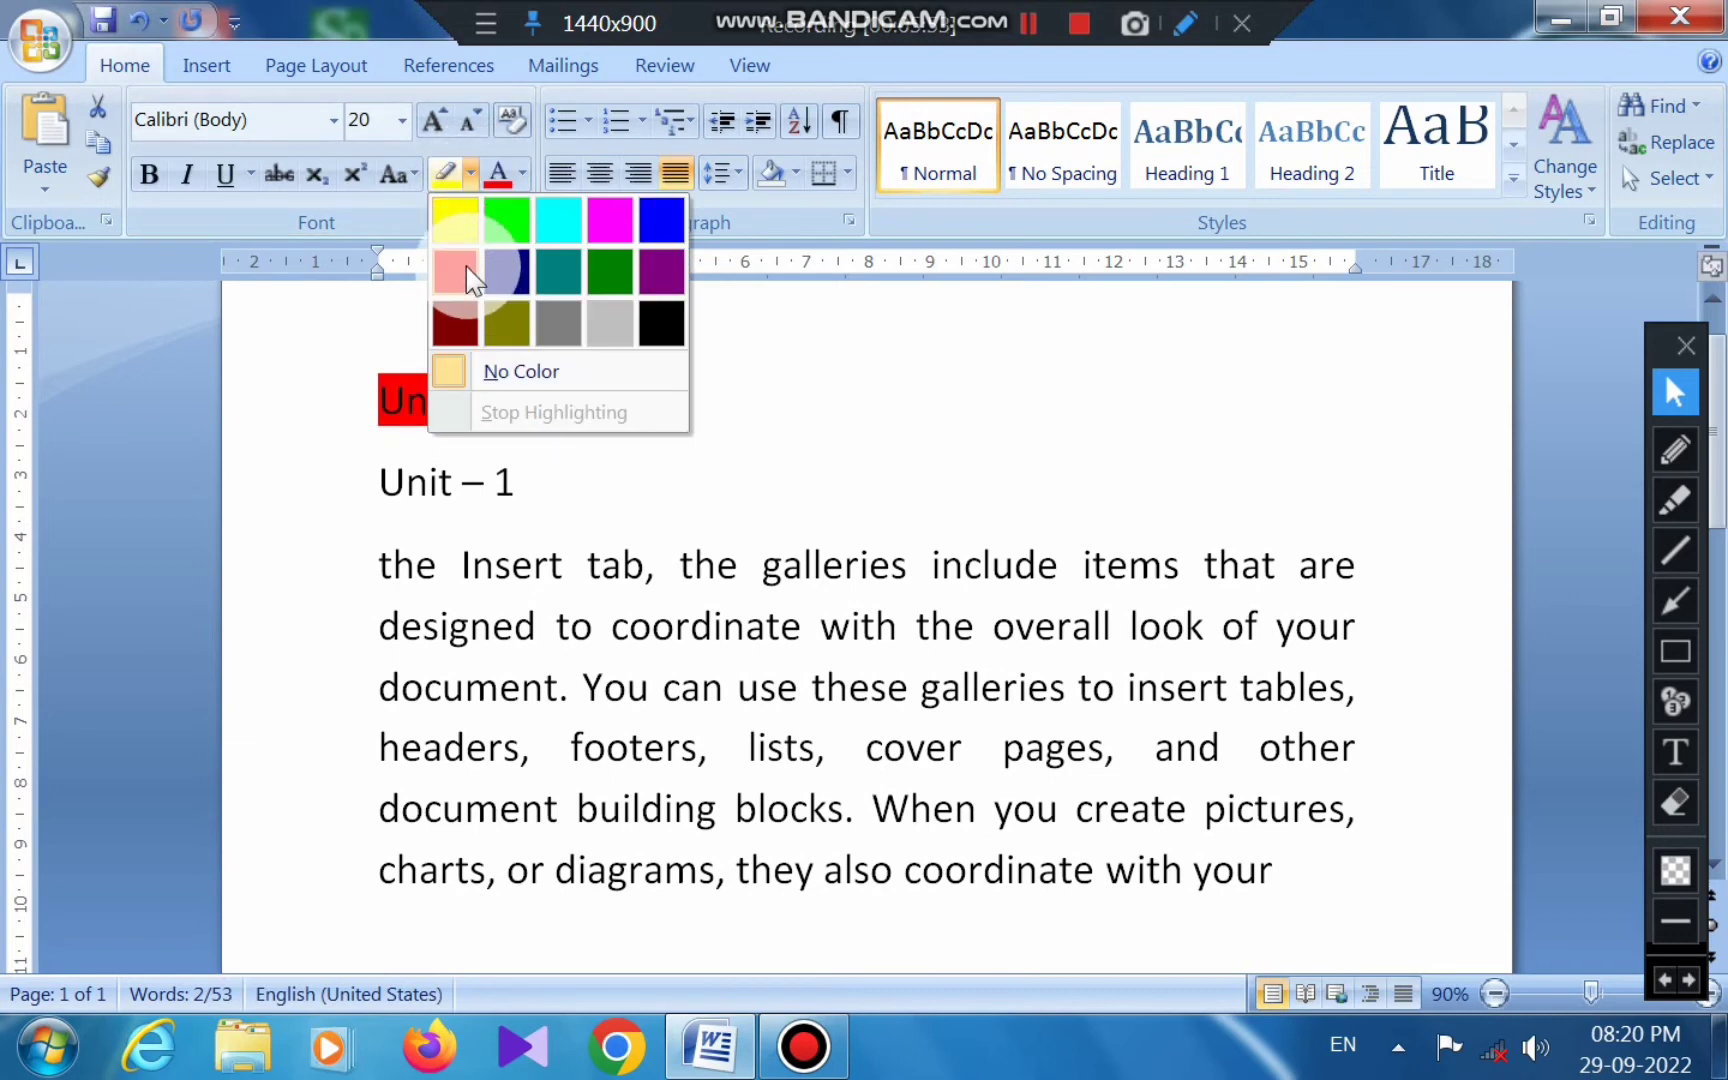
click(600, 228)
click(613, 413)
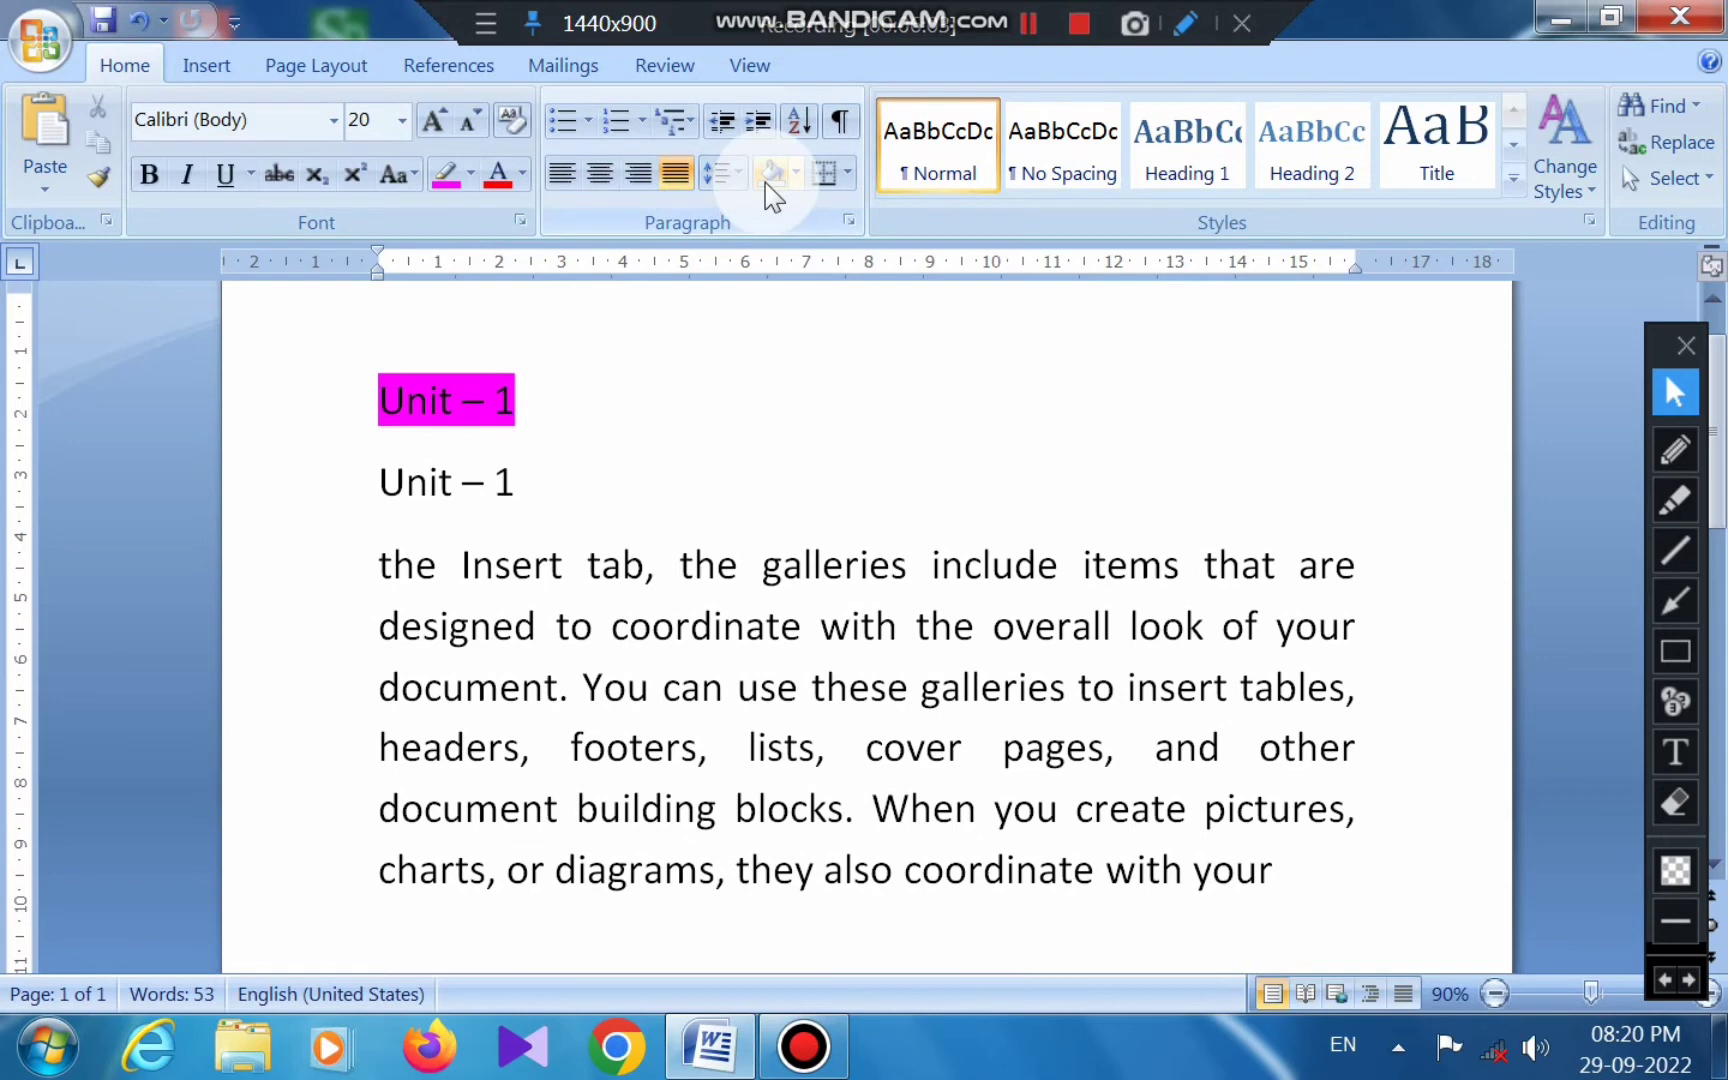
Apply blue paragraph shading to the second "Unit – 1" heading.
drag(523, 484, 386, 503)
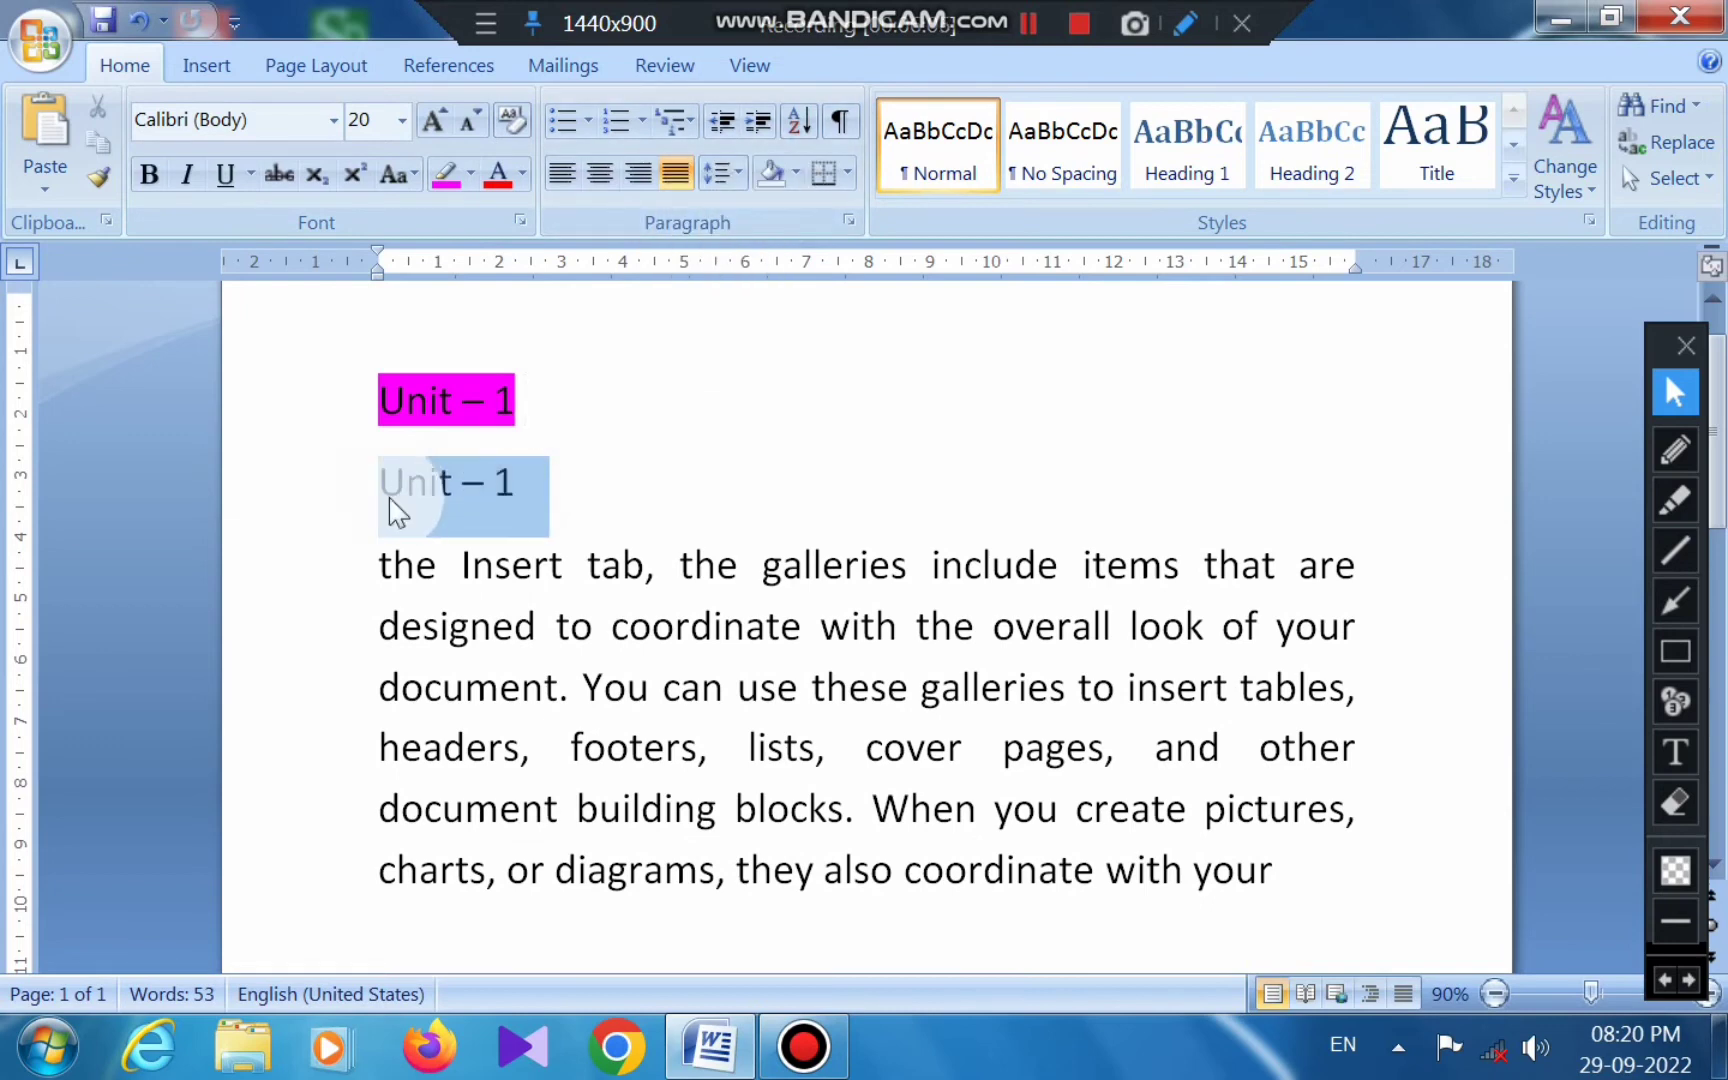
click(791, 171)
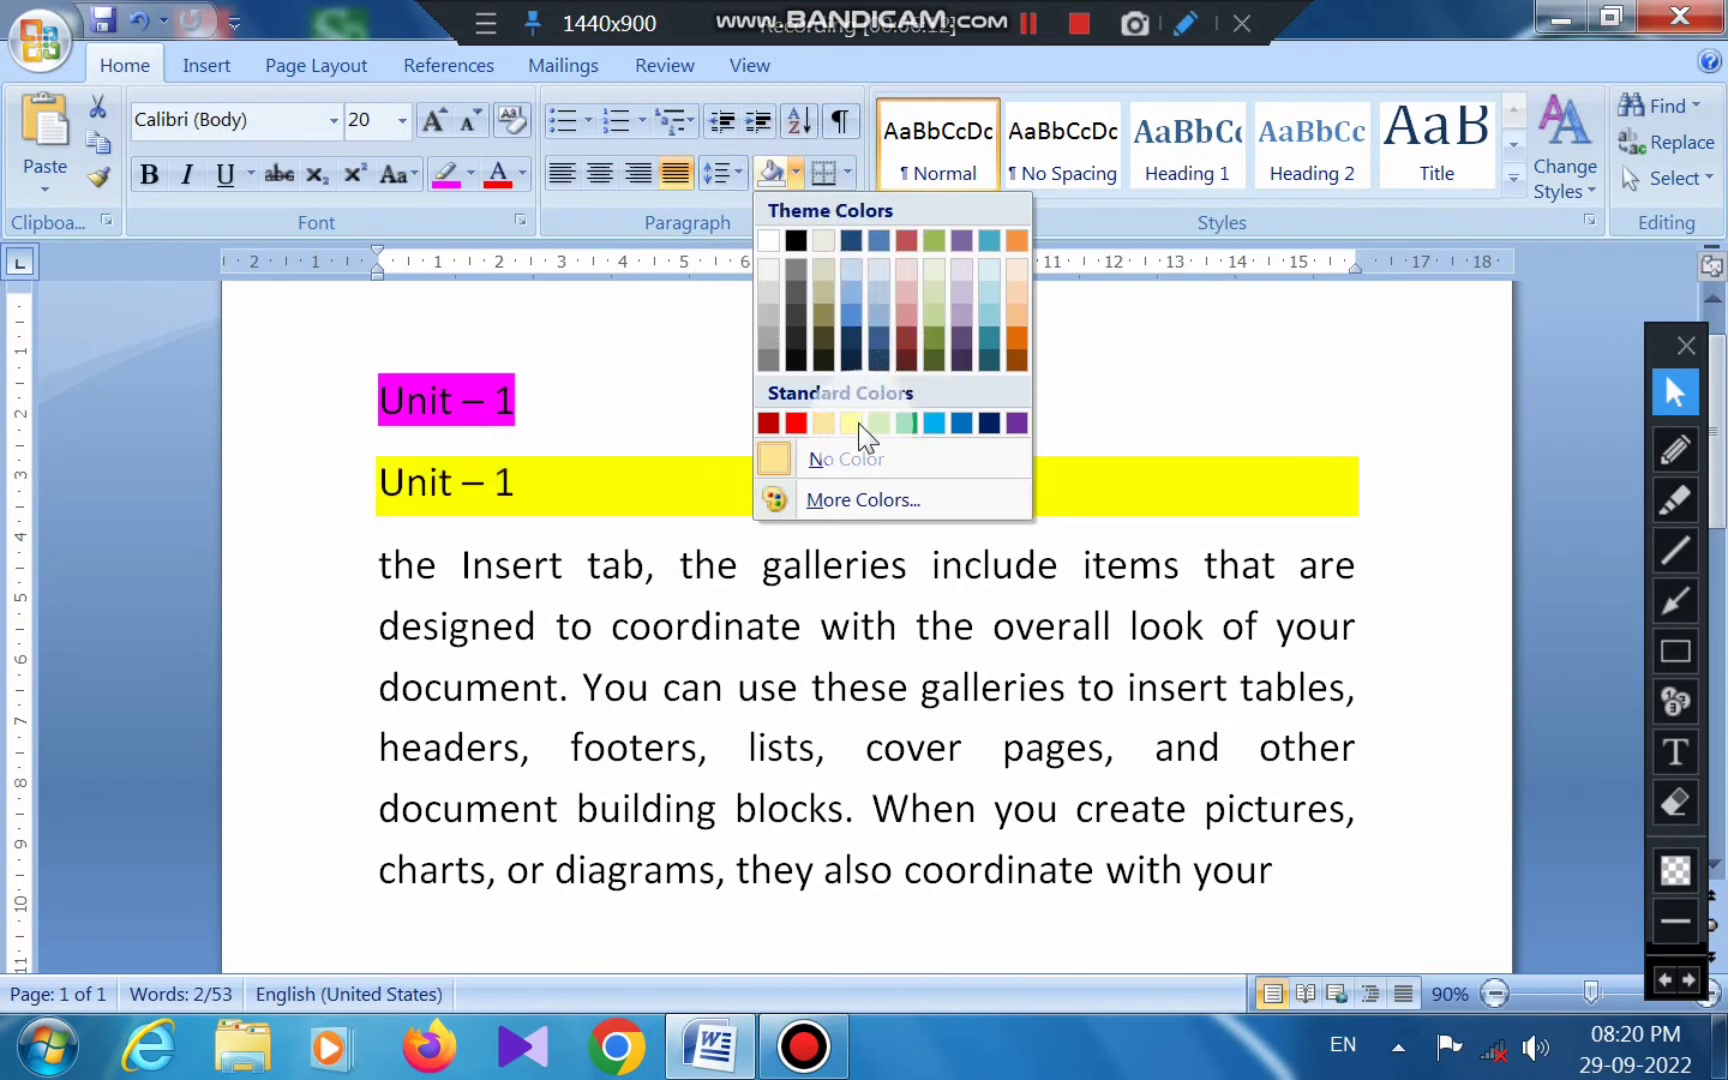
click(959, 424)
click(824, 634)
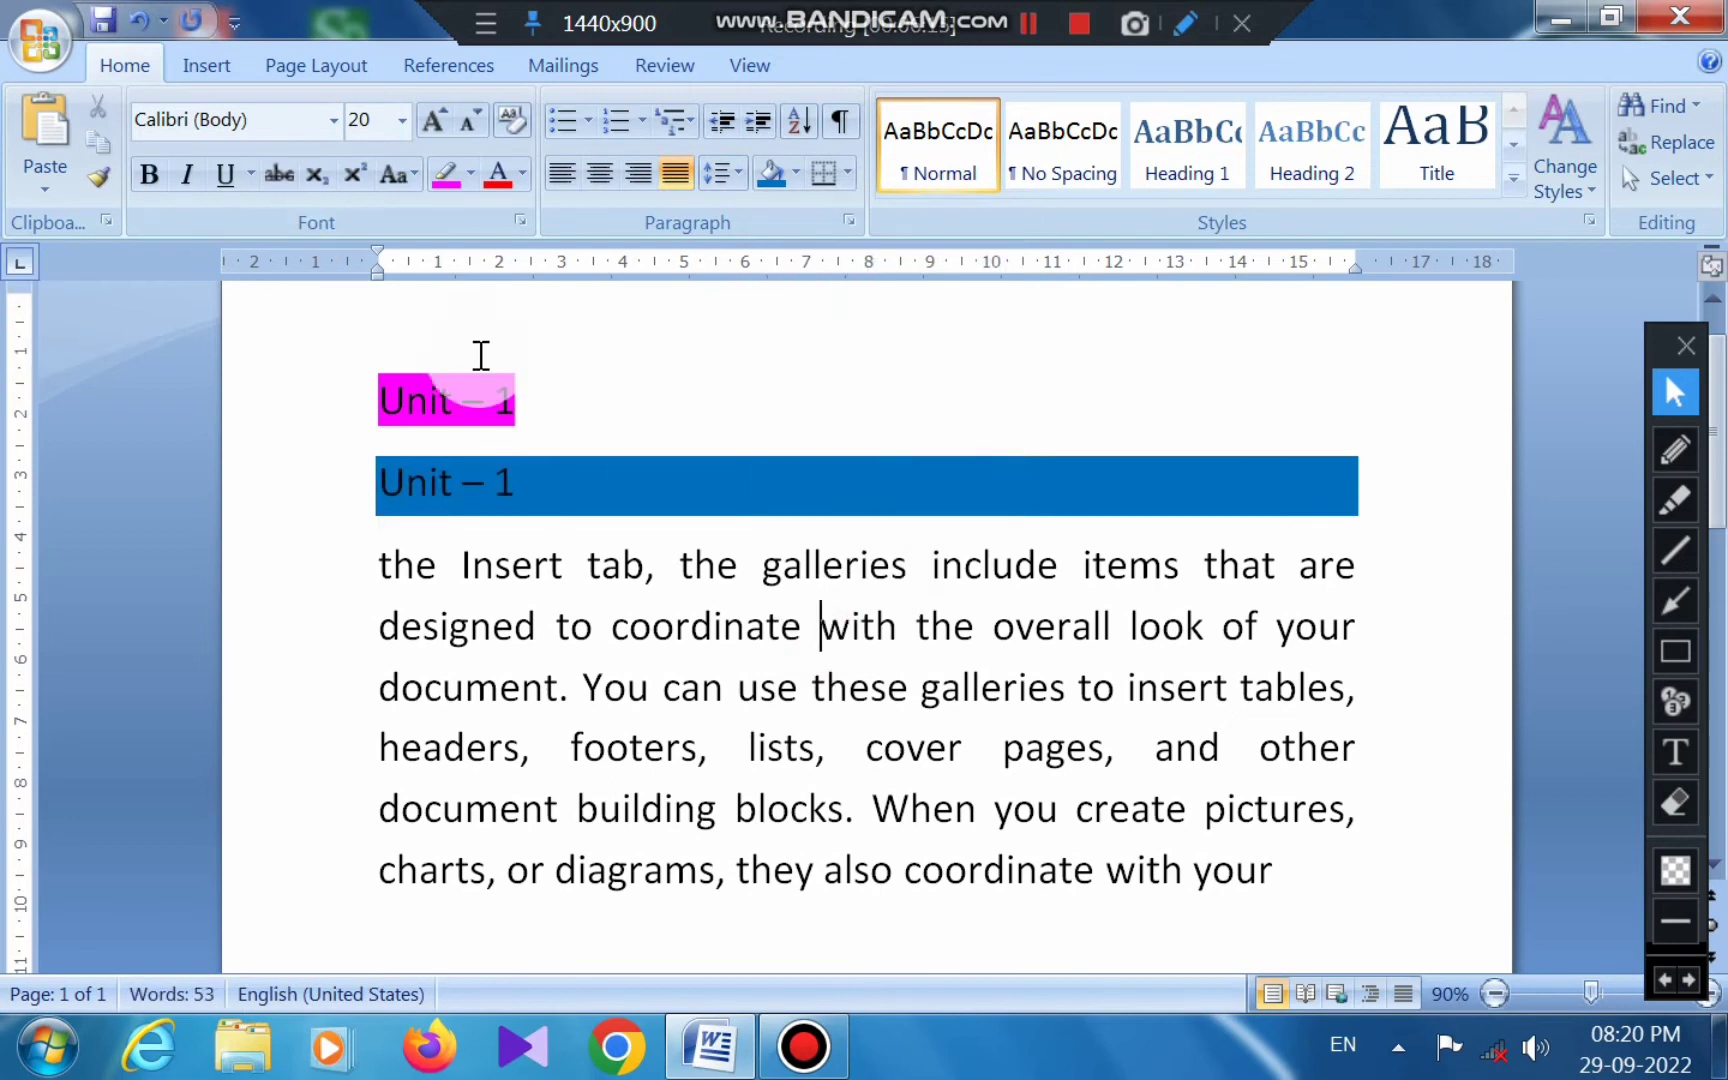
Apply red shading to the second line of the sample paragraph, starting with "designed to coordinate".
click(537, 543)
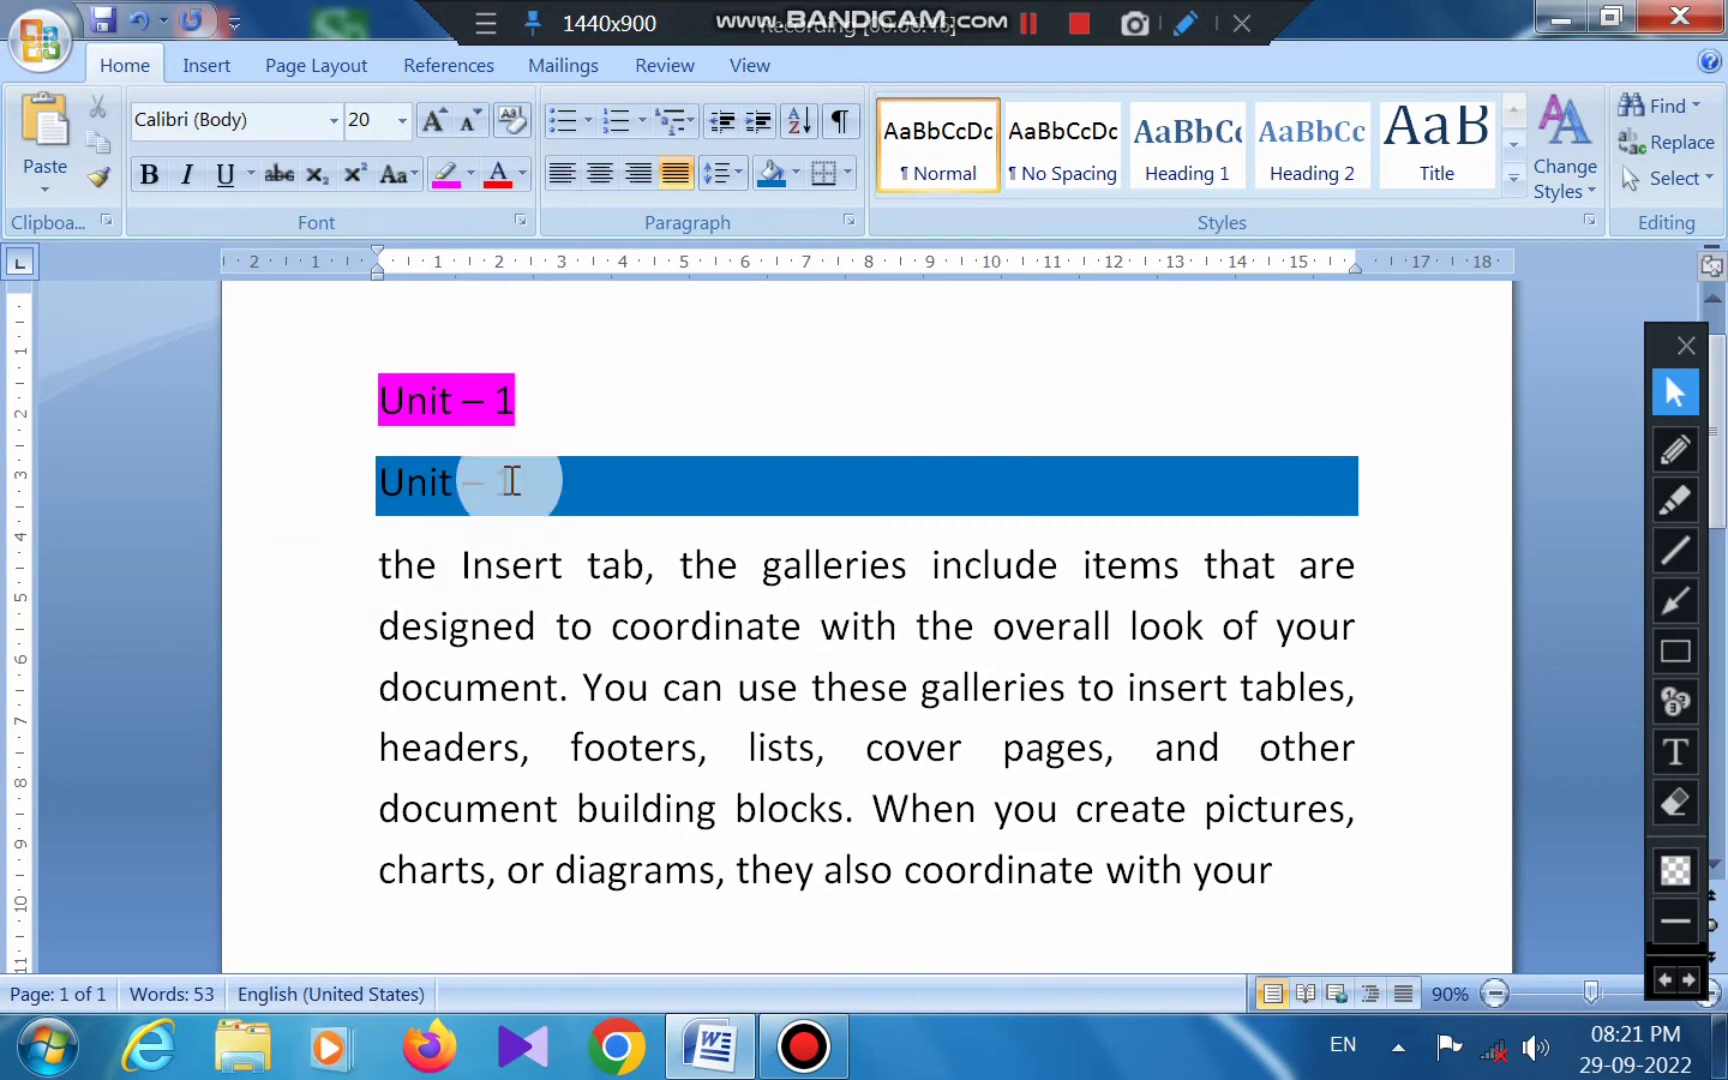
click(348, 648)
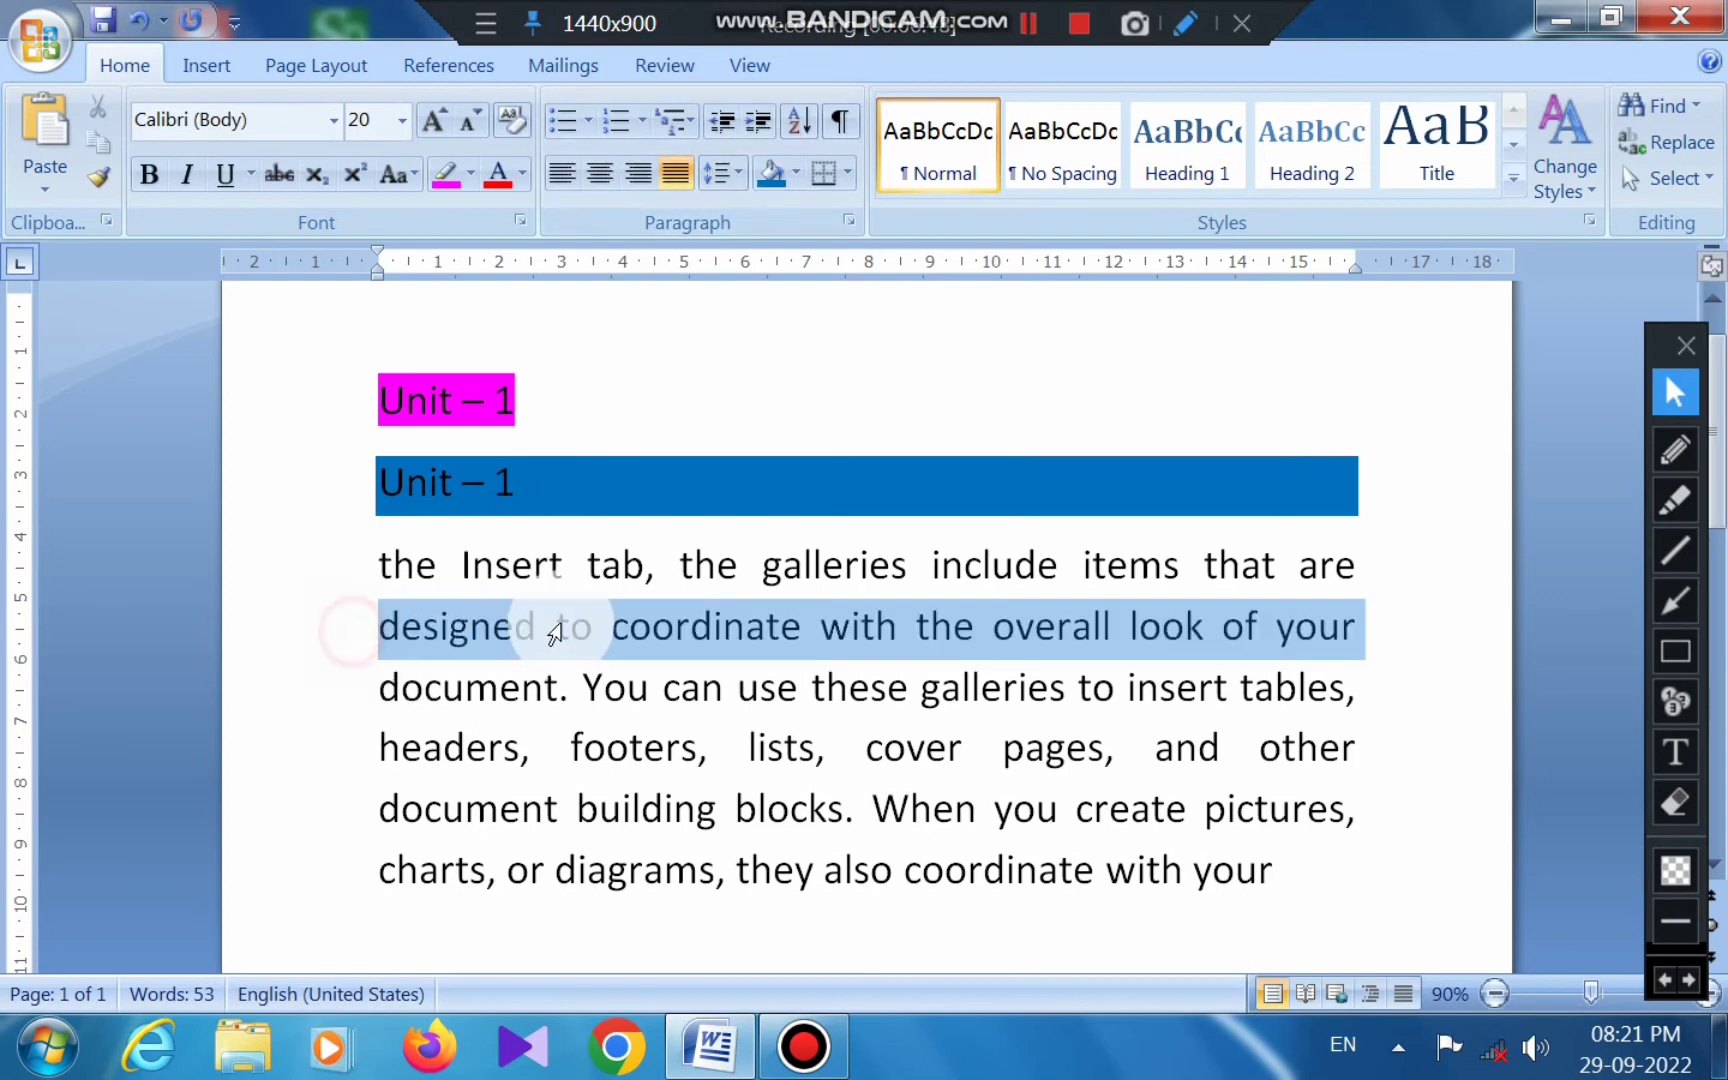
click(796, 176)
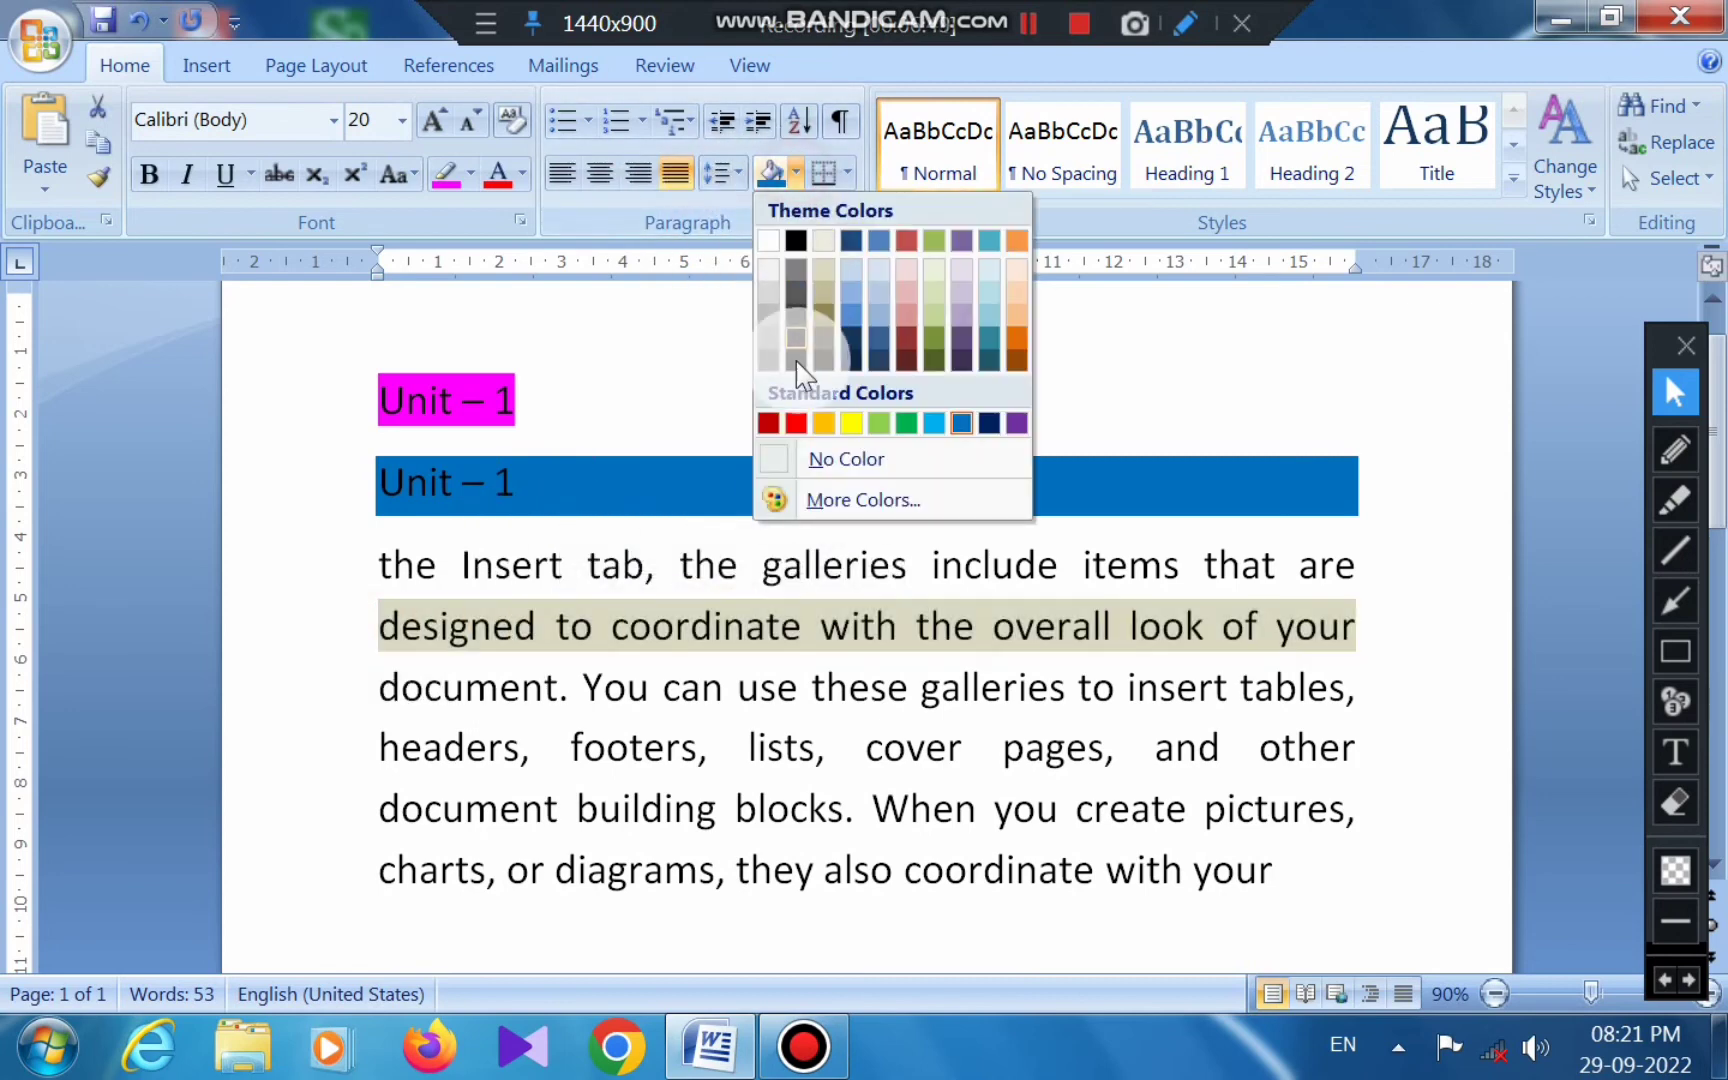
click(796, 423)
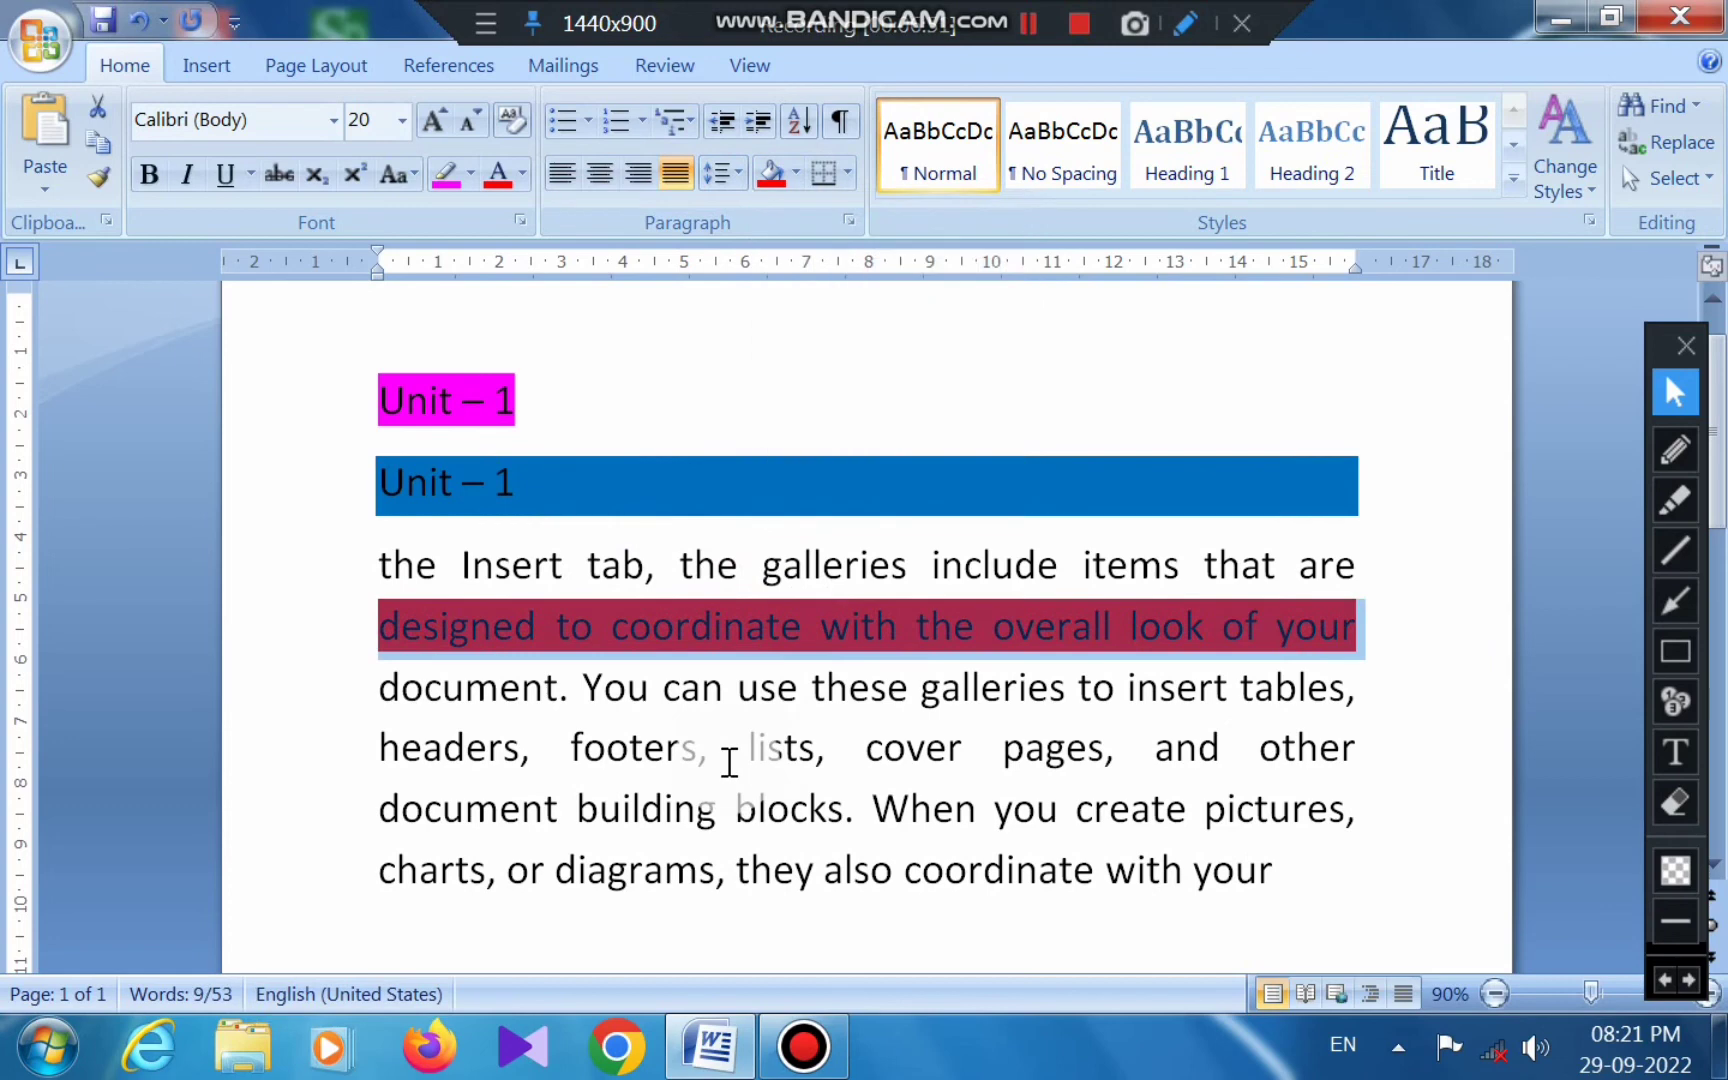
click(566, 760)
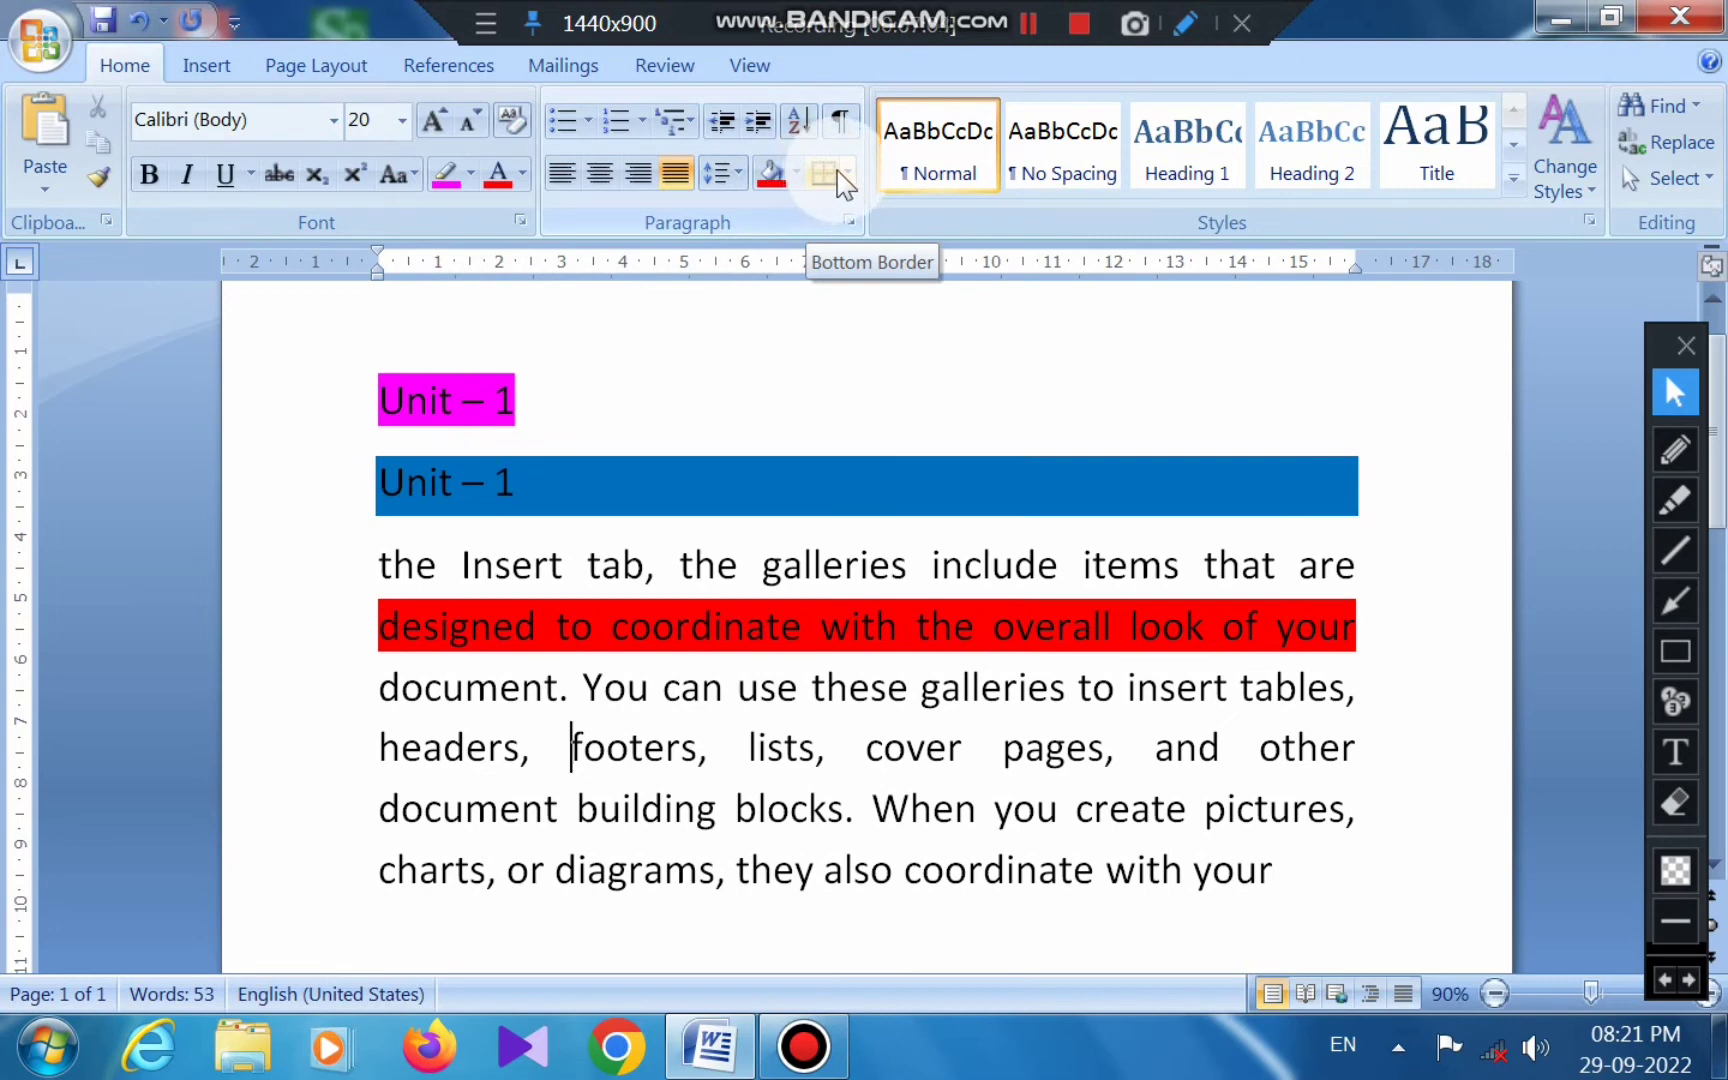
Undo the red and blue shading and the pink highlight on the headings and paragraph.
key(ctrl+z)
key(ctrl+z)
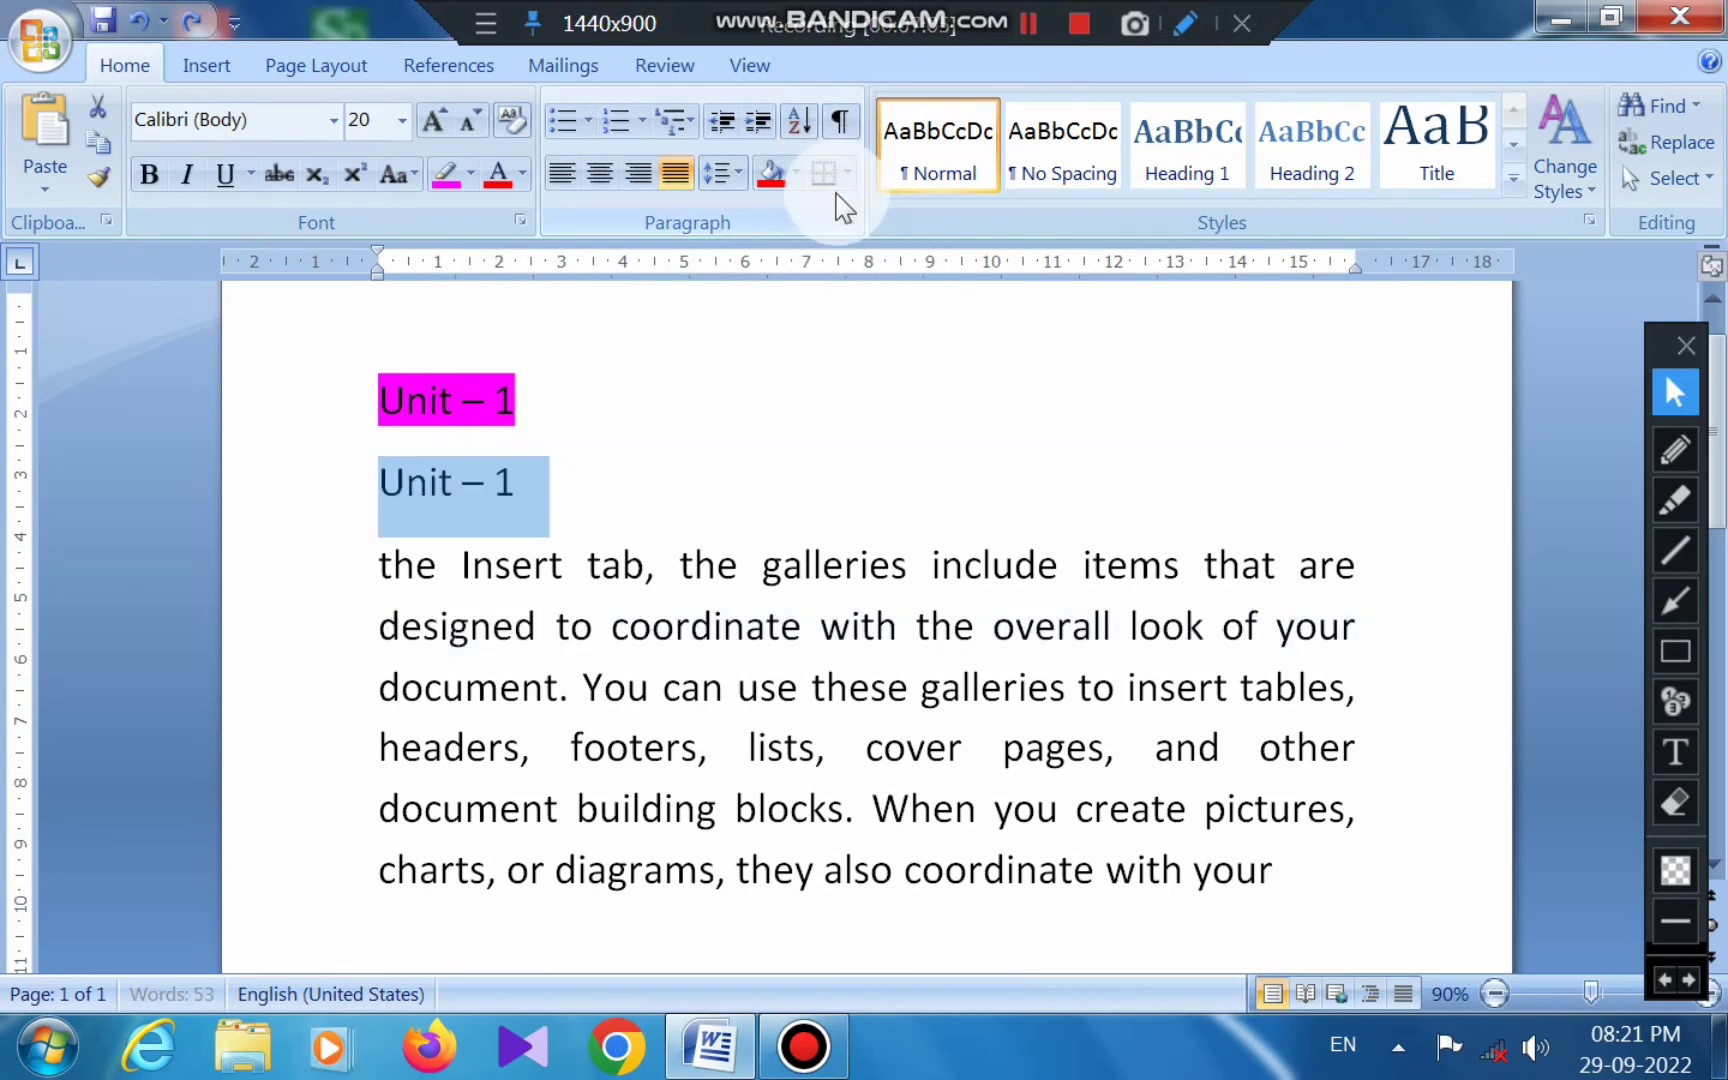
key(ctrl+z)
key(ctrl+z)
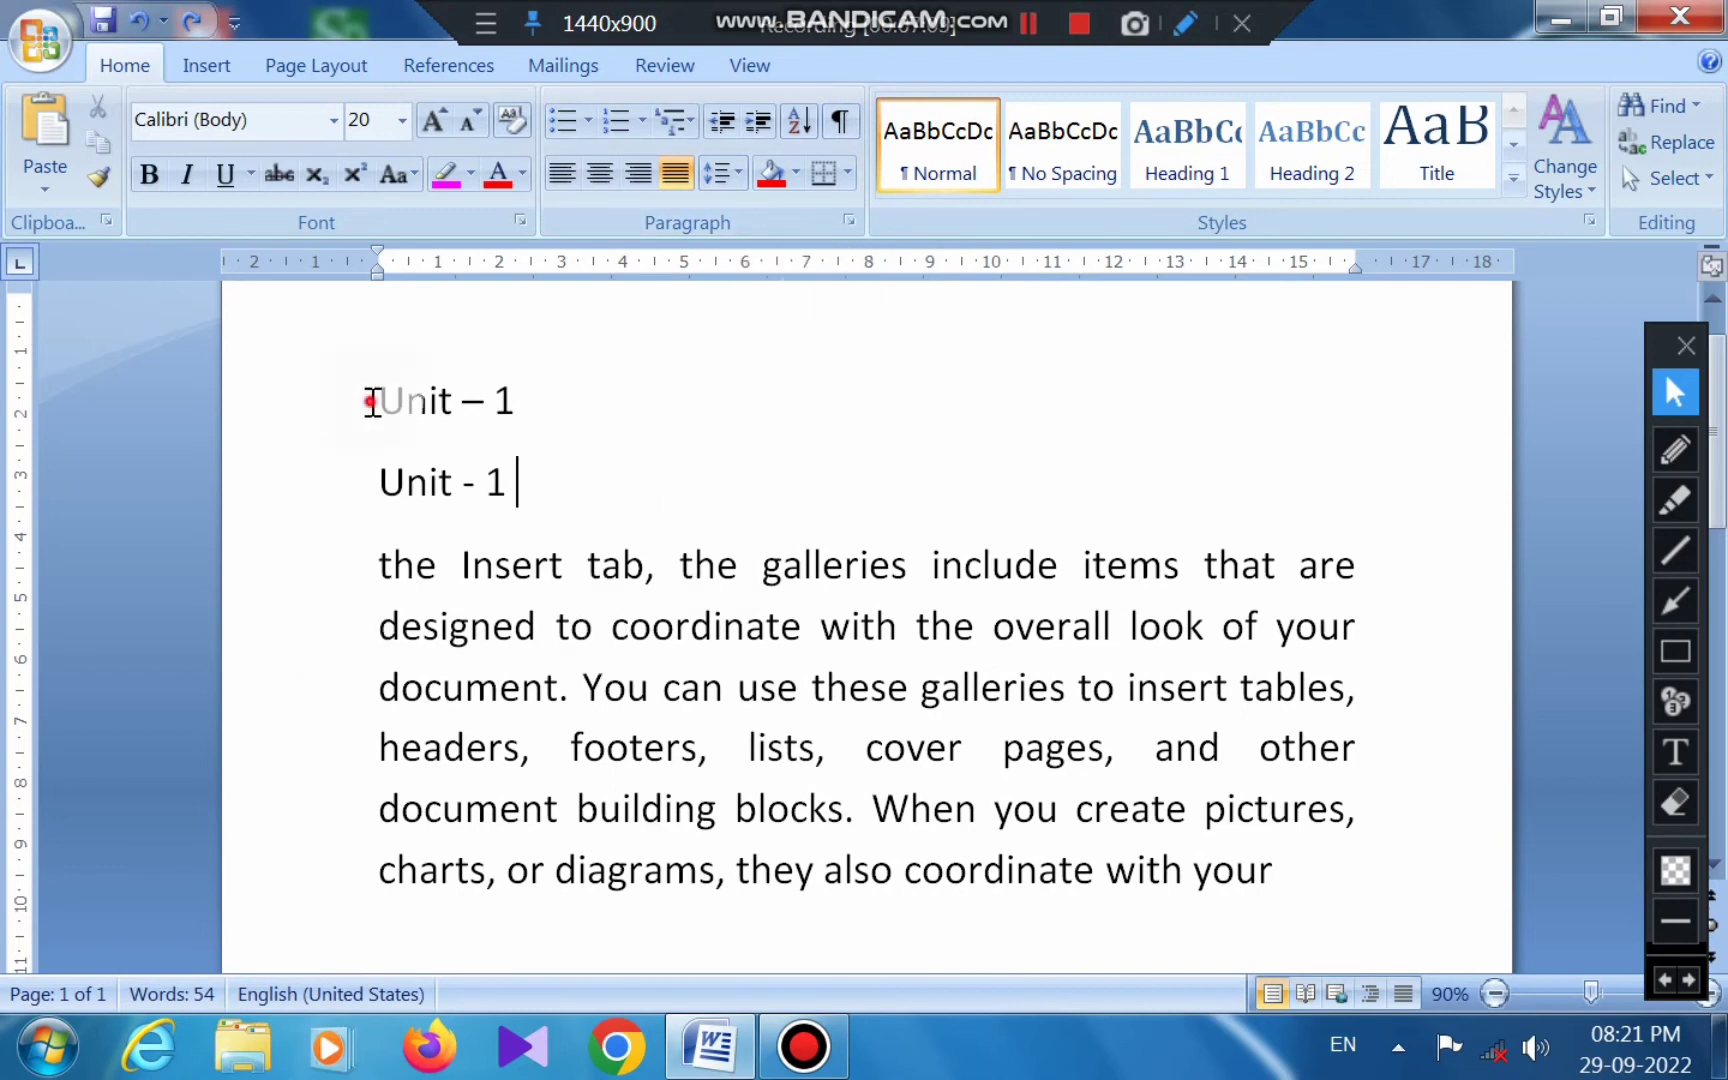
drag(371, 402, 1269, 872)
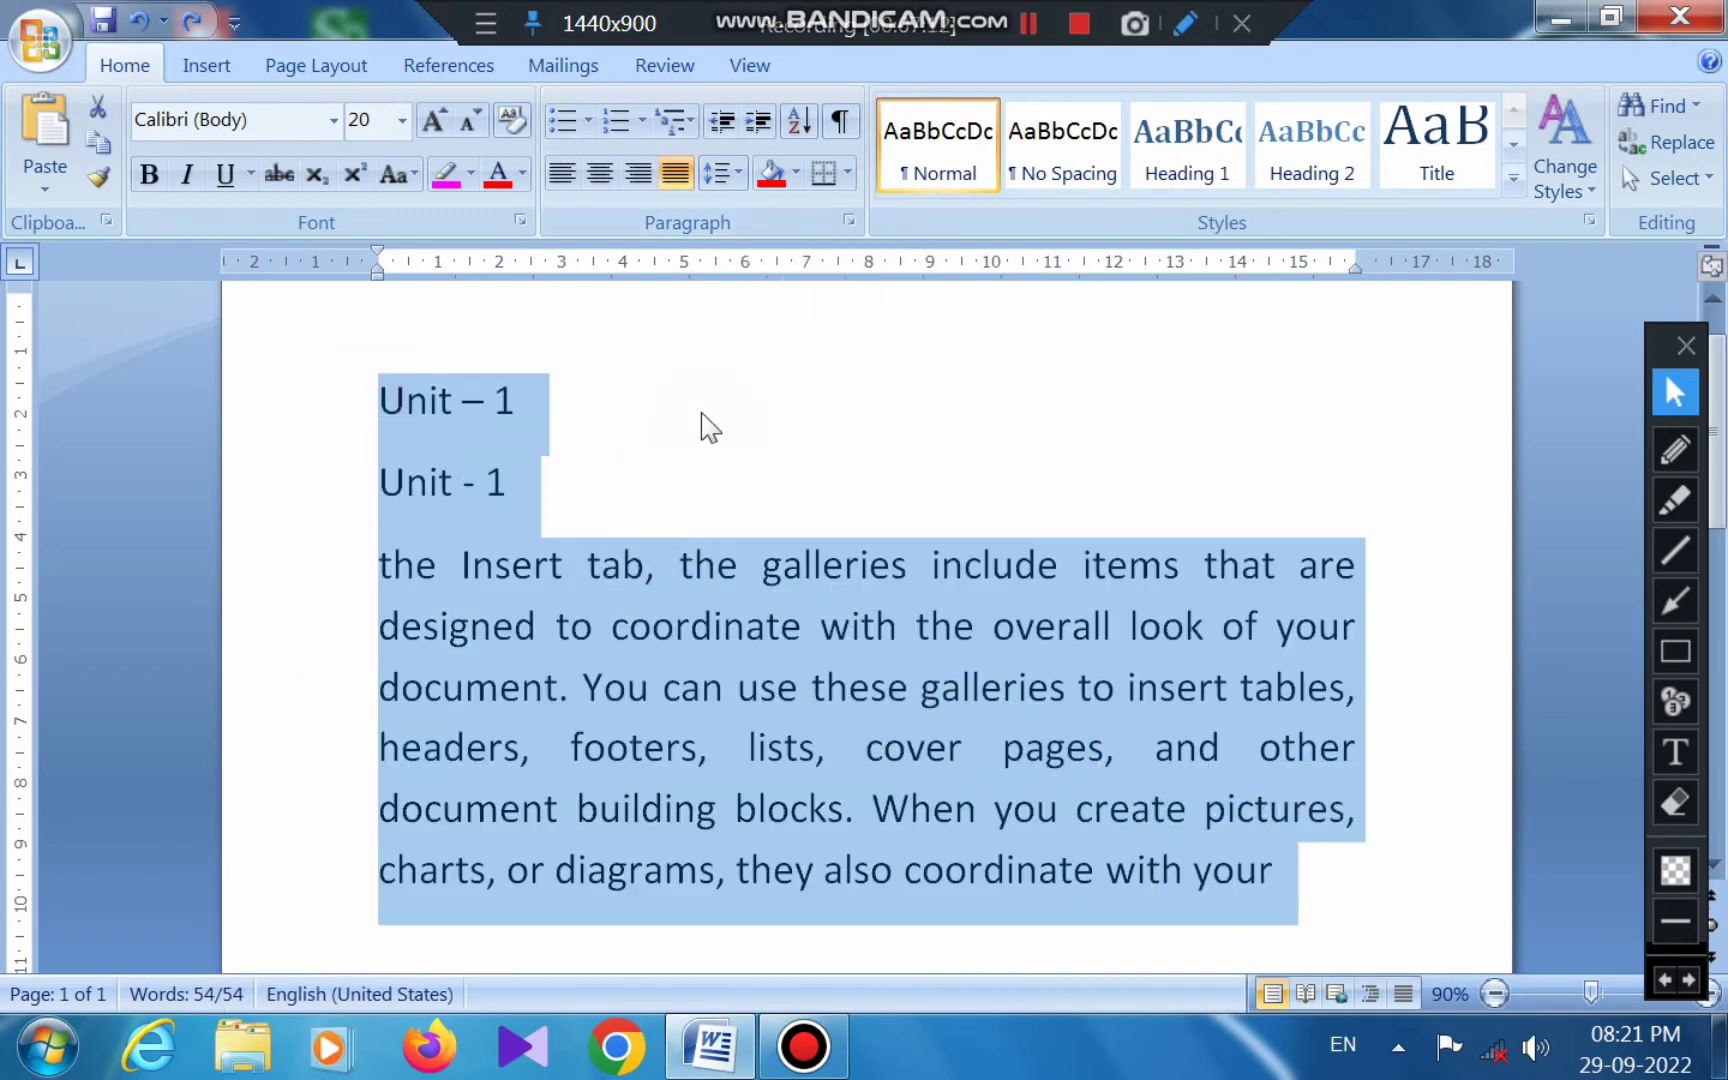
click(845, 174)
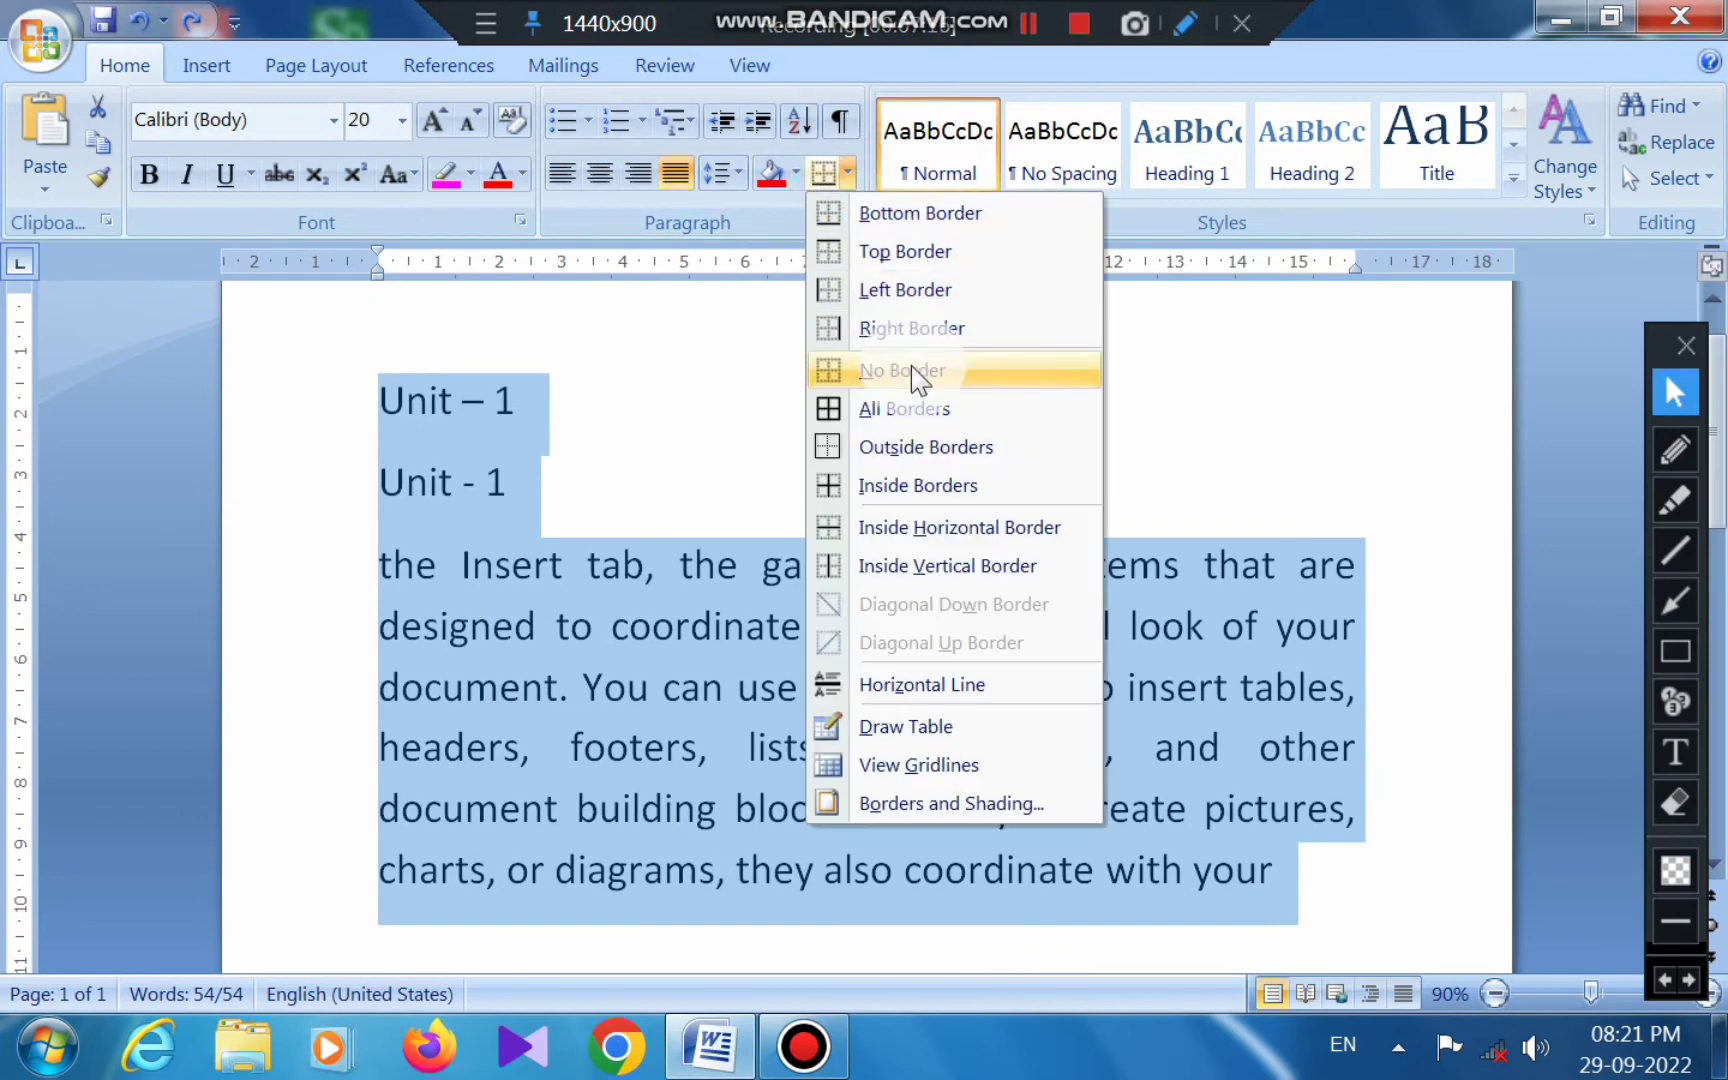
click(648, 605)
click(785, 400)
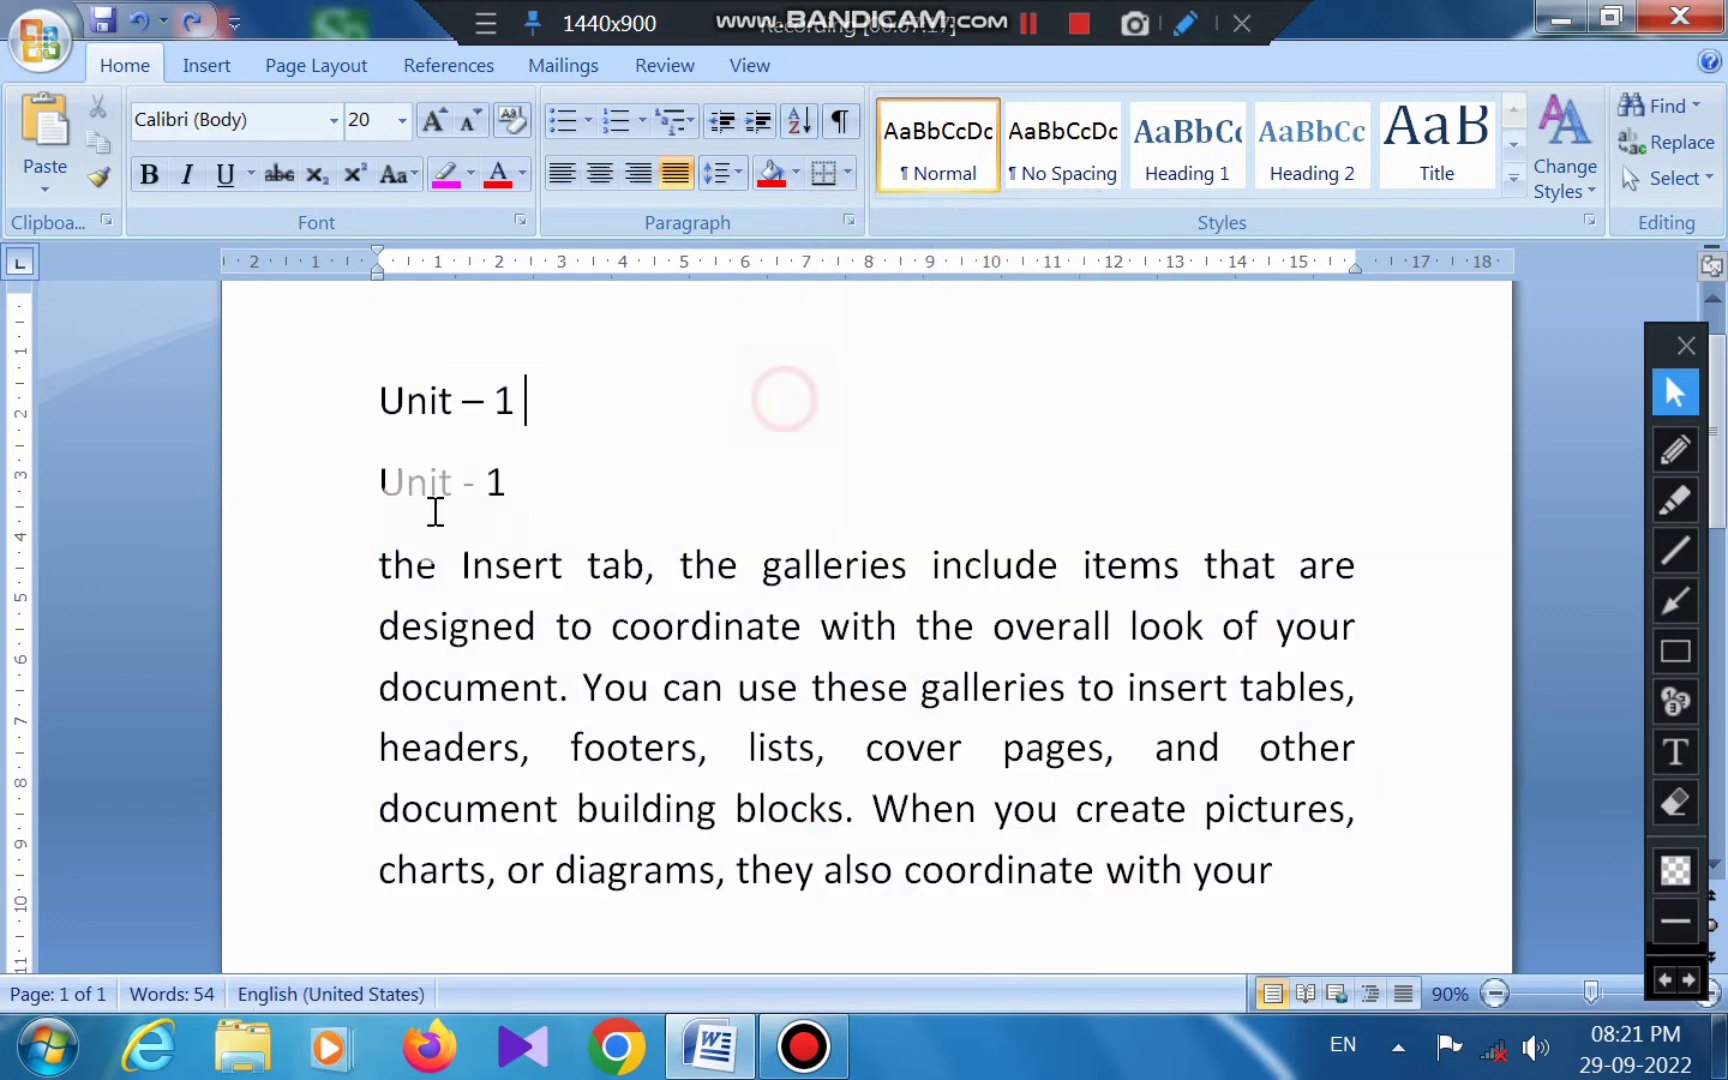
Apply red paragraph shading to the second heading, "Unit - 1".
drag(360, 476, 521, 482)
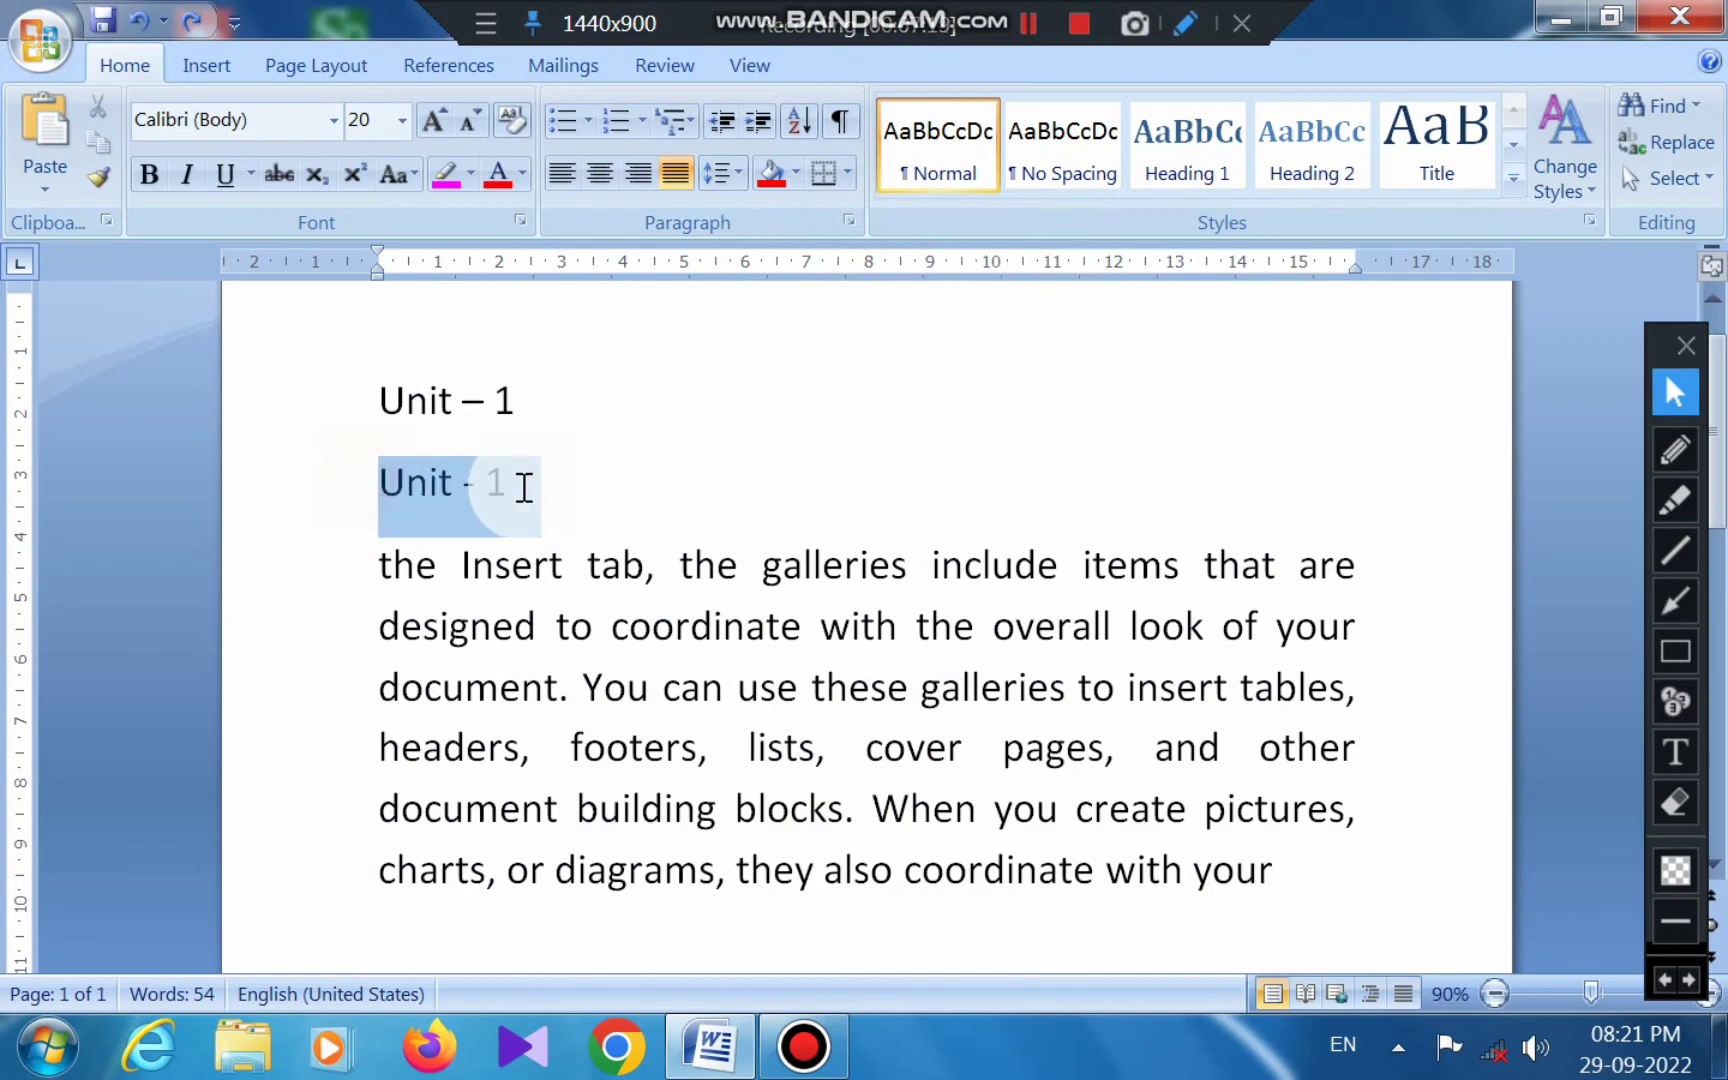
click(795, 178)
click(797, 425)
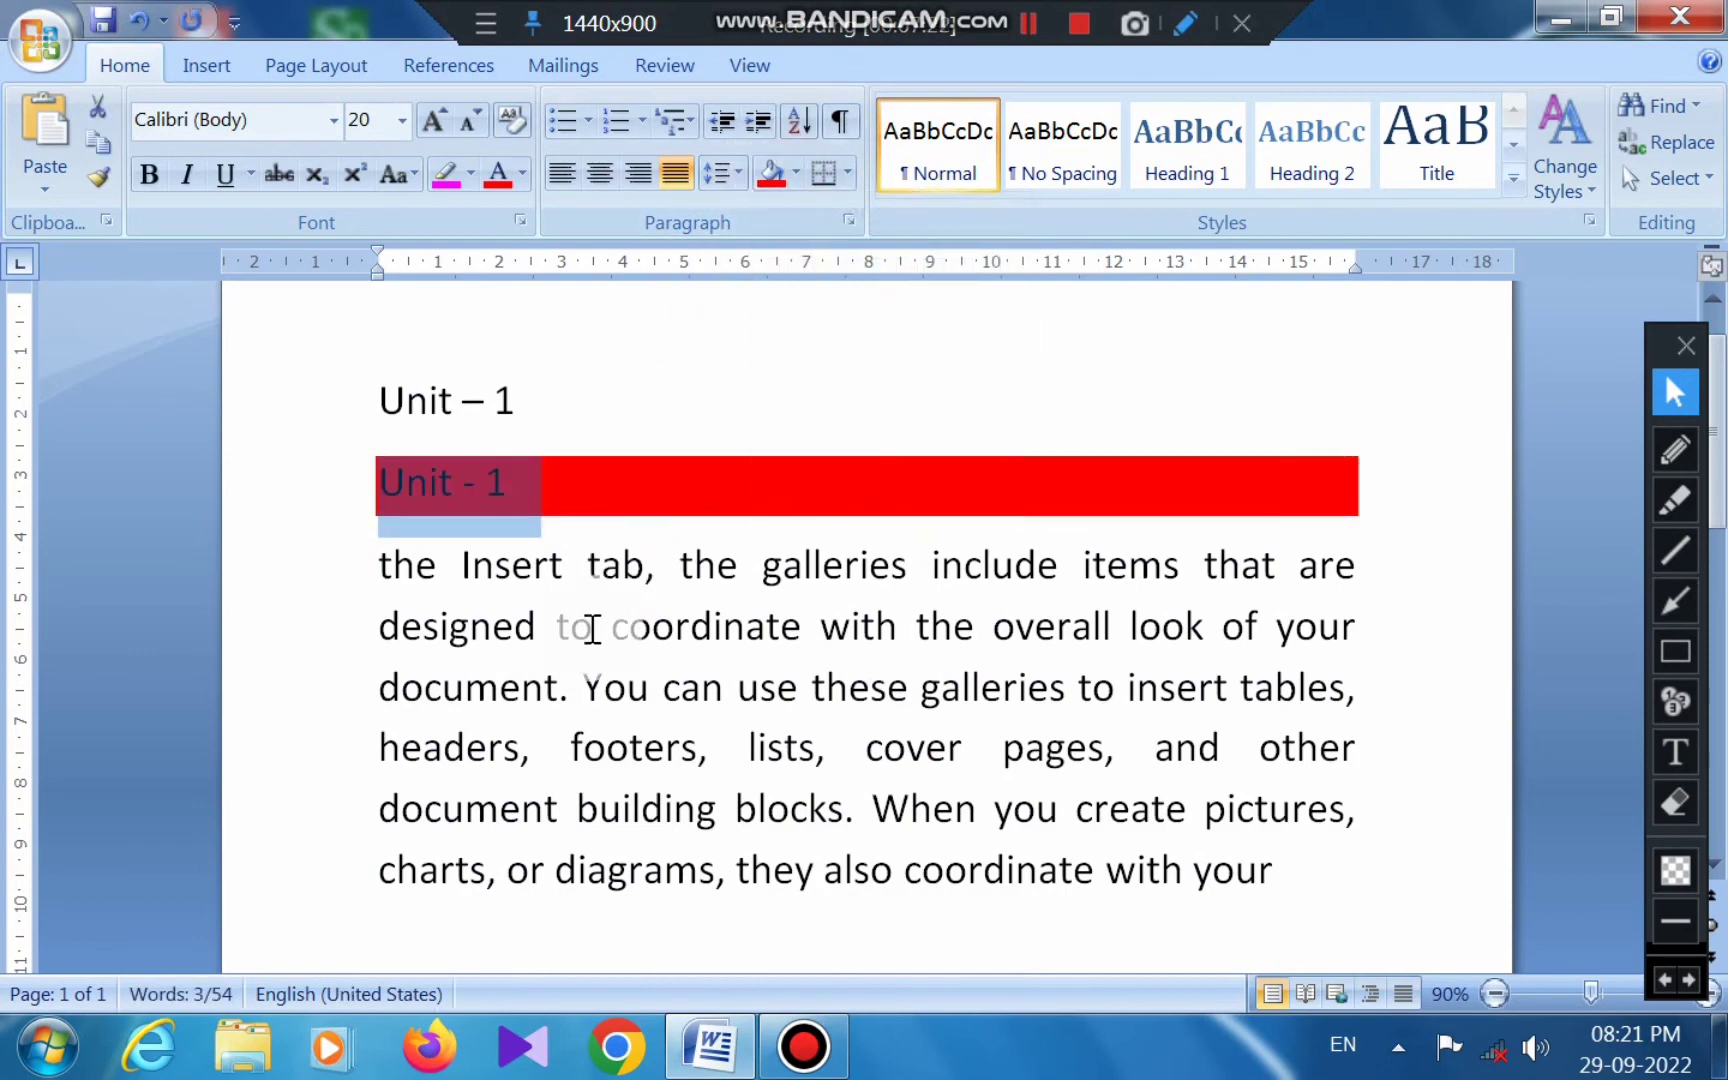
click(591, 628)
click(602, 478)
click(422, 505)
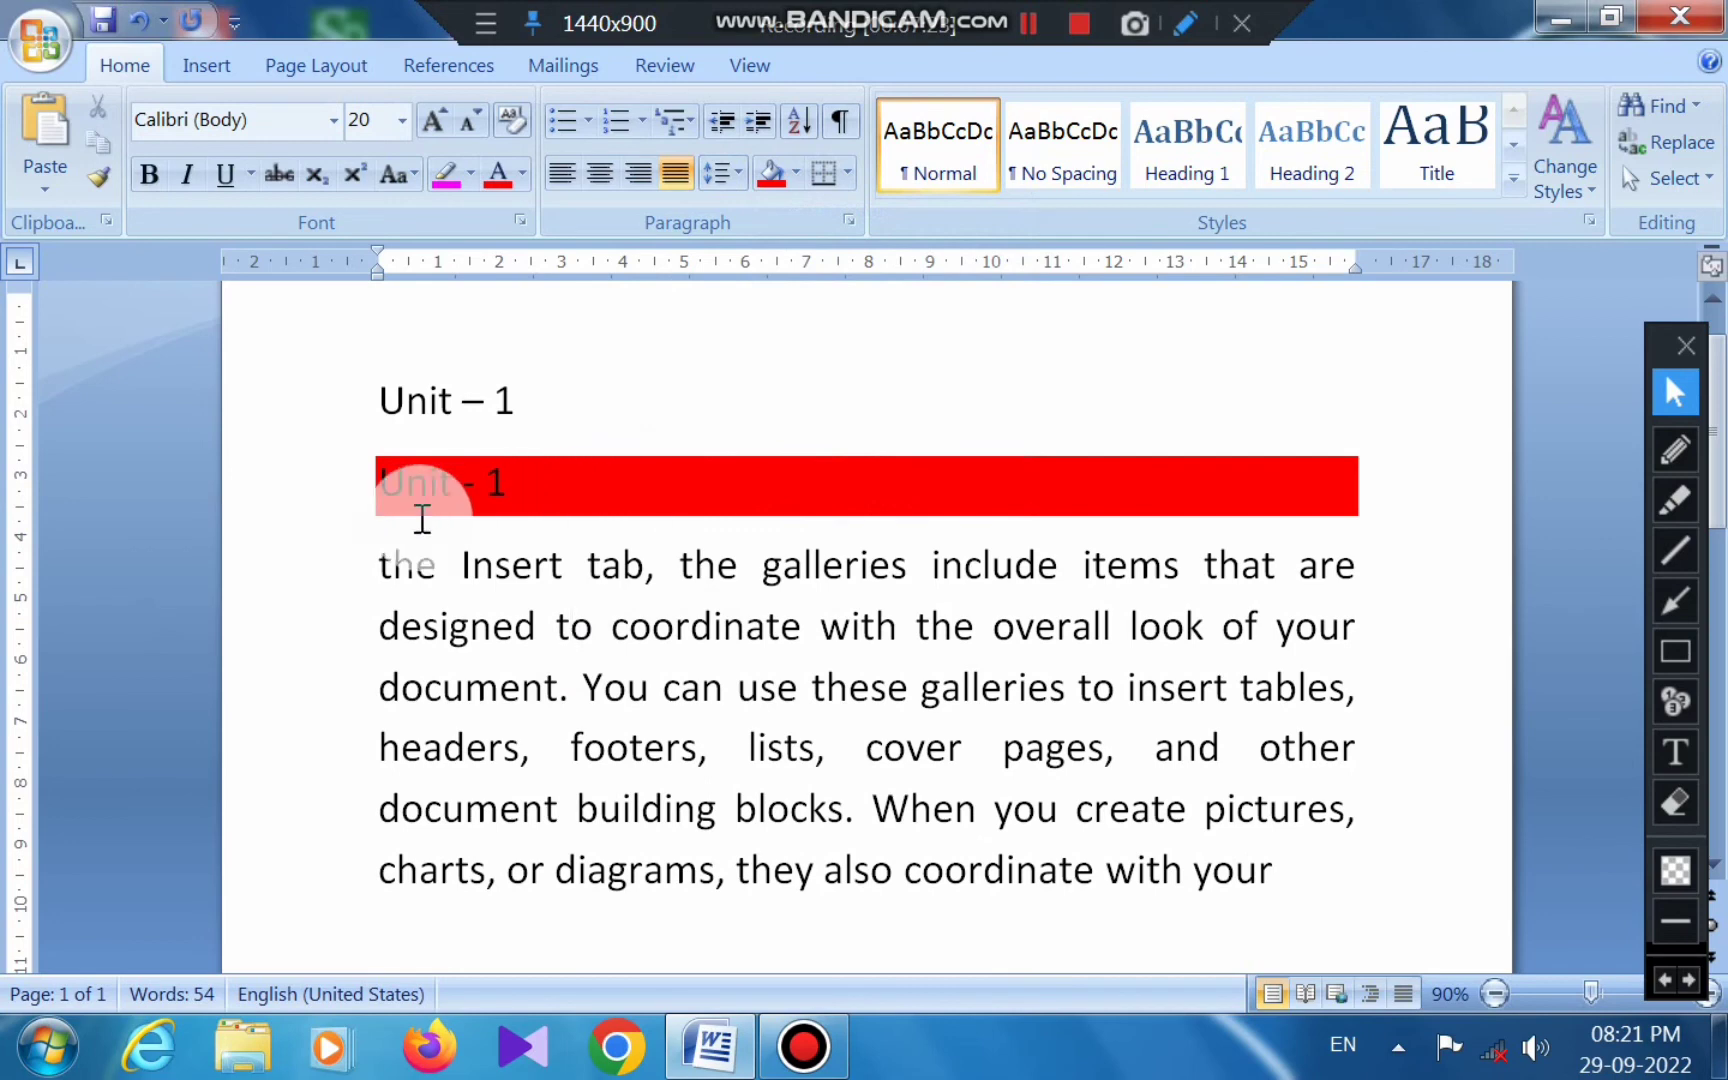
Remove the shading from the second "Unit - 1" heading by setting it to No Color.
drag(374, 486, 605, 494)
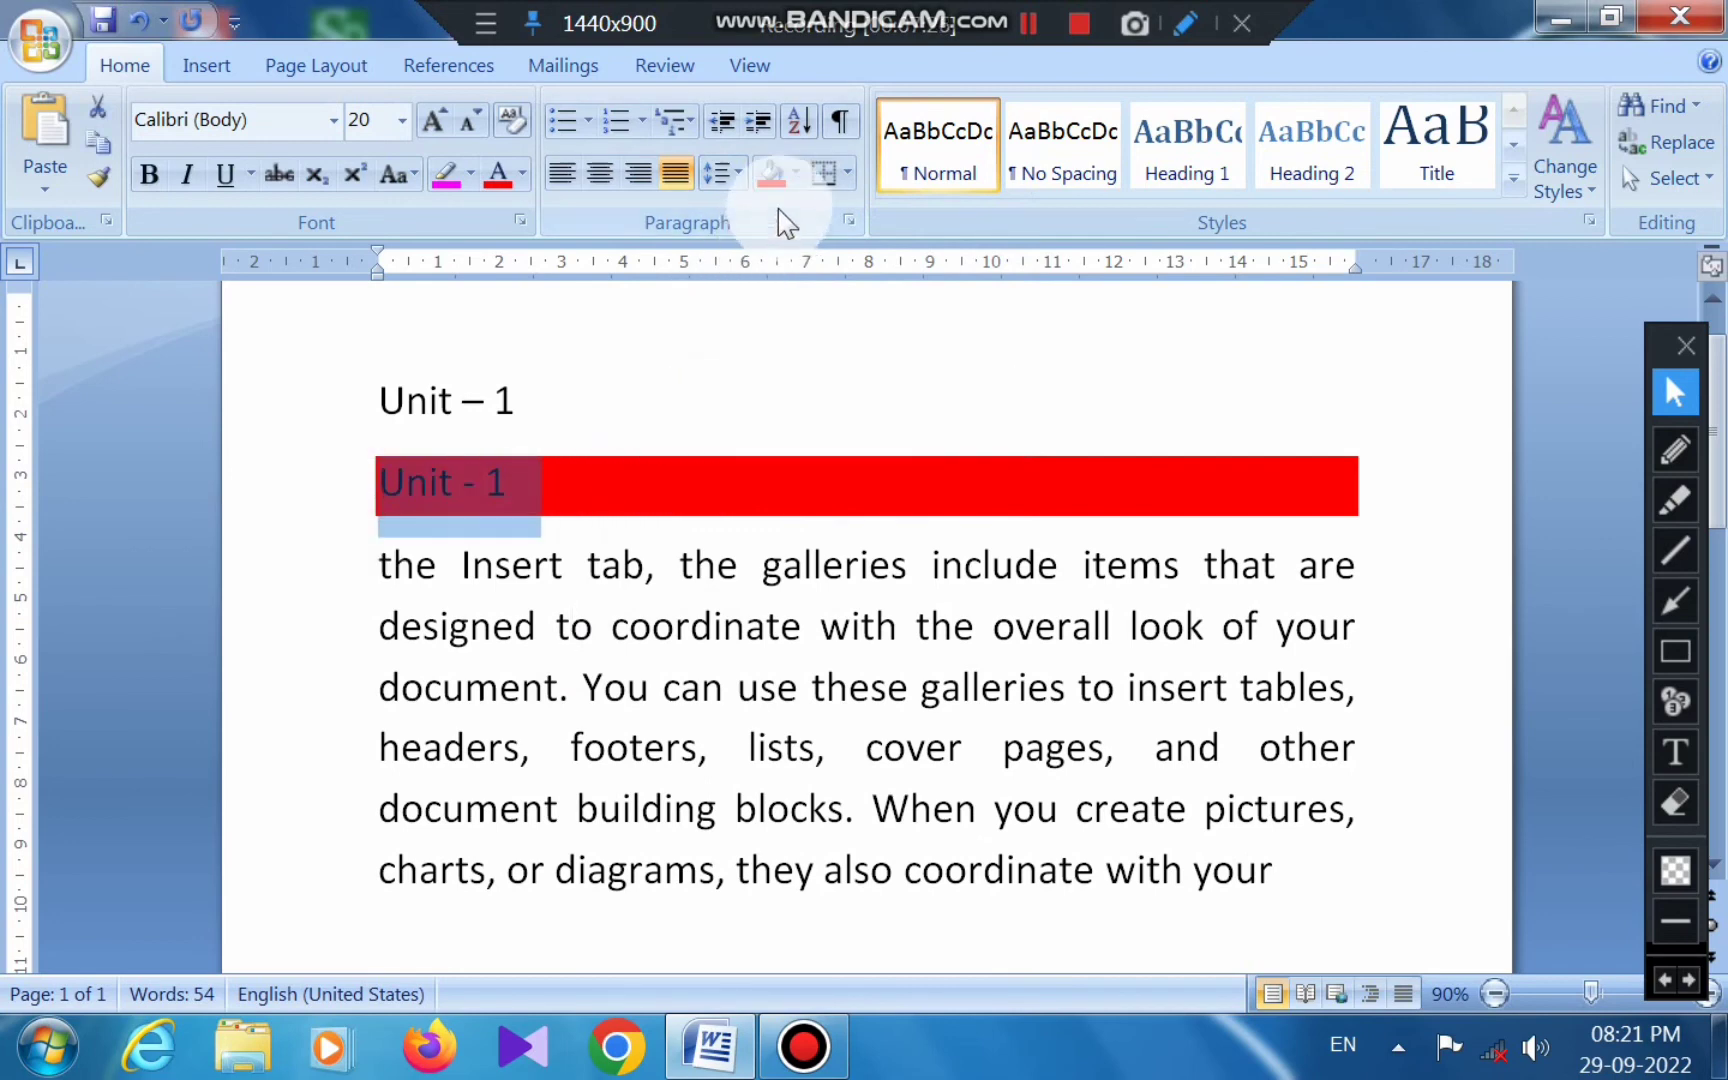
click(795, 175)
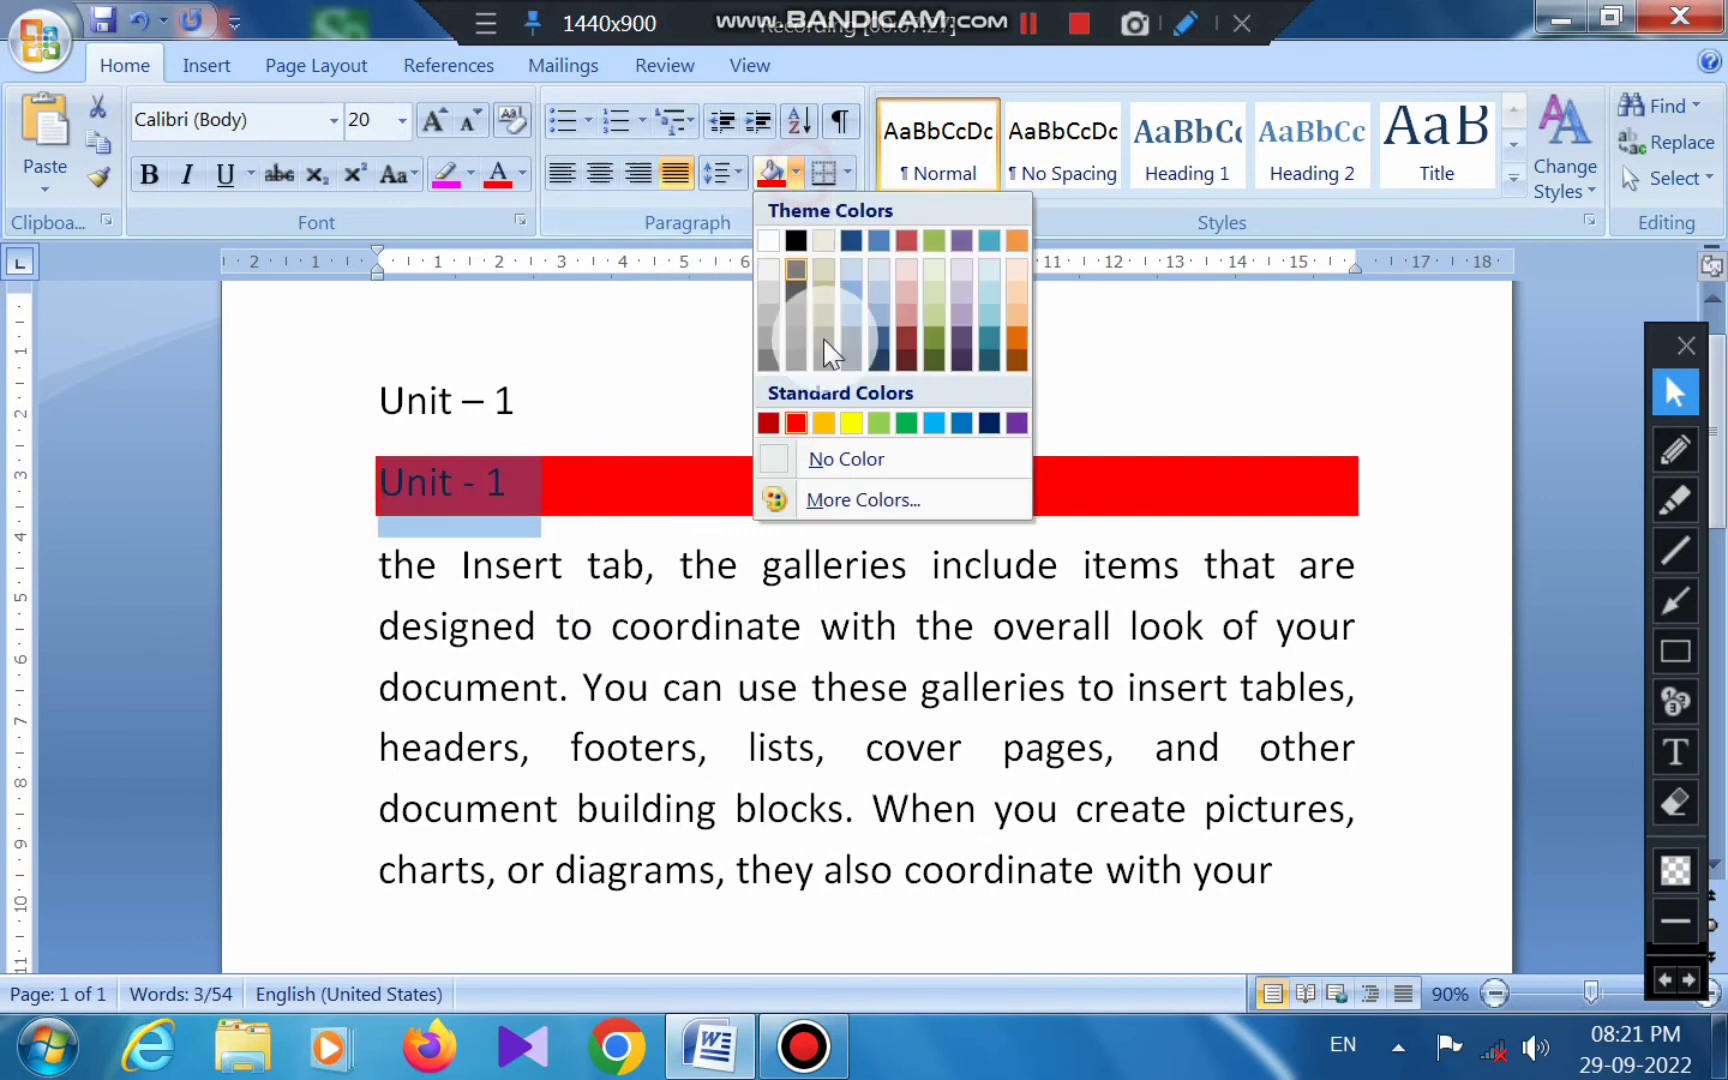
click(866, 462)
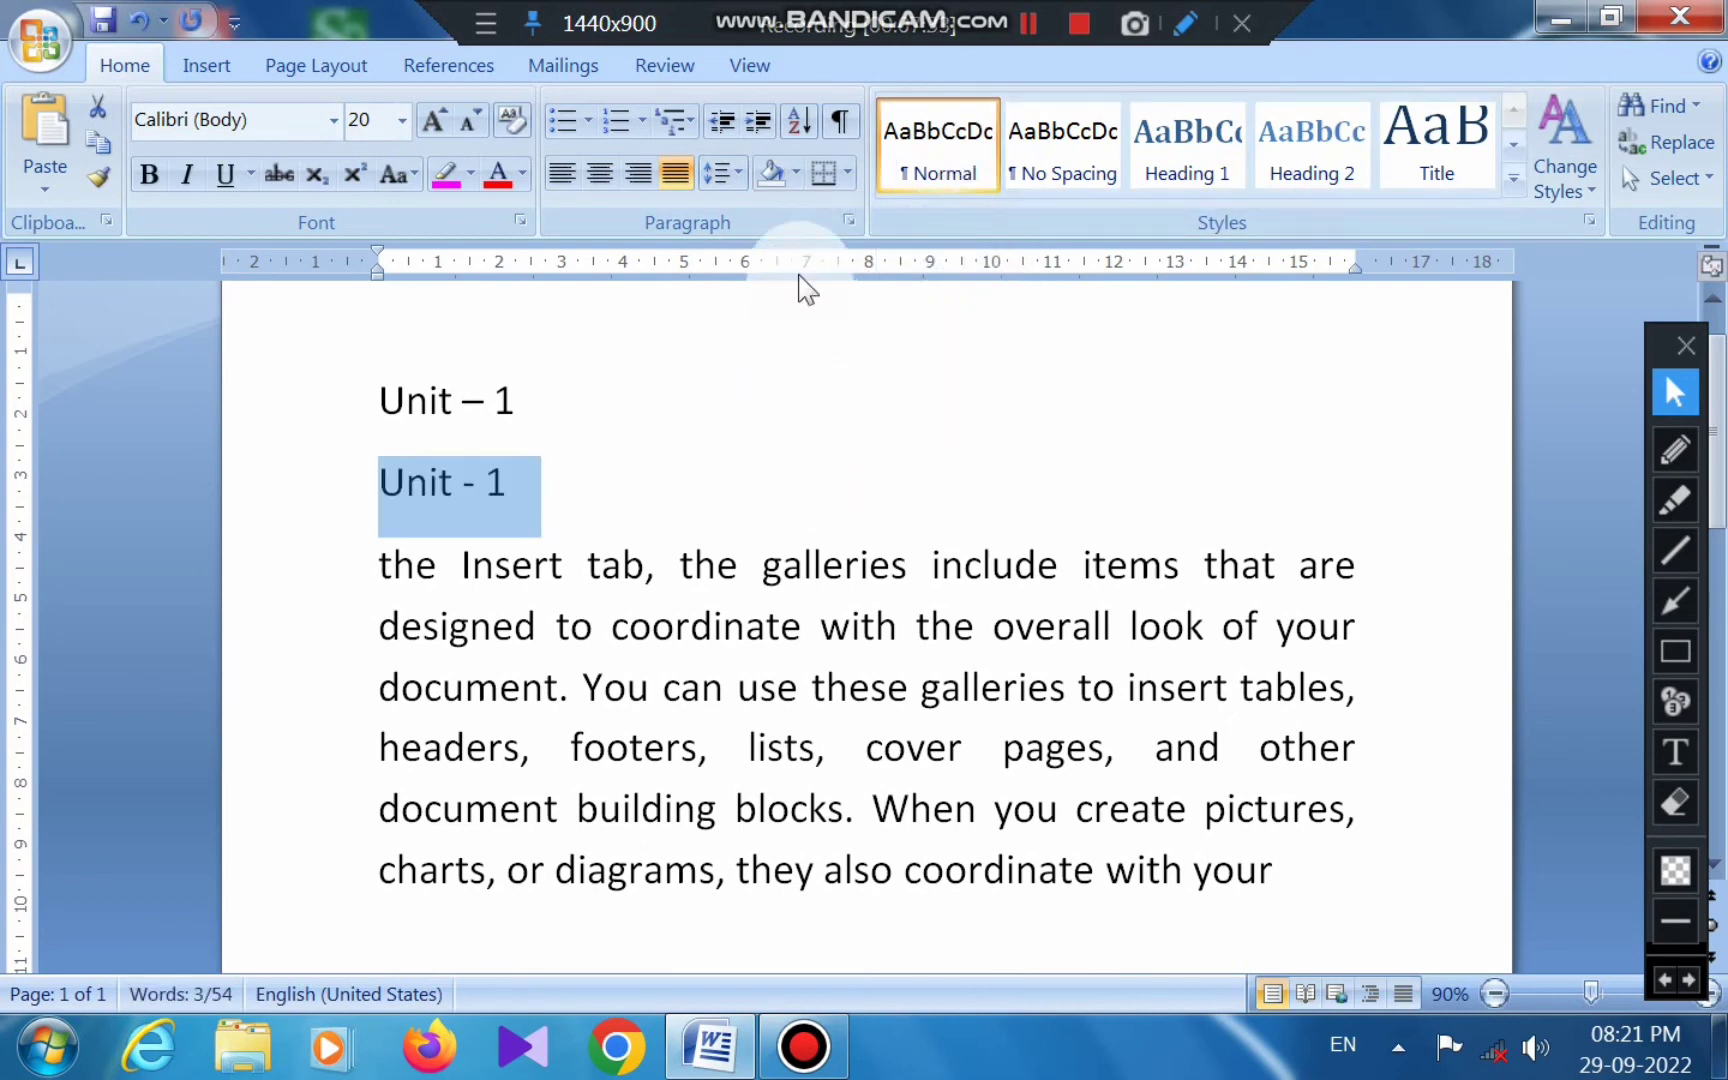
Add a bottom border under the first heading, "Unit – 1".
click(706, 570)
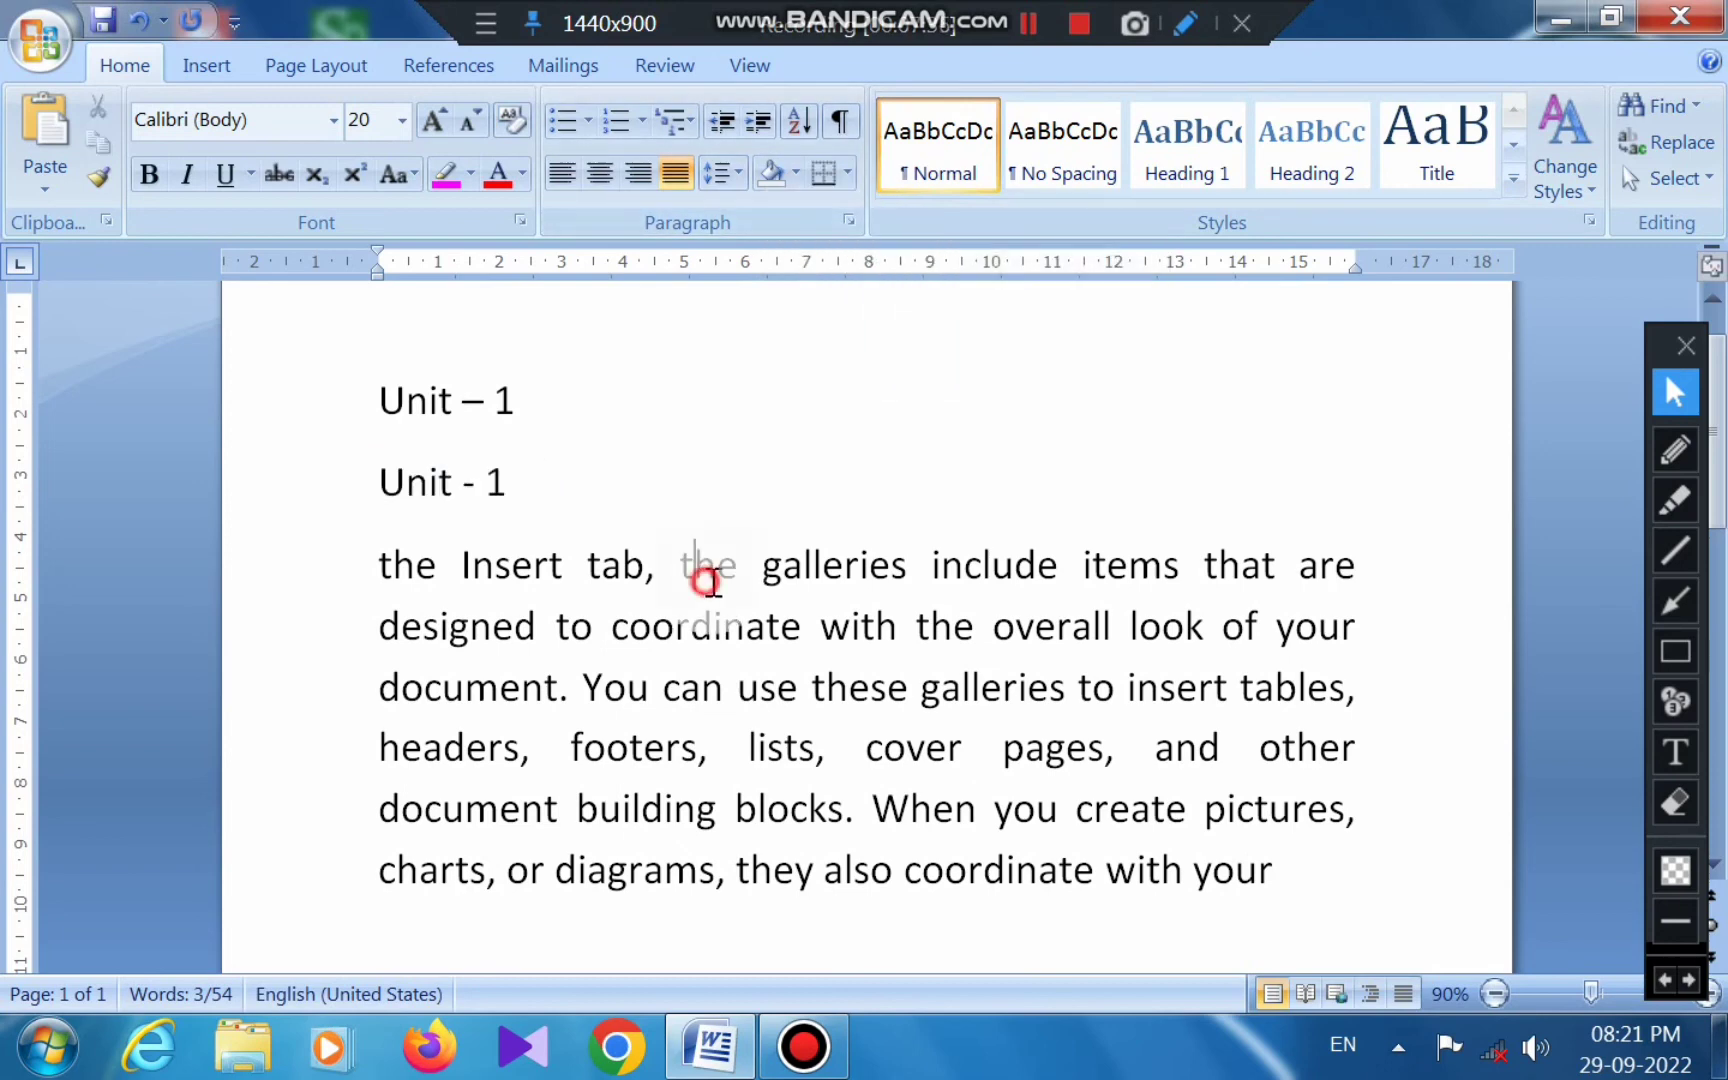
click(492, 612)
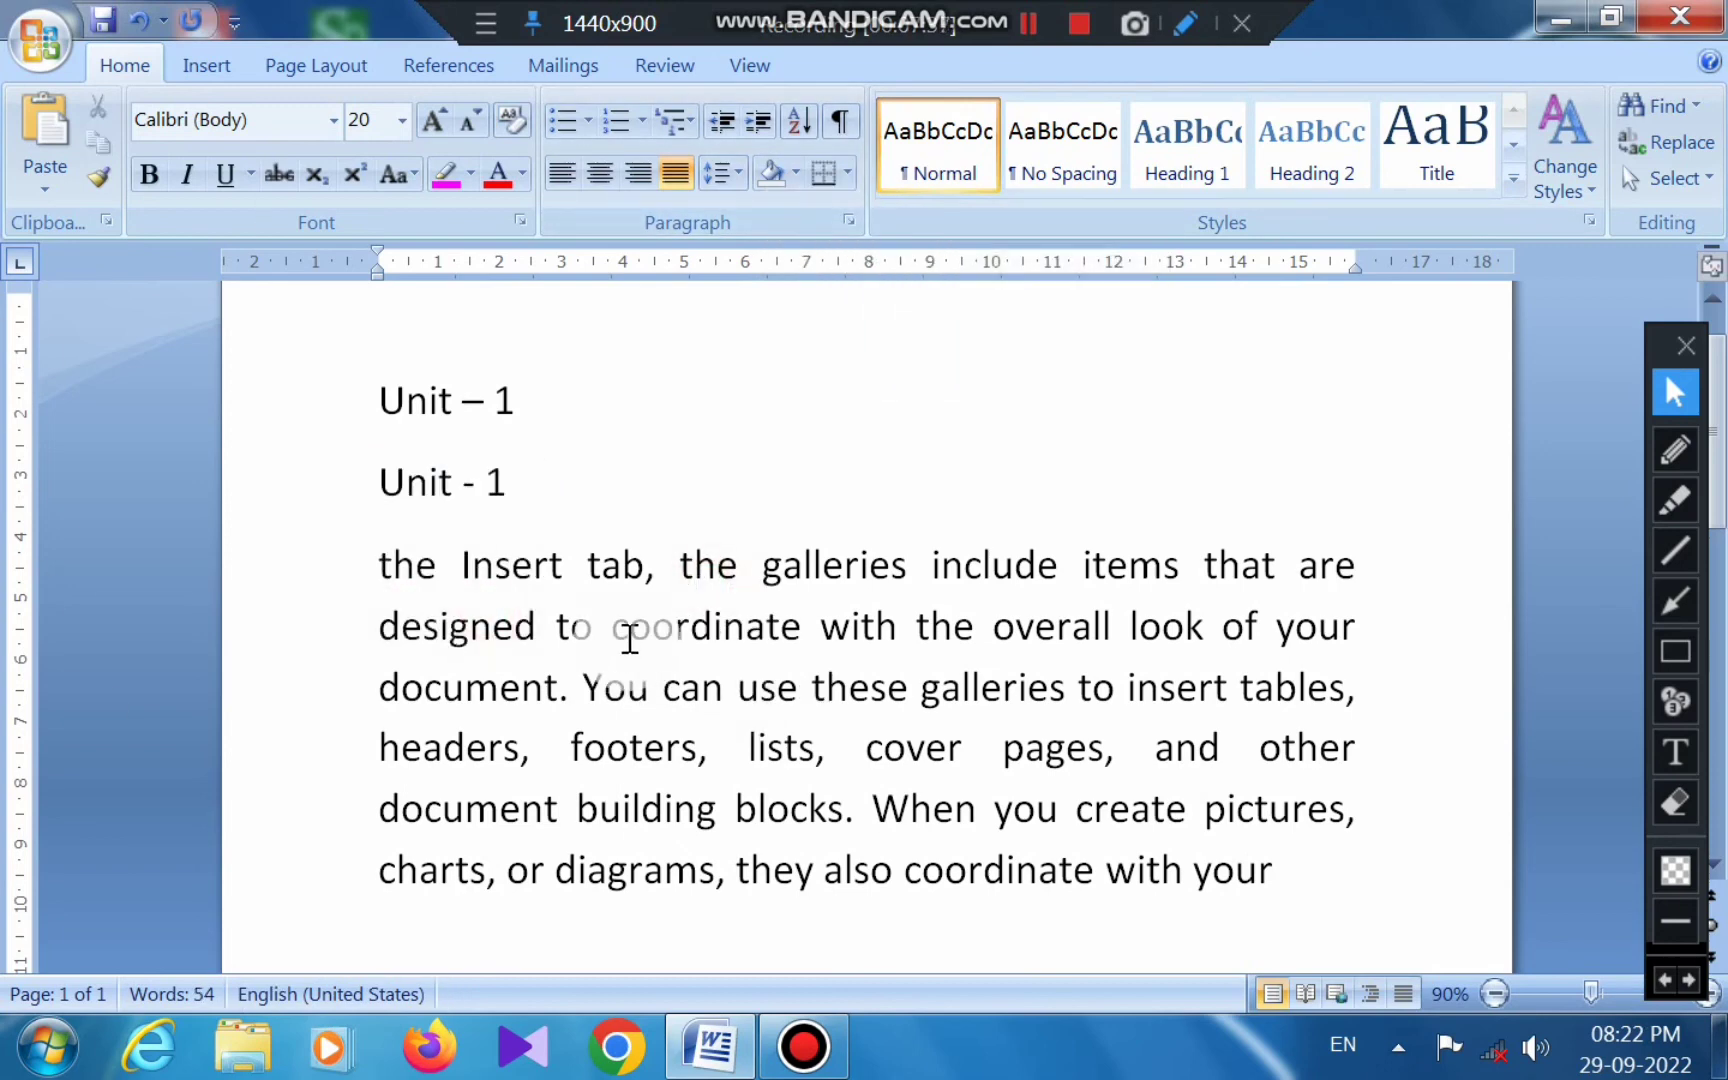
drag(377, 393, 532, 405)
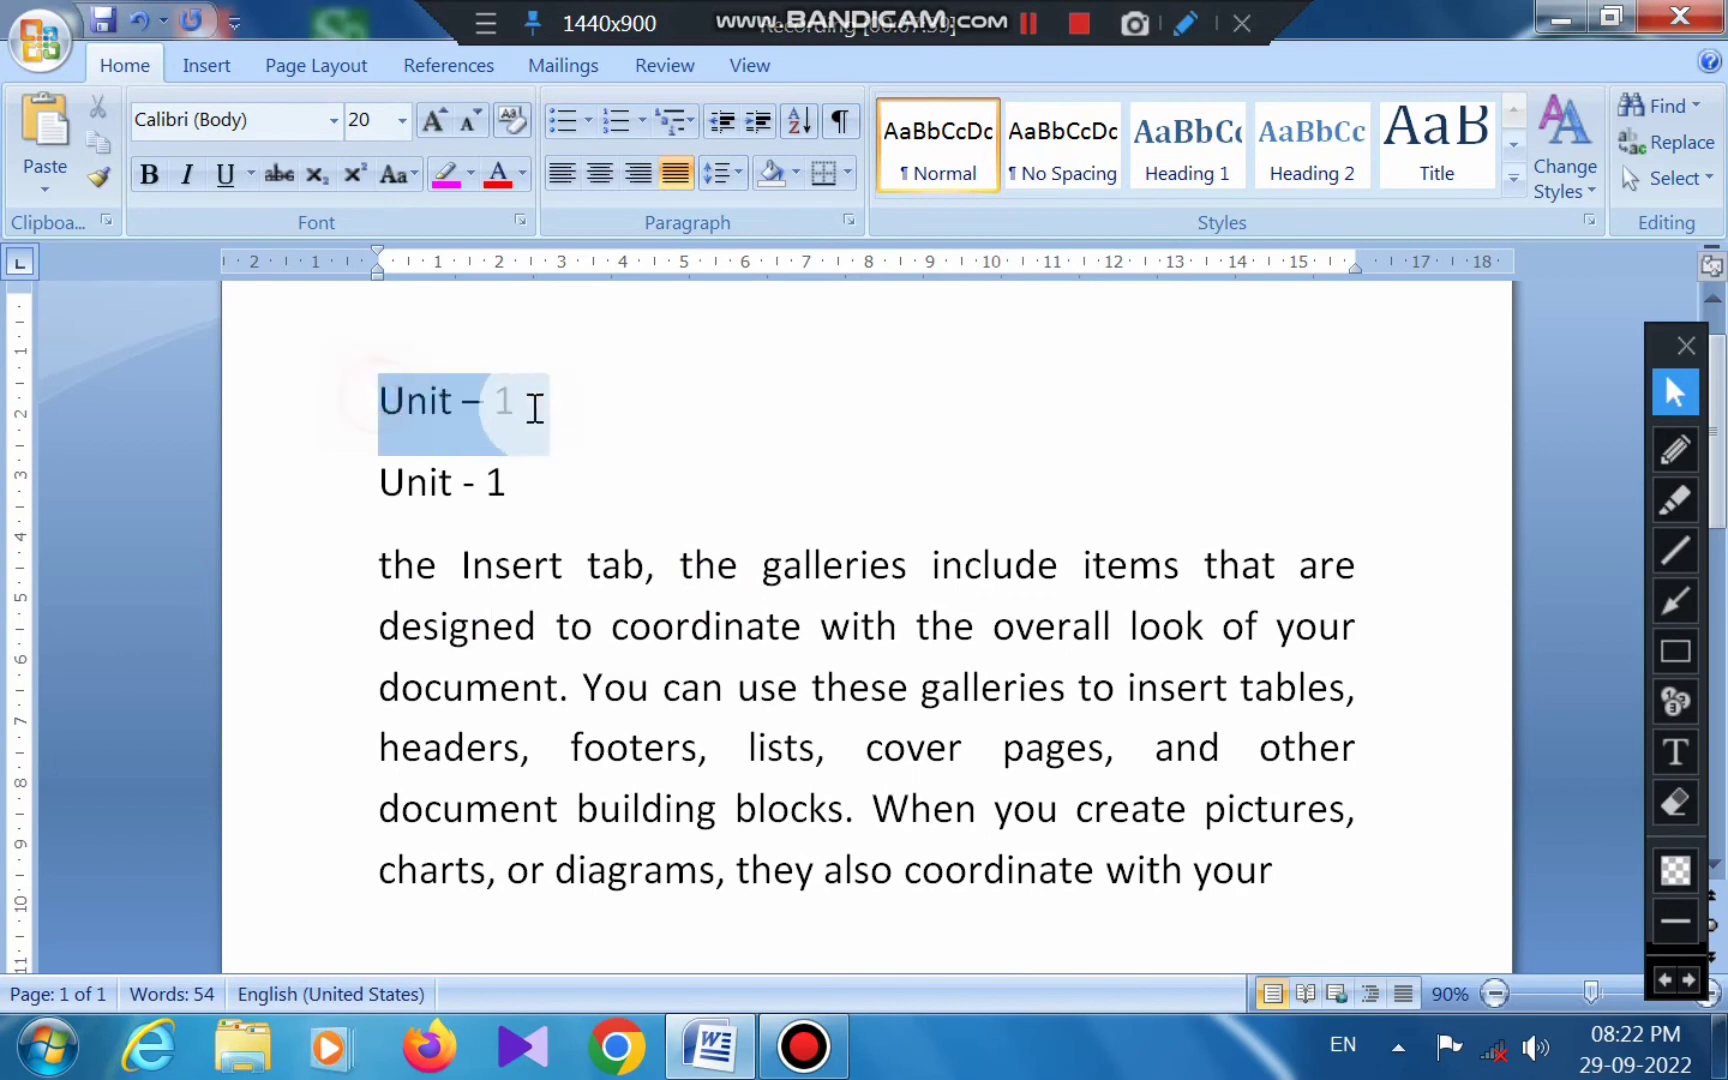
click(849, 175)
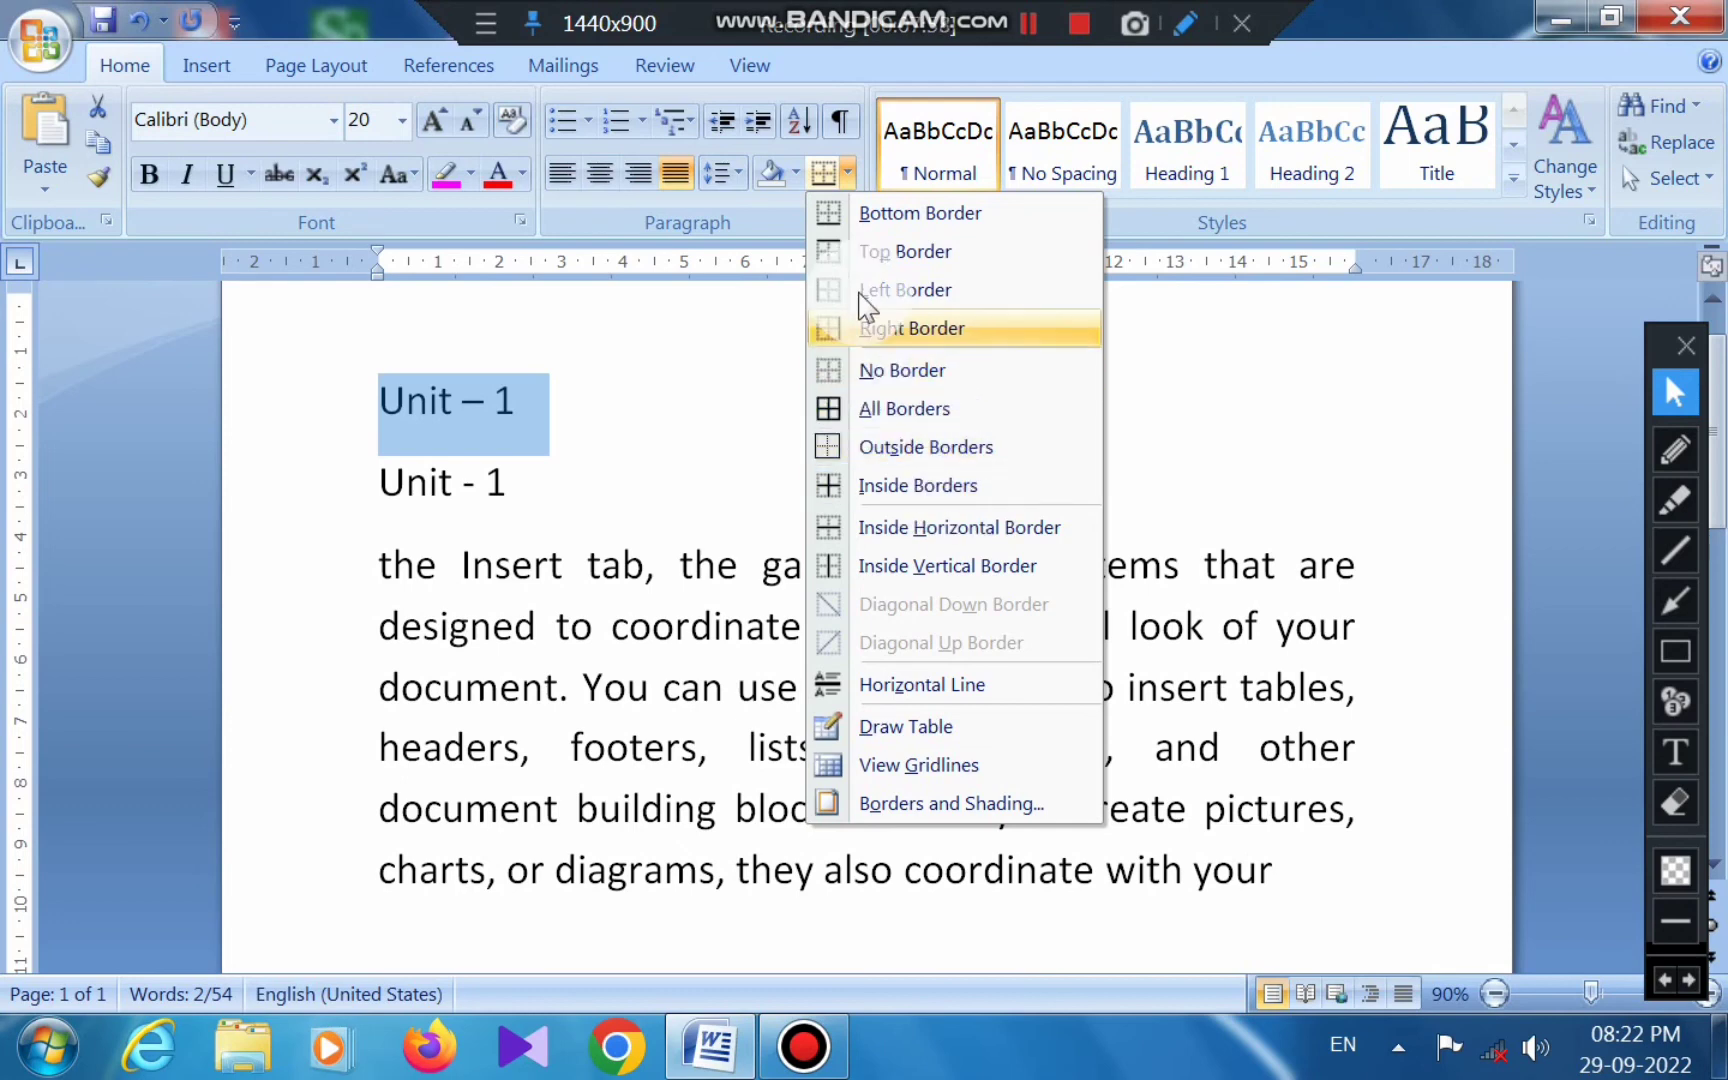
click(905, 214)
click(724, 625)
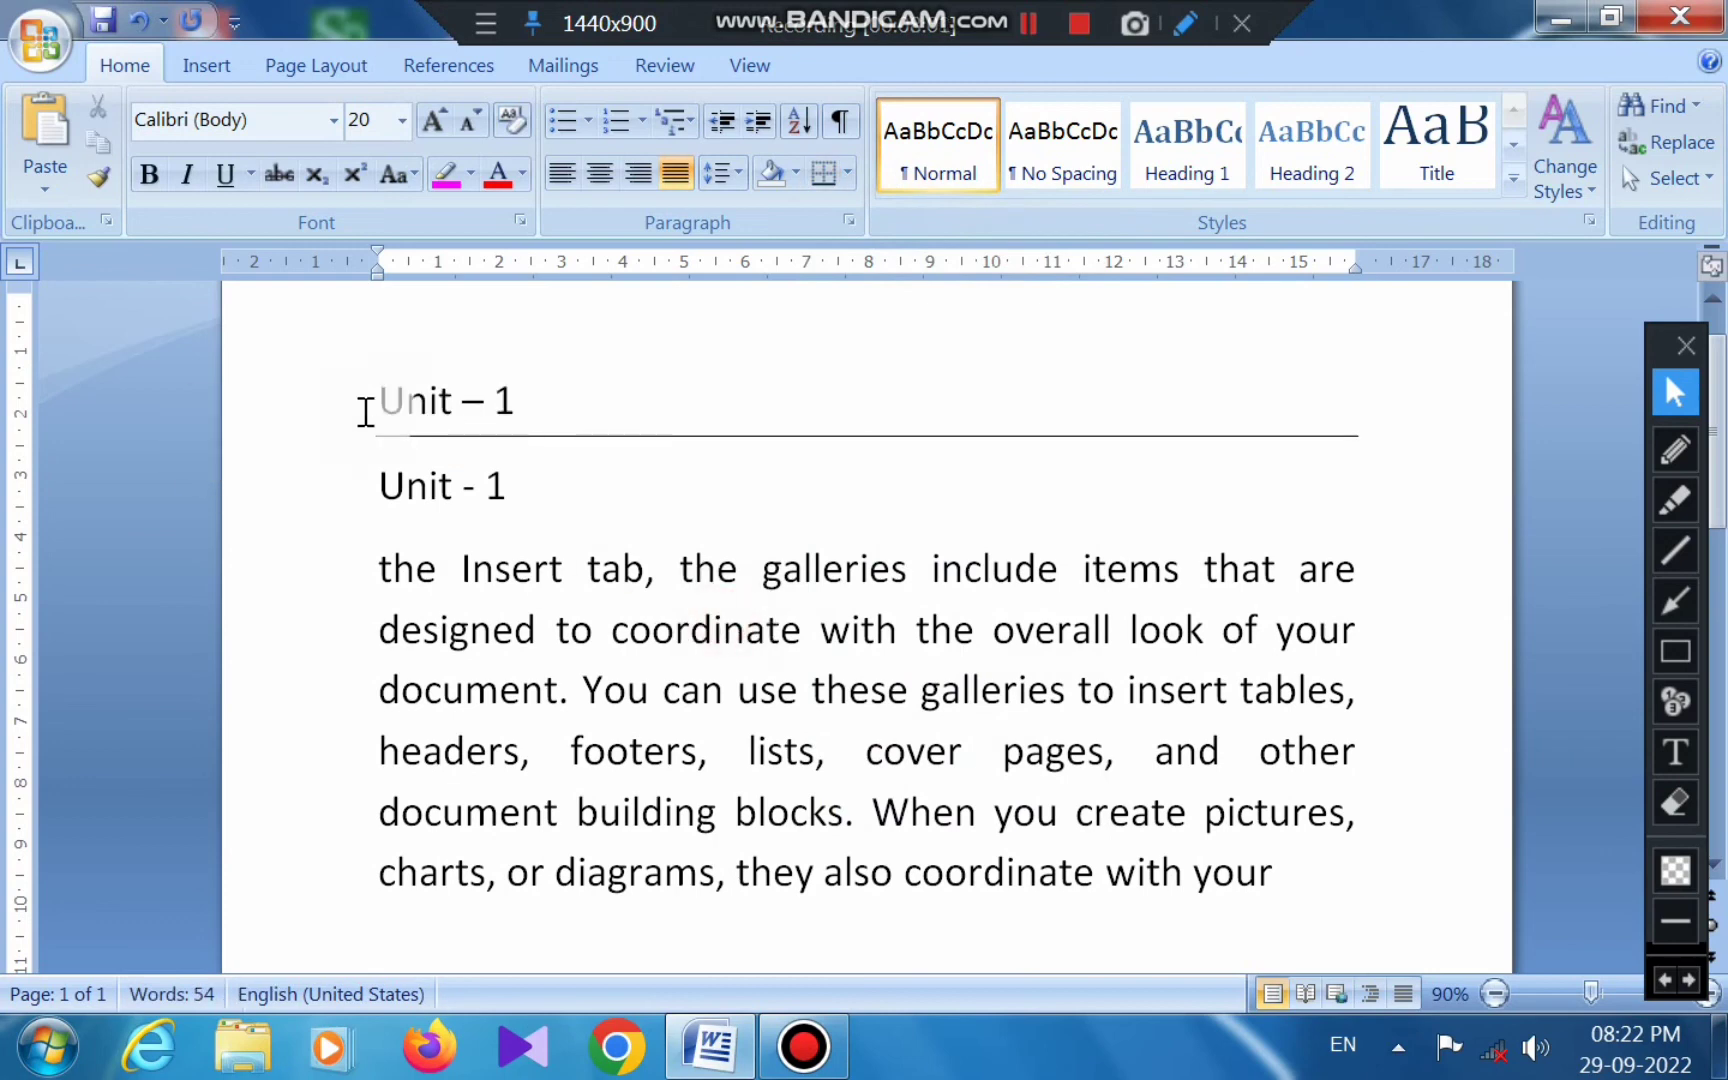
drag(366, 411, 532, 409)
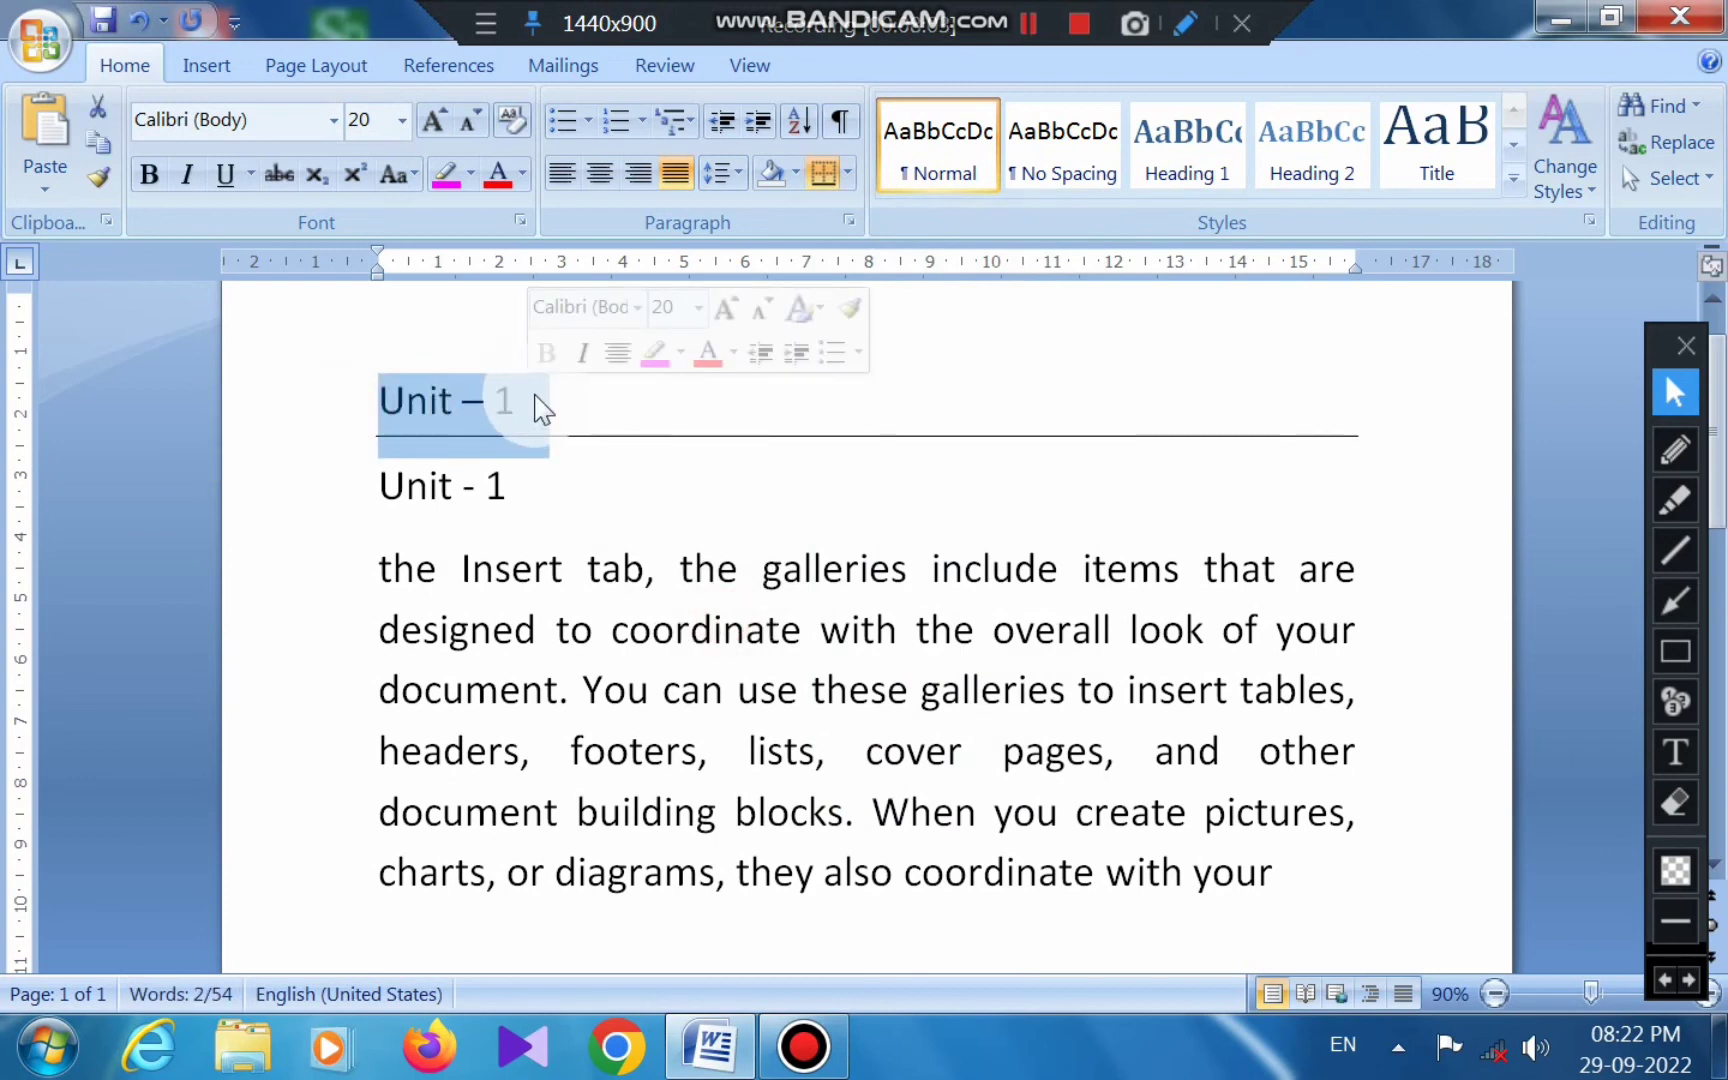
click(845, 177)
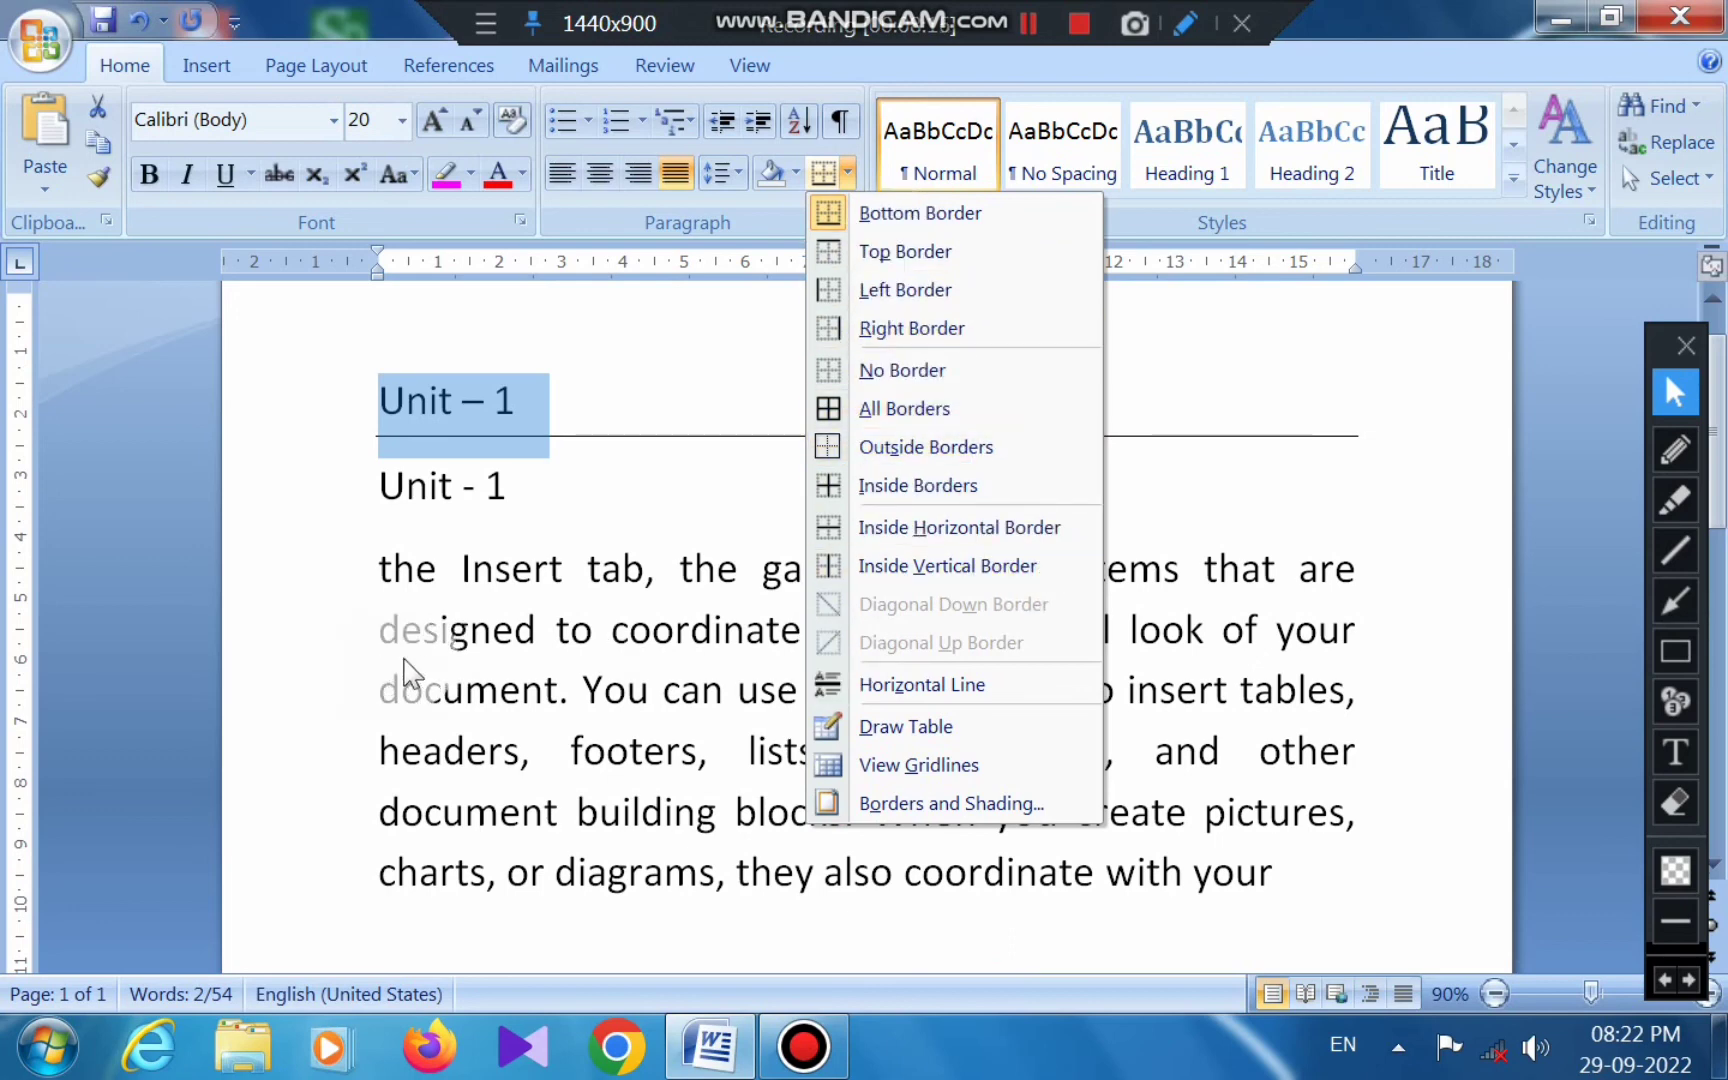
click(459, 636)
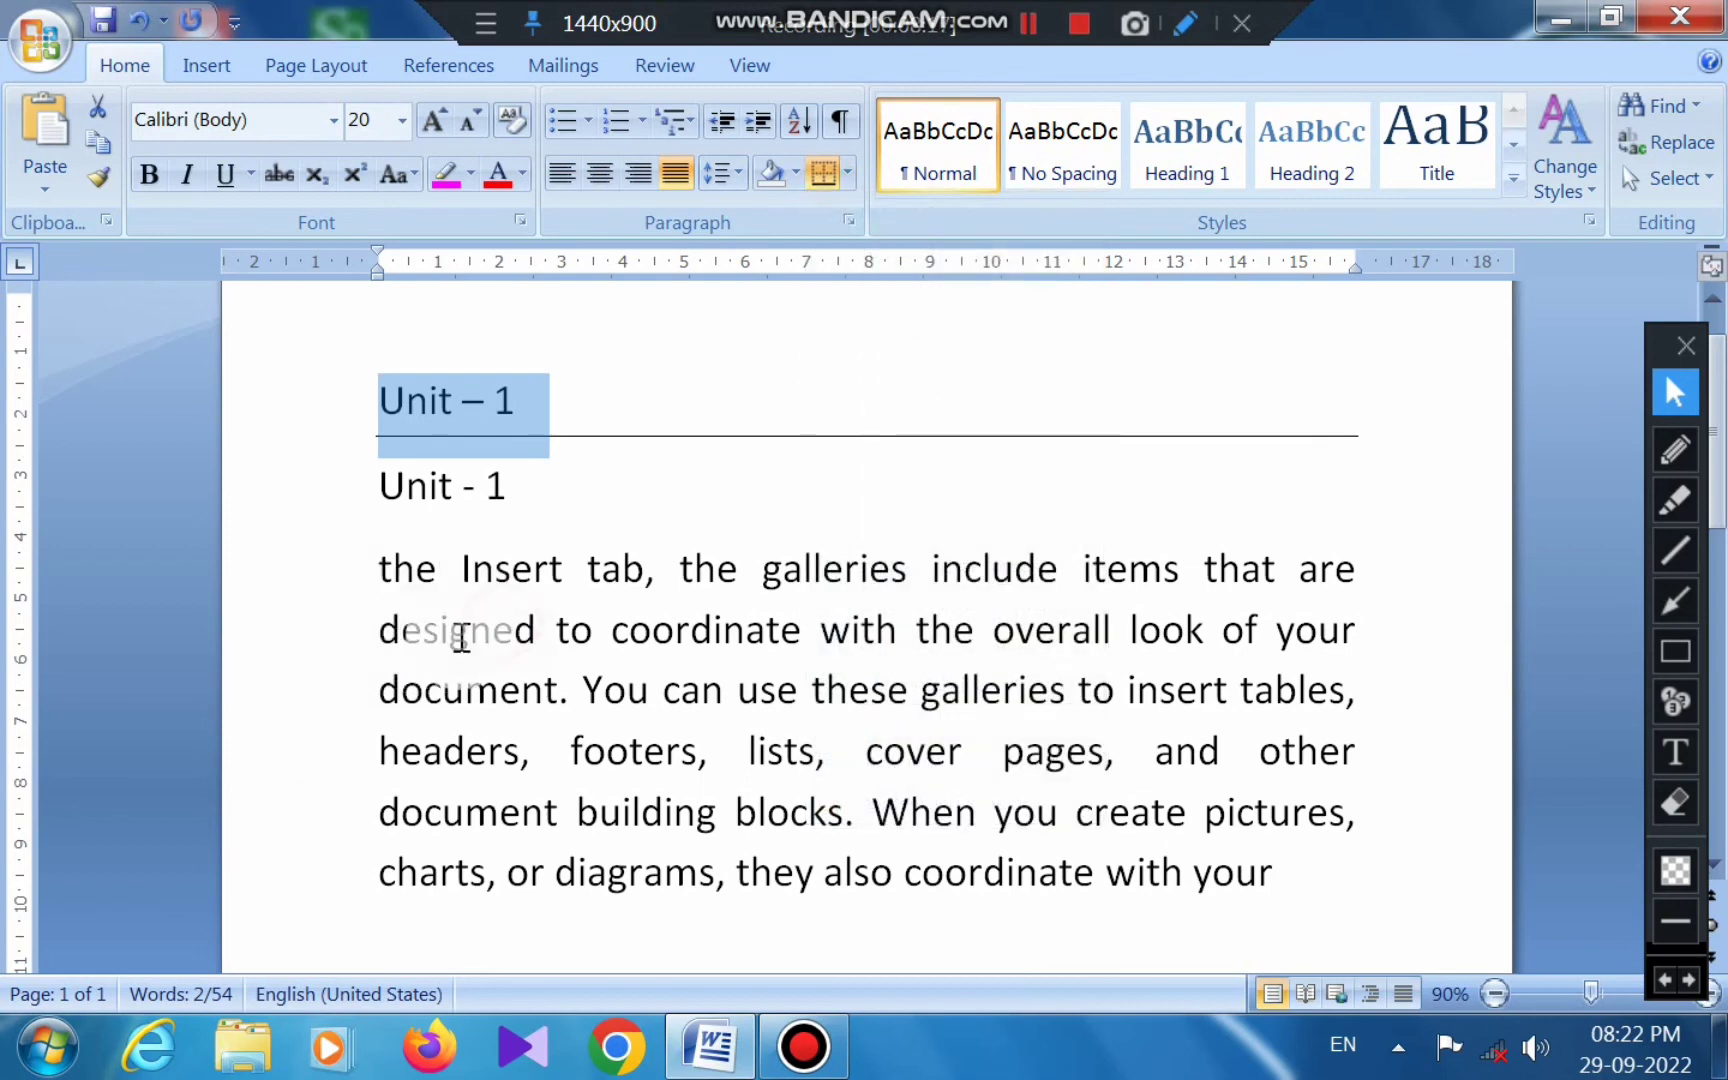
click(451, 617)
Apply outside borders around the whole sample paragraph starting with "the Insert tab".
drag(372, 566, 1265, 862)
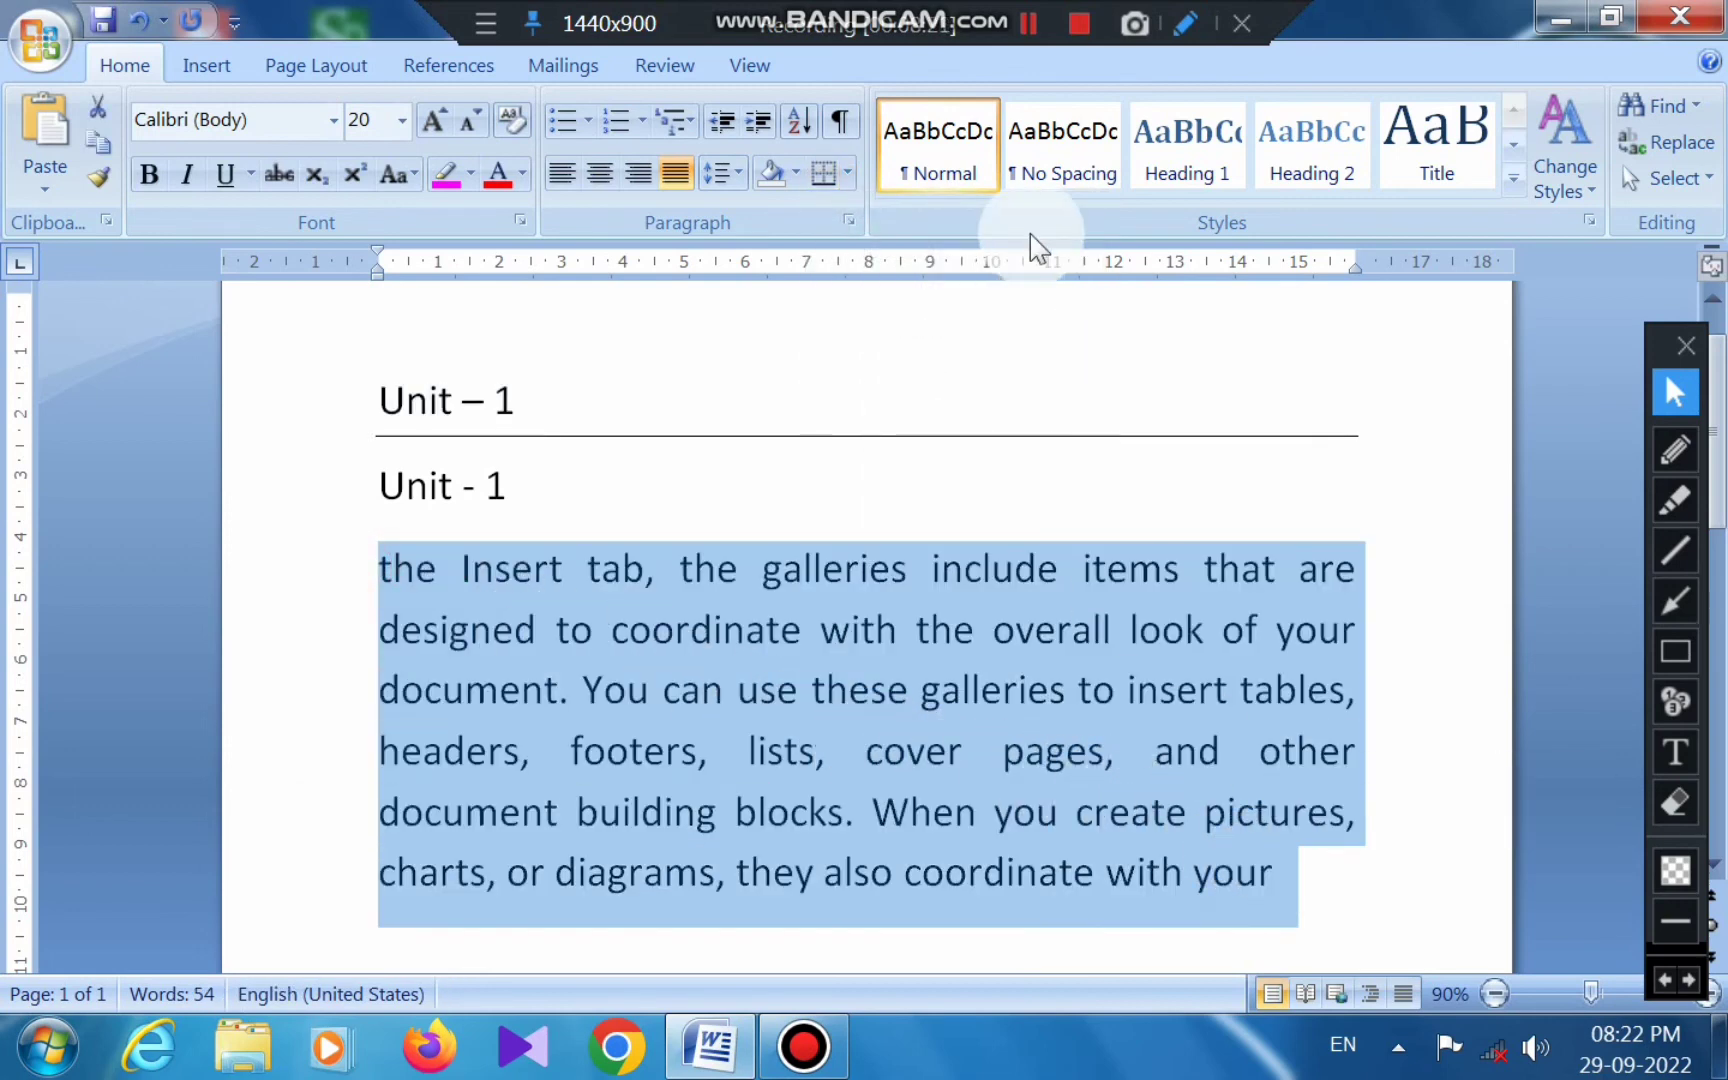
click(847, 174)
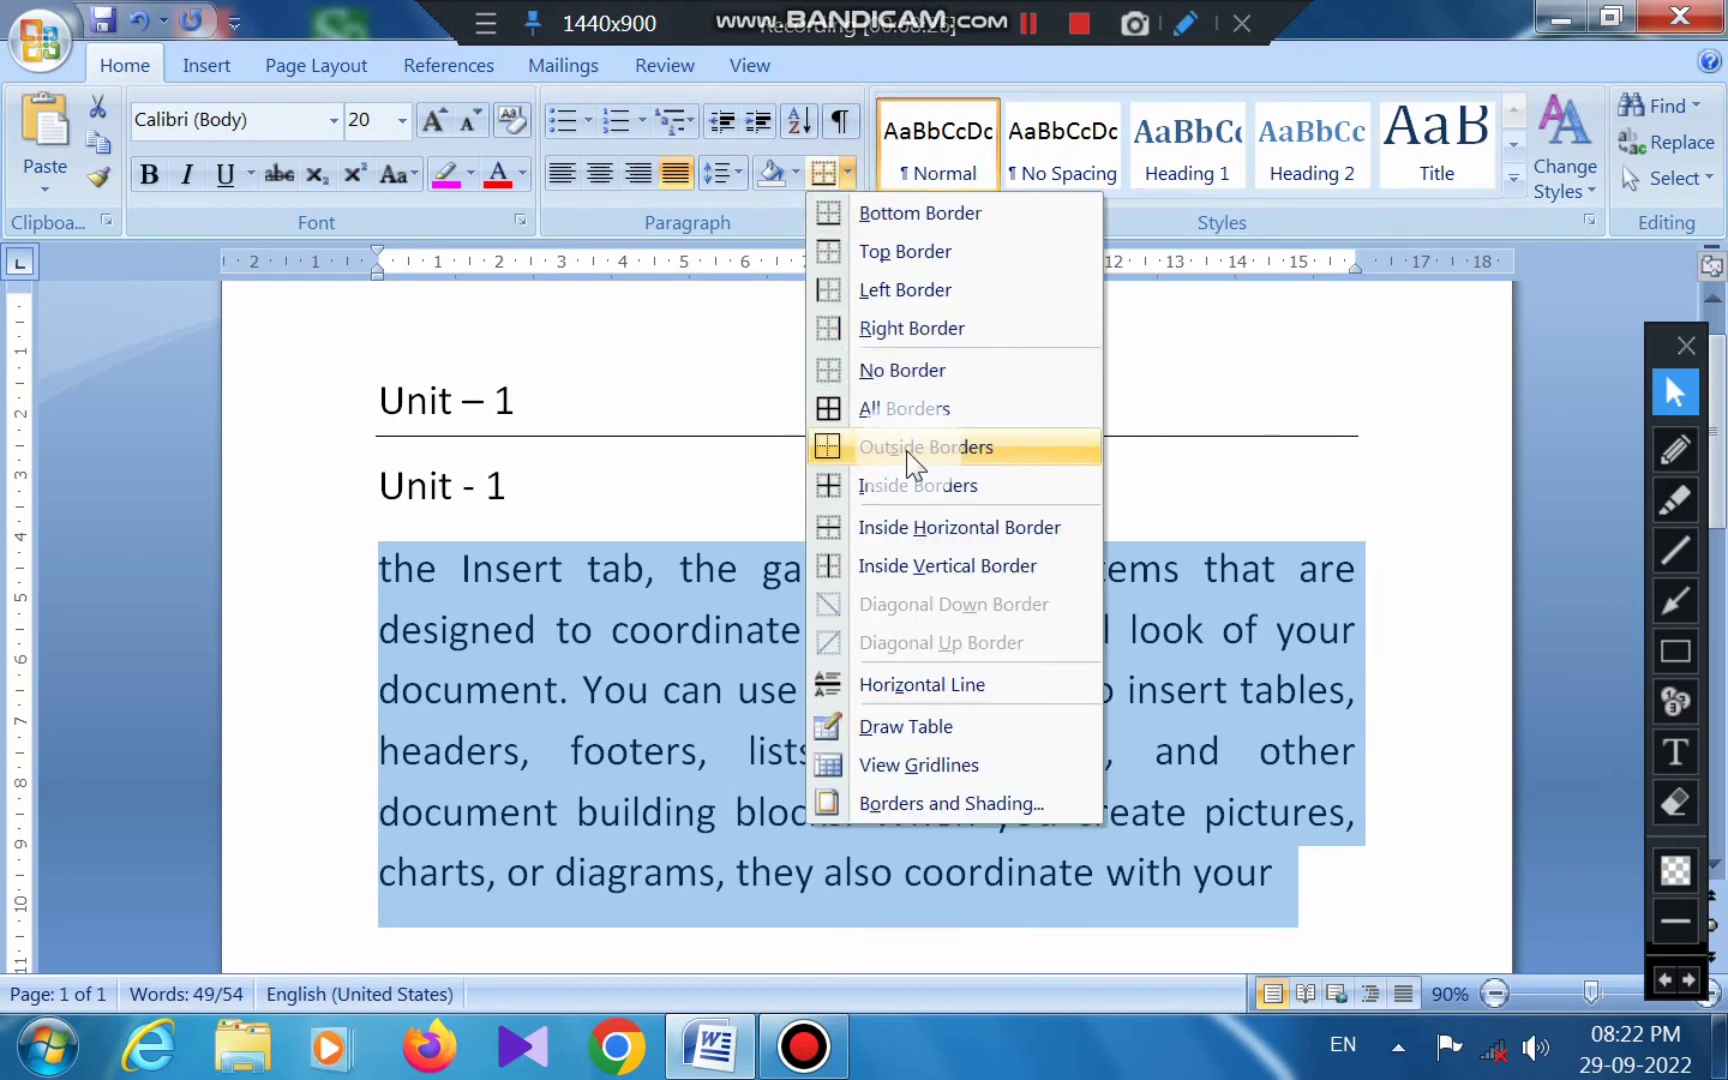
click(846, 461)
click(787, 693)
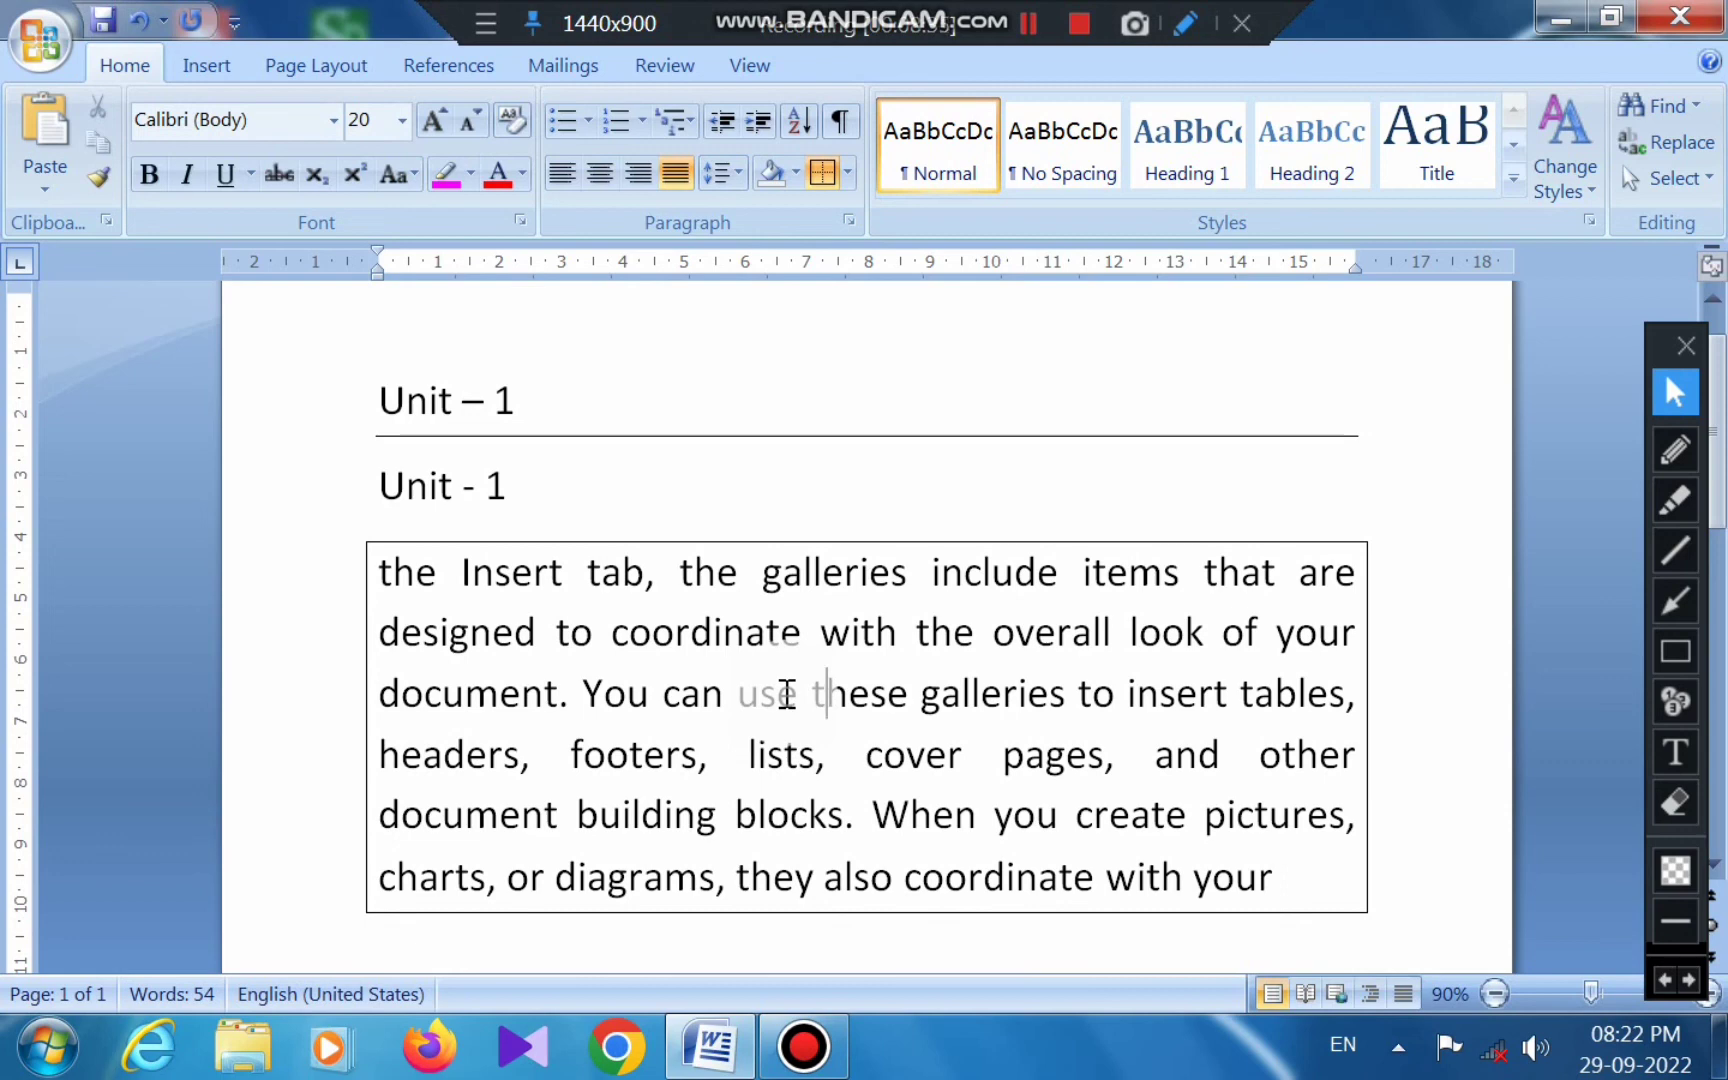
Open the recent document "table" with the student records and reduce its zoom to 90%.
click(44, 40)
click(280, 143)
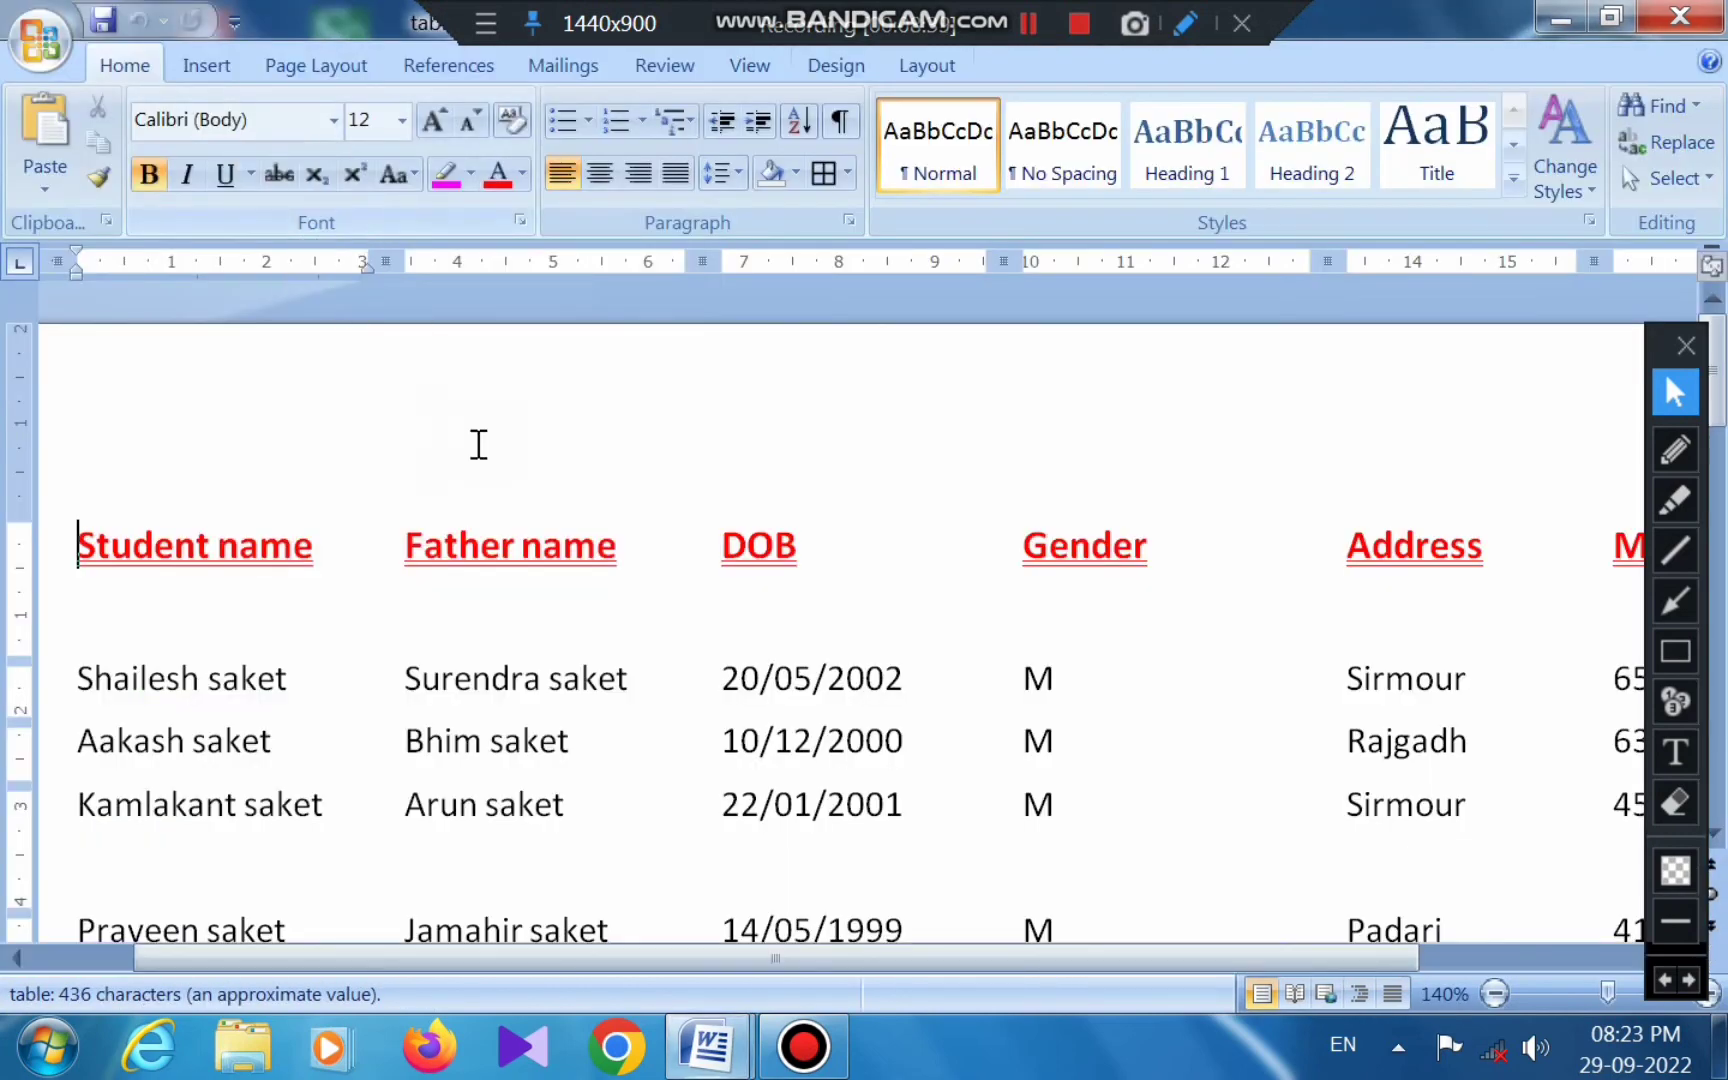
click(1494, 993)
click(1494, 993)
click(1494, 993)
click(1494, 993)
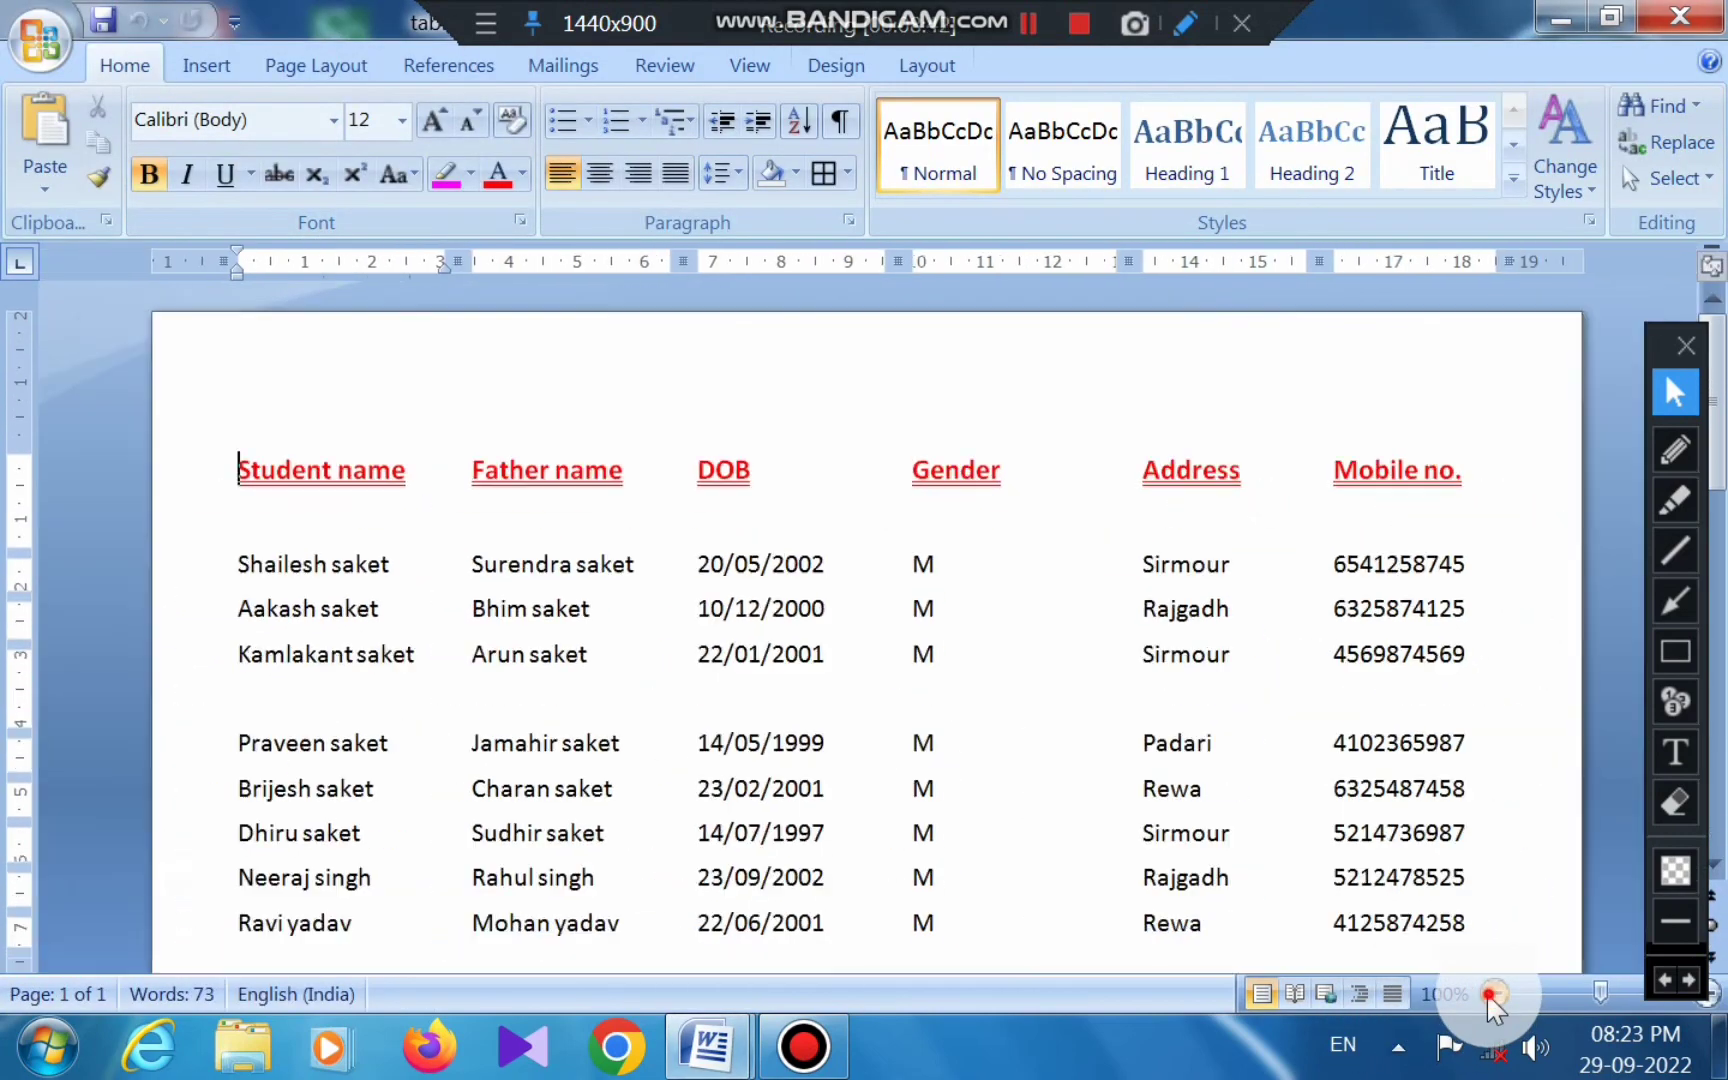
click(1494, 993)
Apply All Borders to the entire student table.
drag(378, 462, 1480, 925)
click(847, 176)
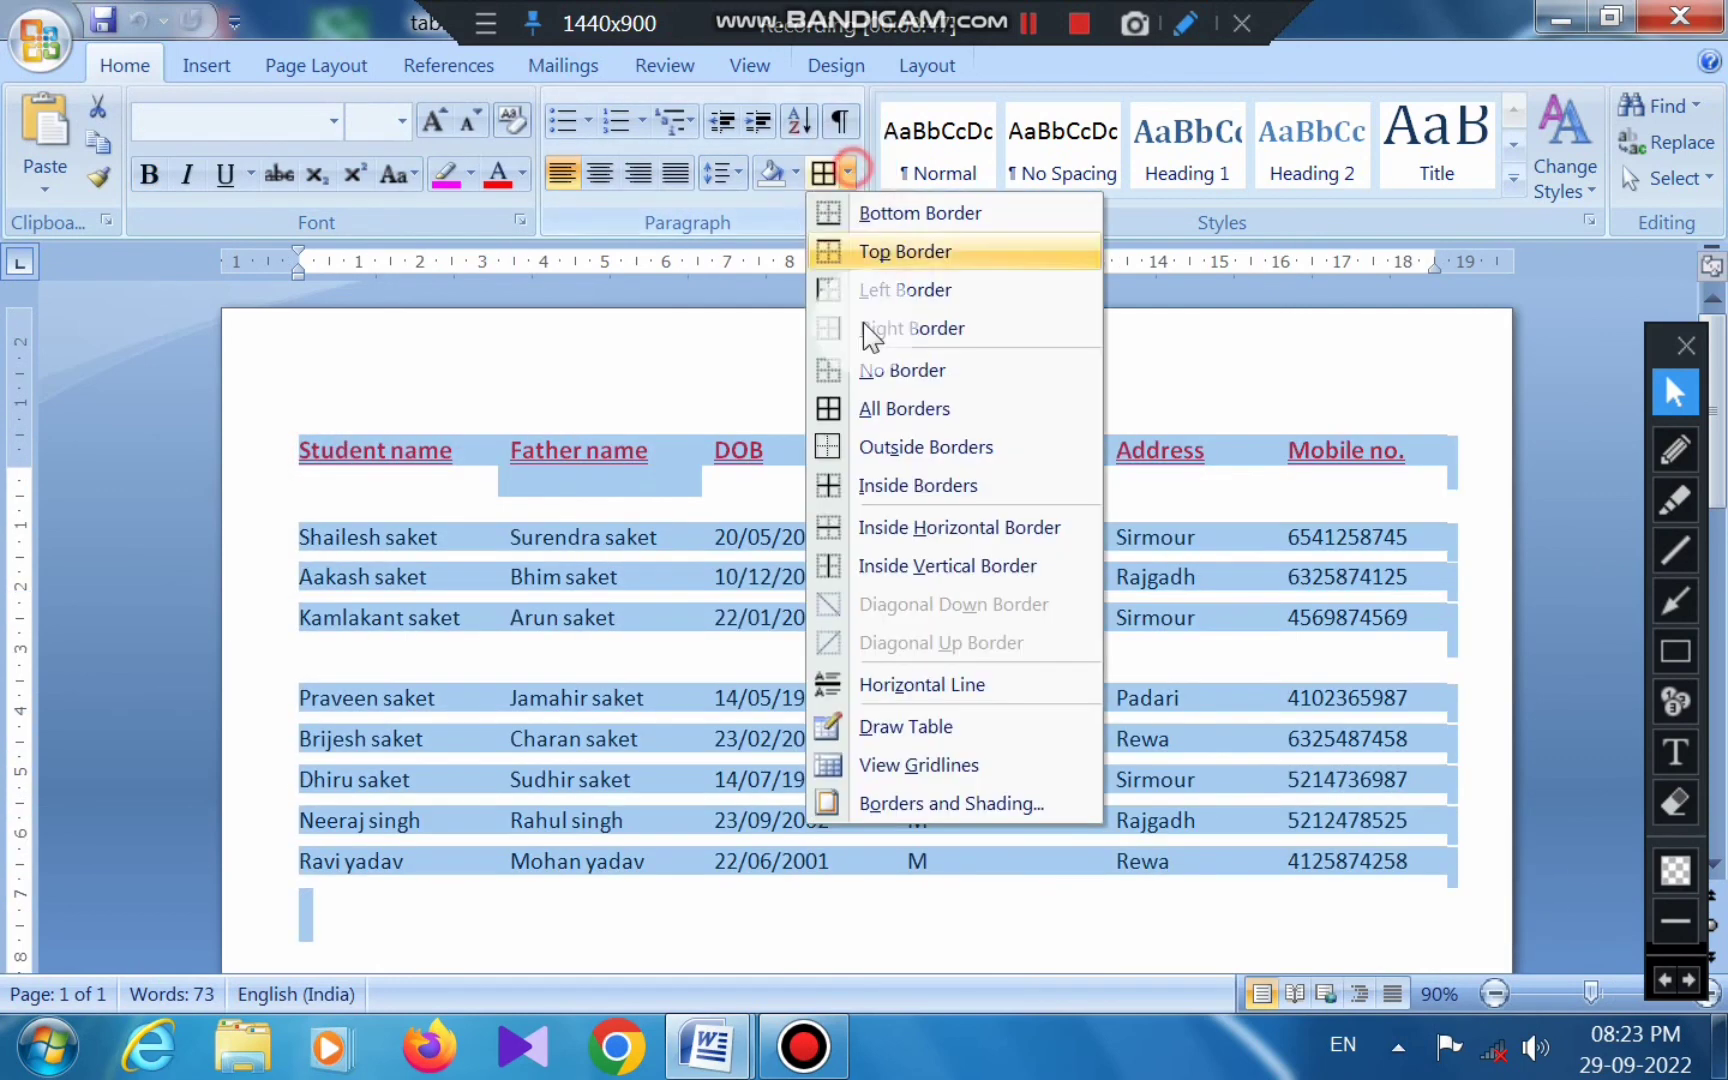
click(825, 405)
click(772, 582)
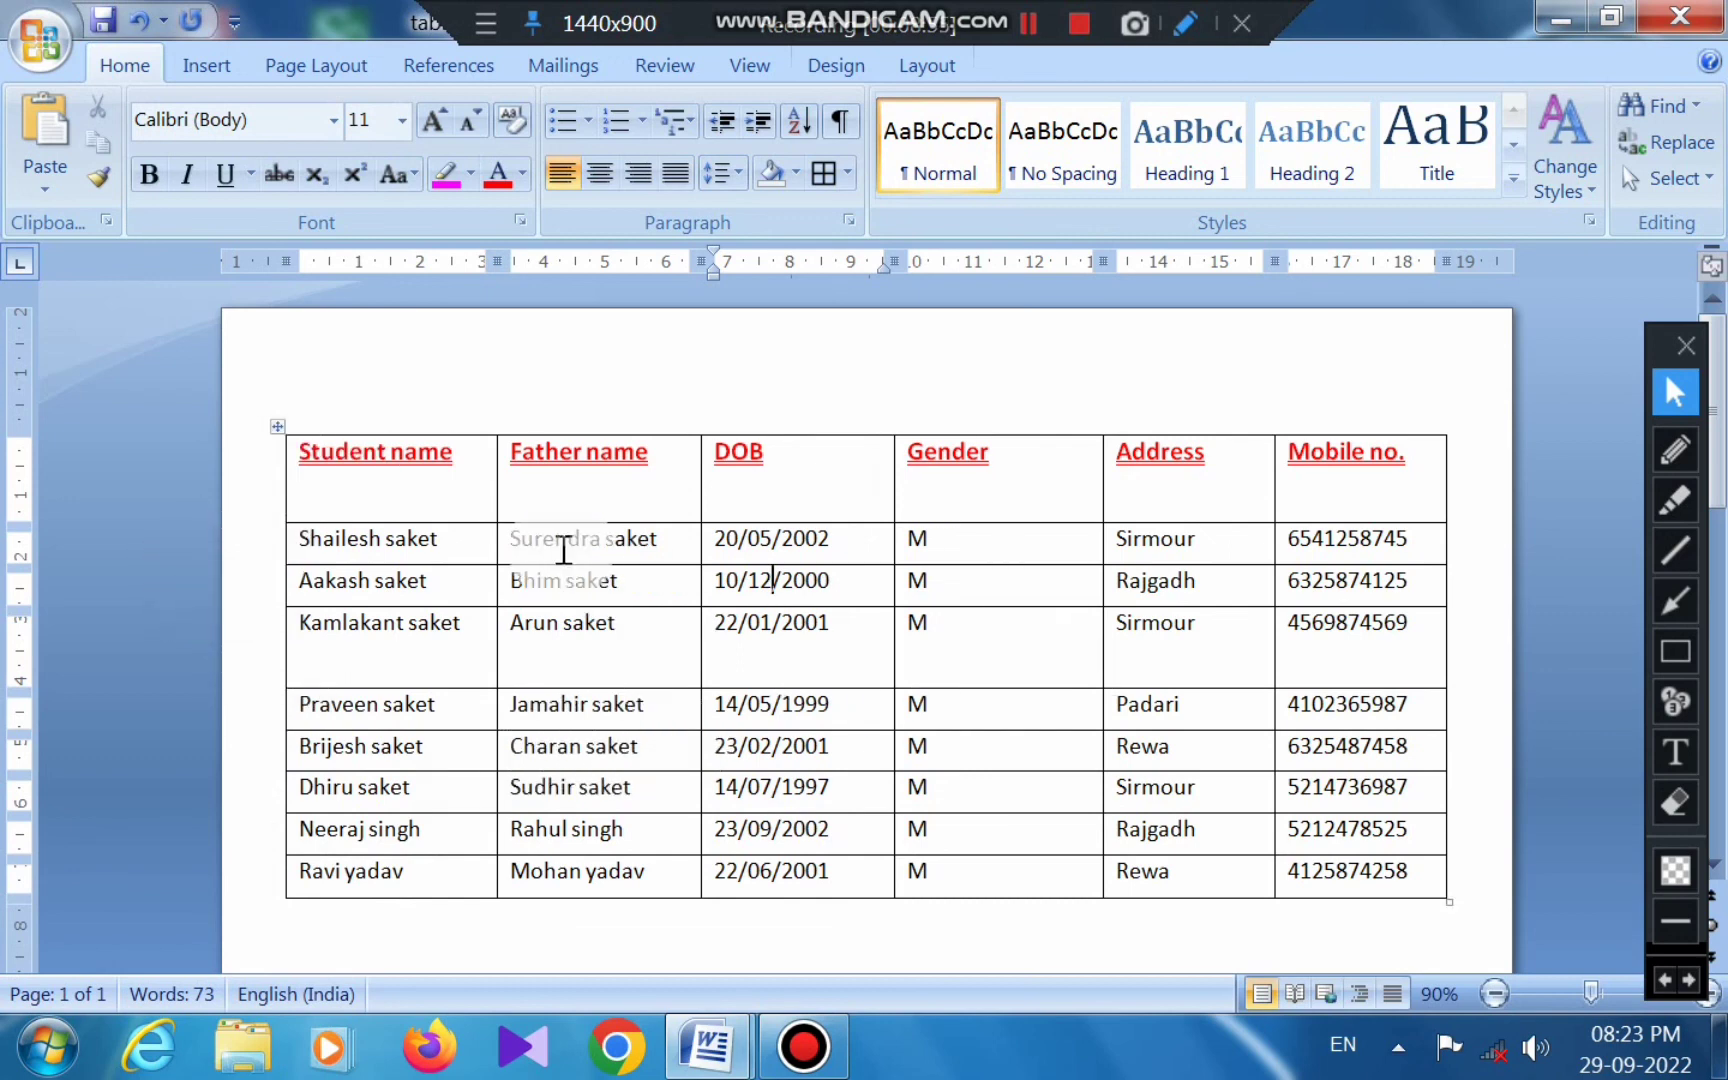
Remove every border from the student table with the No Border option.
click(274, 428)
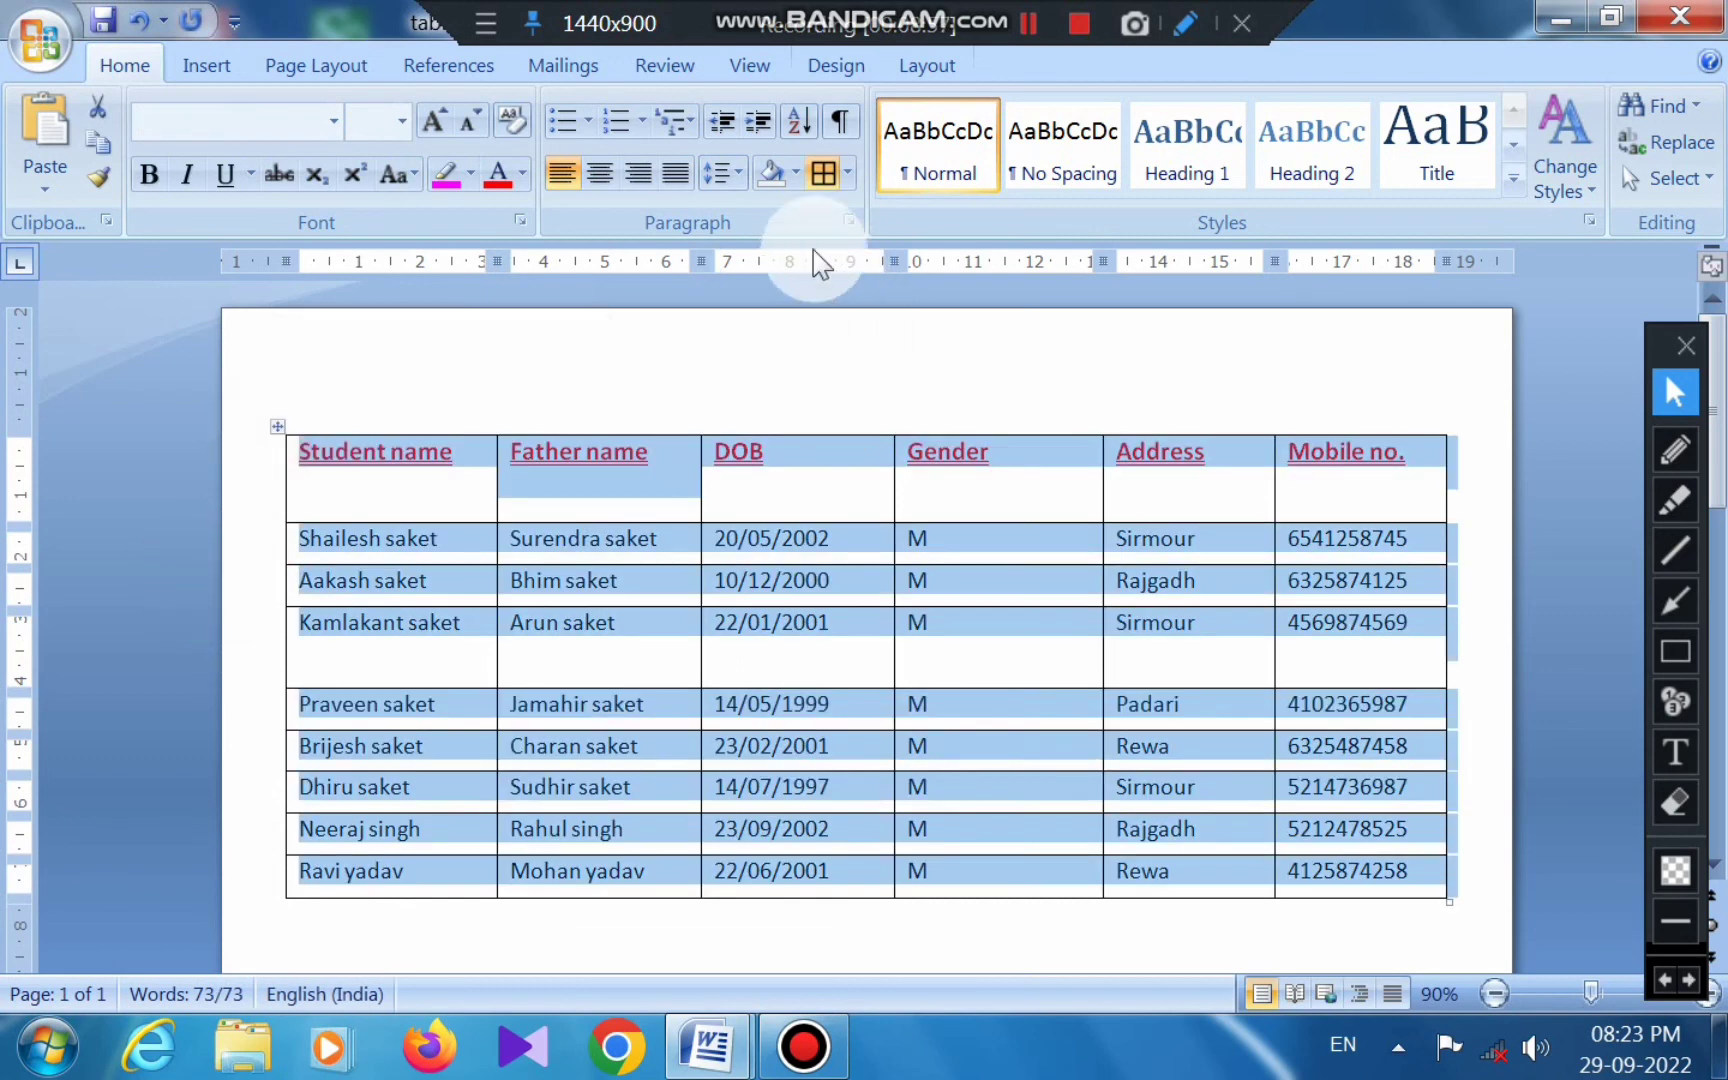
click(847, 174)
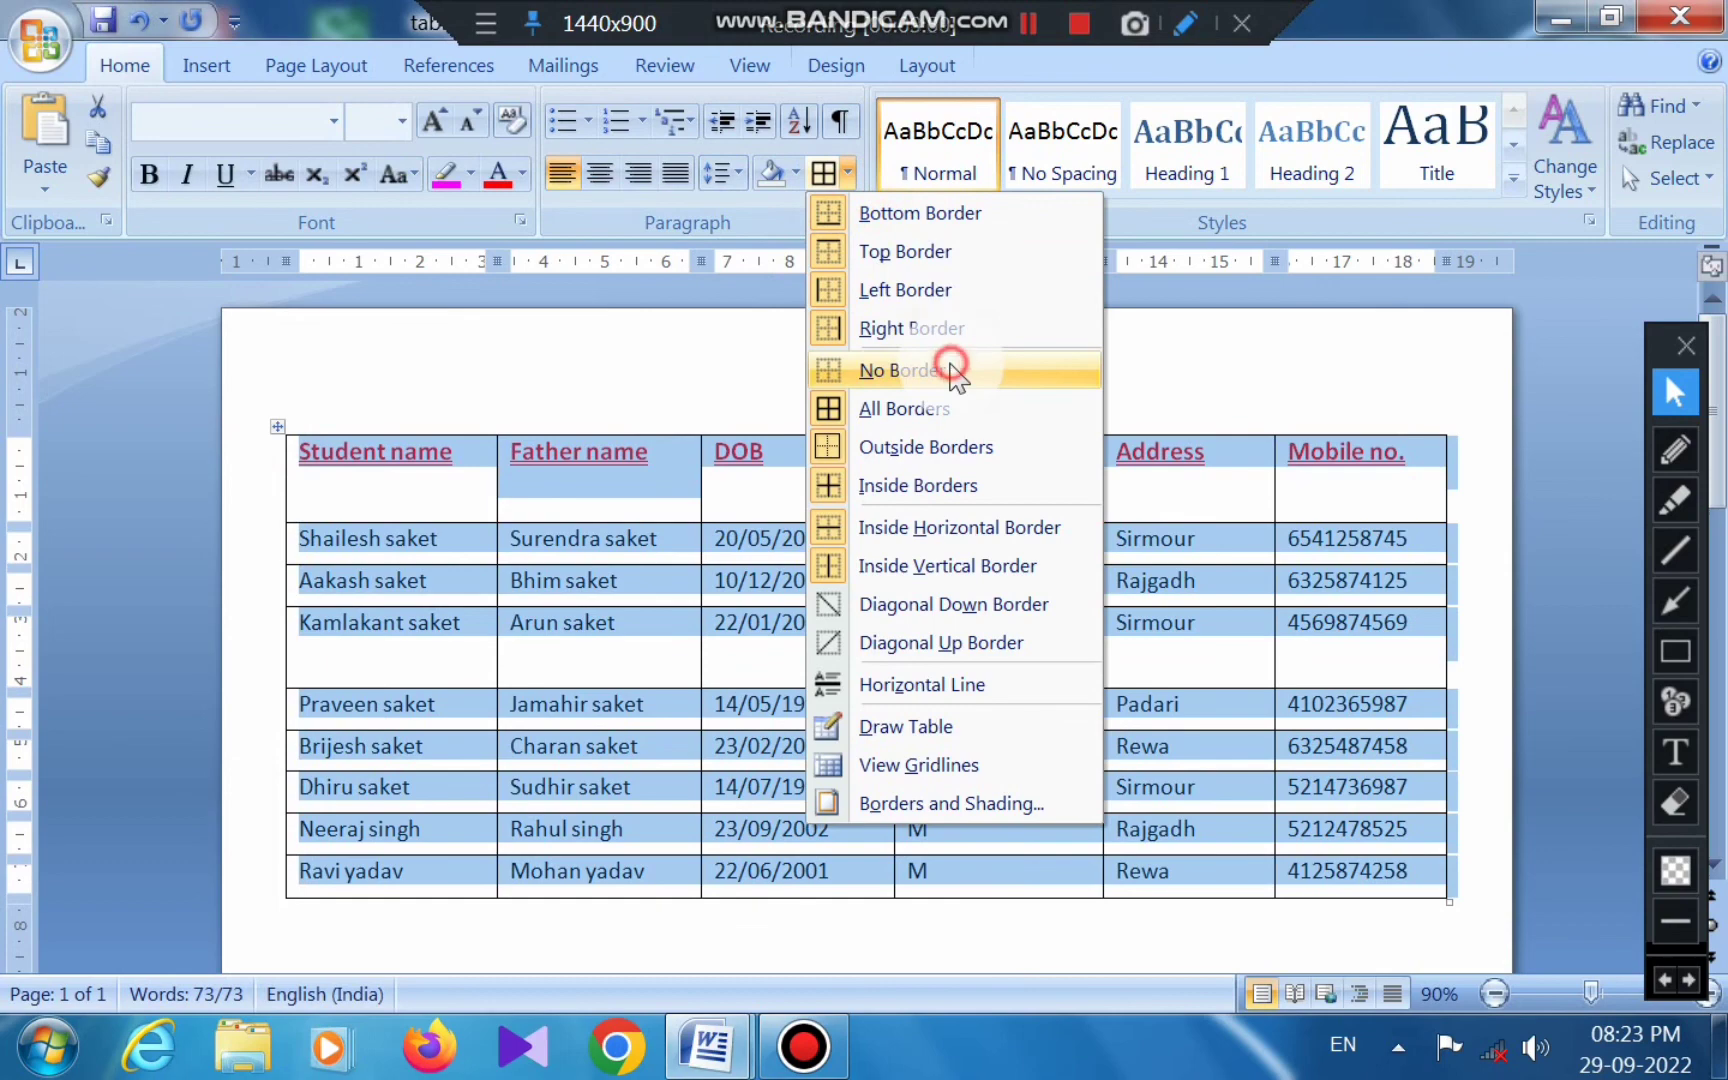
click(955, 375)
click(1105, 738)
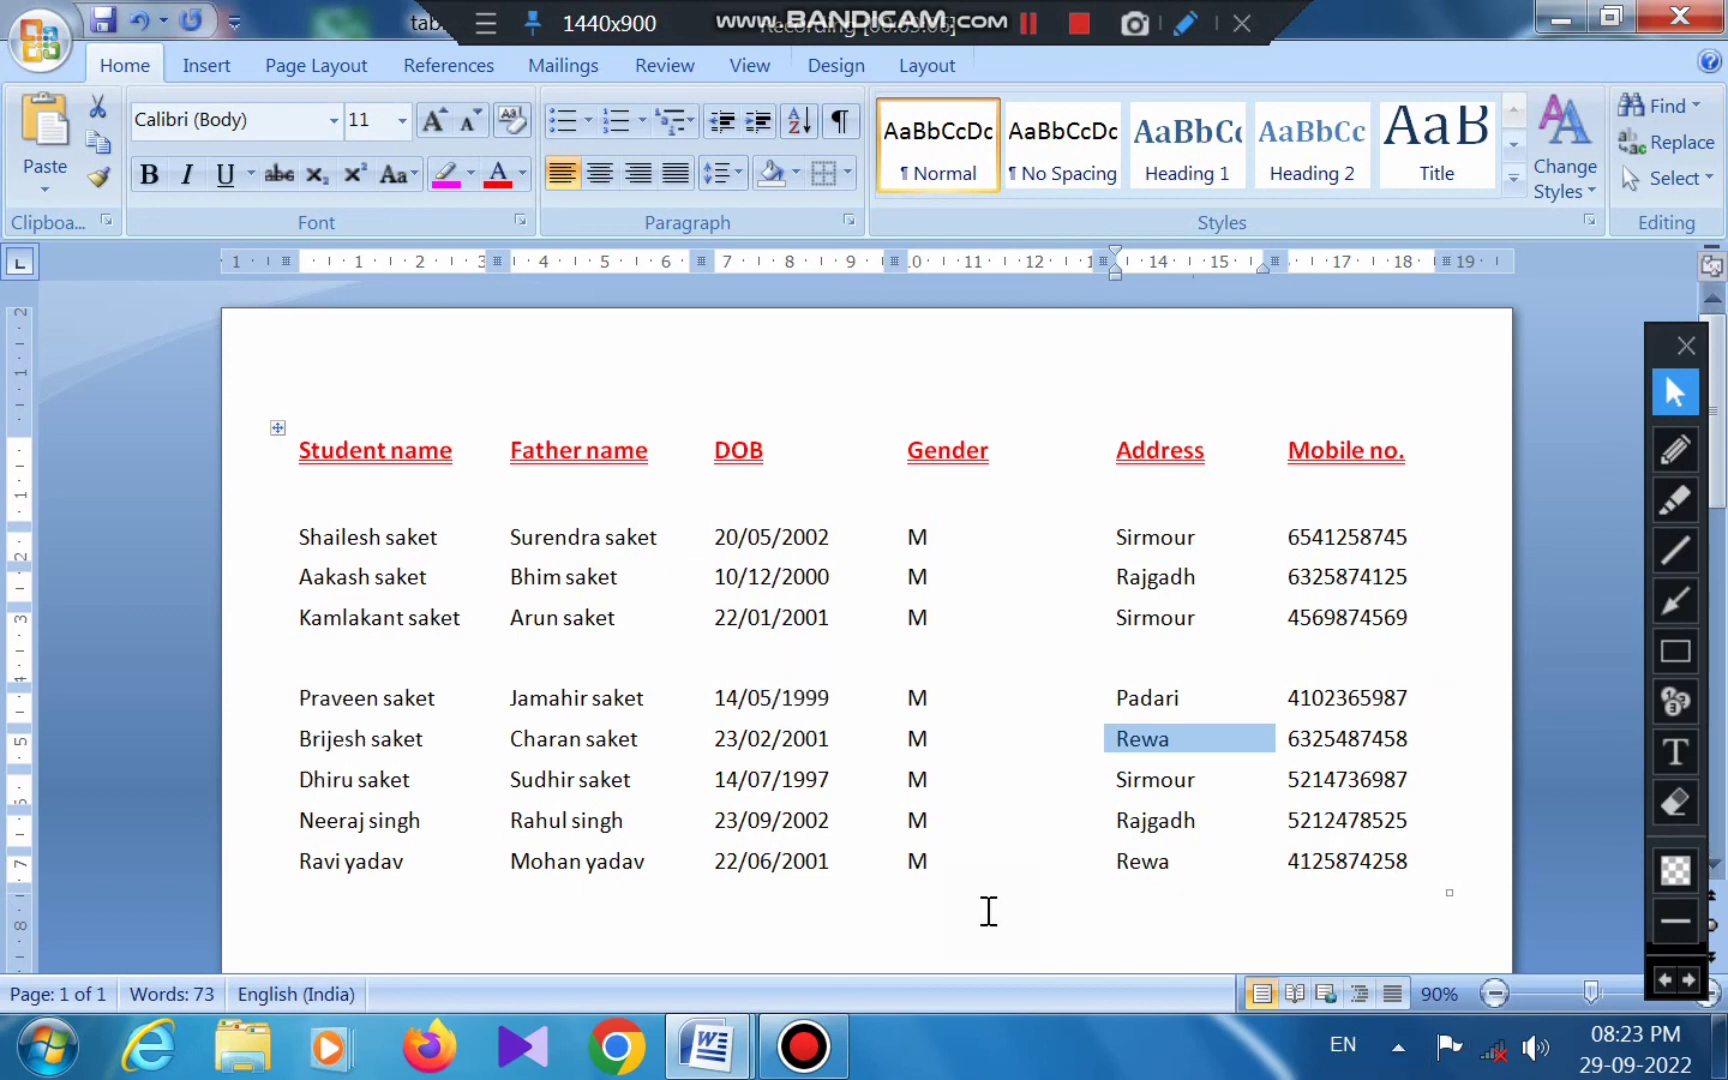
Apply Outside Borders around the entire student table.
click(277, 427)
click(846, 176)
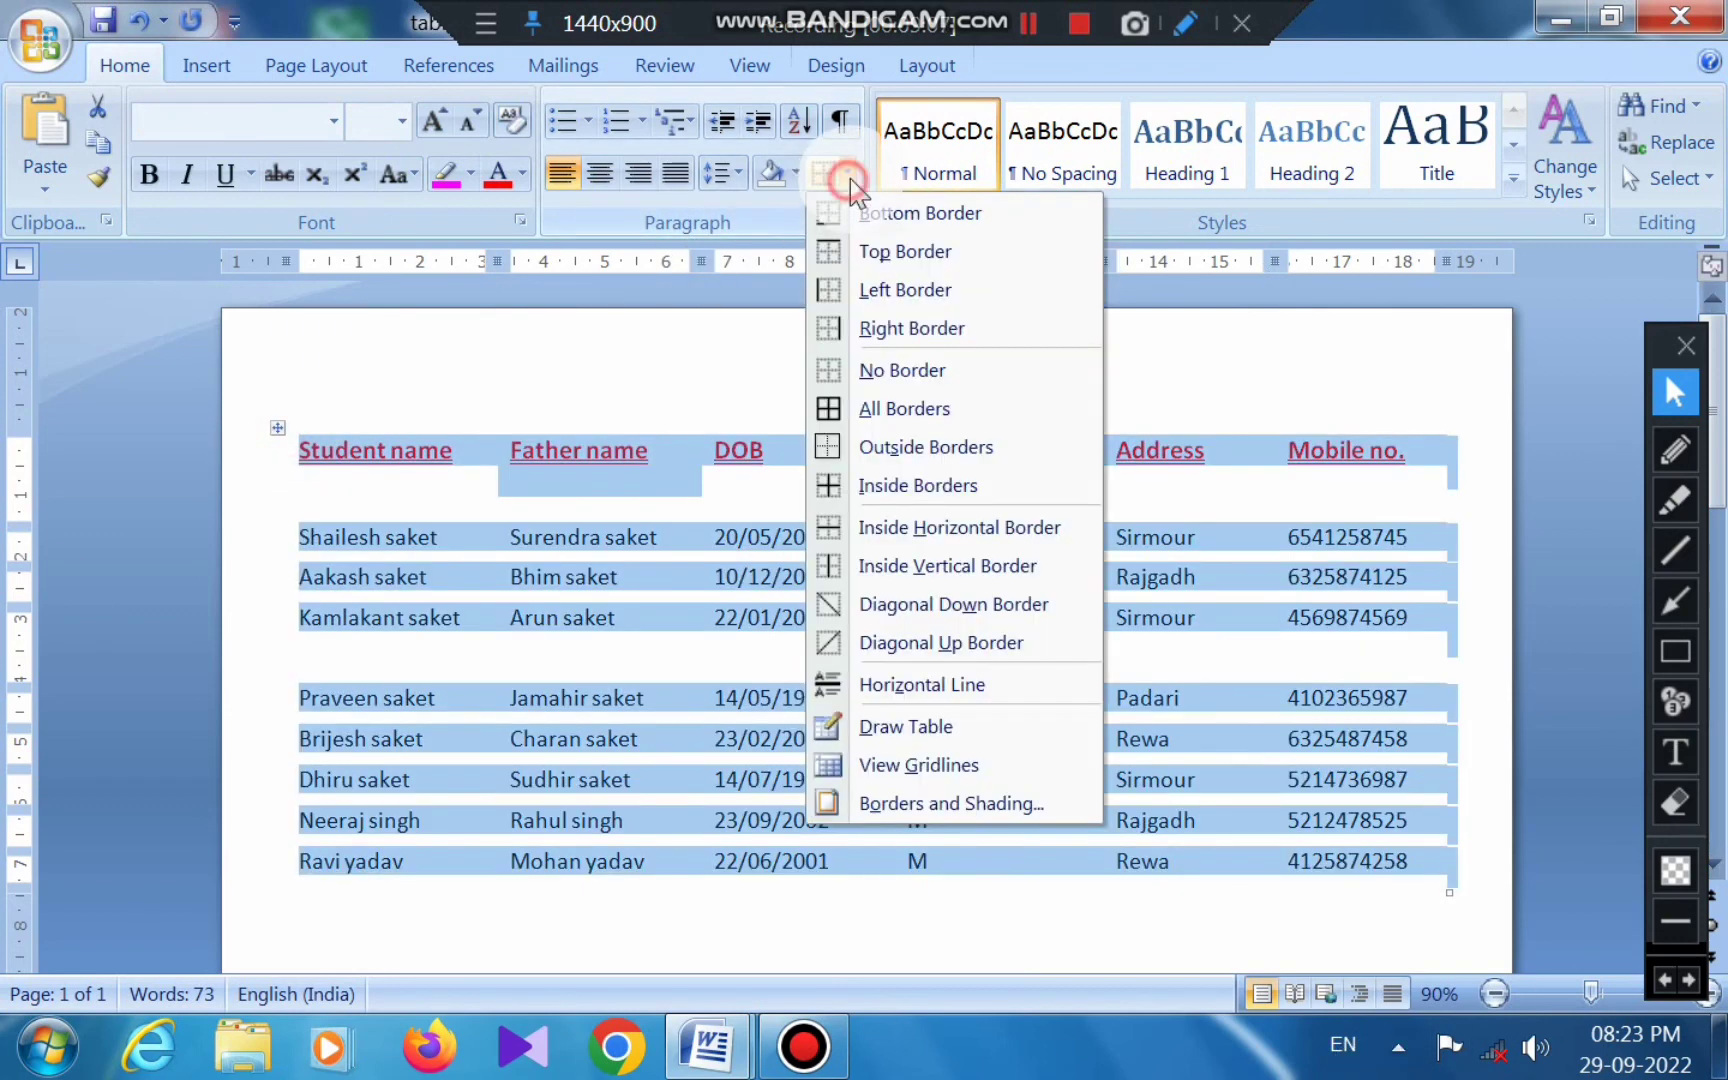
click(988, 448)
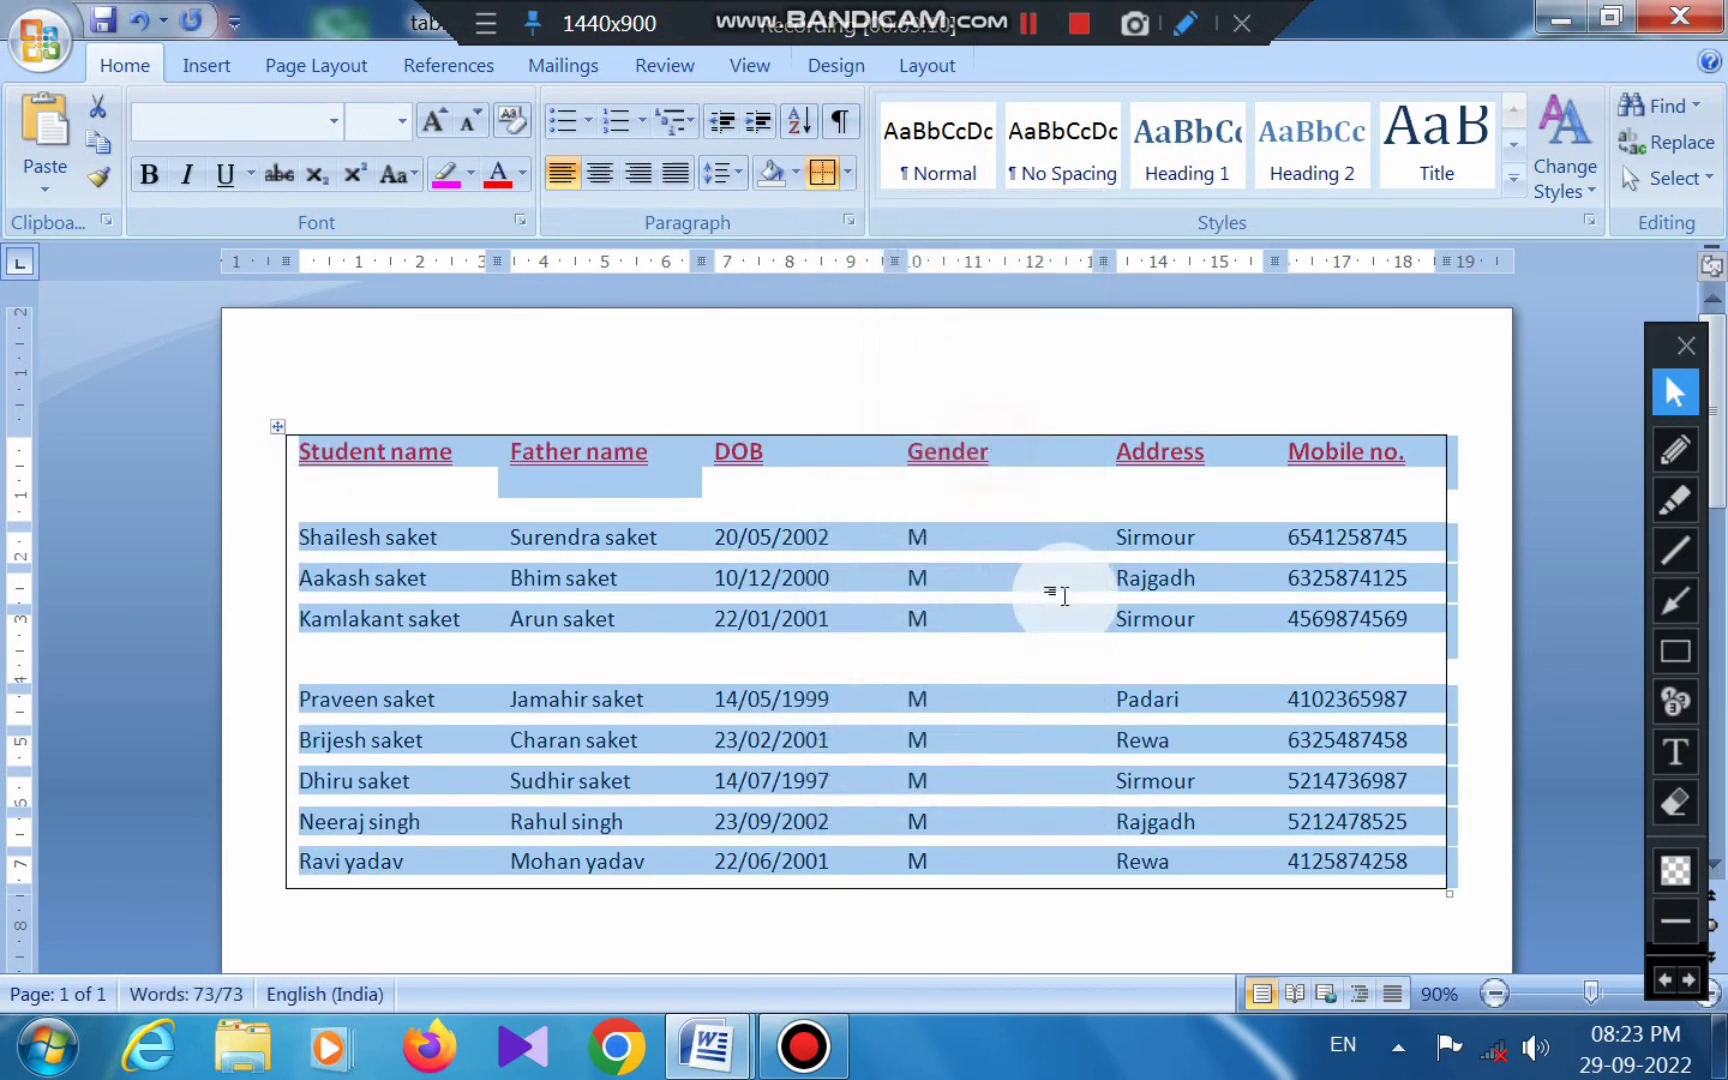
click(1037, 598)
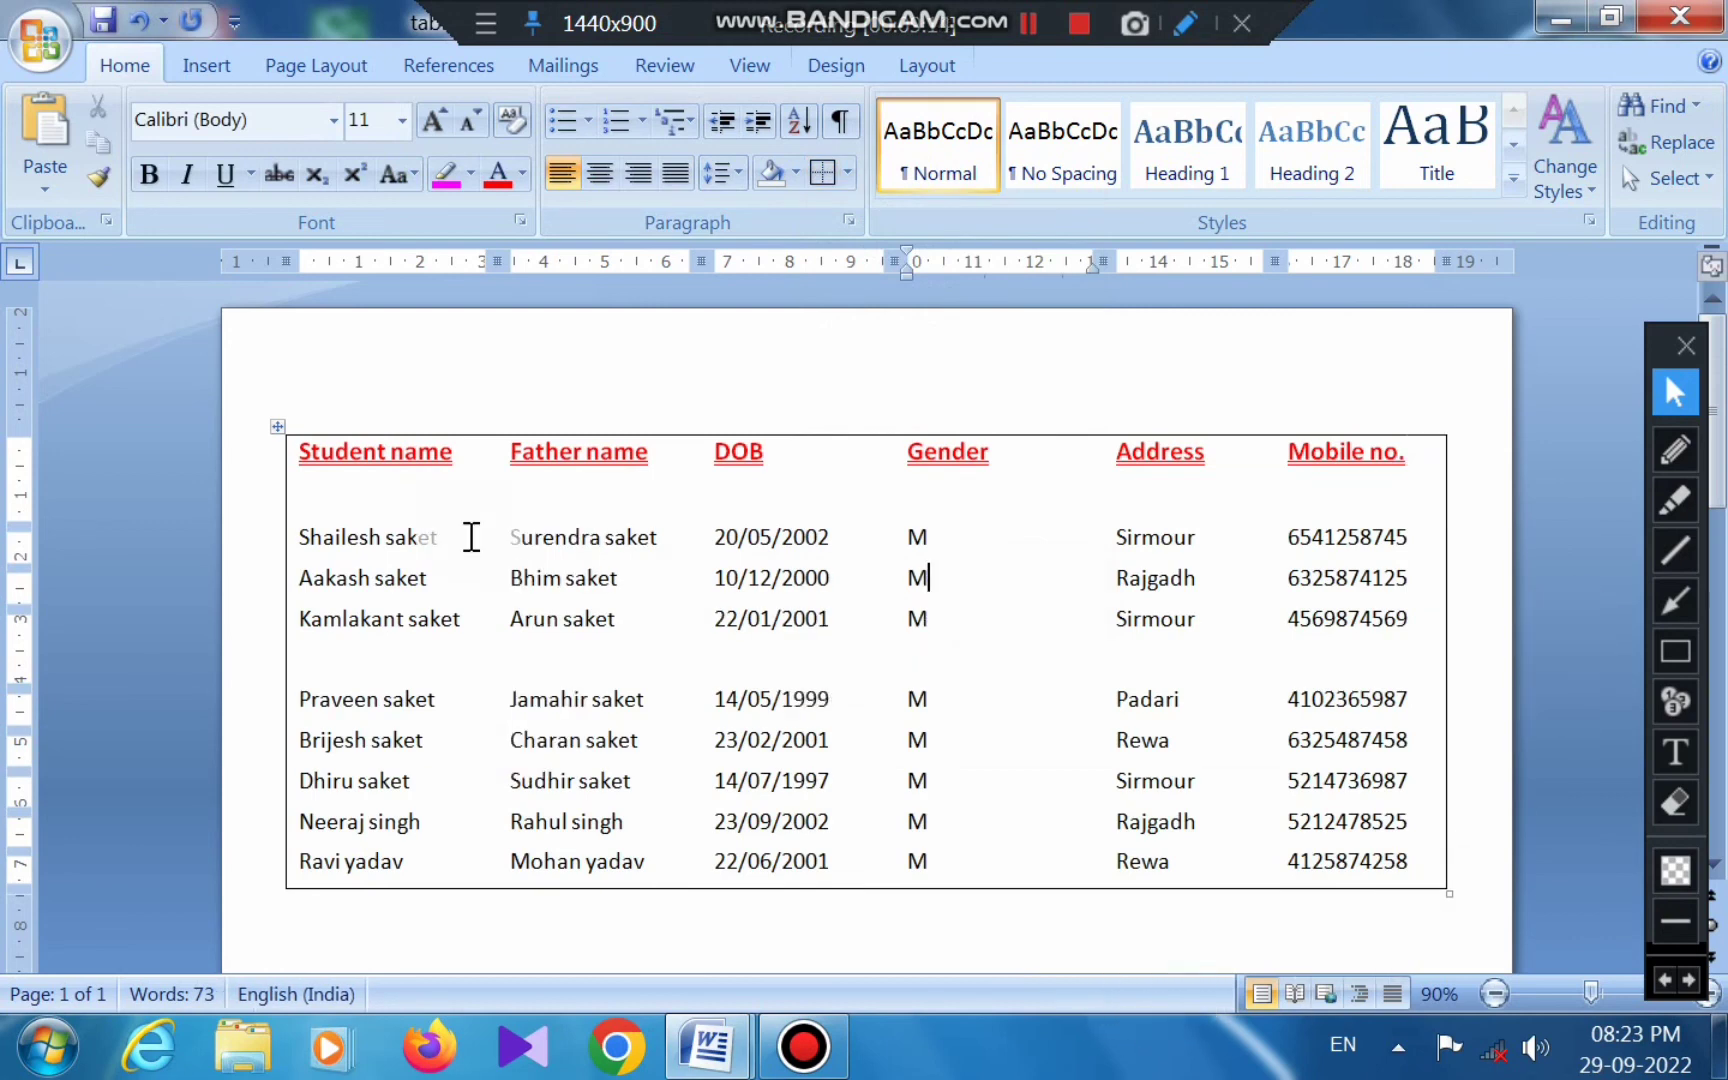
Clear the outside borders from the student table by setting it to No Border.
click(275, 432)
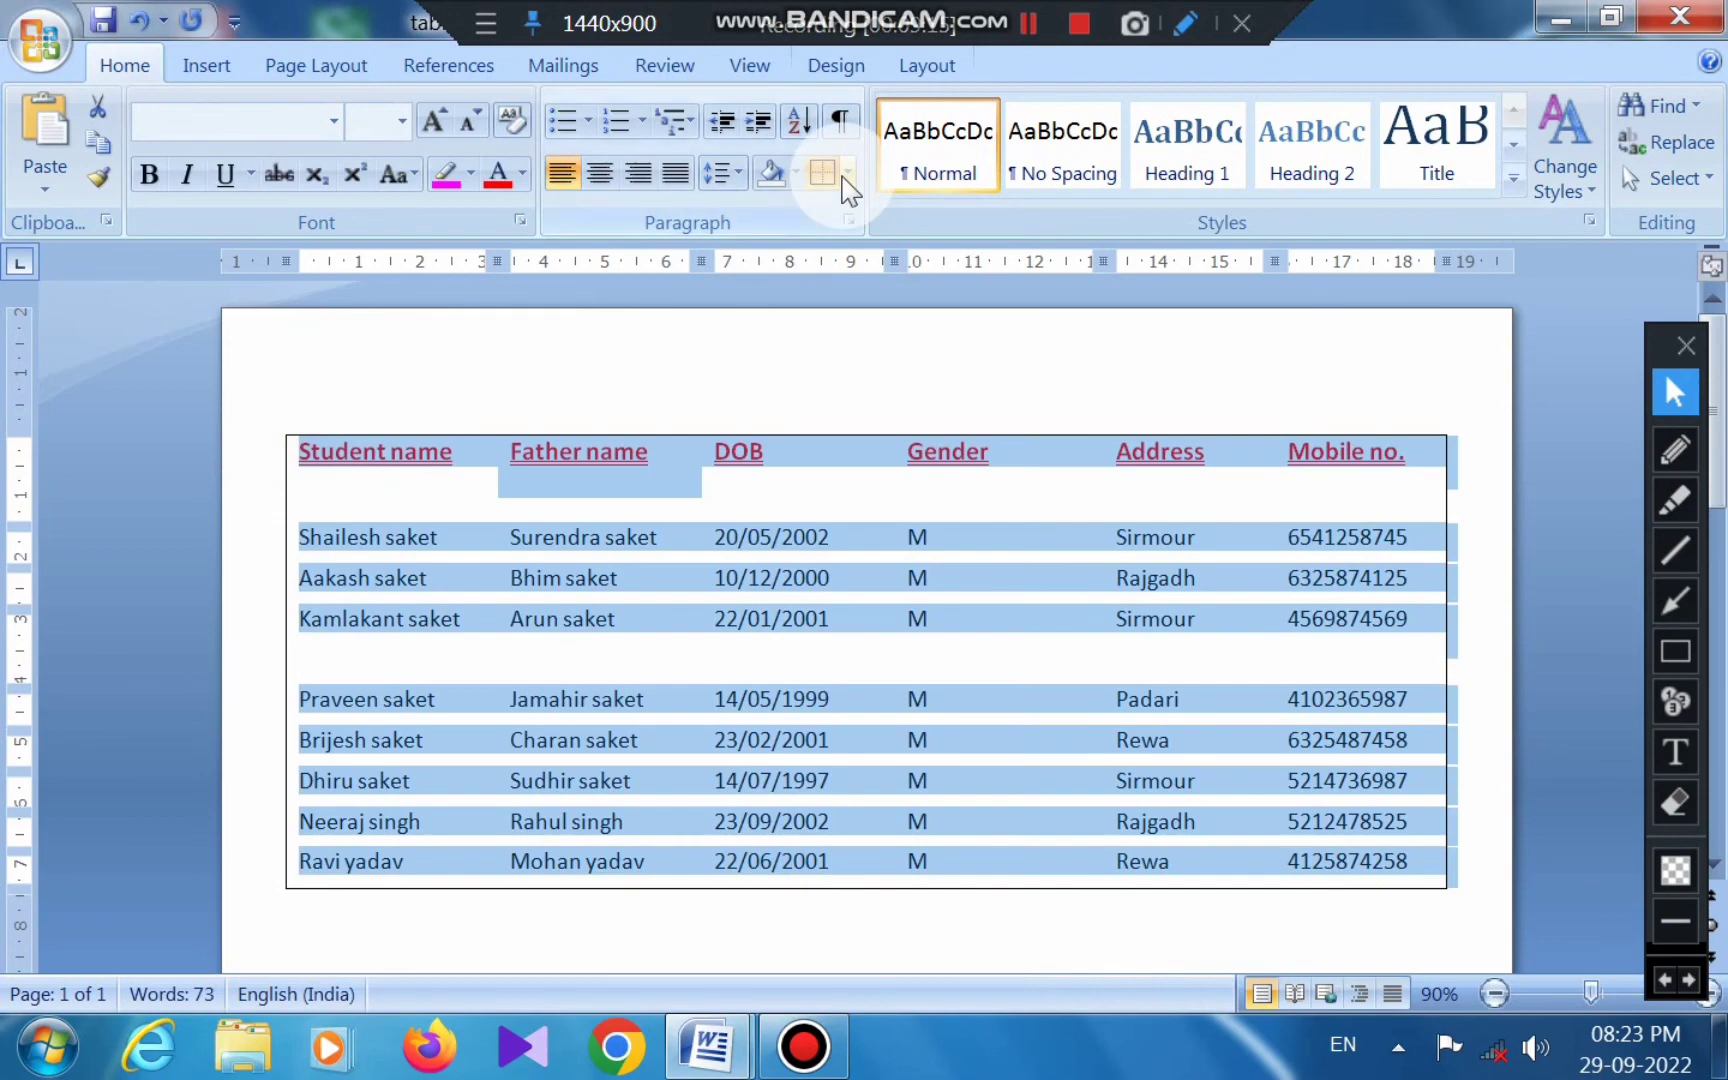
click(848, 173)
click(892, 369)
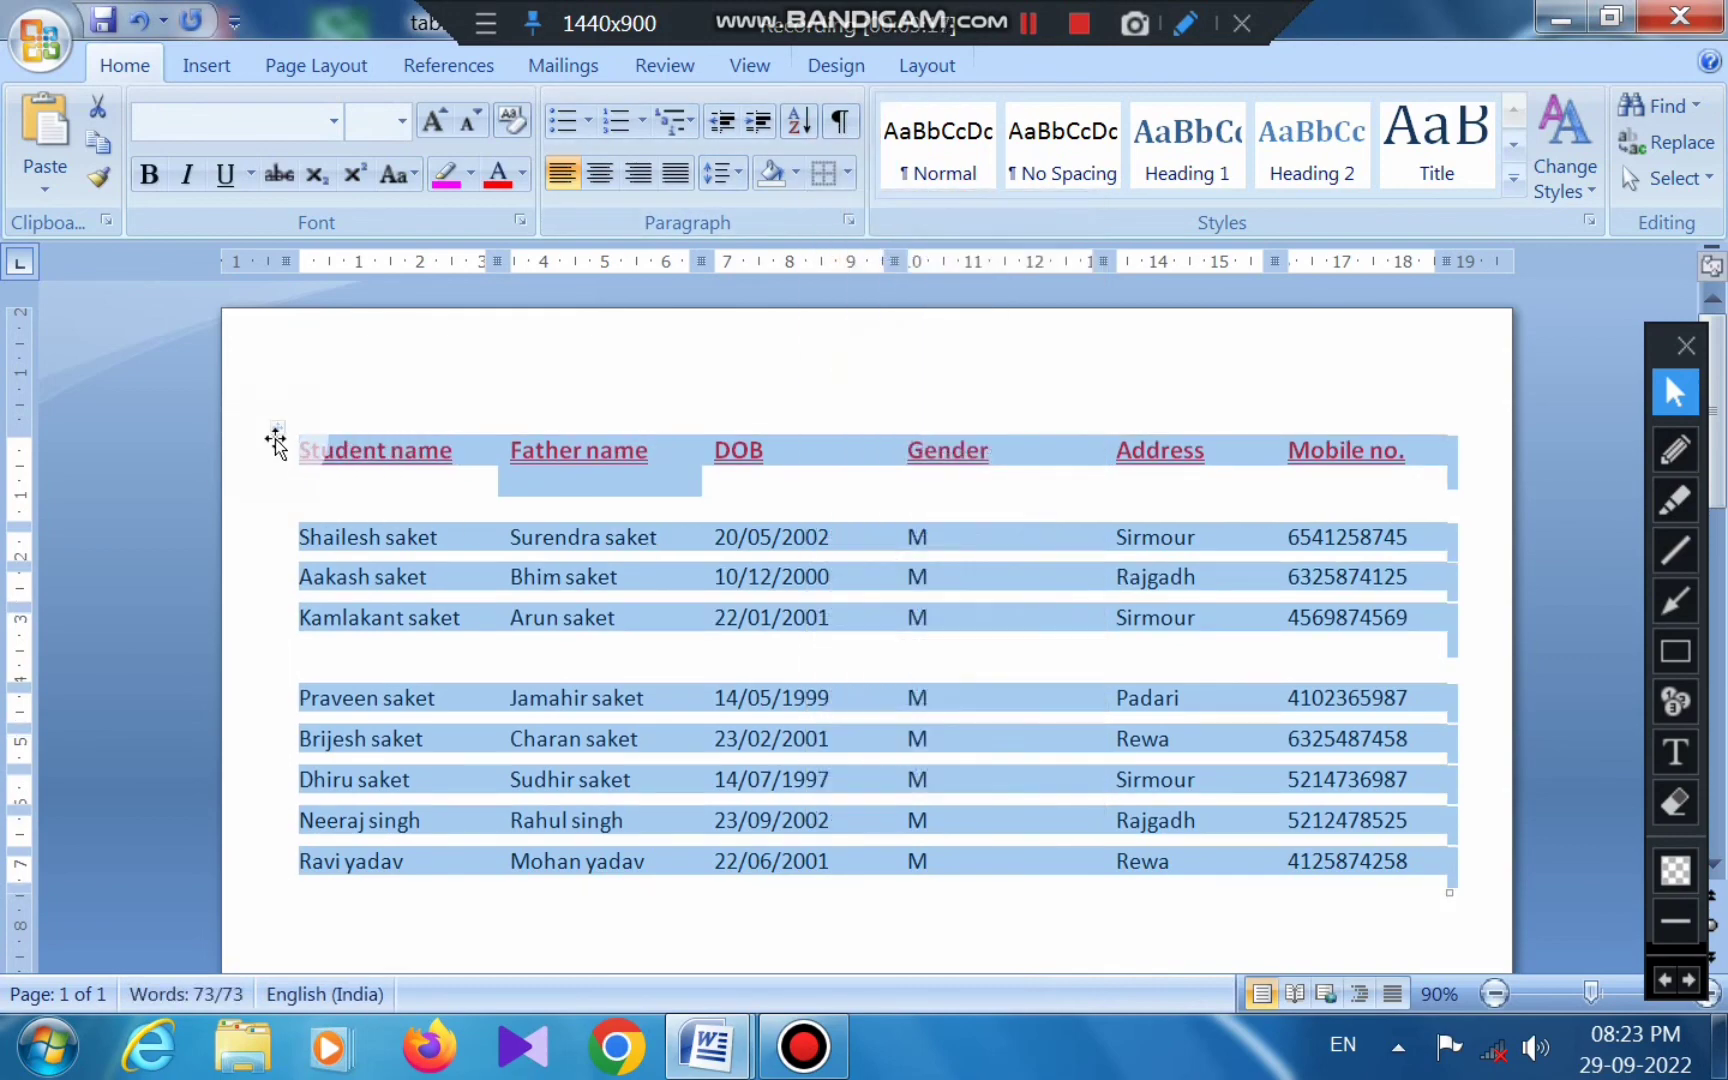
Apply a Bottom Border to the whole student table.
click(850, 172)
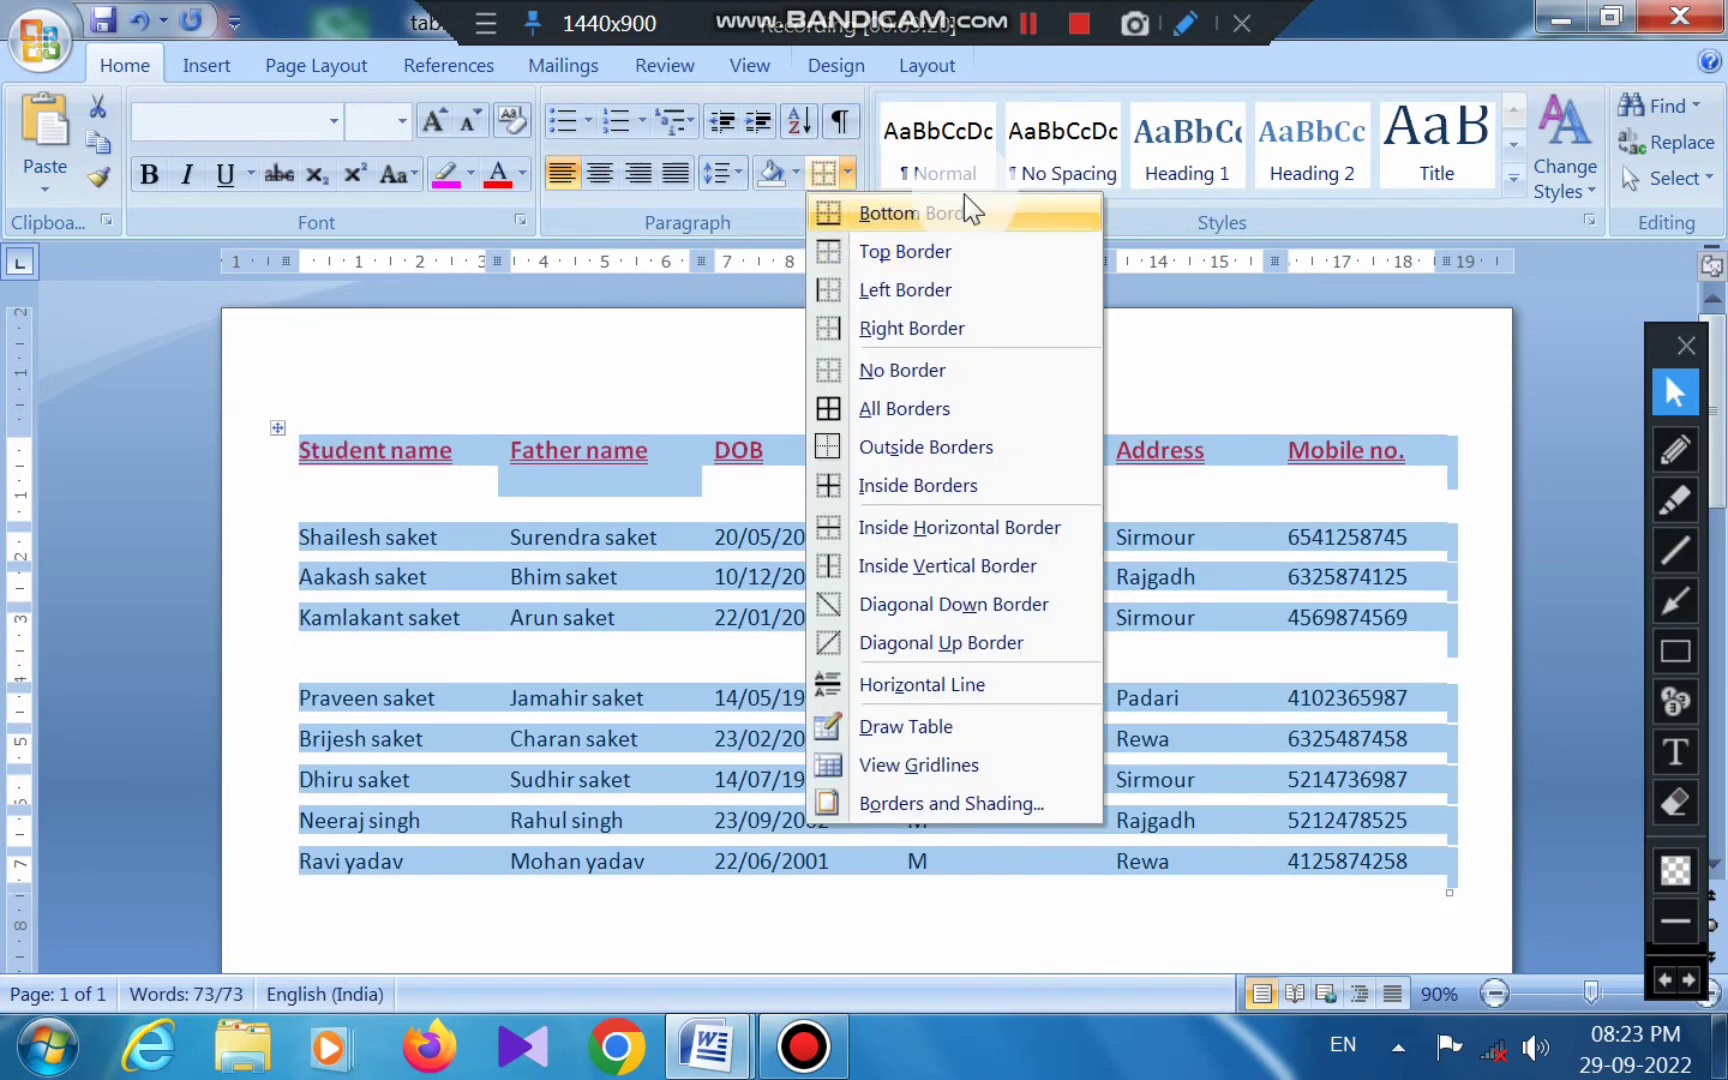
click(915, 225)
click(912, 540)
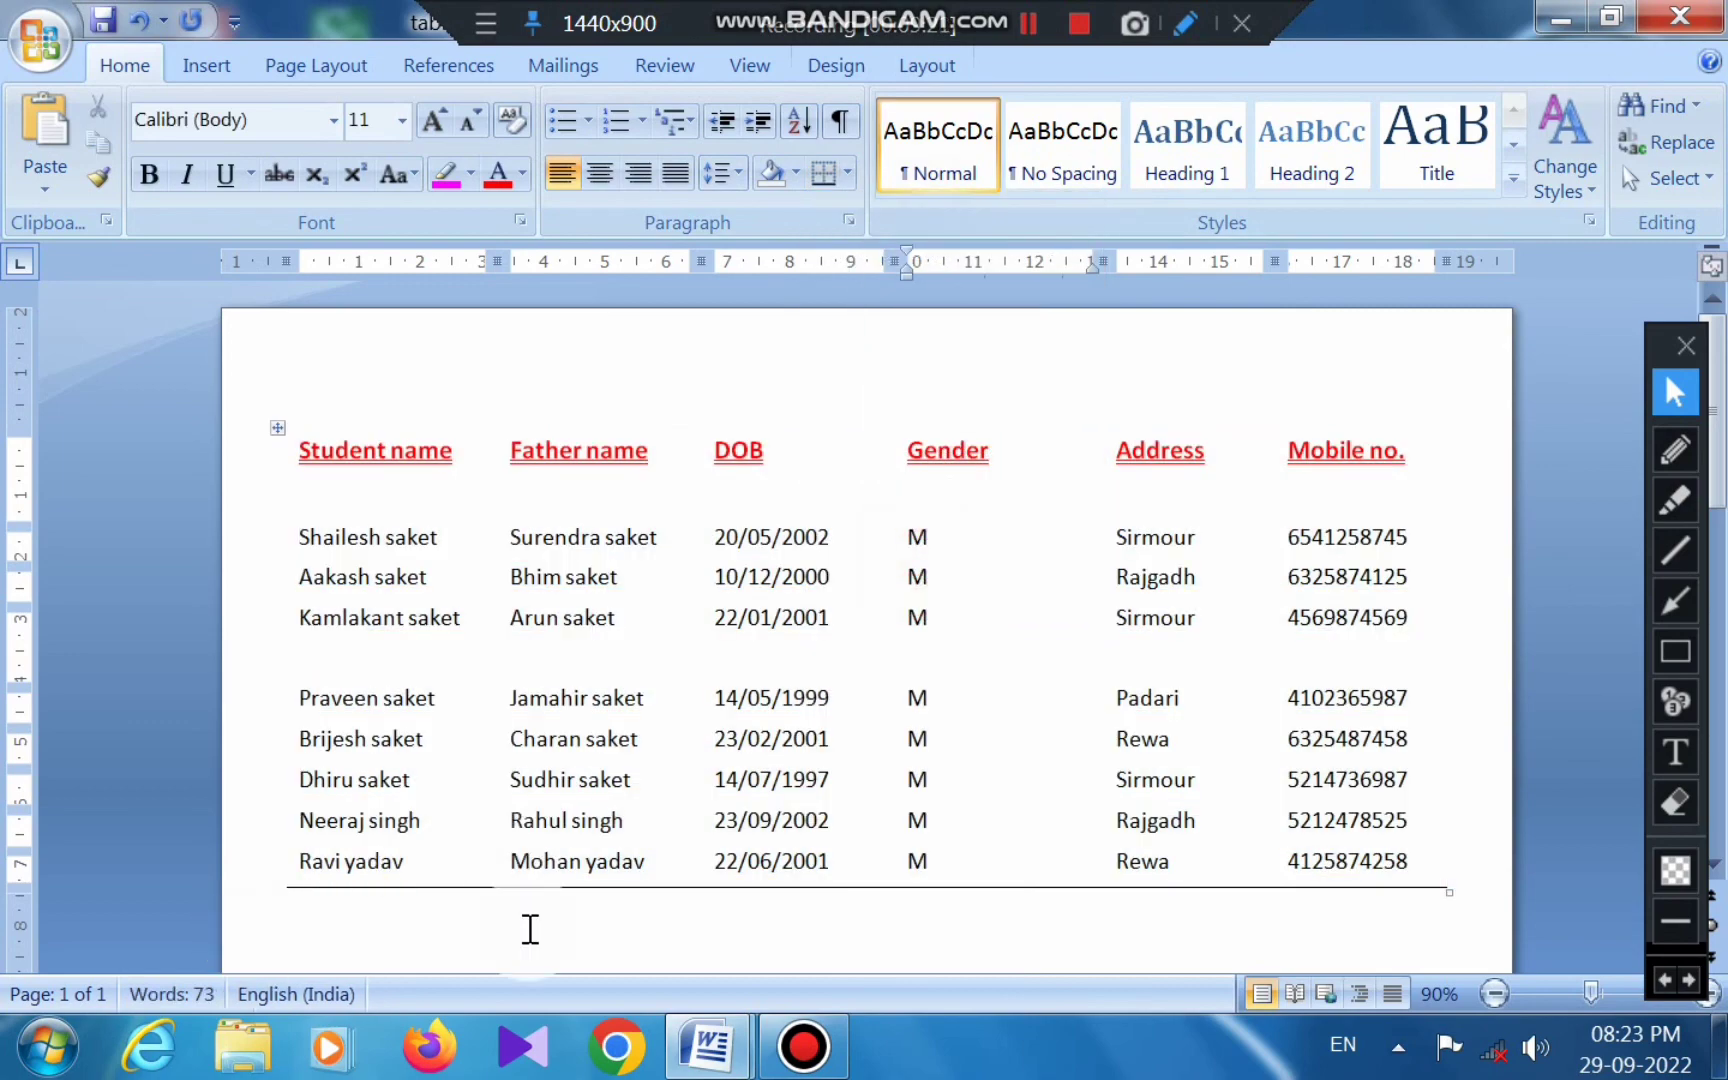
drag(331, 432, 288, 431)
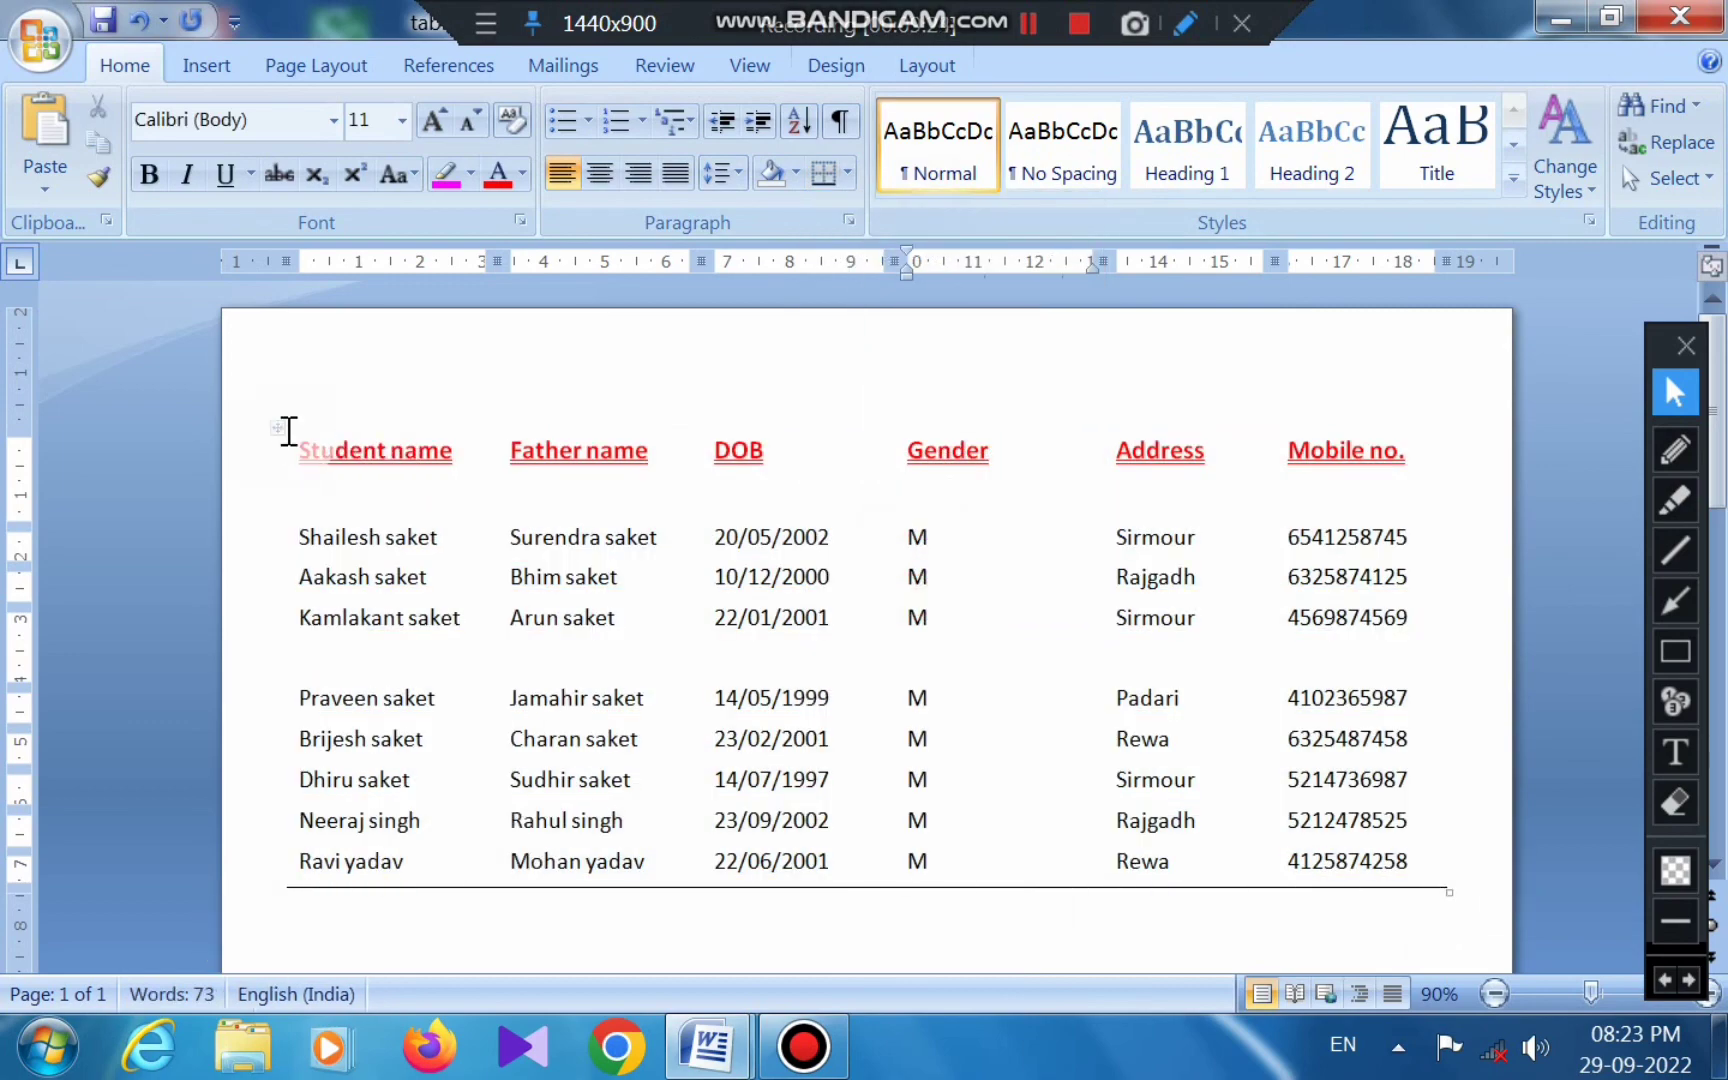
click(277, 427)
click(847, 173)
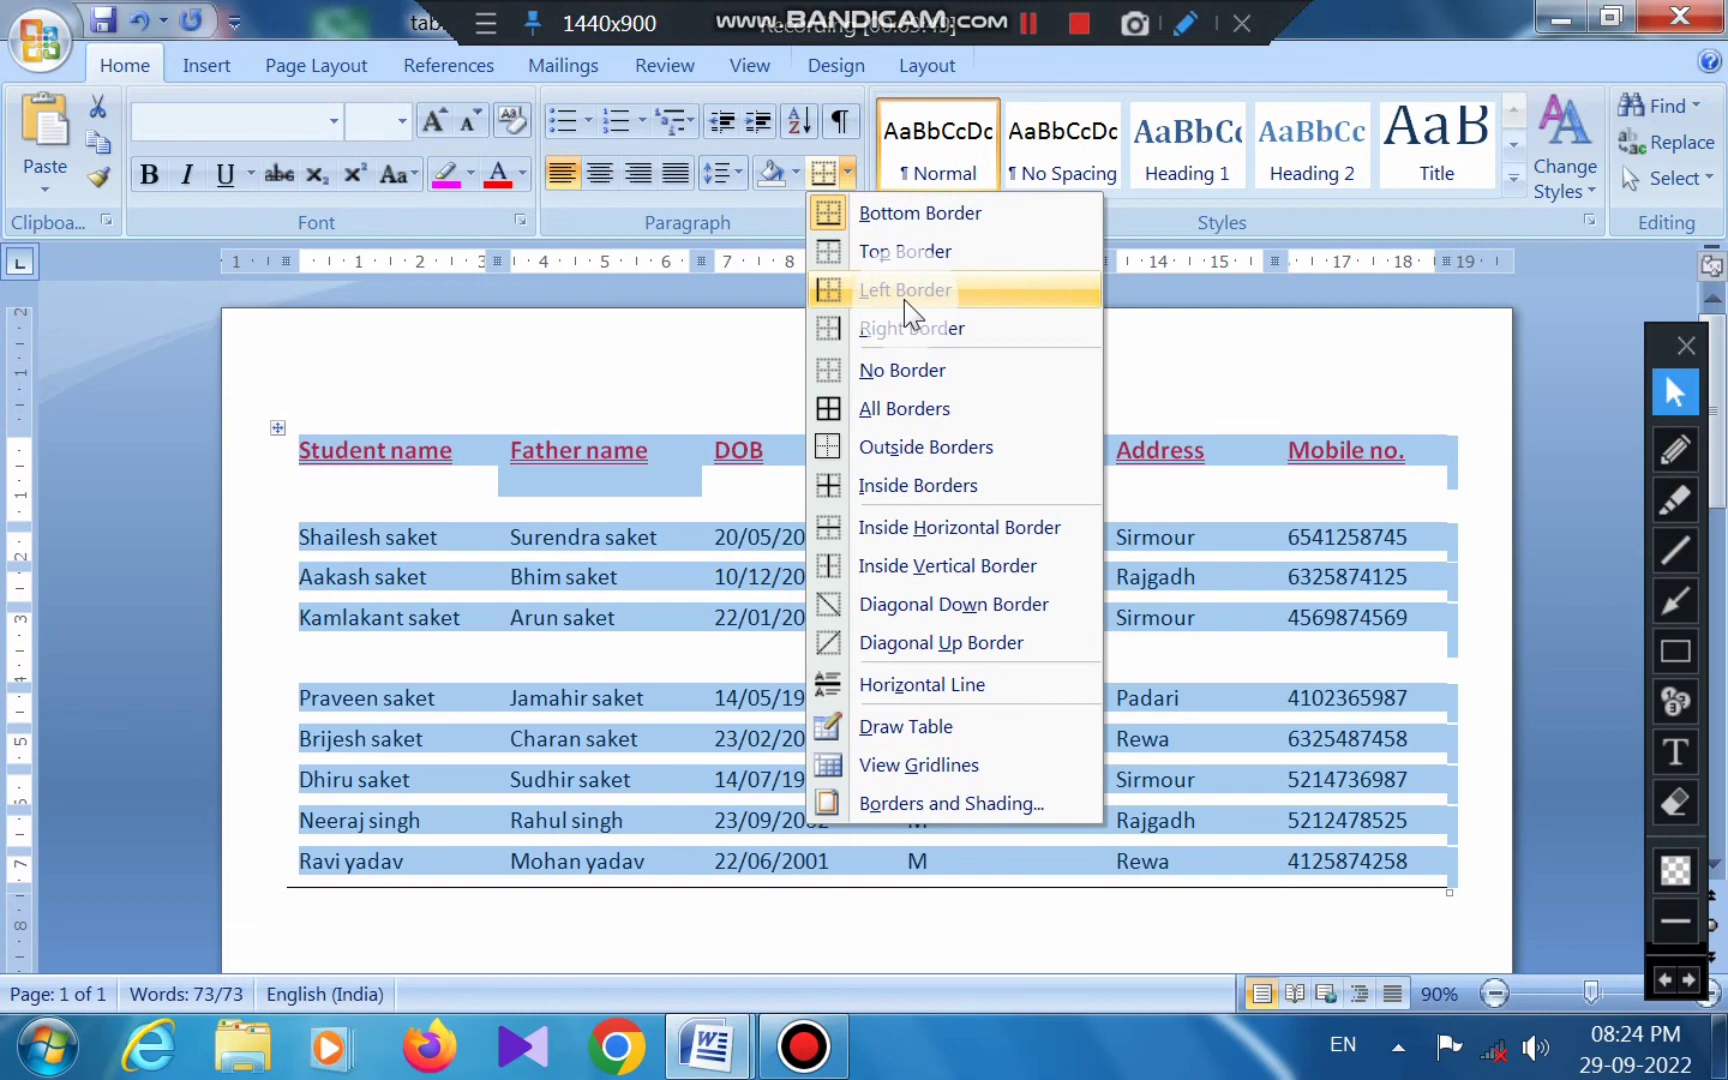
click(1211, 393)
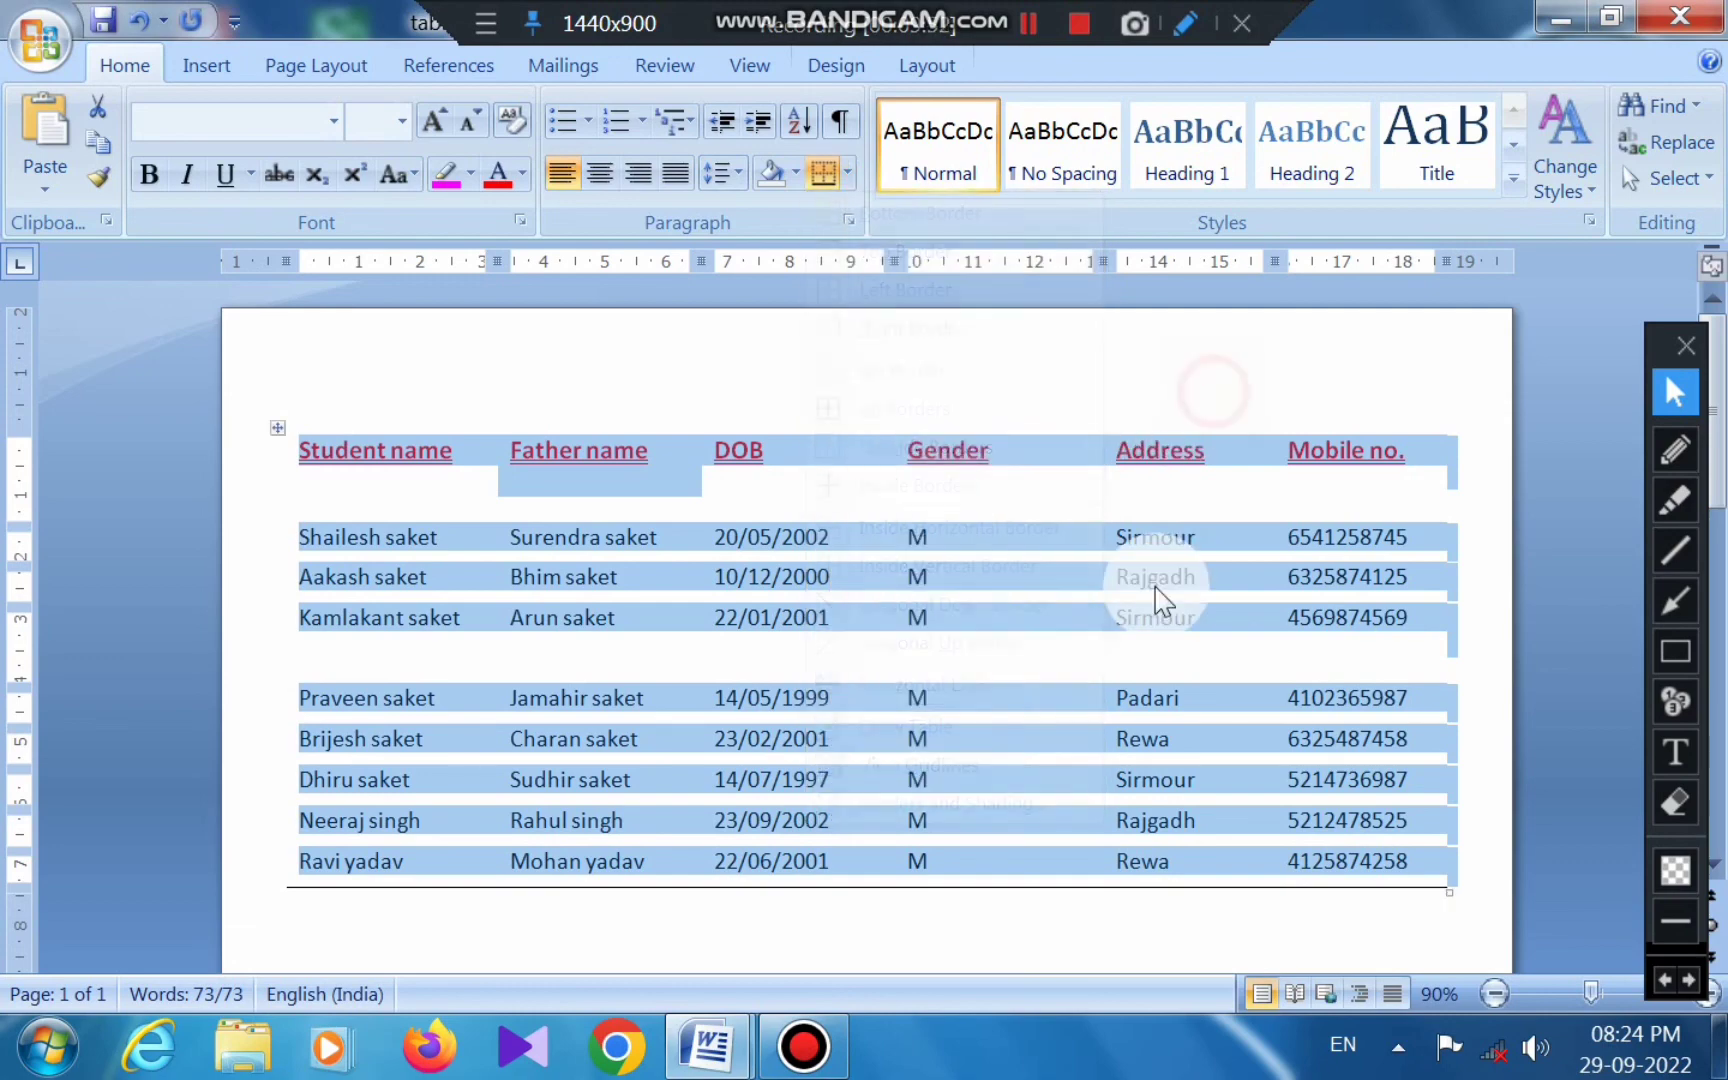
click(1156, 589)
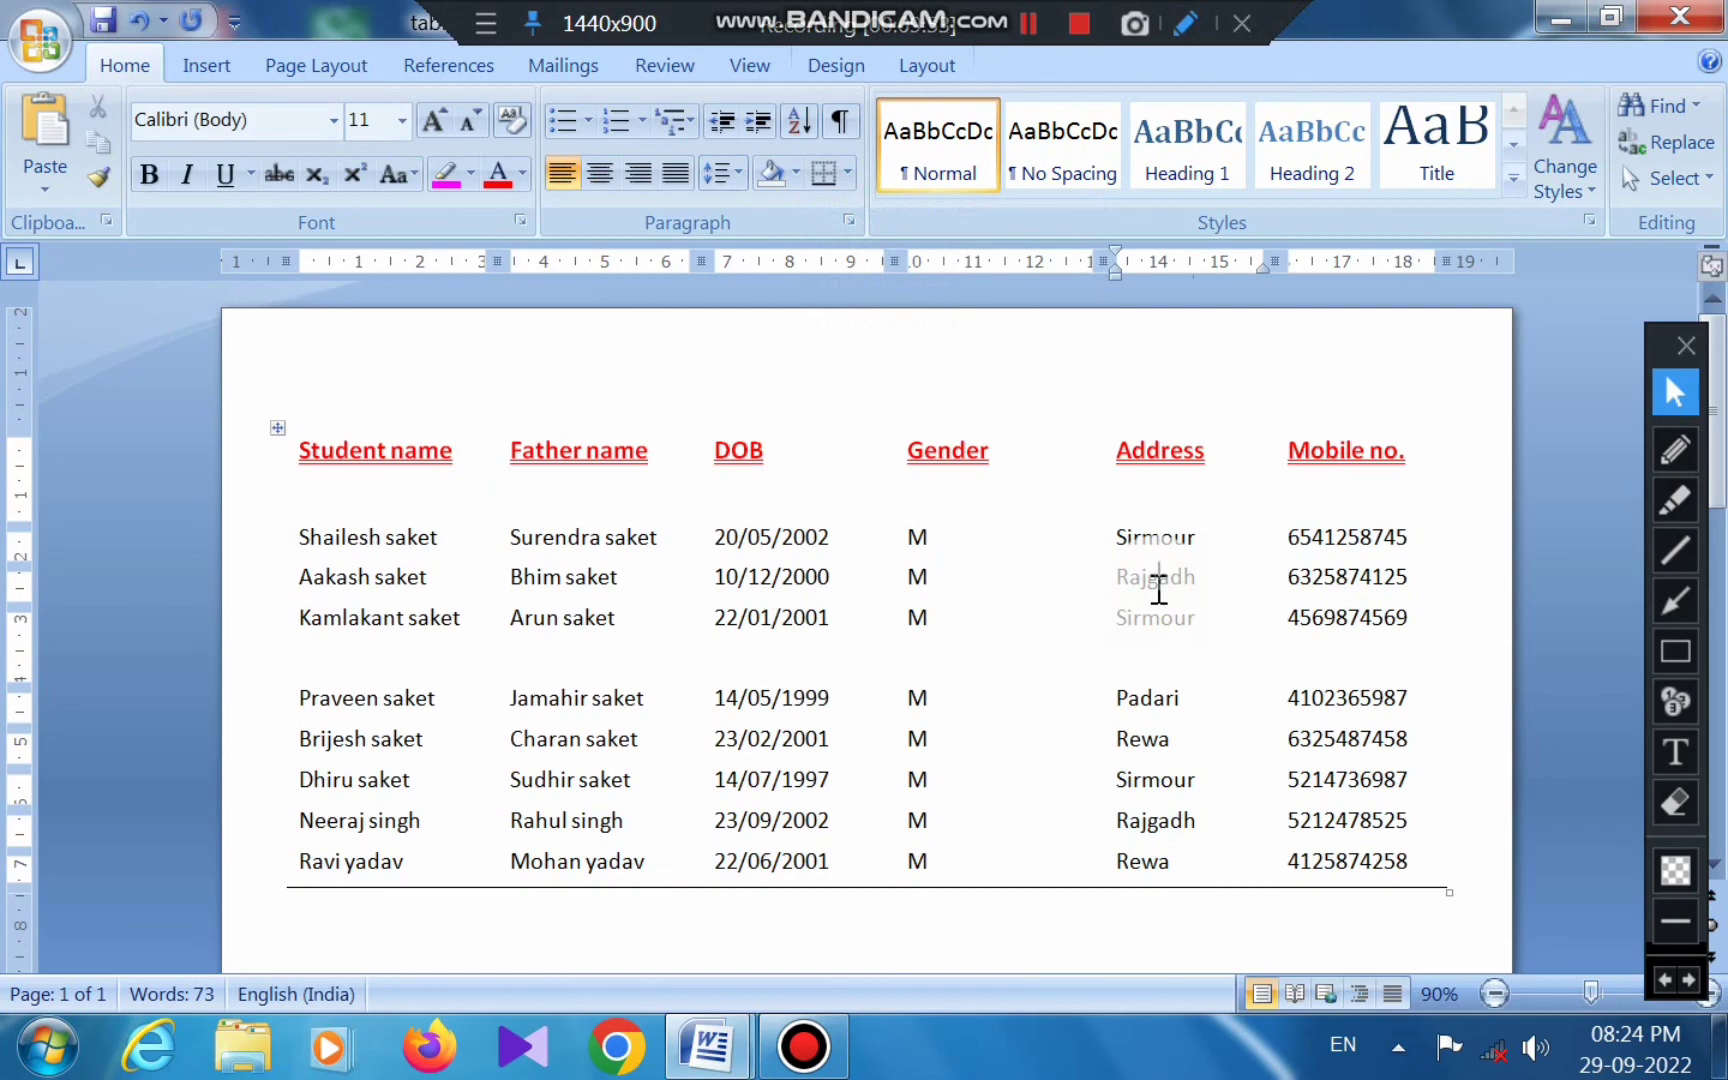